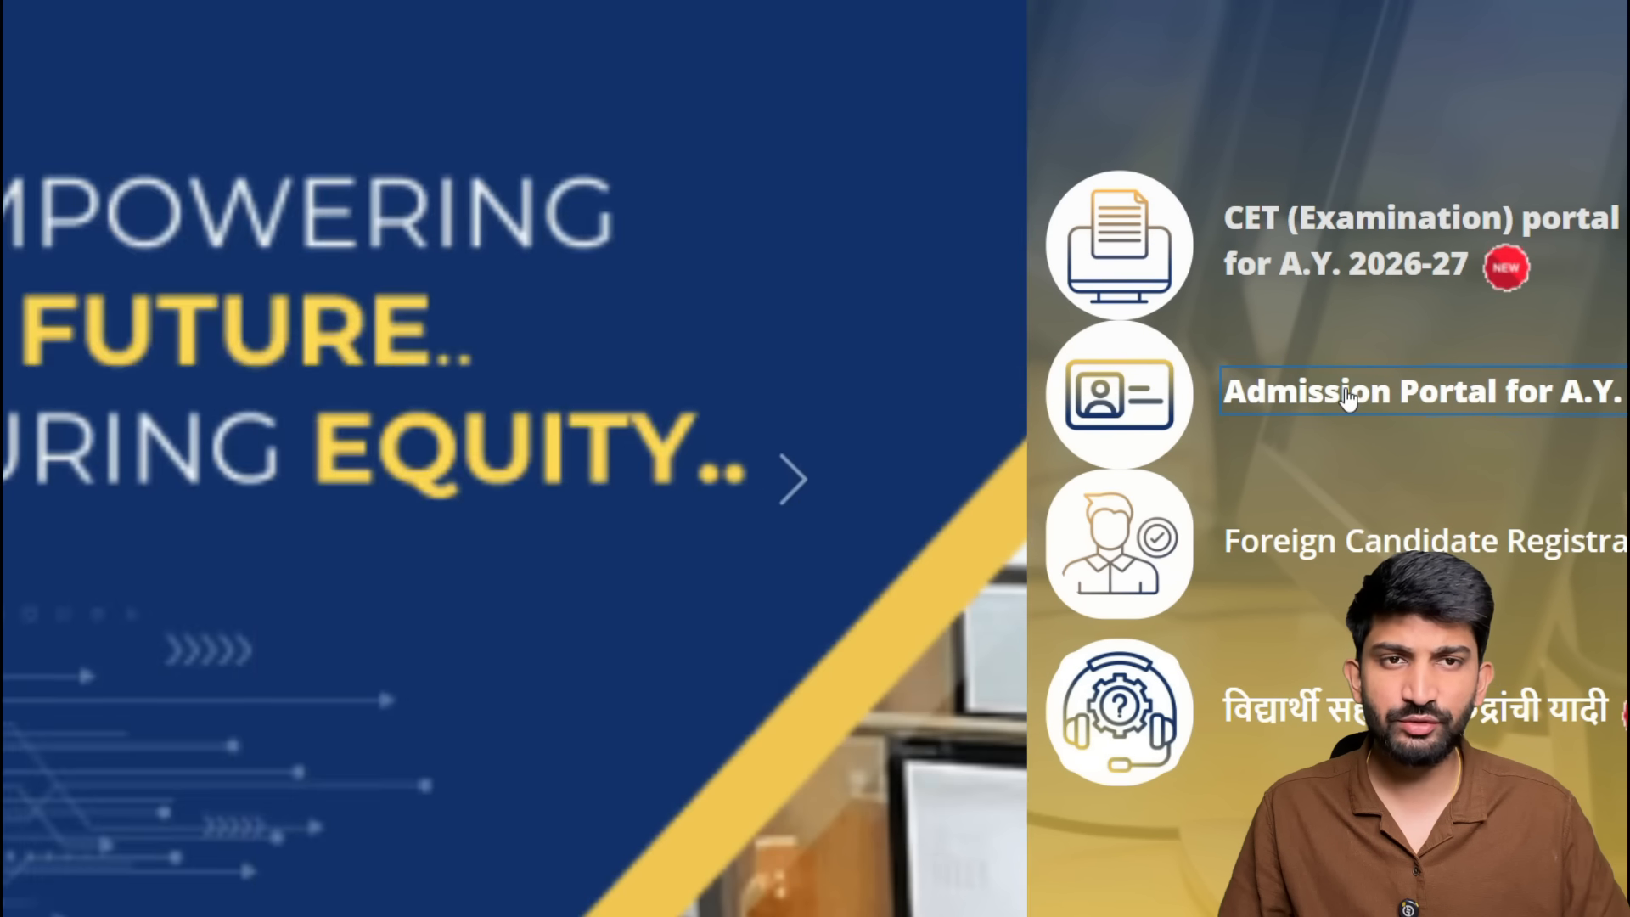
Open the B.E/B.Tech undergraduate course page from the Admission Portal for A.Y. 2026-27.
click(1350, 394)
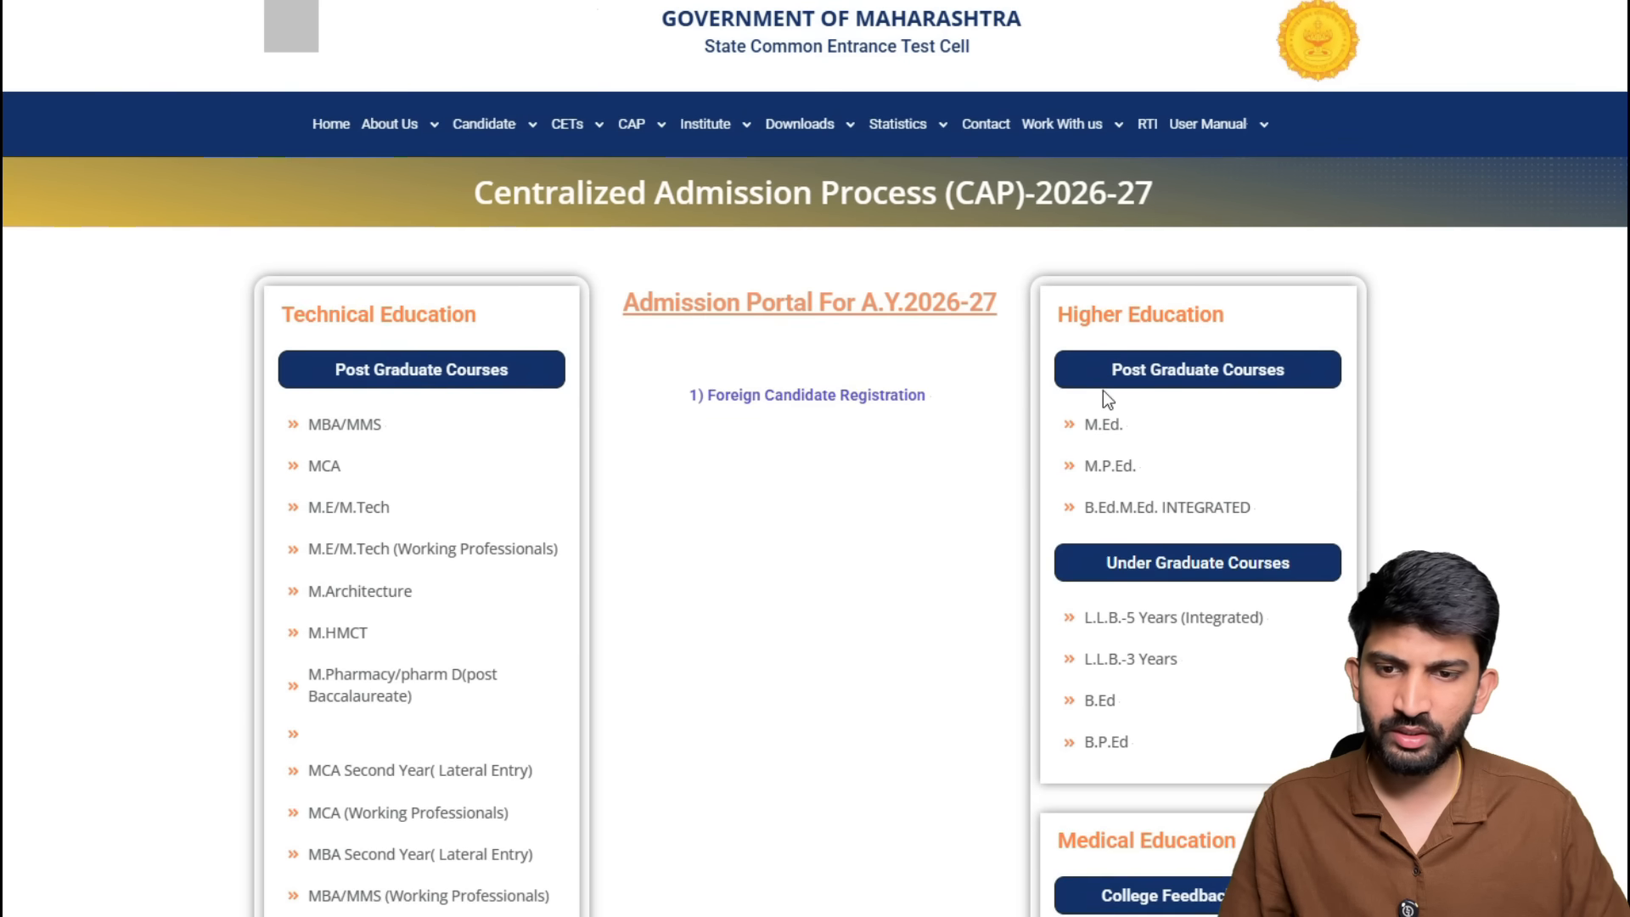
scroll(807, 488, down, 5)
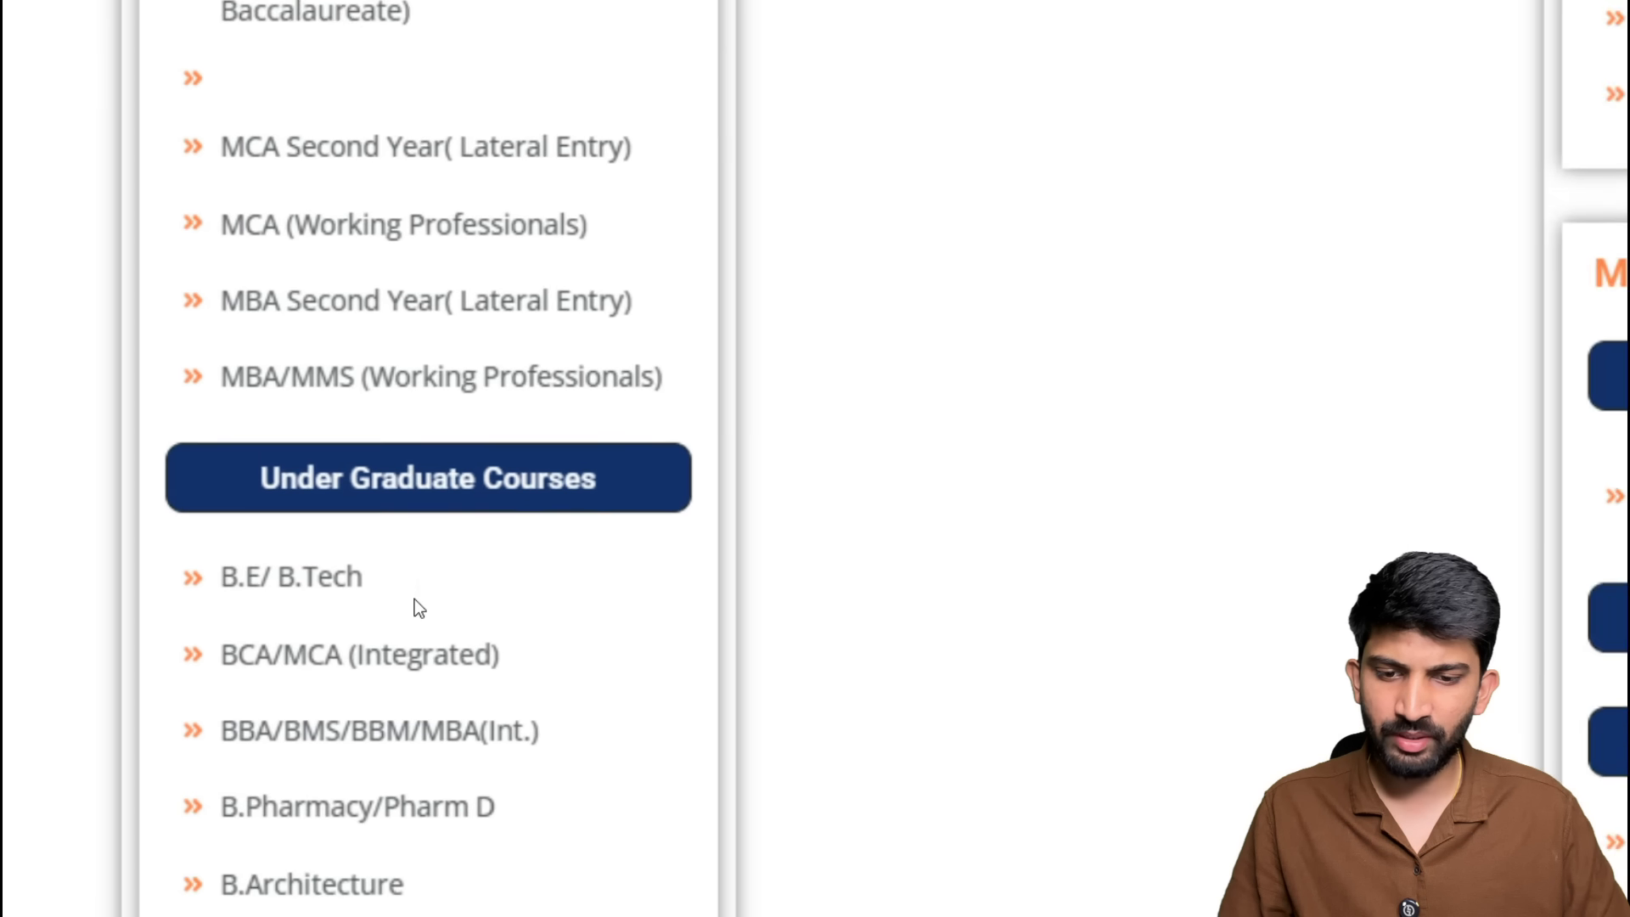
click(239, 579)
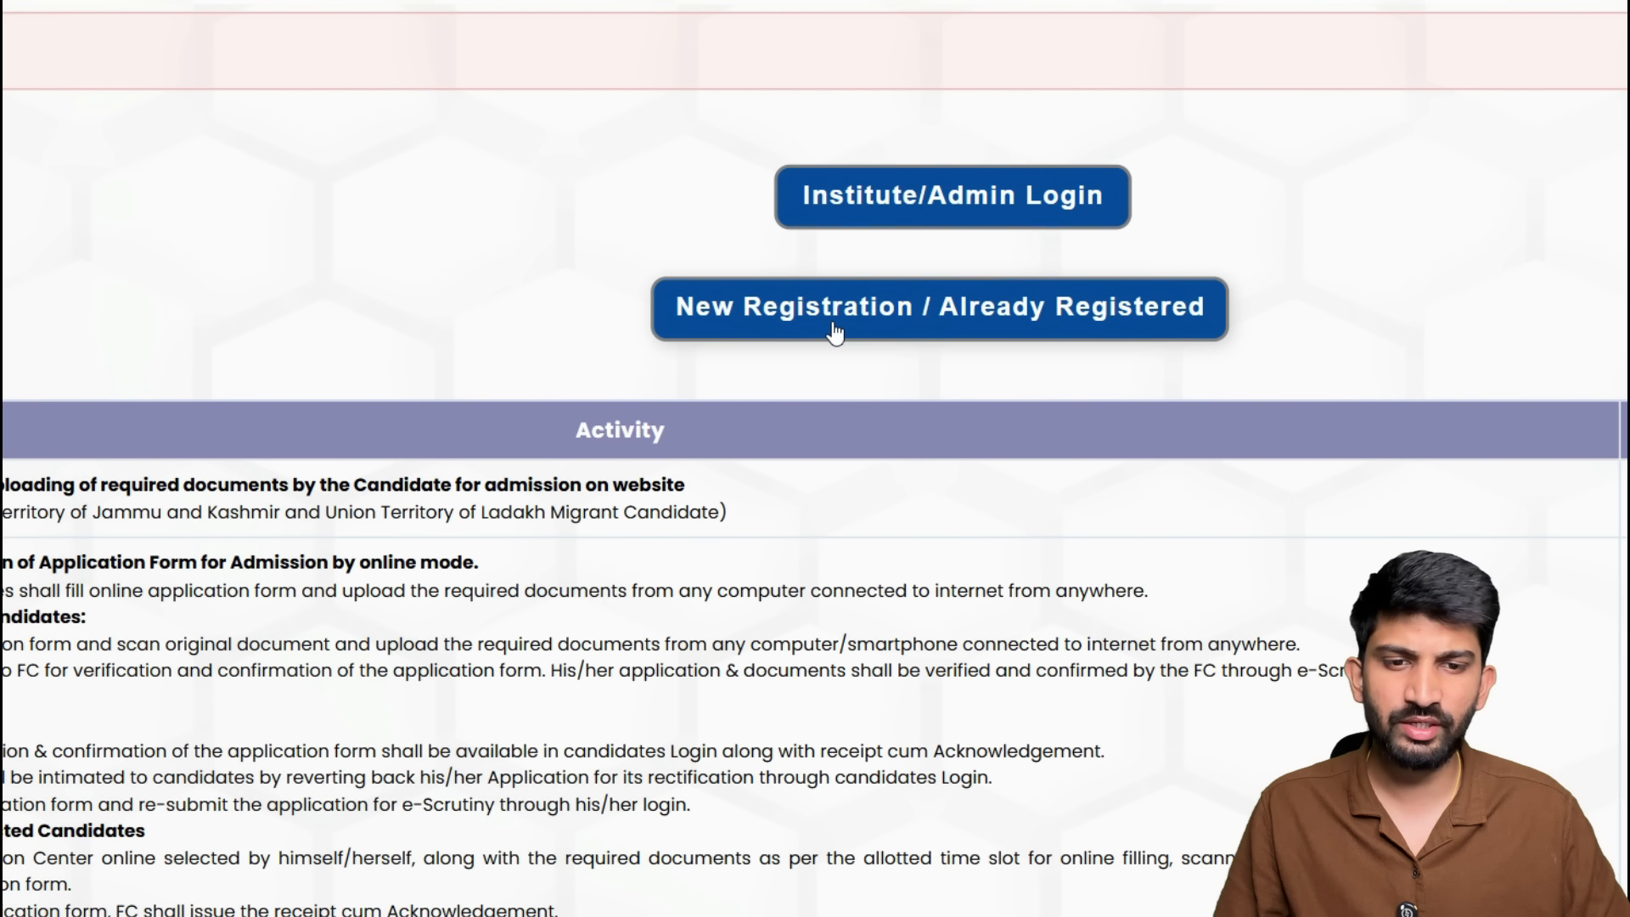
Enter the candidate portal, open Centralized Admission Process (CAP) Registration, and mark the Bachelor of Engineering registration under Technical Education.
click(767, 320)
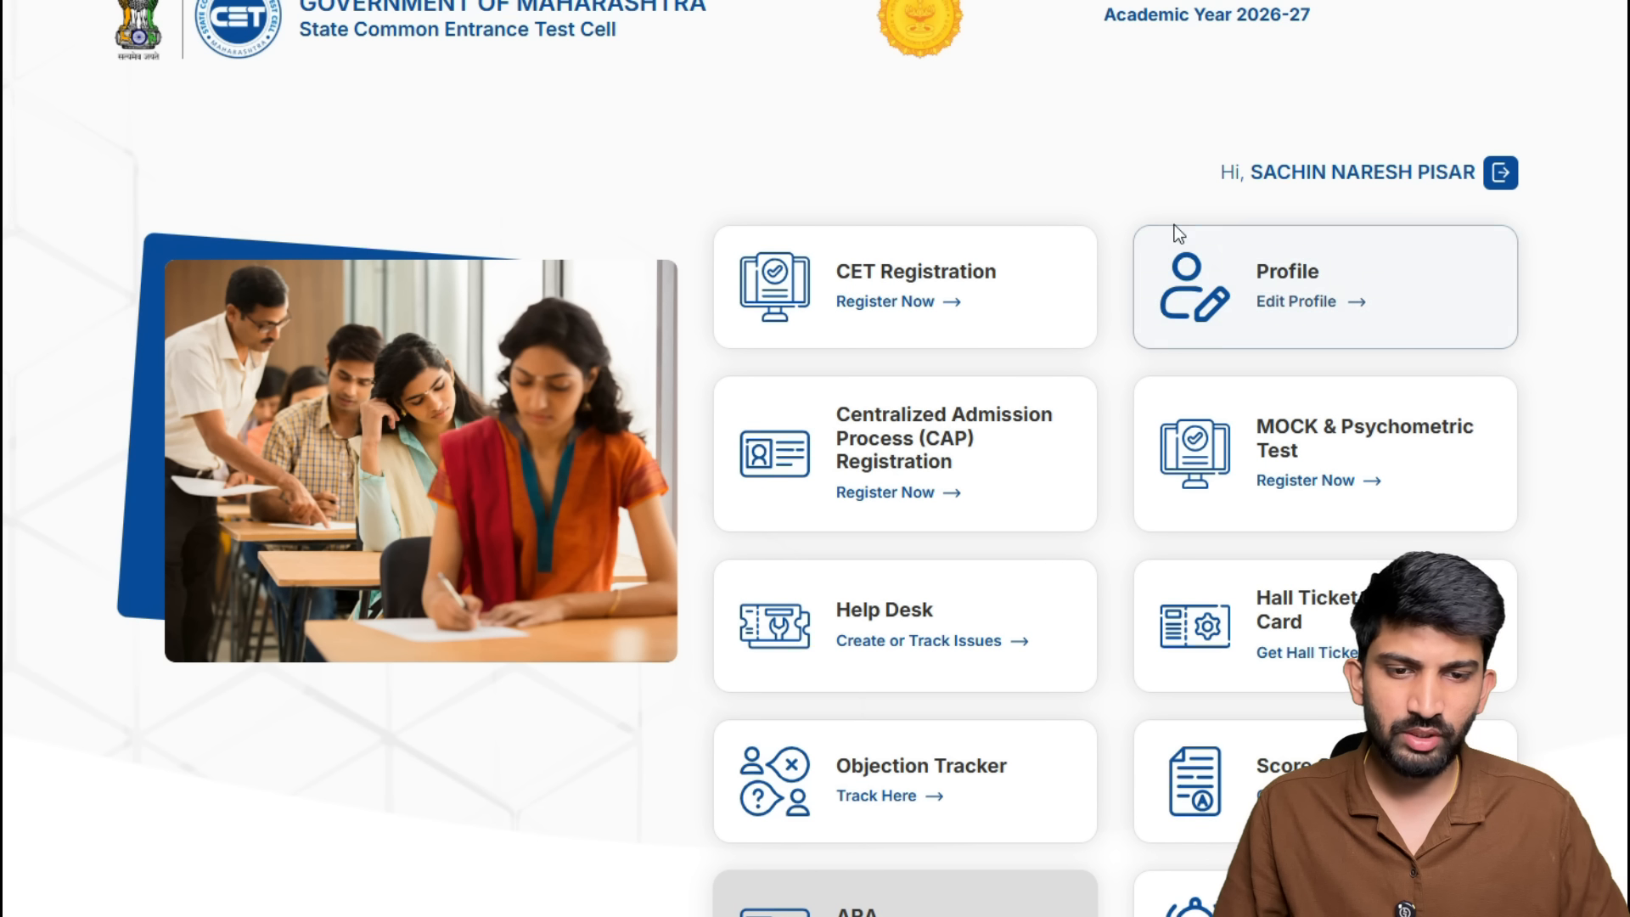
scroll(1156, 241, down, 1)
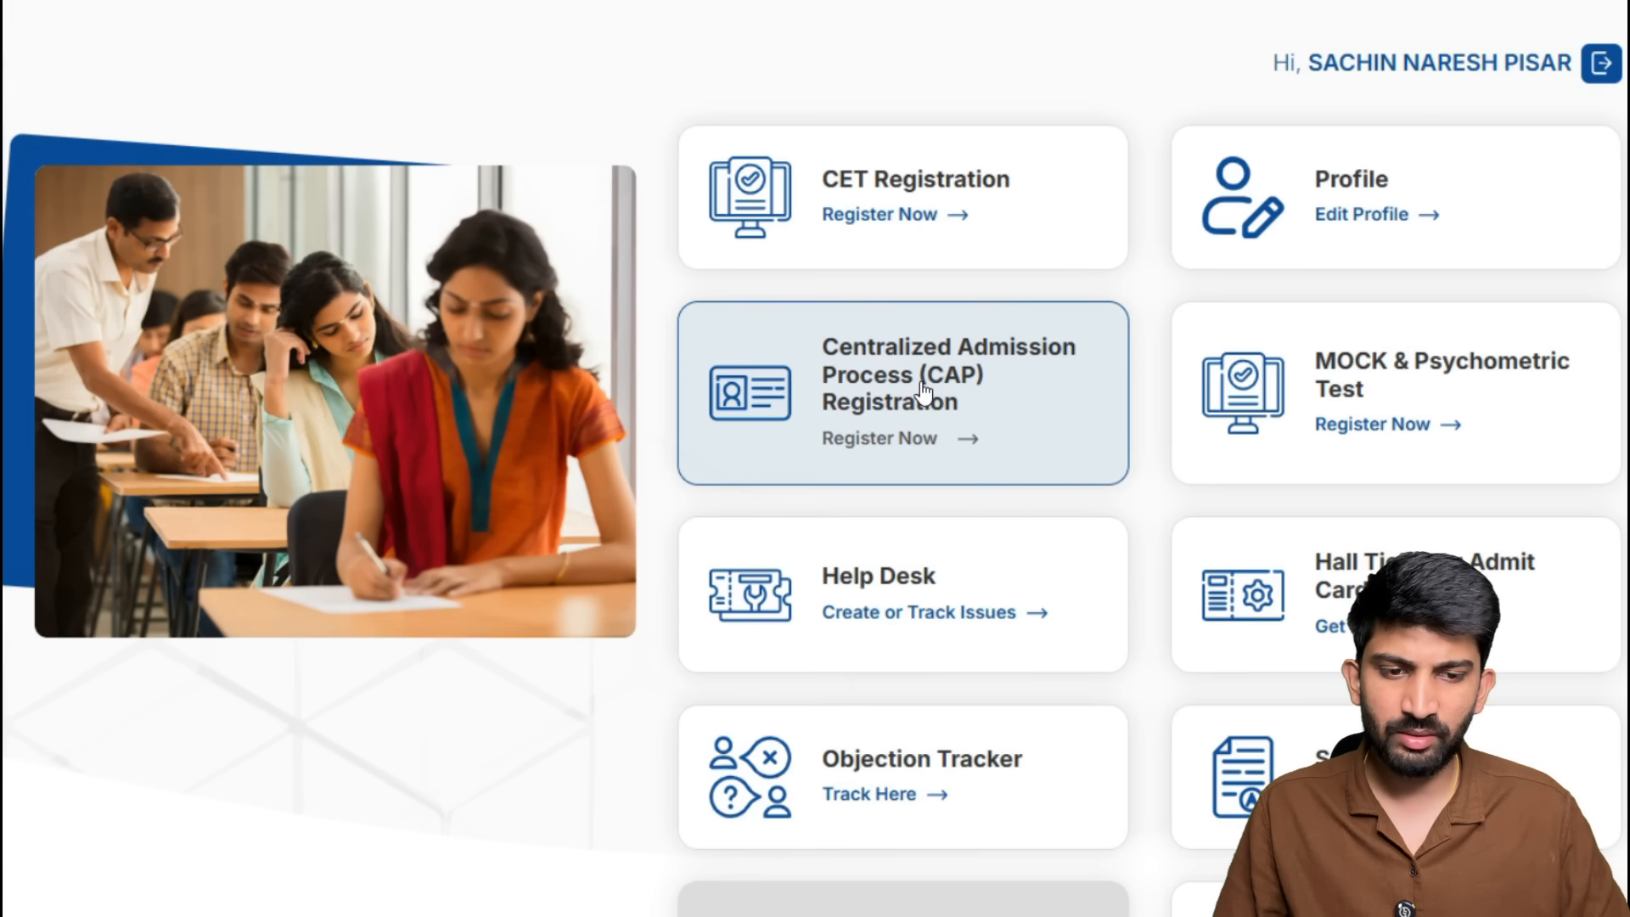
click(923, 393)
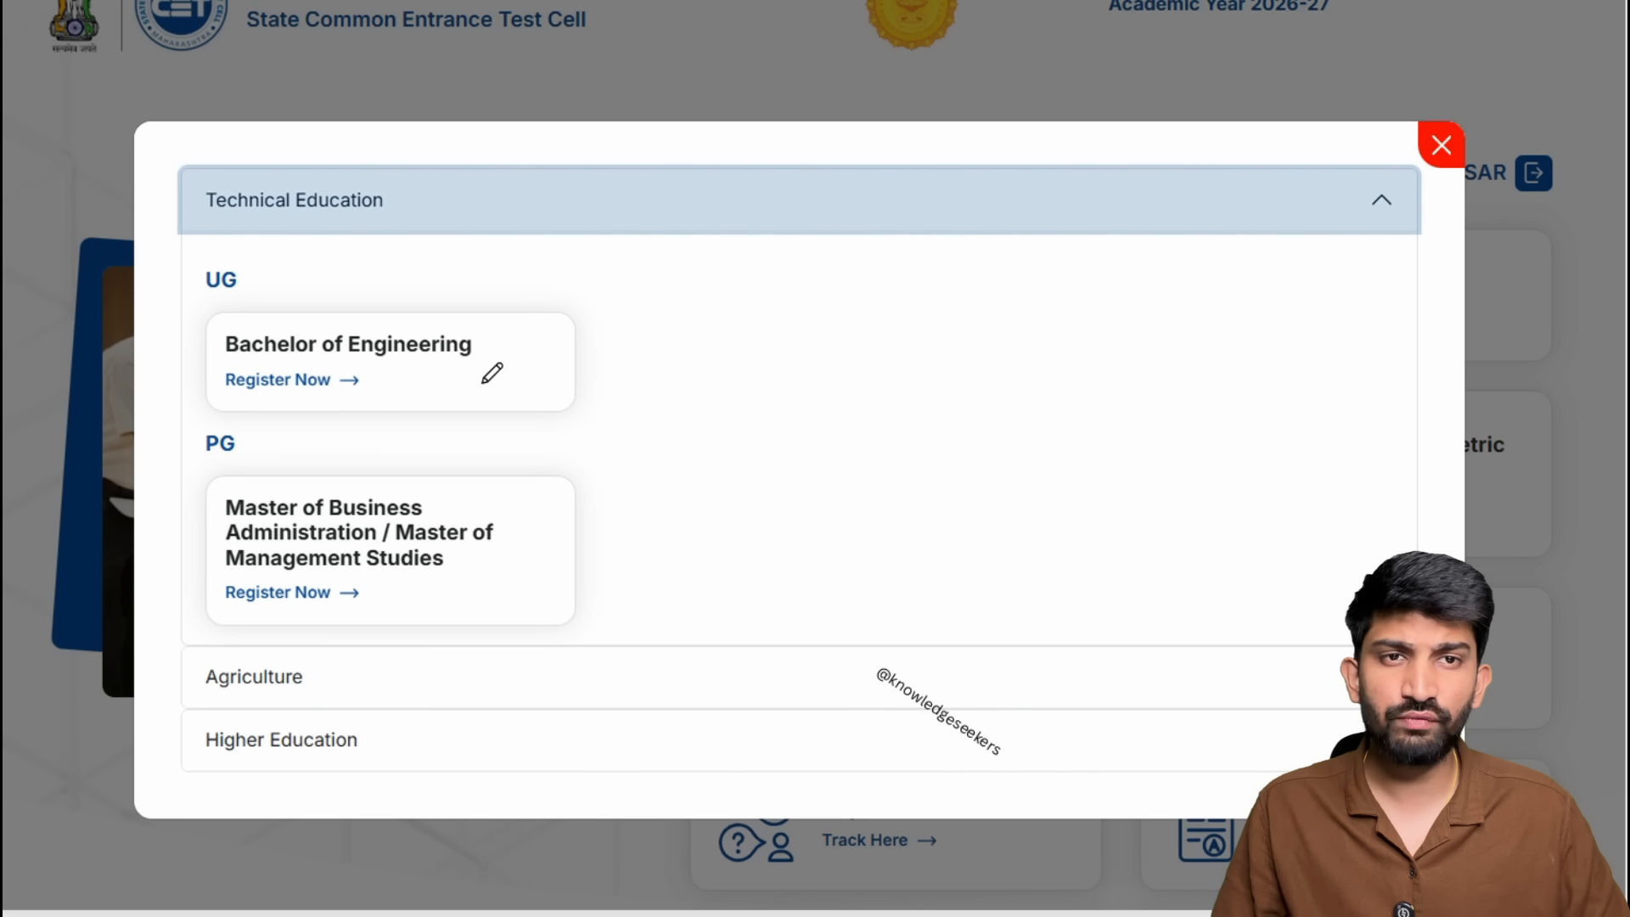
drag(519, 346, 664, 289)
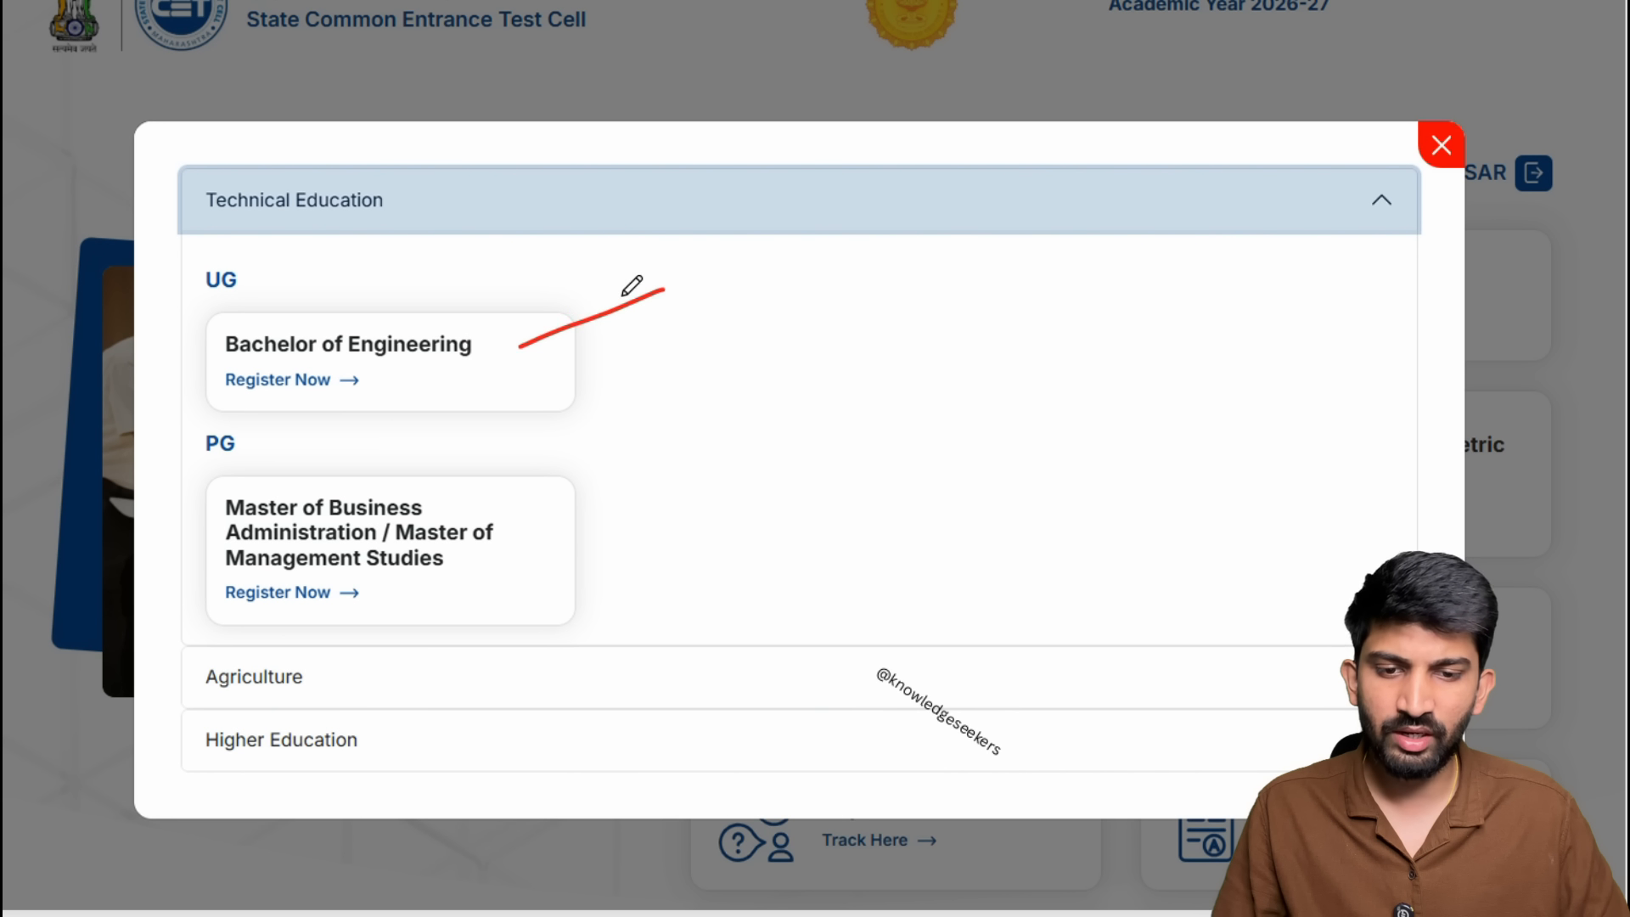
mouse_move(528, 323)
mouse_down()
mouse_move(498, 350)
mouse_move(528, 355)
mouse_up()
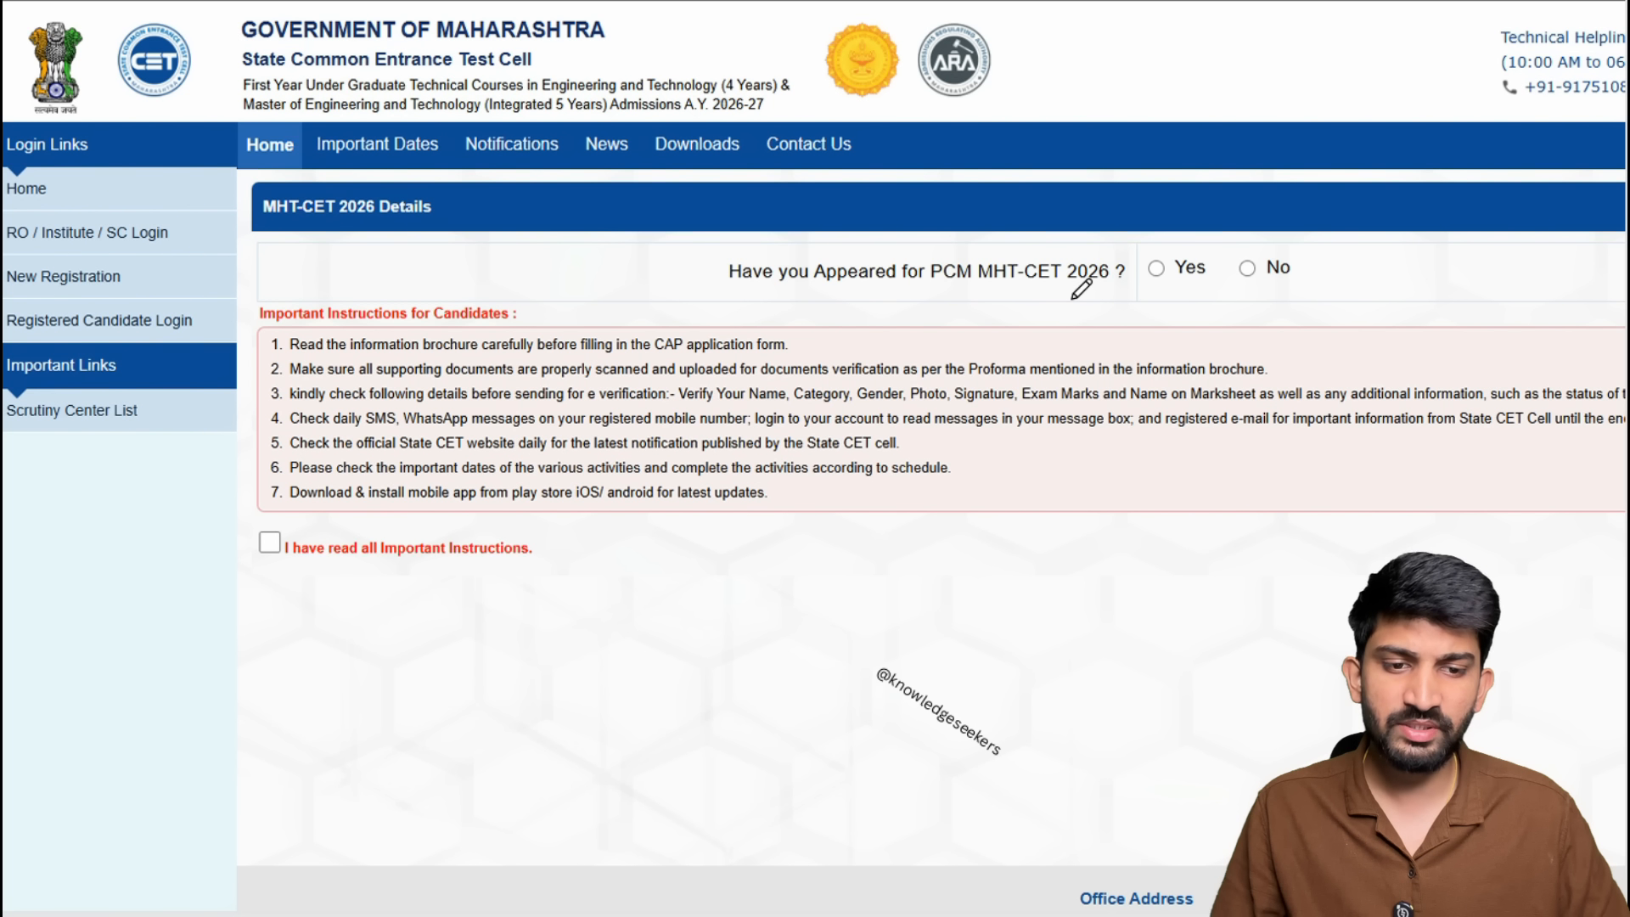
Answer Yes to having appeared for PCM MHT-CET 2026 and mark the application number and roll number prompts.
click(1187, 244)
mouse_move(1187, 244)
mouse_down()
mouse_move(1141, 259)
mouse_move(1197, 225)
mouse_up()
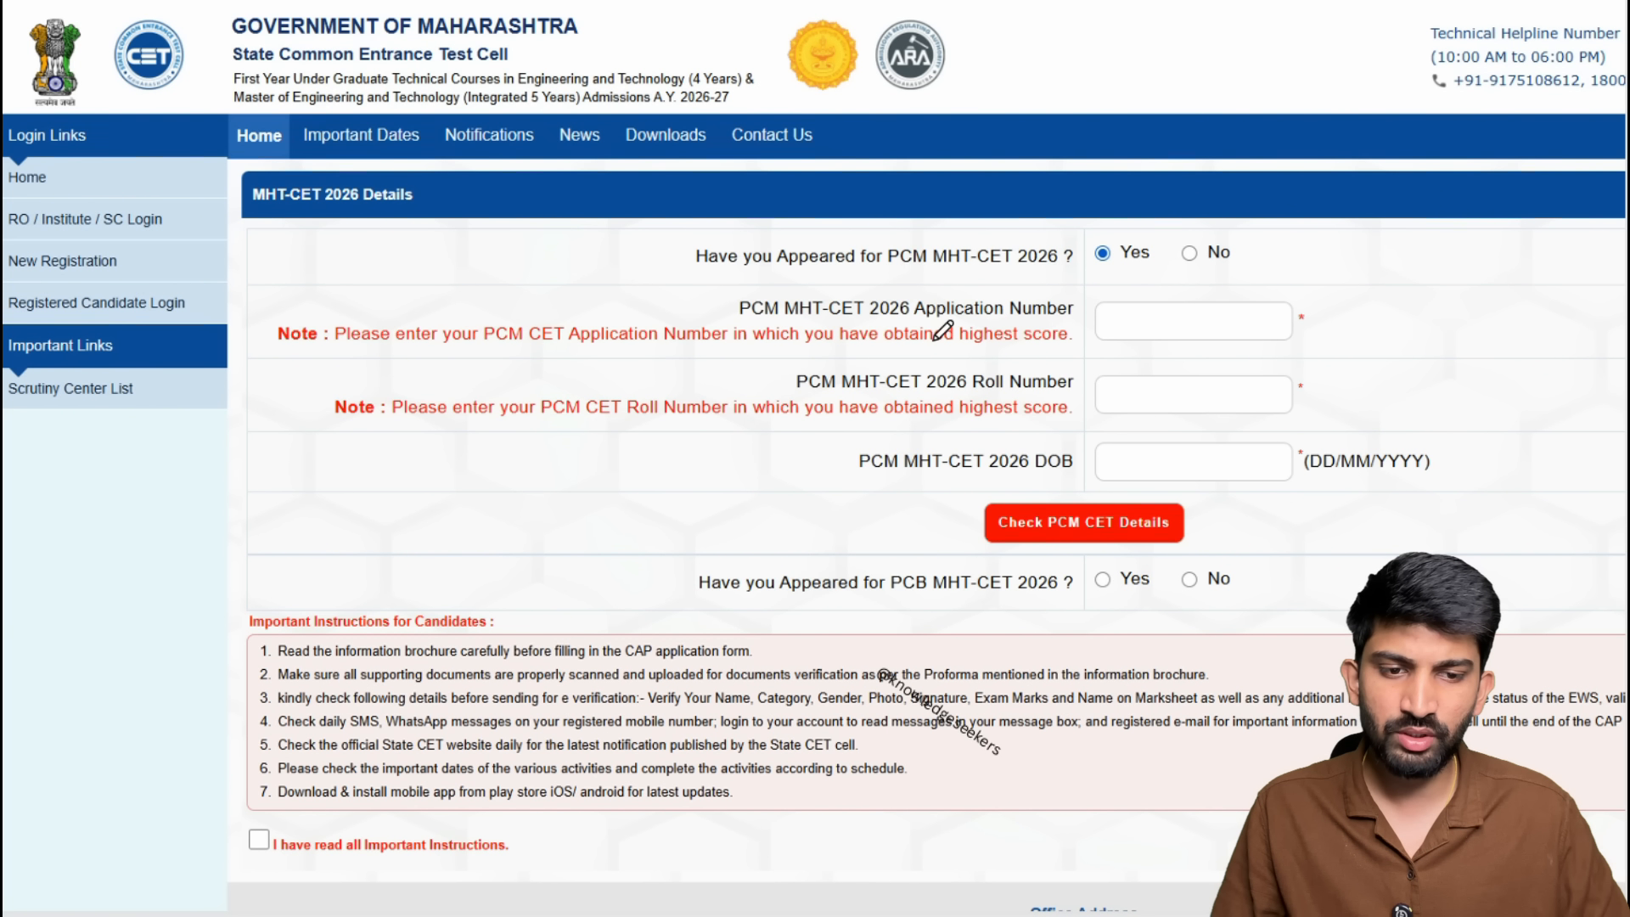
drag(997, 289, 1040, 264)
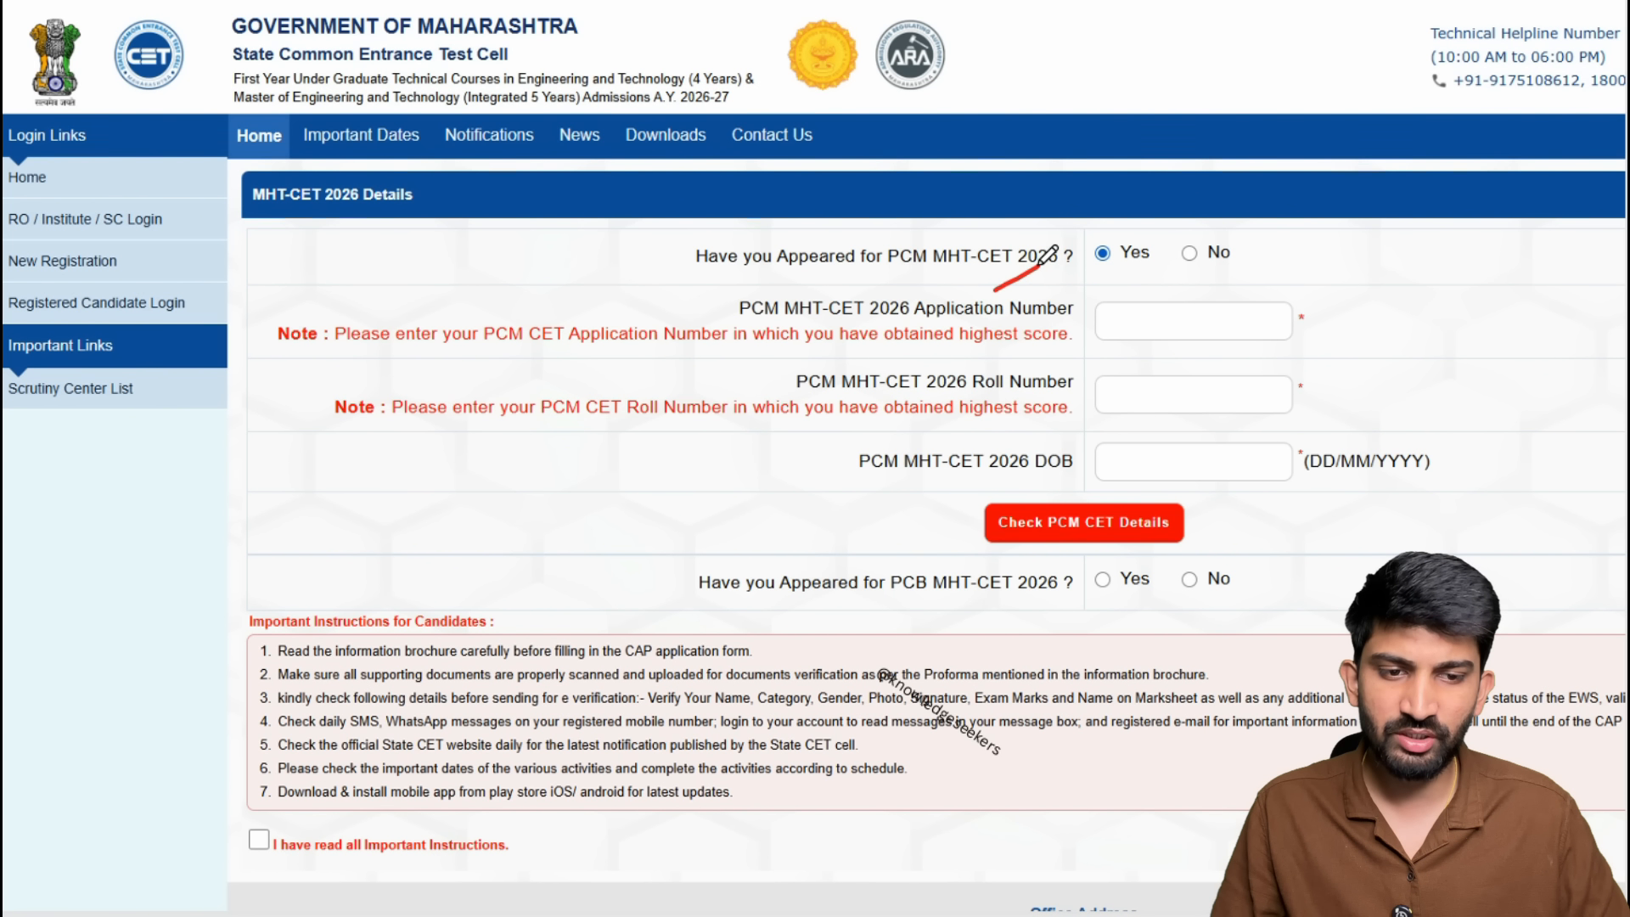
mouse_move(998, 360)
mouse_down()
mouse_move(1021, 336)
mouse_move(983, 364)
mouse_move(1008, 363)
mouse_up()
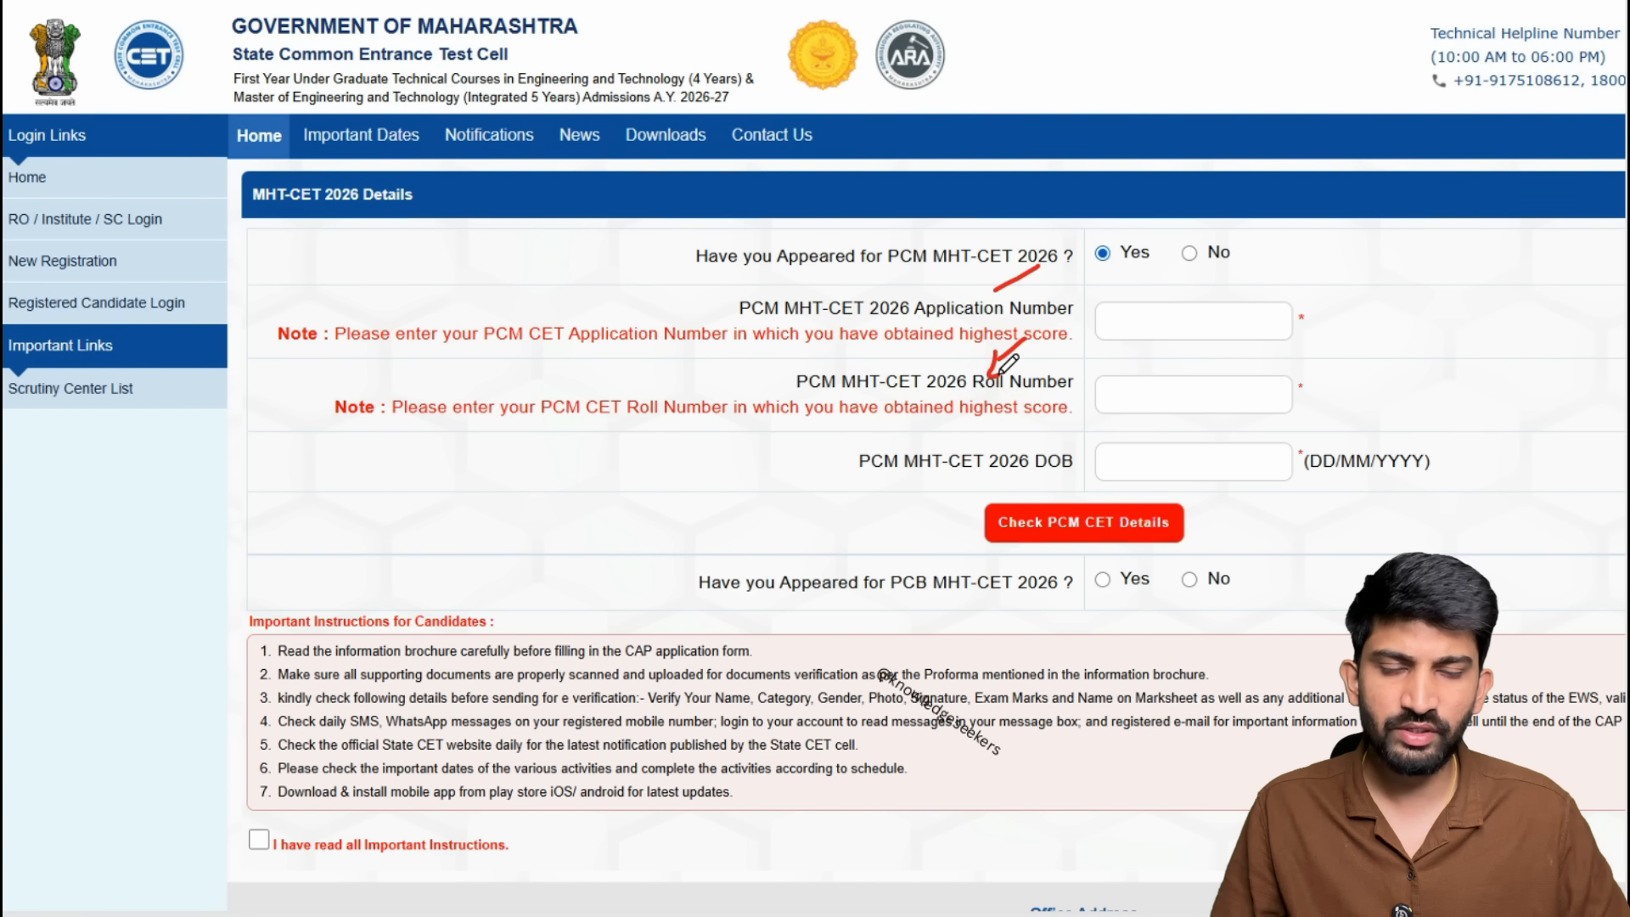
mouse_move(1426, 273)
mouse_down()
mouse_move(1526, 272)
mouse_move(1541, 443)
mouse_move(1415, 462)
mouse_move(1415, 272)
mouse_move(1451, 270)
mouse_up()
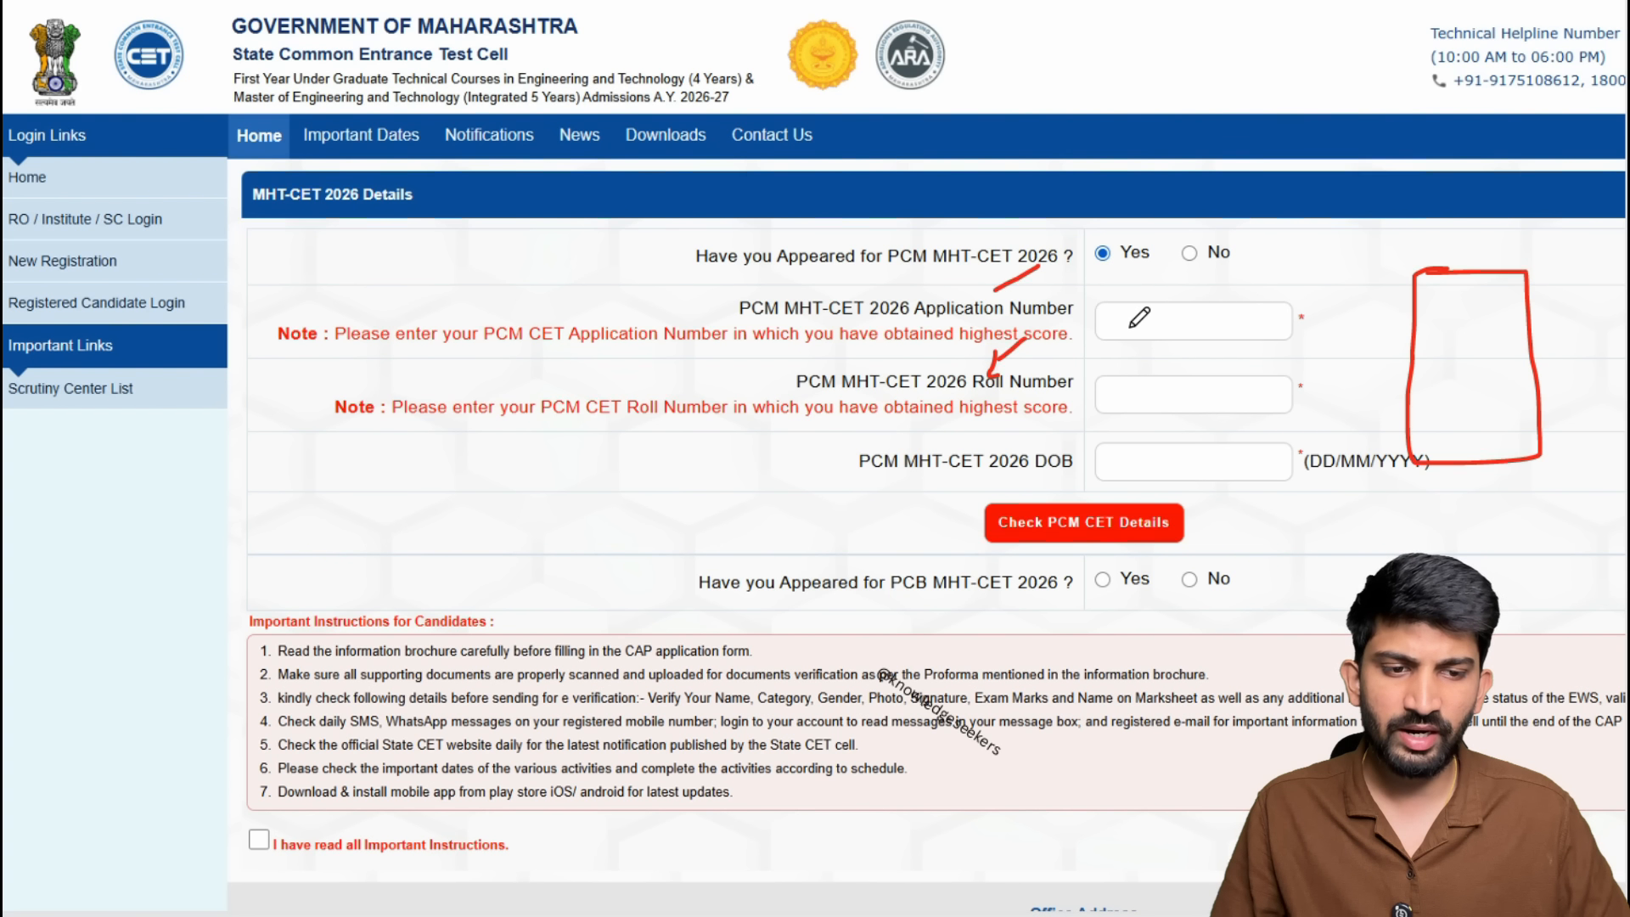
Review the PCM MHT-CET 2026 application number, roll number and DOB entries and the Check PCM CET Details option with red pen marks.
drag(1120, 325, 1231, 313)
drag(1125, 401, 1198, 395)
drag(1103, 480, 1201, 469)
mouse_move(942, 510)
mouse_down()
mouse_move(972, 528)
mouse_move(1053, 454)
mouse_up()
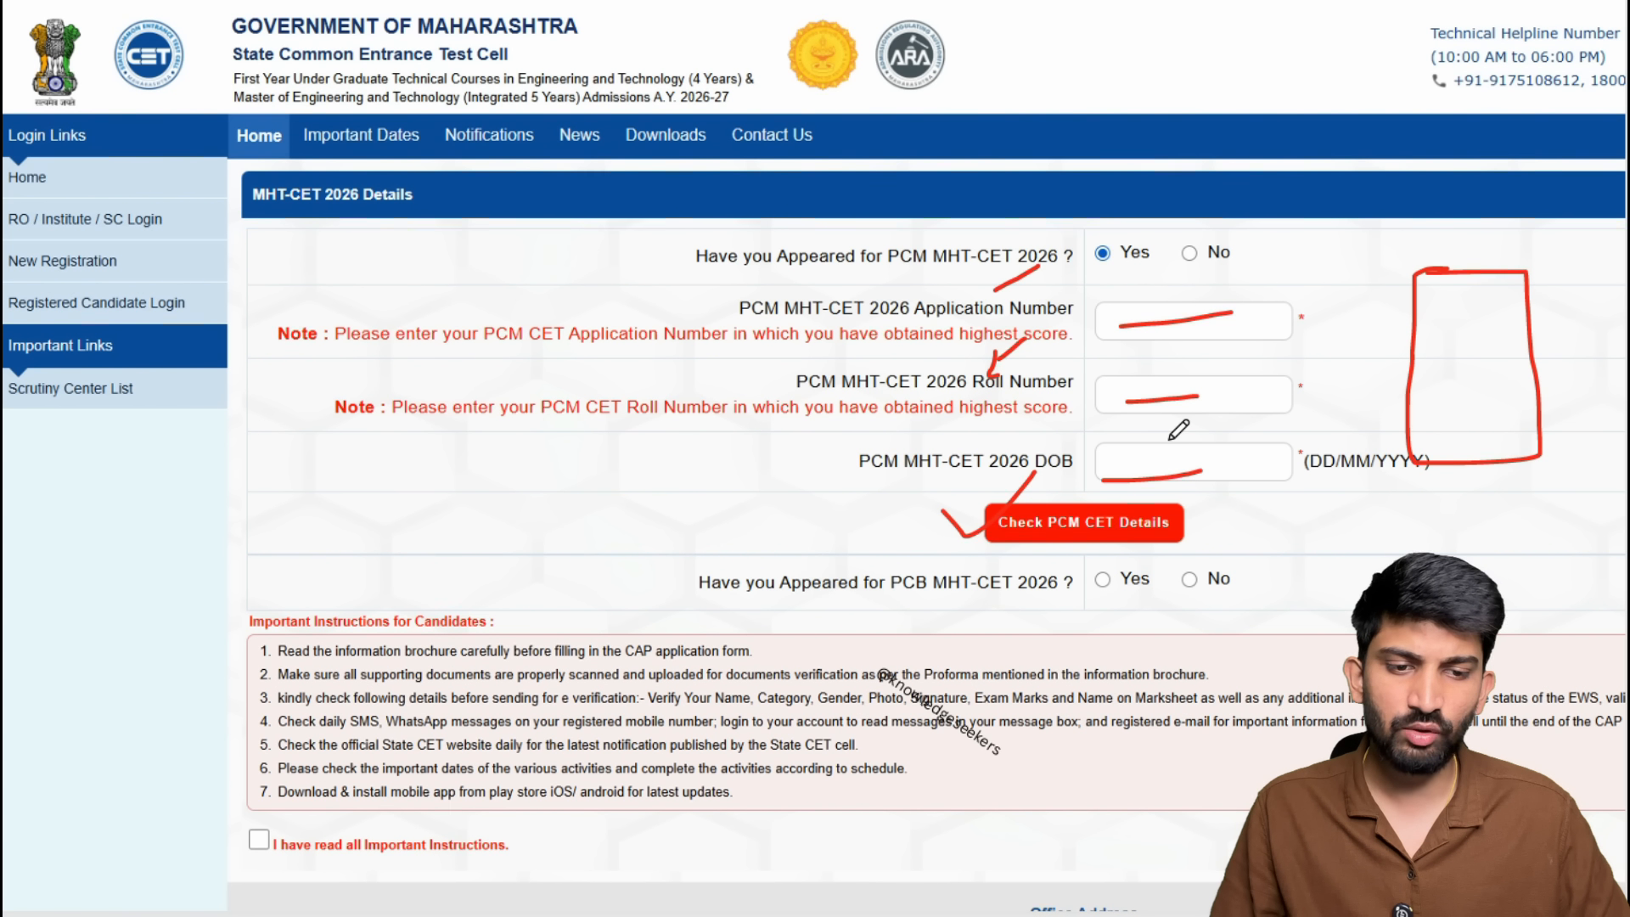
key(ctrl+shift+4)
drag(1169, 440, 1157, 475)
drag(538, 429, 584, 430)
drag(439, 550, 541, 449)
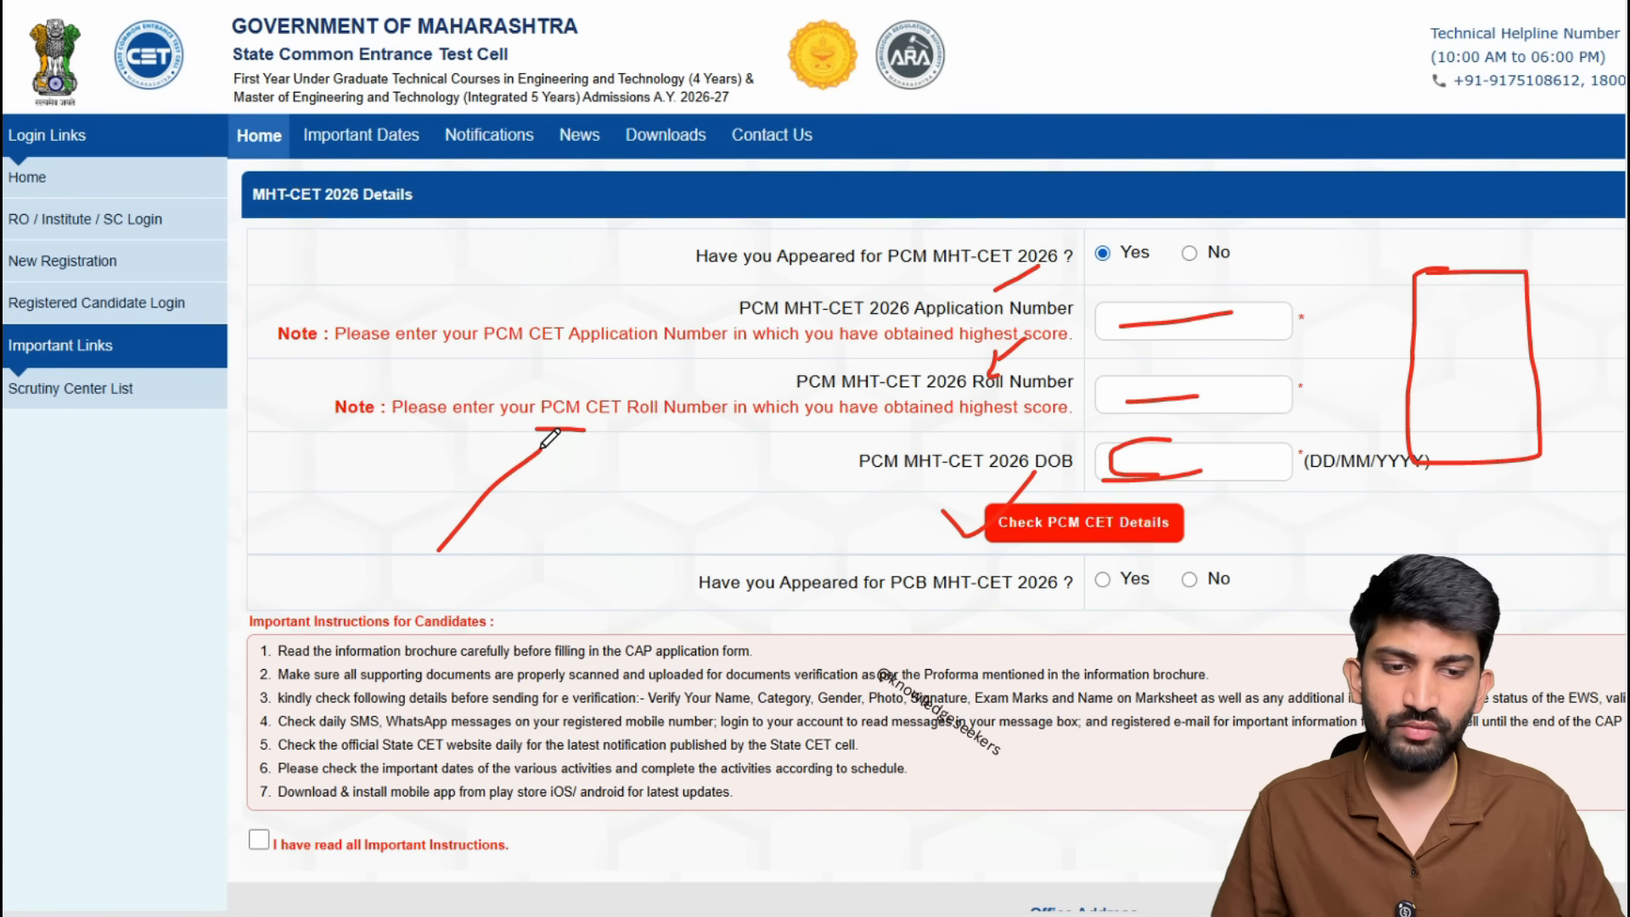
Answer Yes to having appeared for PCB MHT-CET 2026 and mark its answer and detail fields.
drag(888, 612, 930, 613)
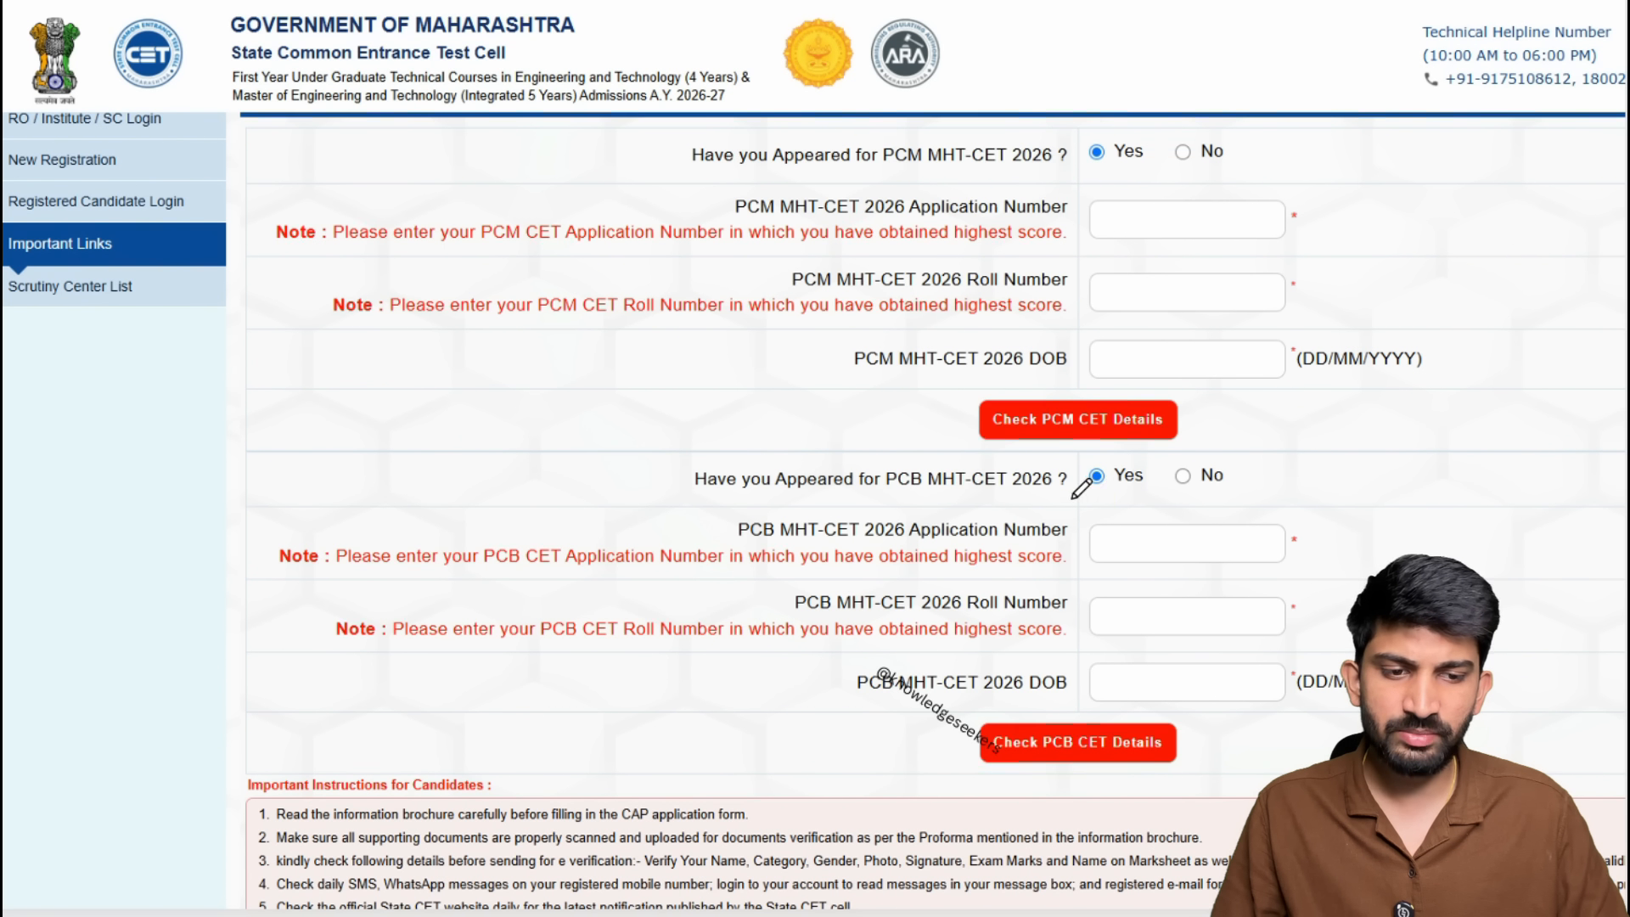
mouse_move(1071, 498)
mouse_down()
mouse_move(1123, 499)
mouse_move(1163, 463)
mouse_move(1087, 436)
mouse_move(1074, 496)
mouse_move(1117, 535)
mouse_move(1188, 495)
mouse_up()
drag(1124, 630, 1185, 588)
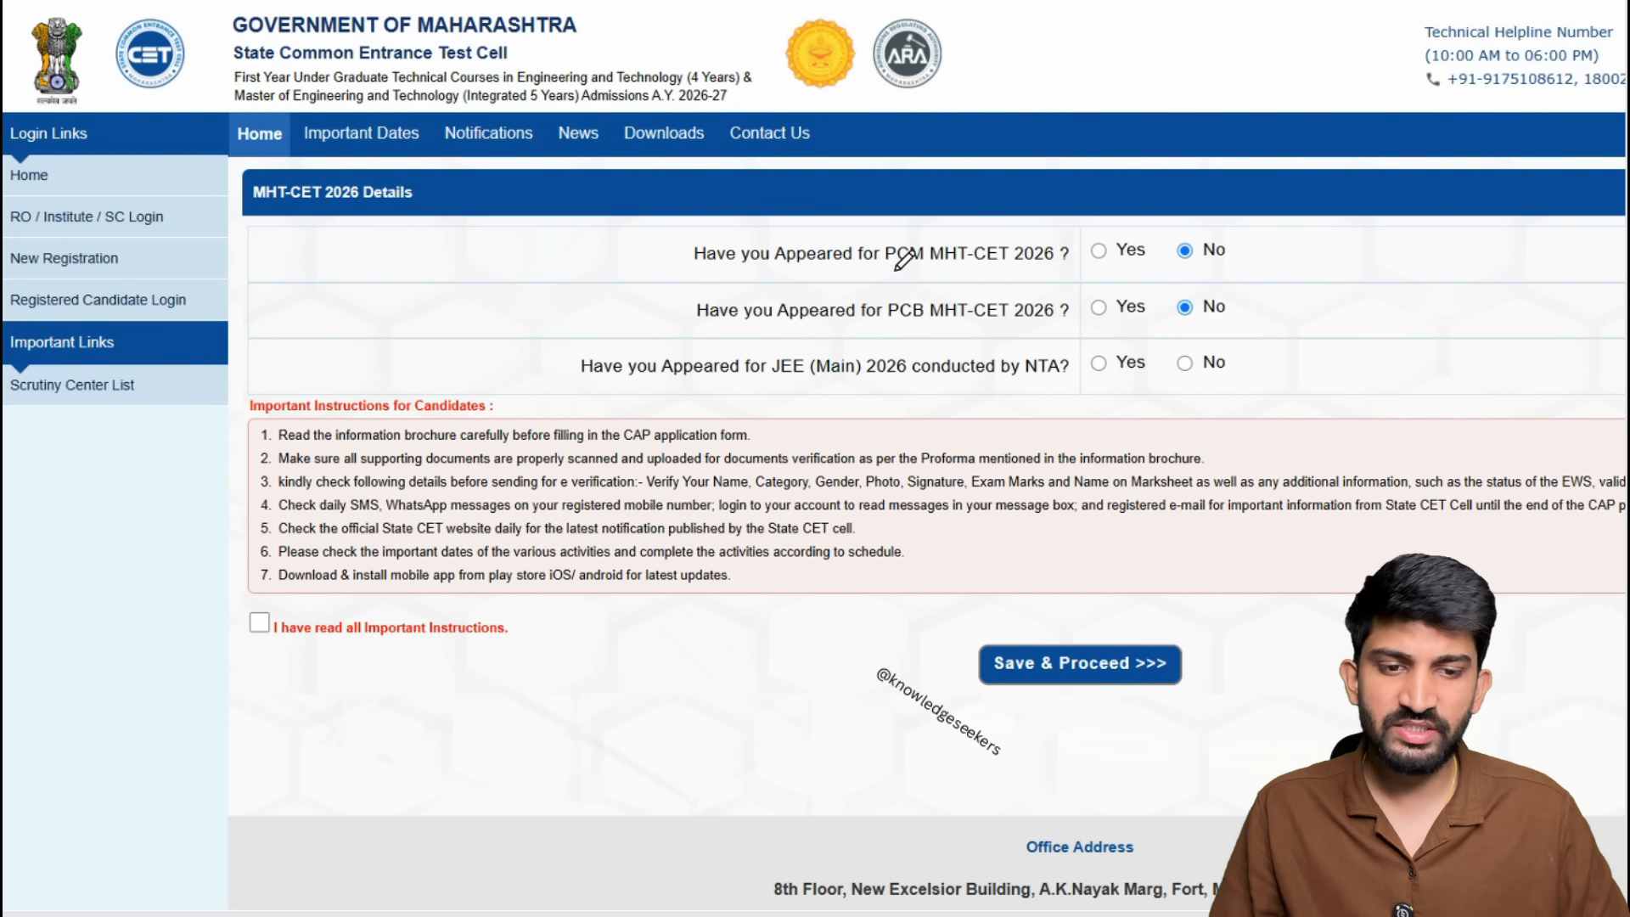
Keeping No for PCM and PCB MHT-CET 2026, answer Yes for JEE (Main) 2026 and acknowledge reading all important instructions.
drag(885, 279, 942, 271)
drag(878, 340, 922, 329)
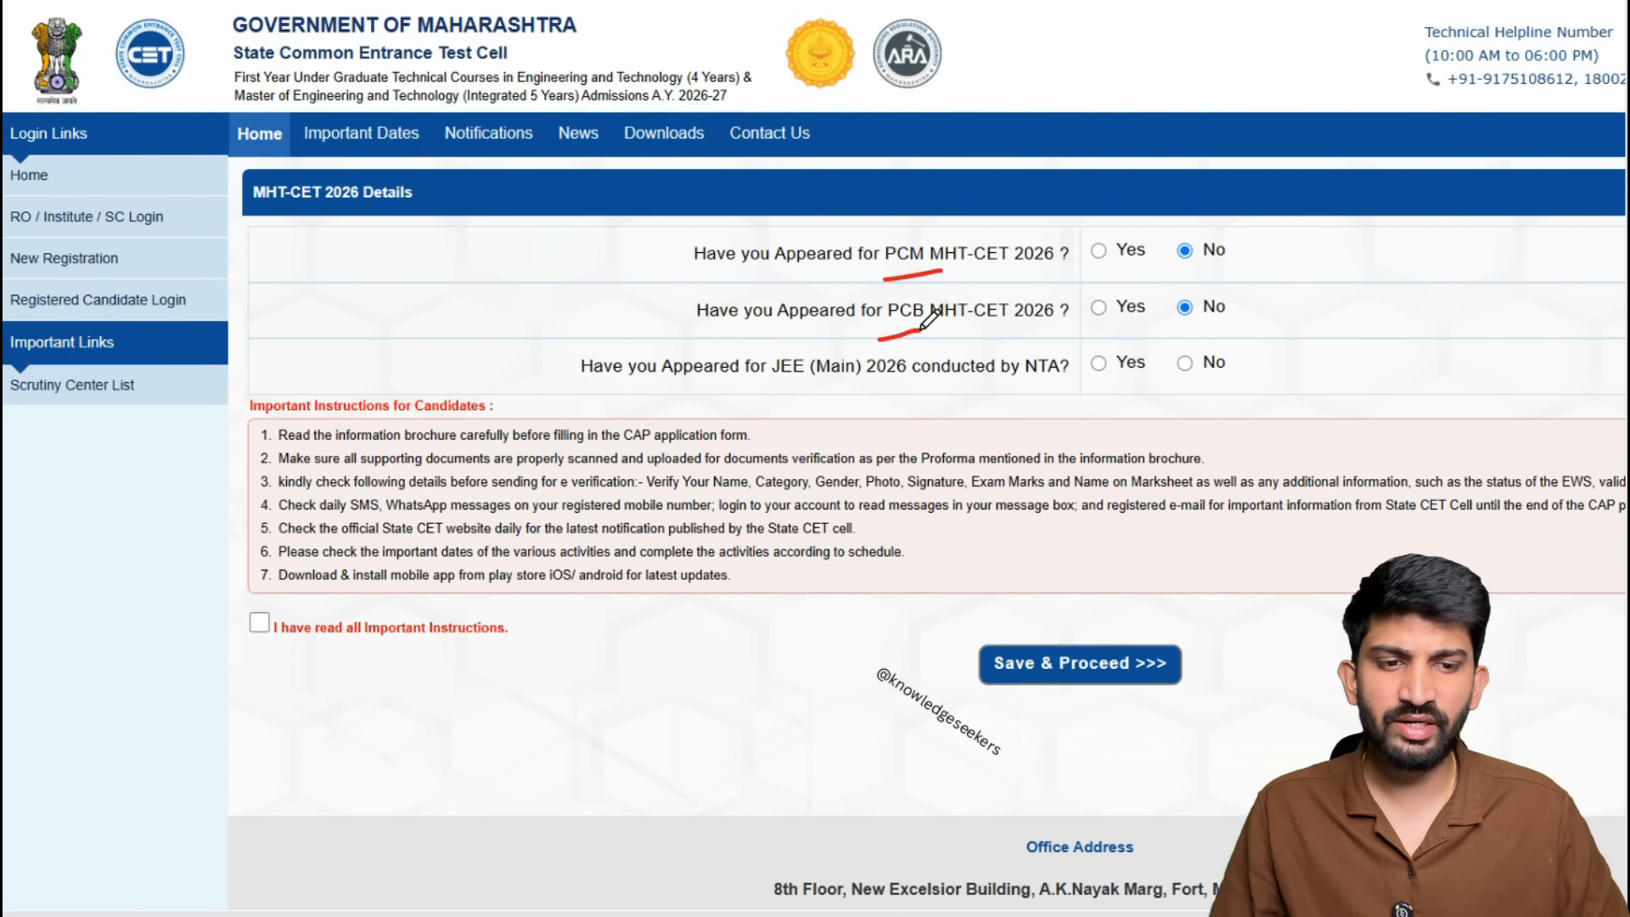
mouse_move(1210, 198)
mouse_down()
mouse_move(1178, 324)
mouse_move(1212, 324)
mouse_up()
click(1099, 362)
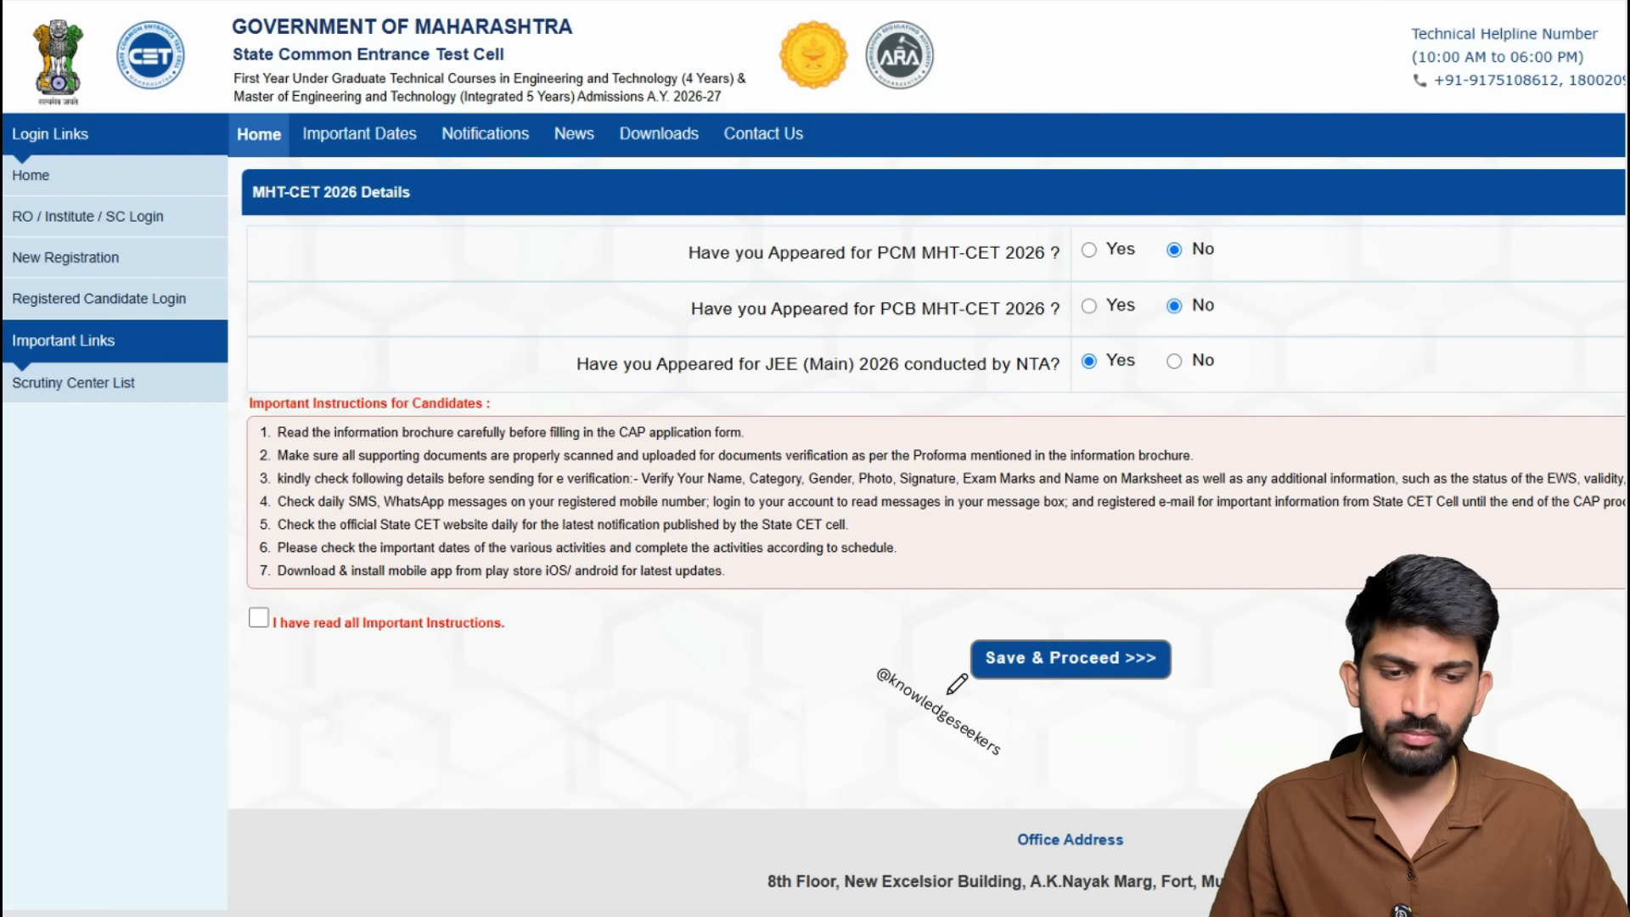
click(258, 617)
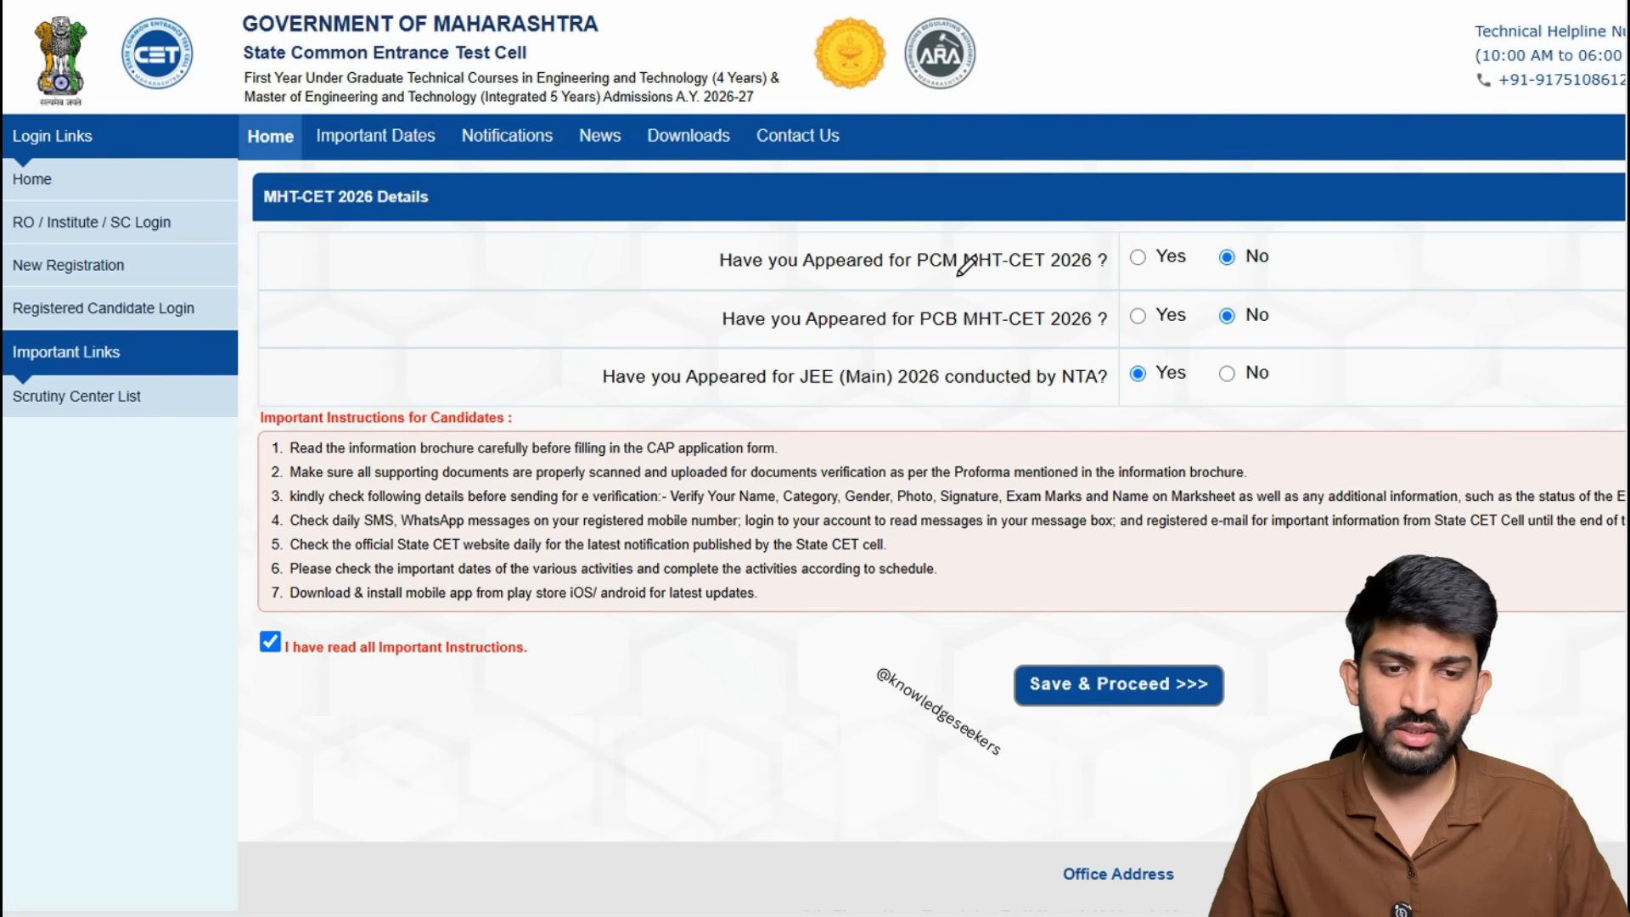
Review the PCM MHT-CET and JEE (Main) 2026 questions, marking the PCM Yes option and underlining the JEE question.
drag(912, 283, 982, 280)
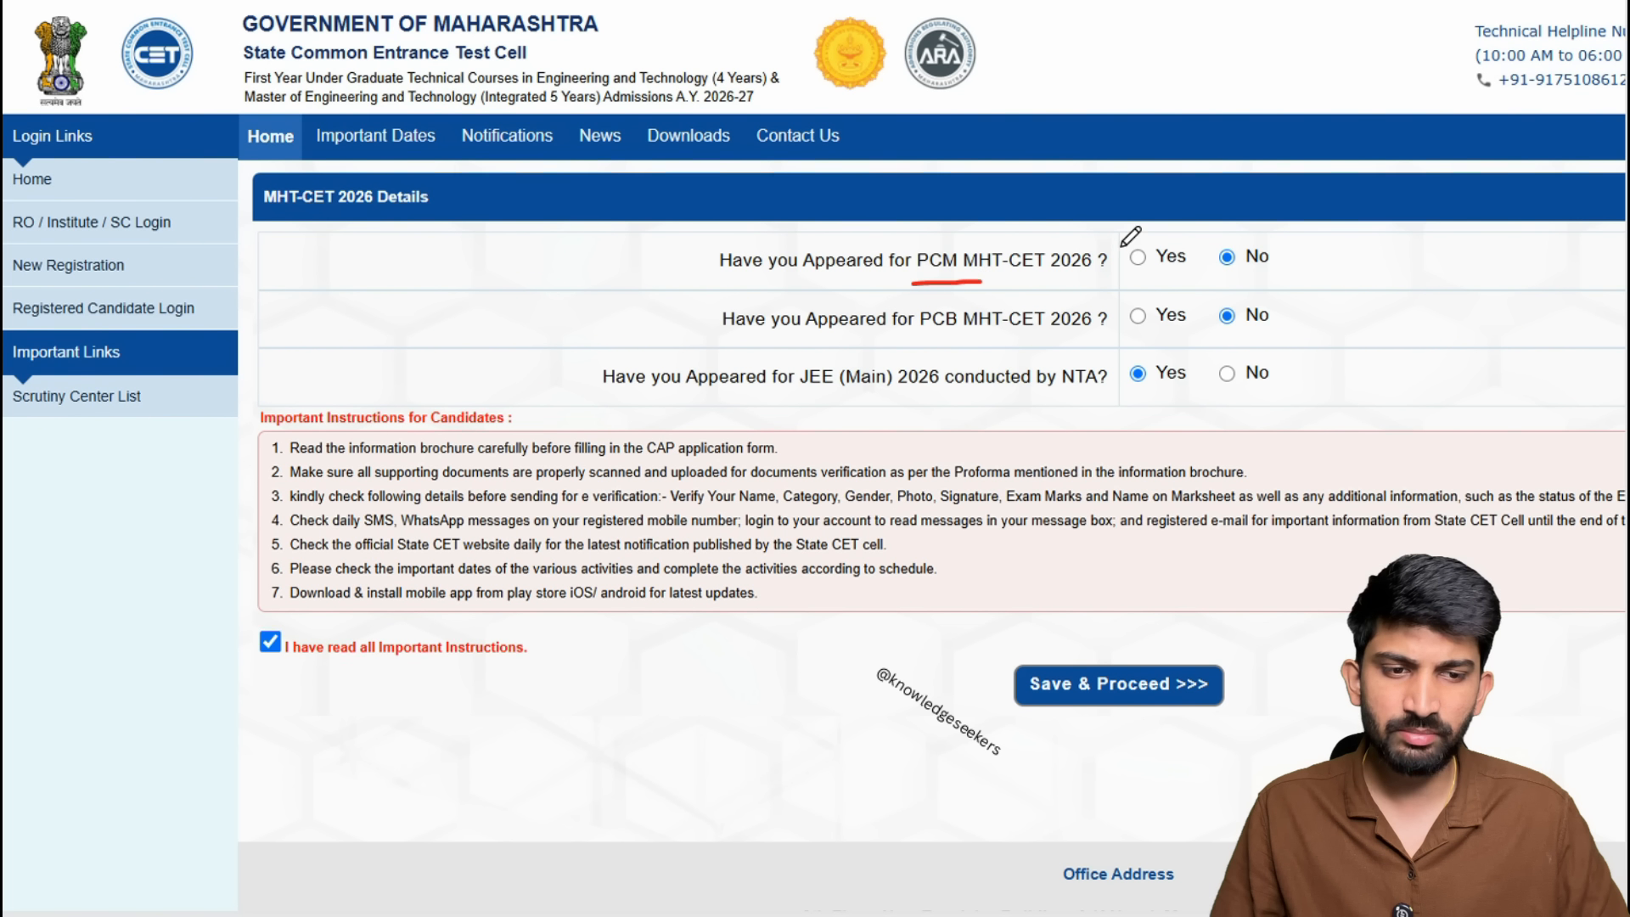
drag(1117, 256, 1175, 224)
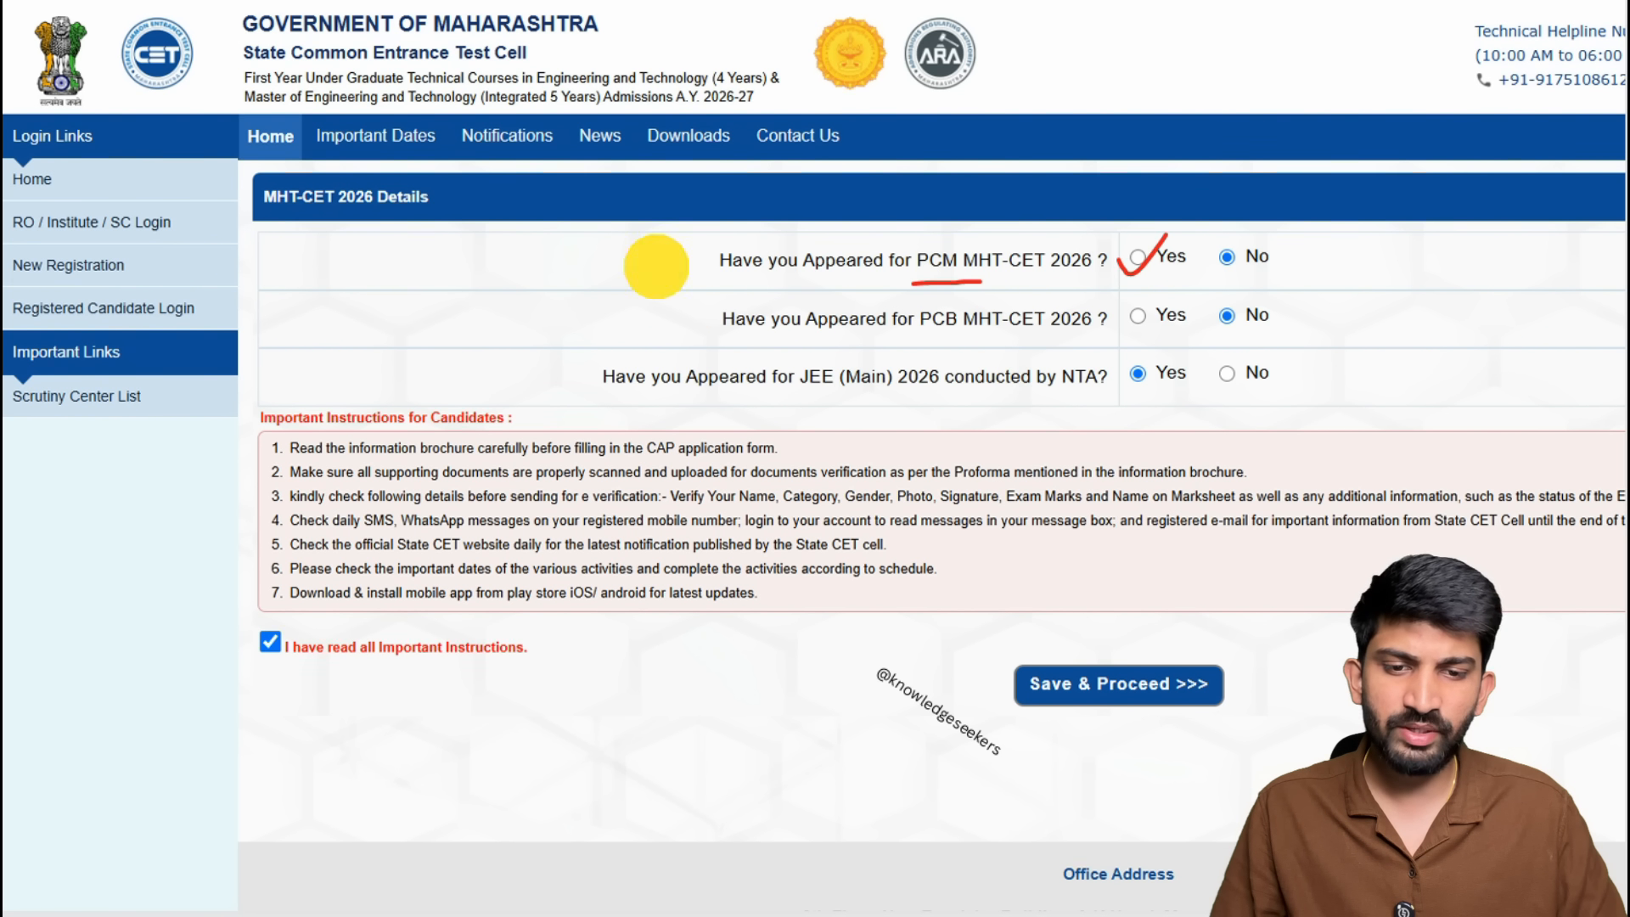
drag(683, 265, 645, 323)
drag(789, 405, 900, 404)
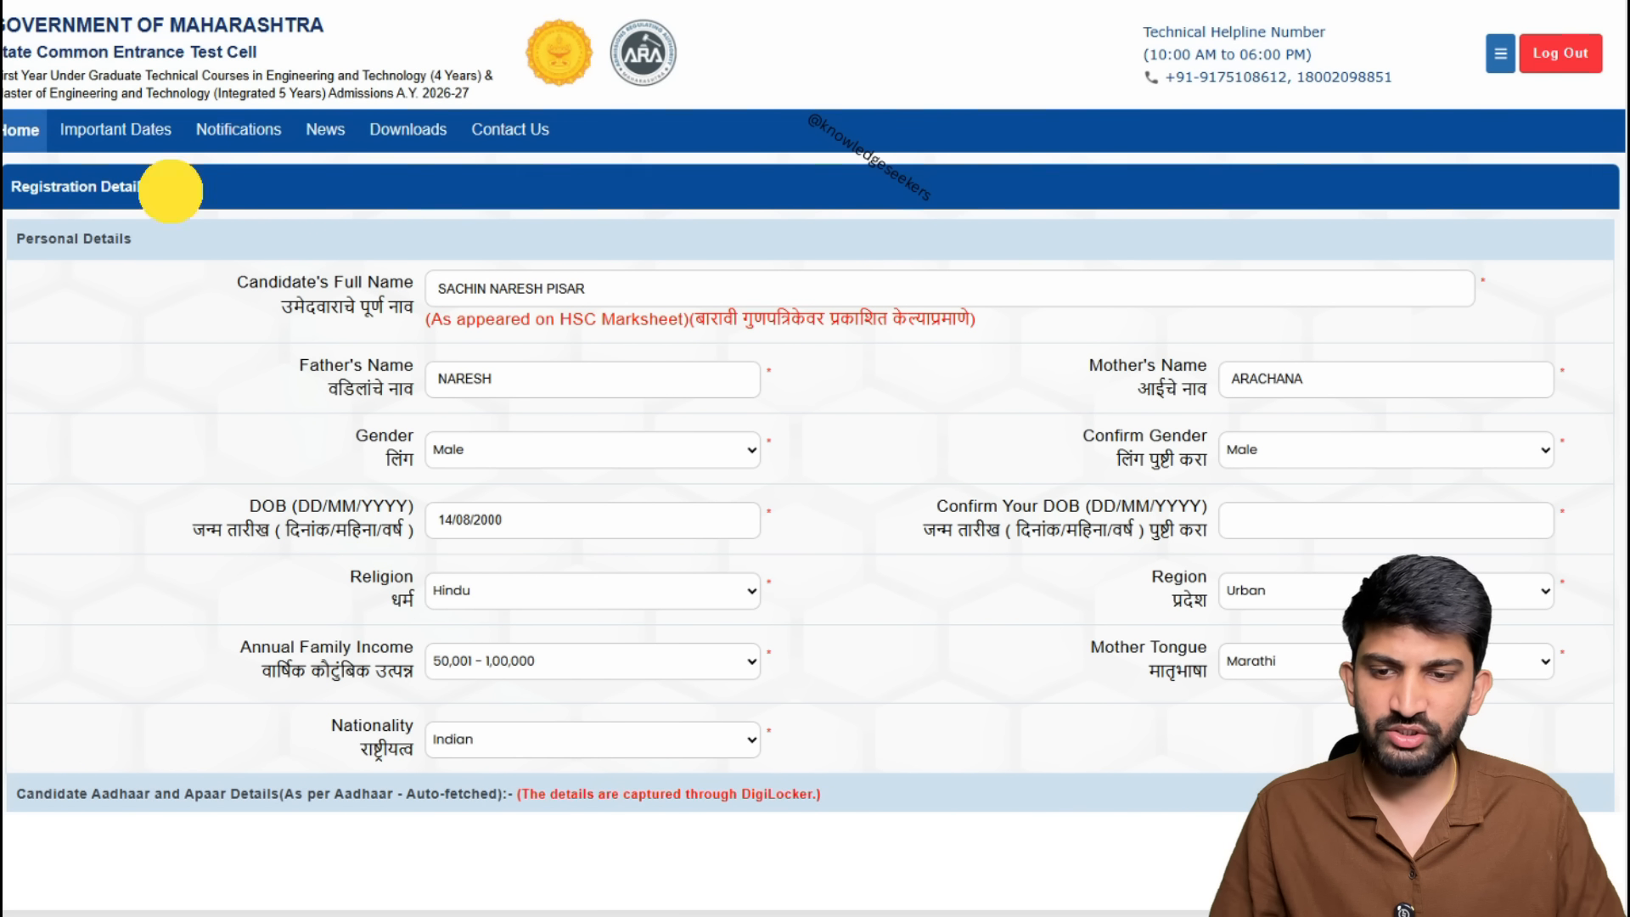
Review the personal details in the registration form, marking the HSC marksheet name note, the date of birth and its confirmation field.
mouse_move(171, 191)
mouse_down()
mouse_move(254, 150)
mouse_move(155, 202)
mouse_up()
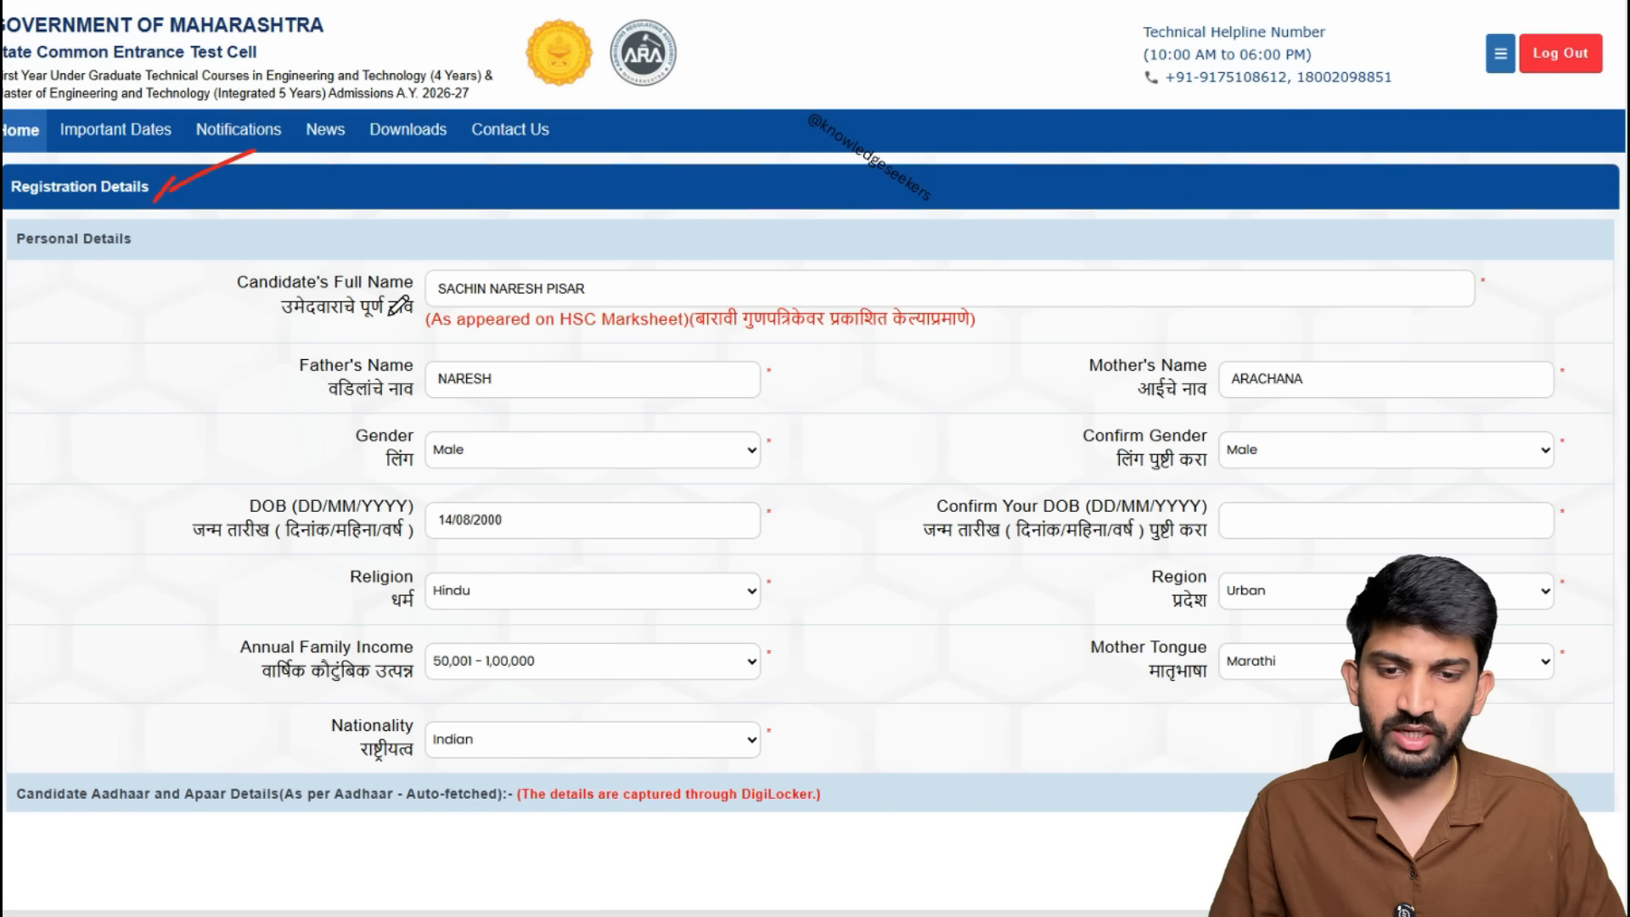
drag(419, 321, 507, 331)
mouse_move(769, 368)
mouse_down()
mouse_move(820, 378)
mouse_move(837, 539)
mouse_move(821, 724)
mouse_up()
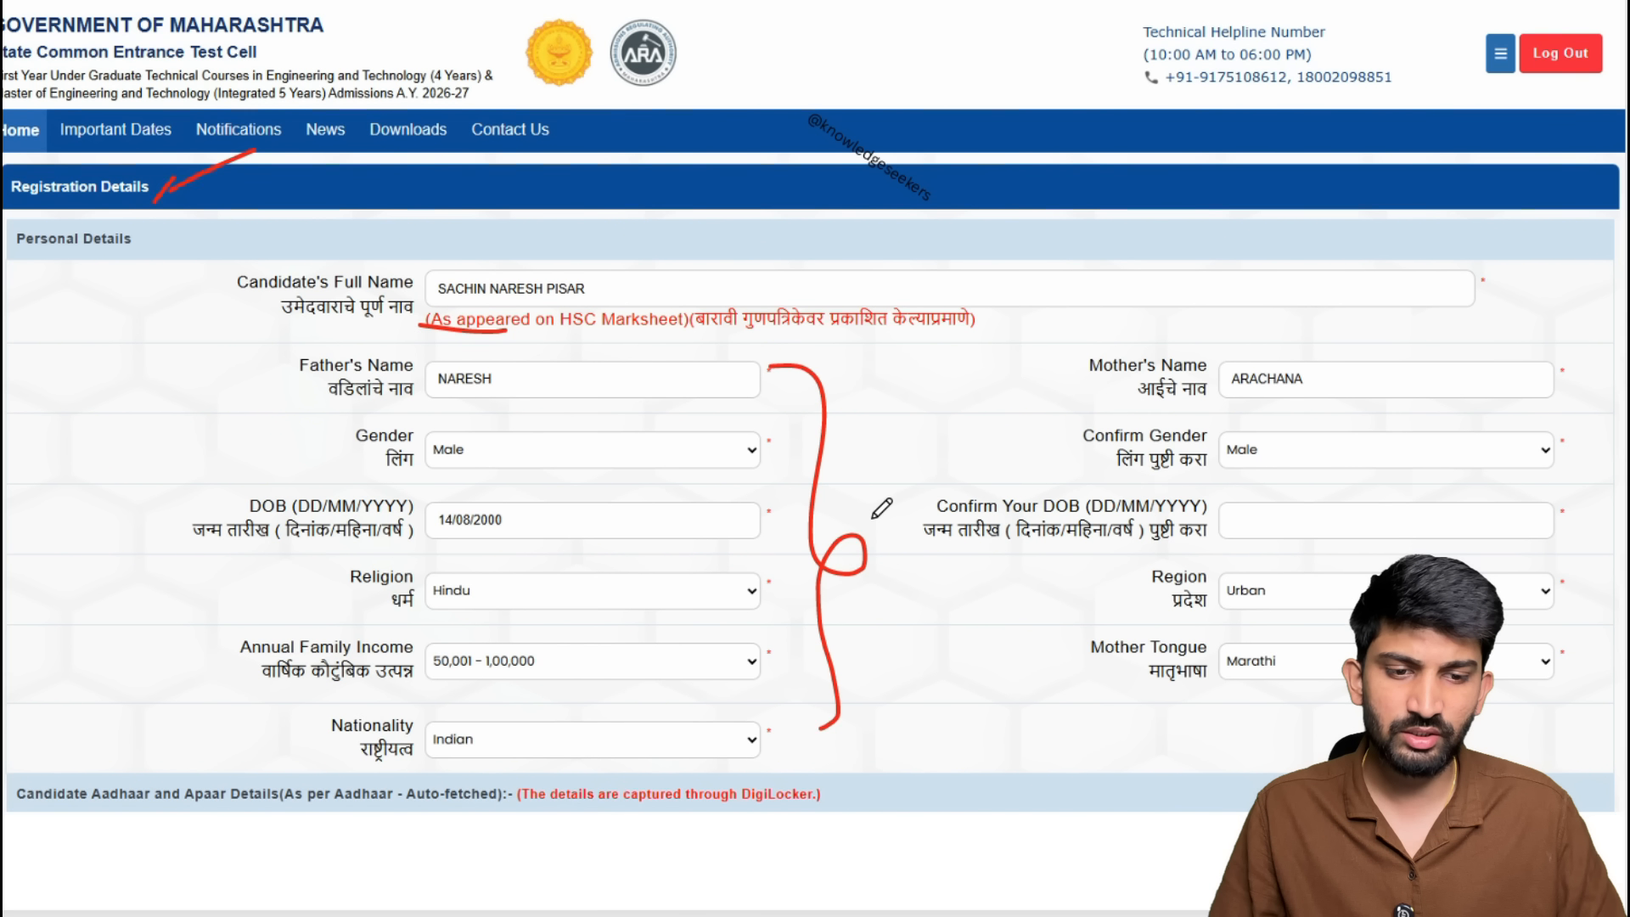
drag(443, 556, 543, 557)
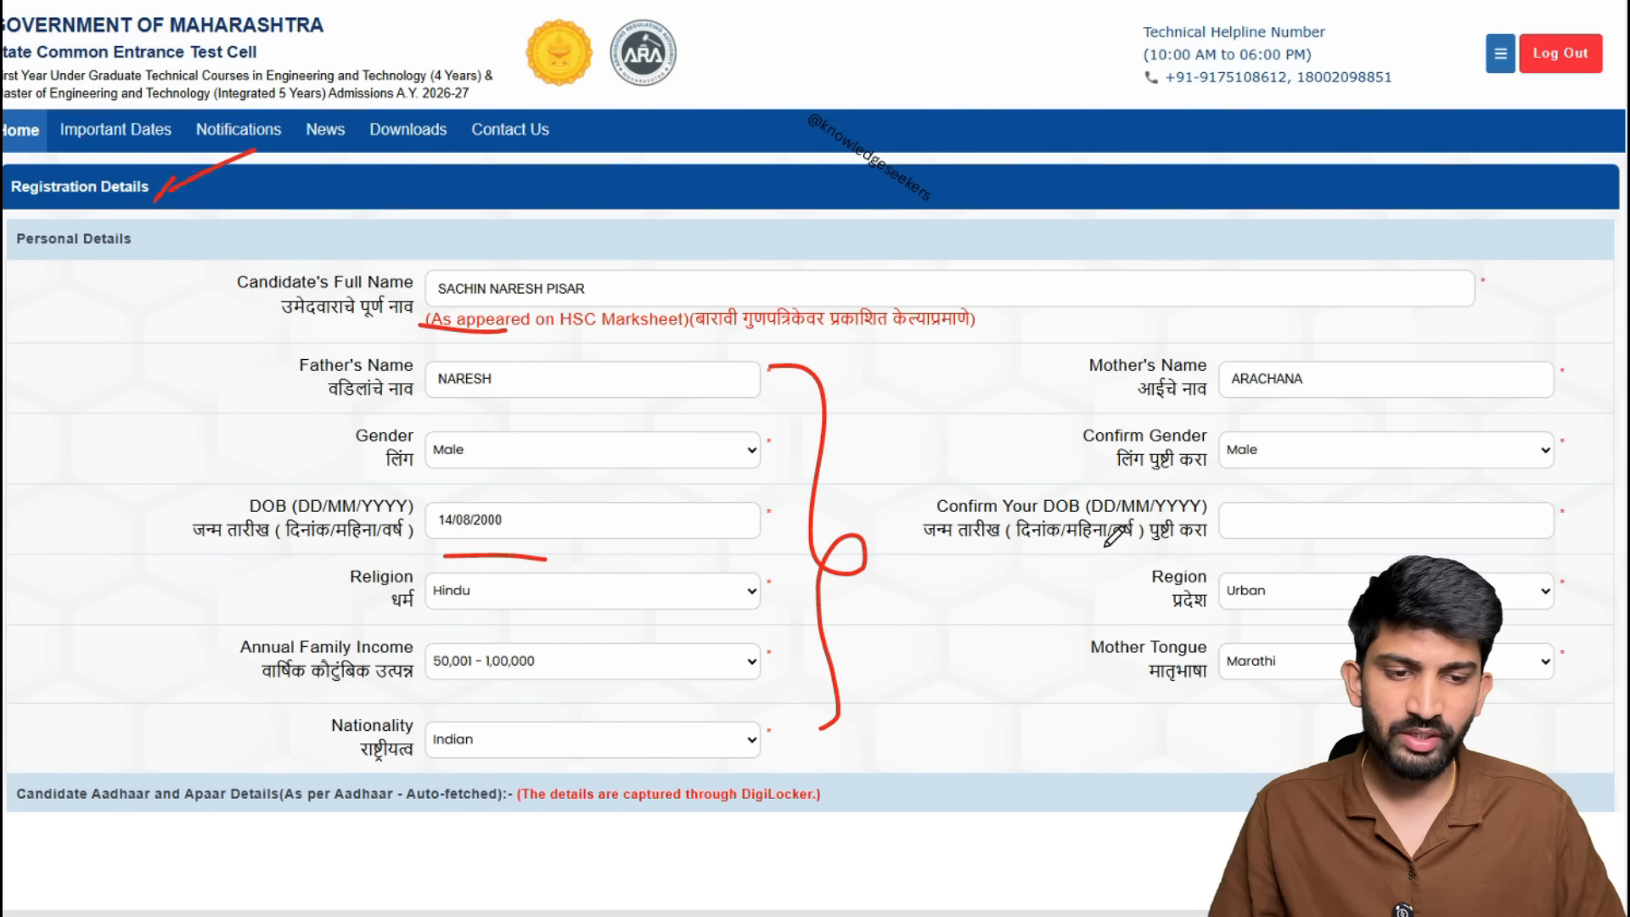
mouse_move(1270, 489)
mouse_down()
mouse_move(1197, 522)
mouse_move(1284, 559)
mouse_move(1487, 535)
mouse_up()
mouse_move(1334, 524)
mouse_down()
mouse_move(1362, 540)
mouse_move(1425, 465)
mouse_up()
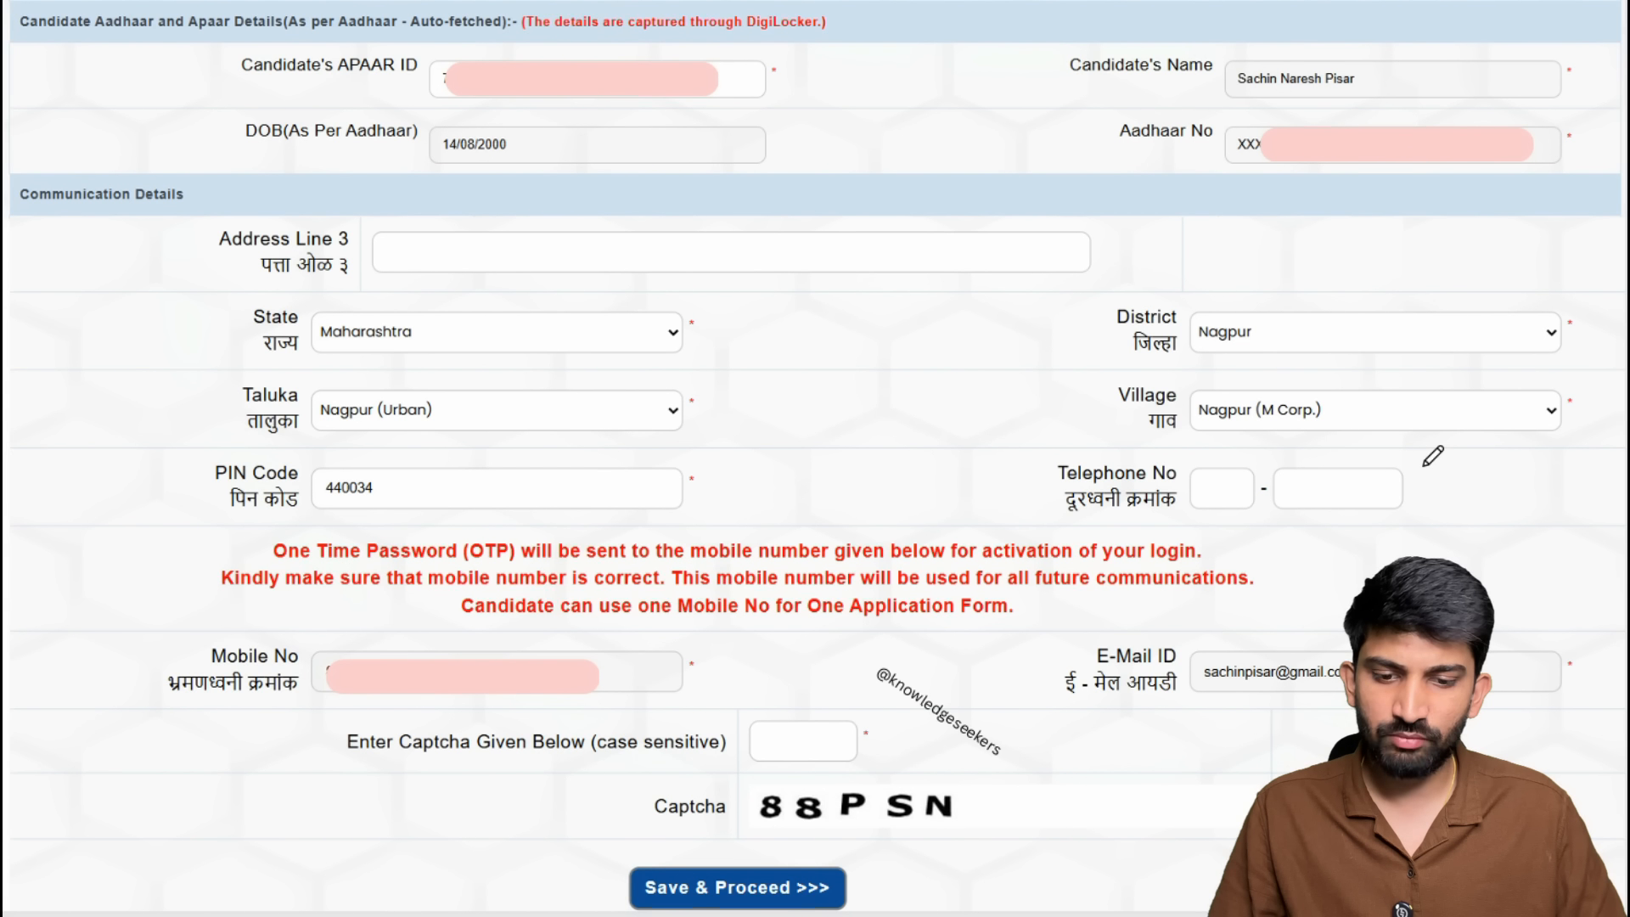
Review the APAAR ID, Aadhaar number, mobile number and captcha fields and the OTP verification, marking each with red strokes.
drag(249, 89, 329, 100)
drag(1093, 150, 1179, 147)
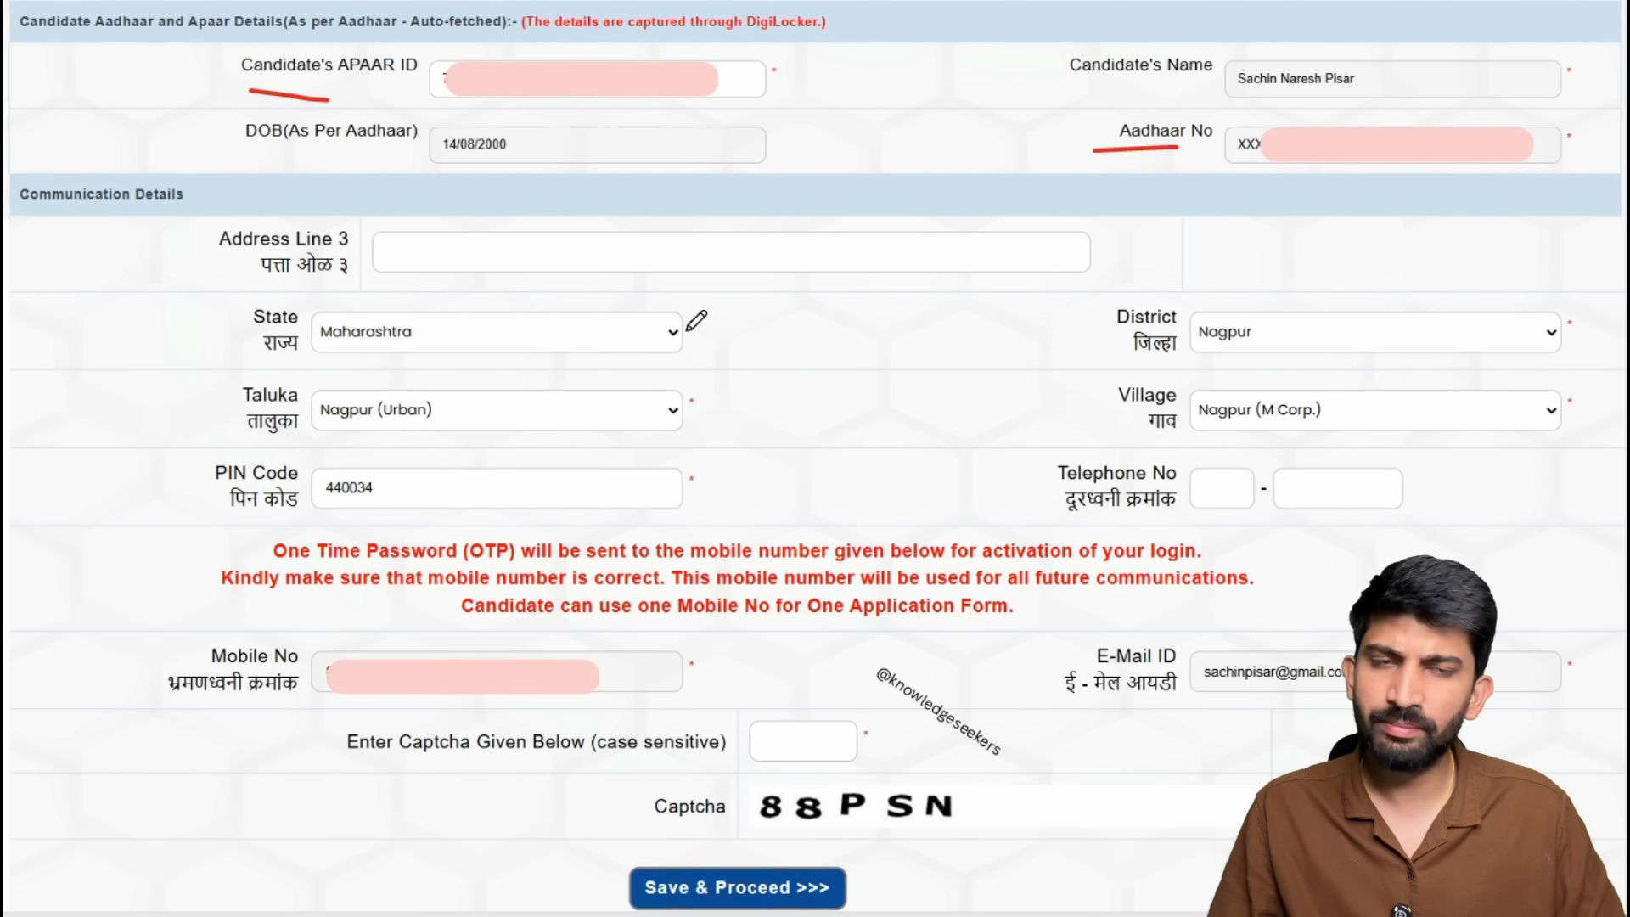
drag(331, 703, 488, 701)
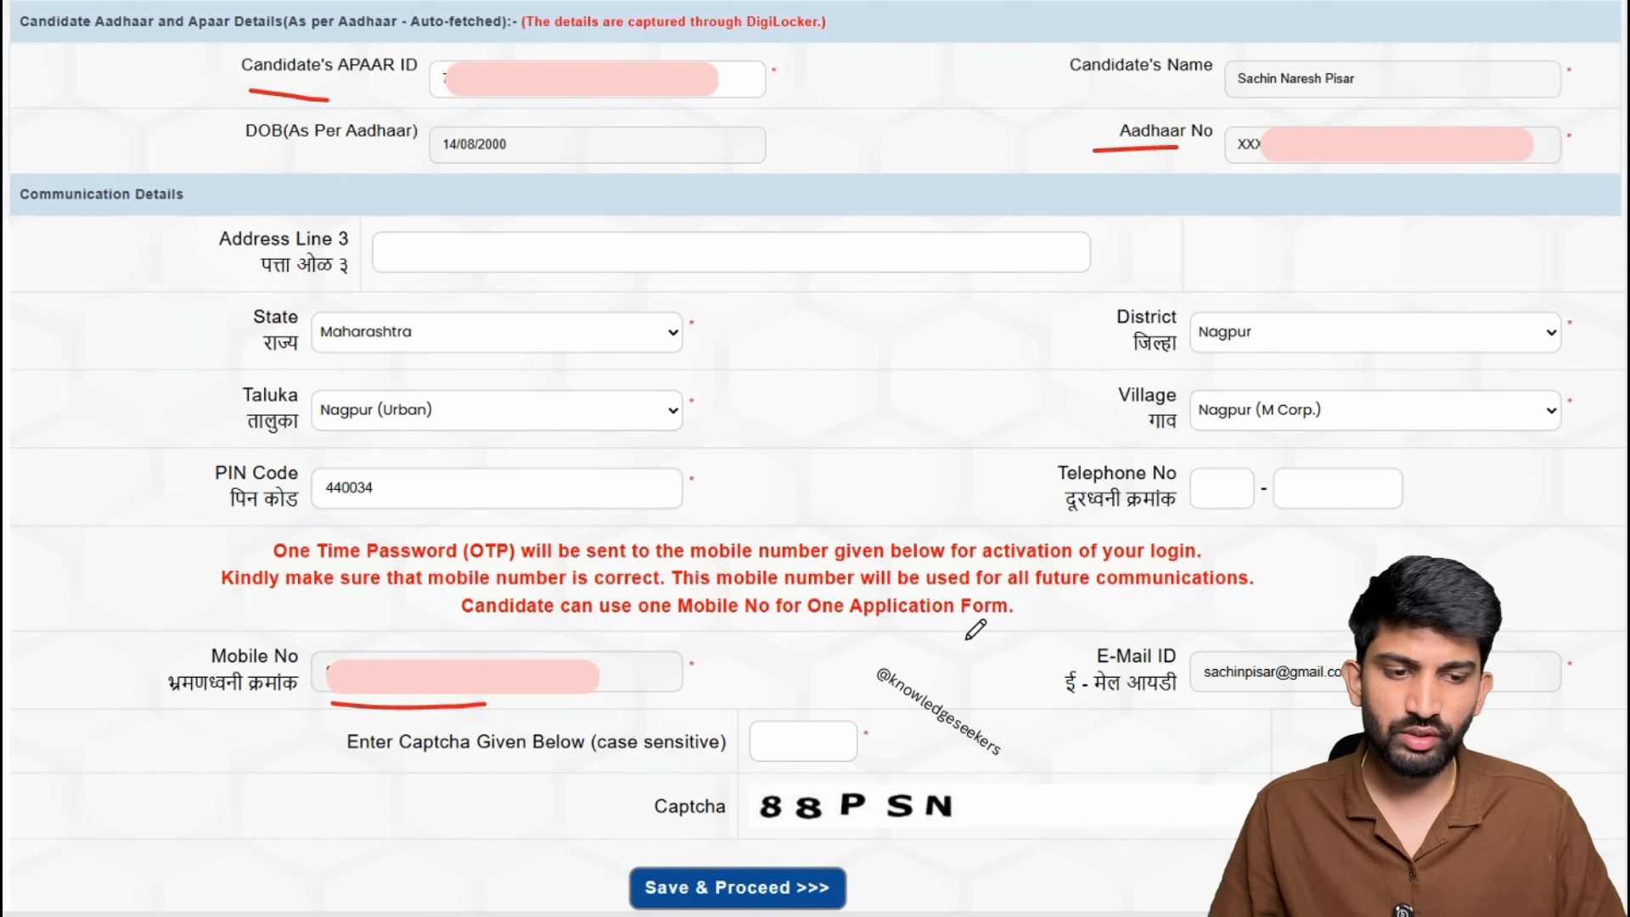
mouse_move(740, 839)
mouse_down()
mouse_move(976, 830)
mouse_move(980, 785)
mouse_up()
drag(735, 735, 804, 702)
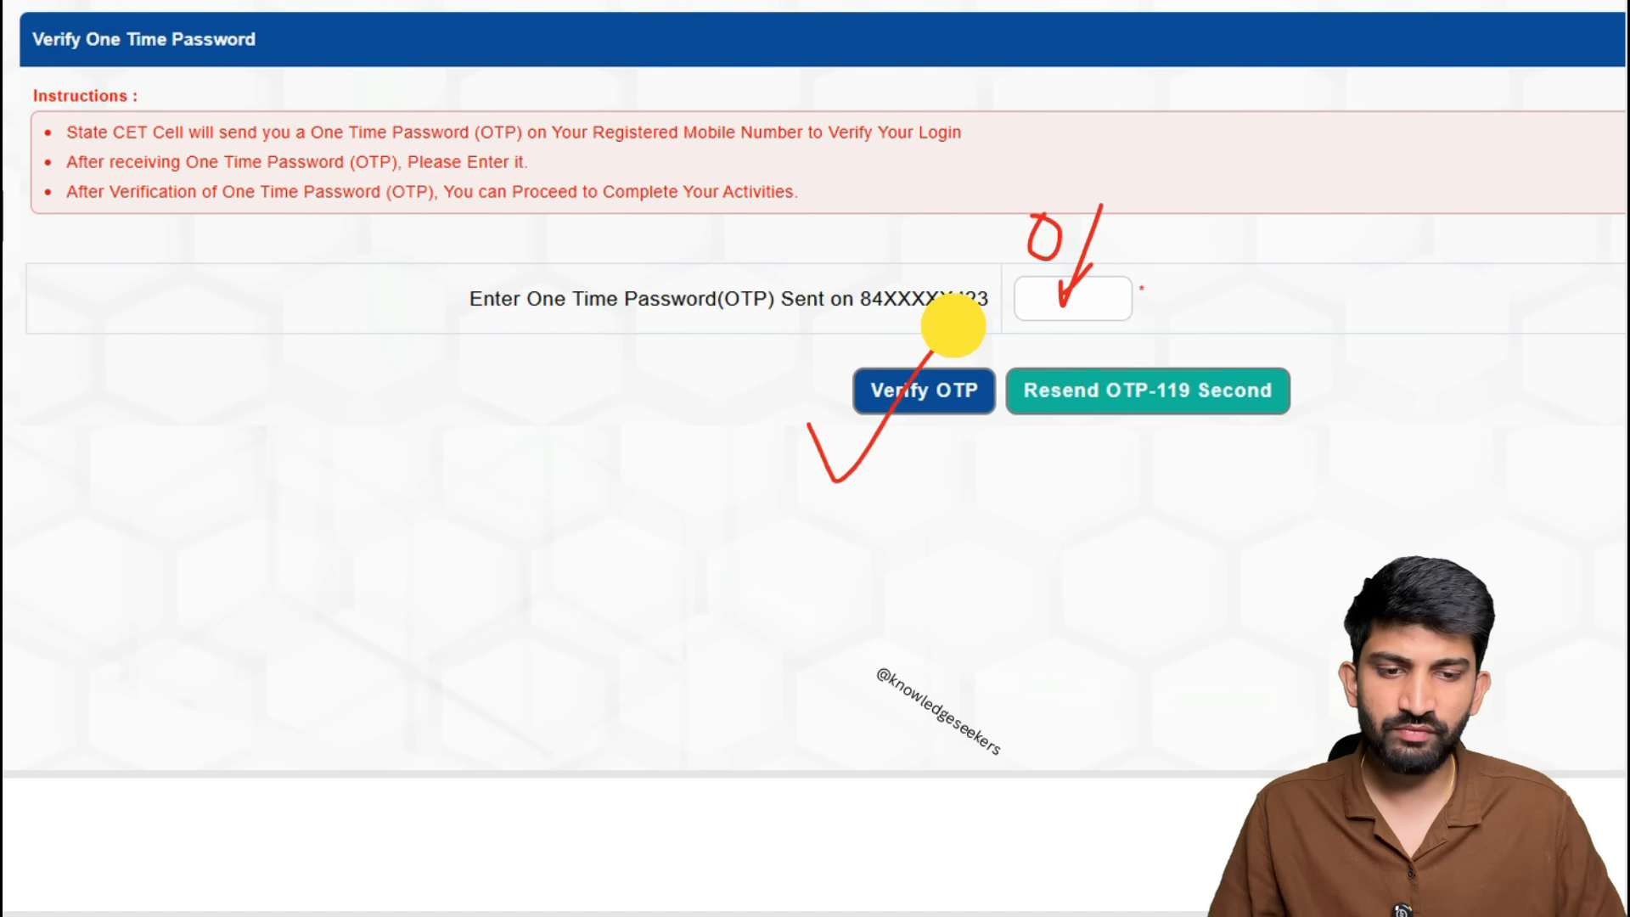
drag(953, 320, 958, 319)
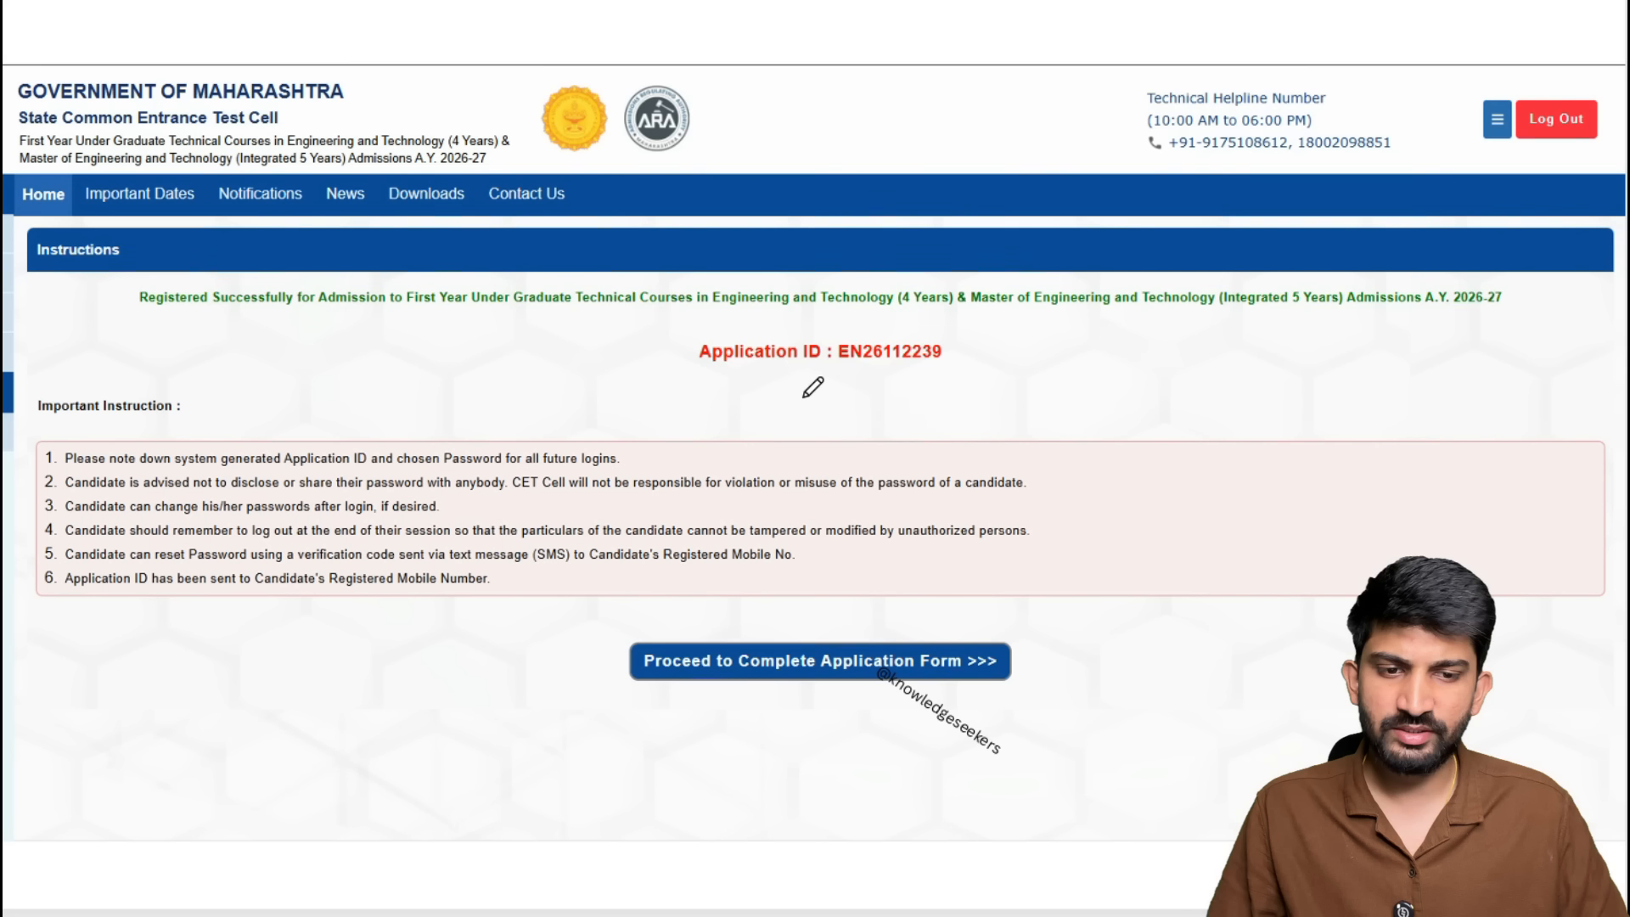
Circle the application ID, write "Adm" beside it, and mark the option to proceed to complete the application form.
mouse_move(928, 319)
mouse_down()
mouse_move(883, 319)
mouse_move(819, 359)
mouse_move(829, 374)
mouse_move(954, 374)
mouse_move(949, 320)
mouse_move(925, 314)
mouse_up()
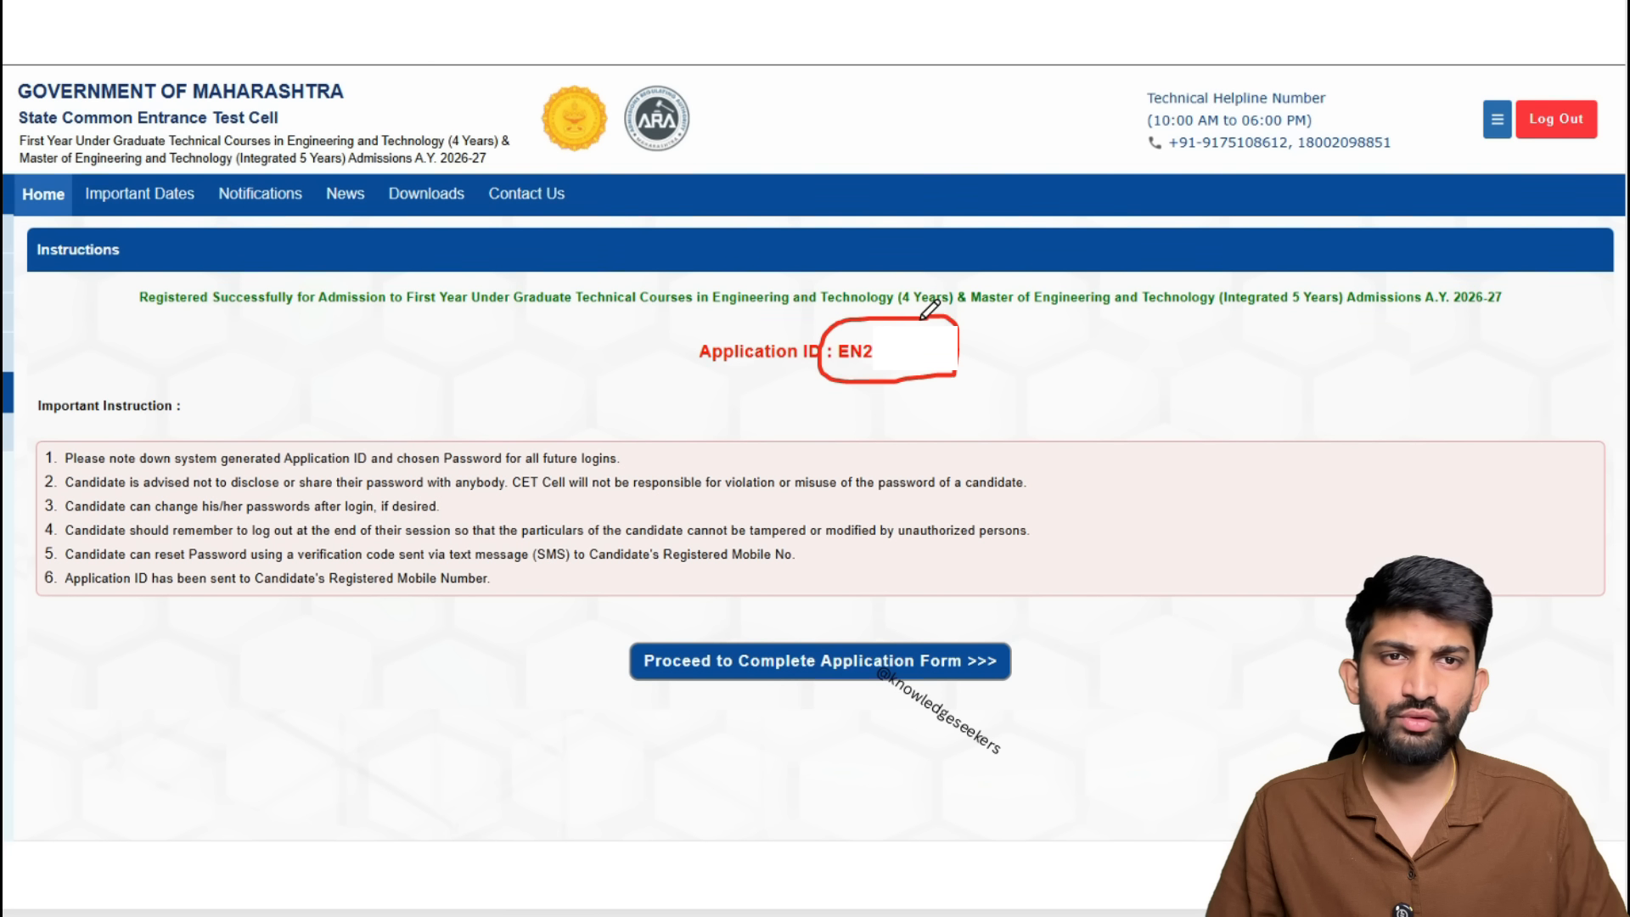
mouse_move(974, 343)
mouse_down()
mouse_move(1001, 422)
mouse_move(1055, 353)
mouse_move(1088, 389)
mouse_move(1129, 374)
mouse_move(1128, 355)
mouse_up()
mouse_move(1165, 718)
mouse_down()
mouse_move(1209, 503)
mouse_move(1165, 618)
mouse_move(1189, 628)
mouse_up()
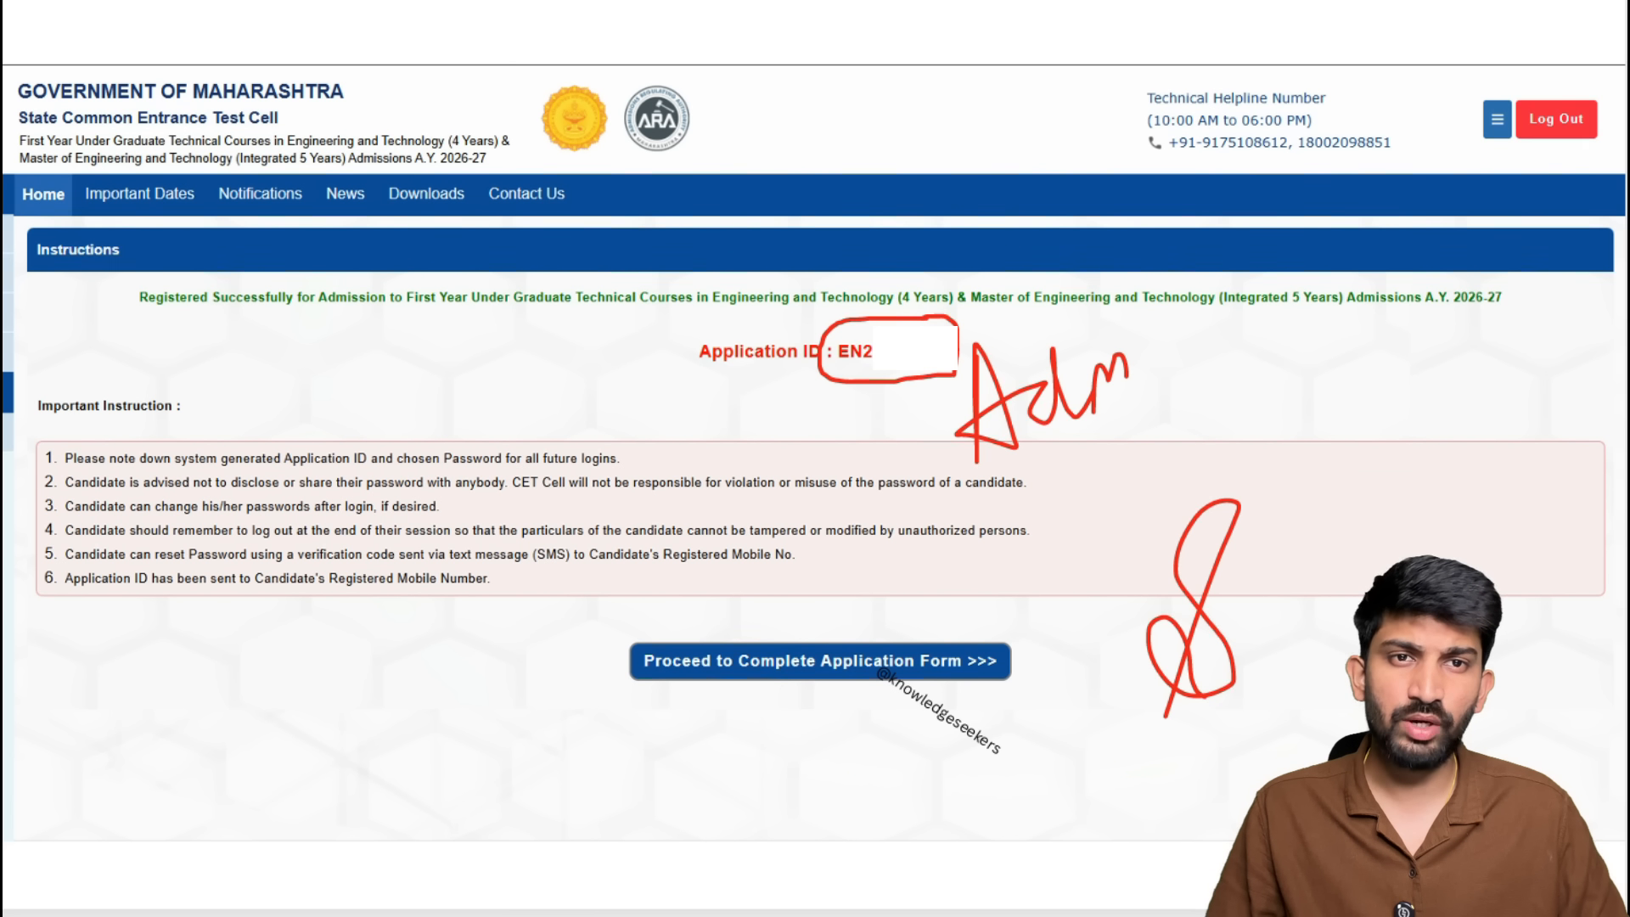
mouse_move(779, 472)
mouse_down()
mouse_move(848, 365)
mouse_move(850, 438)
mouse_up()
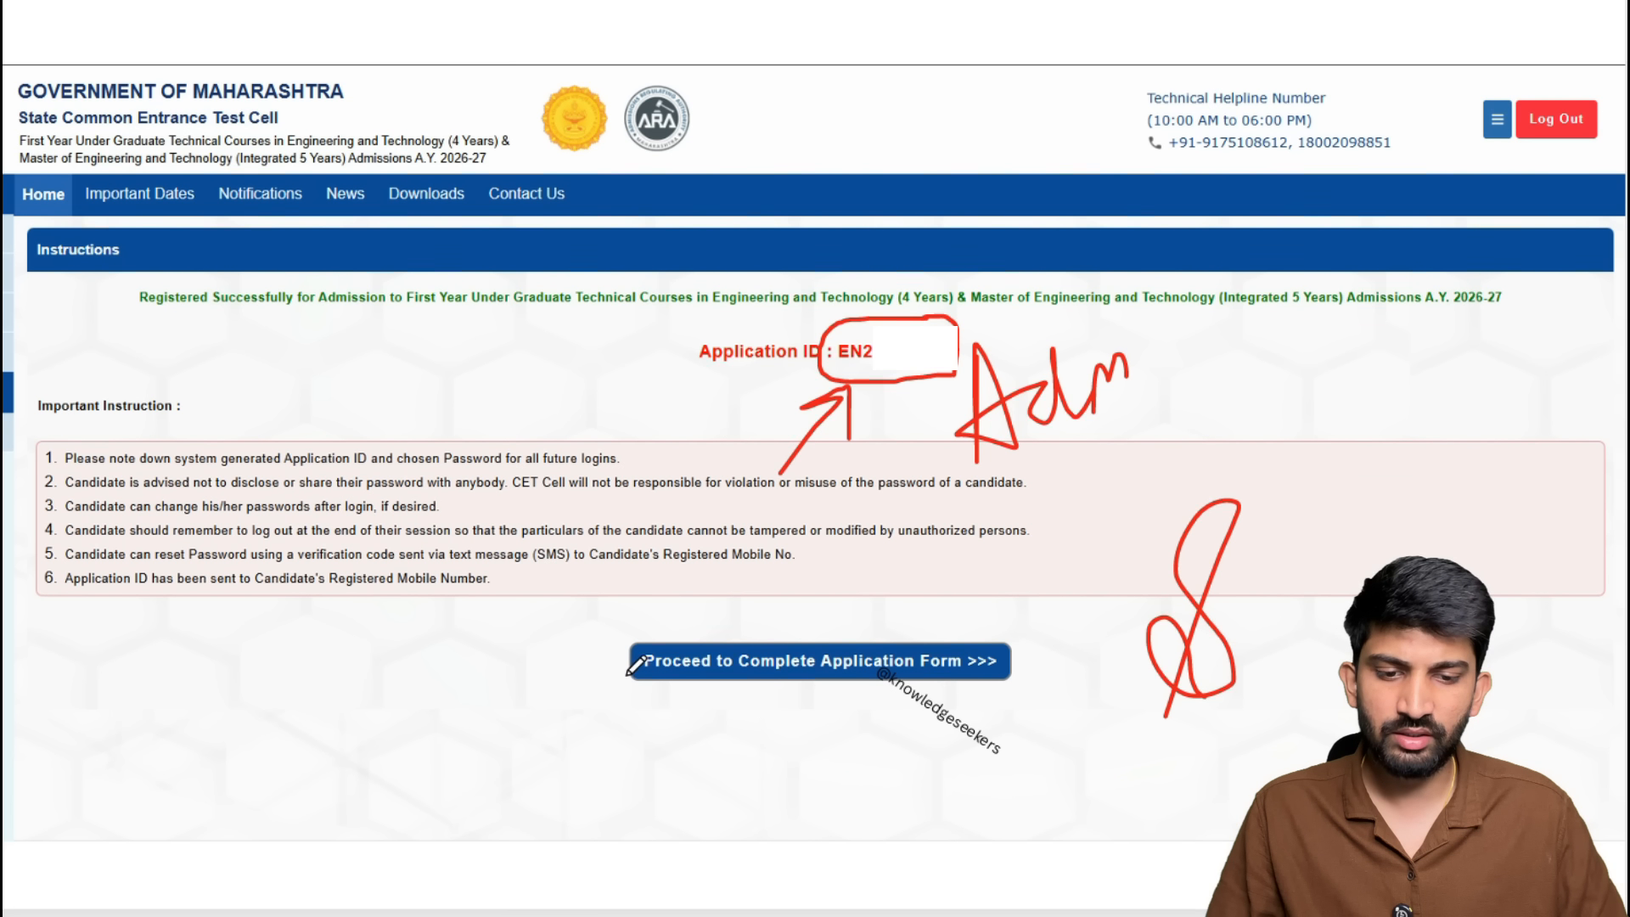
drag(597, 713, 723, 610)
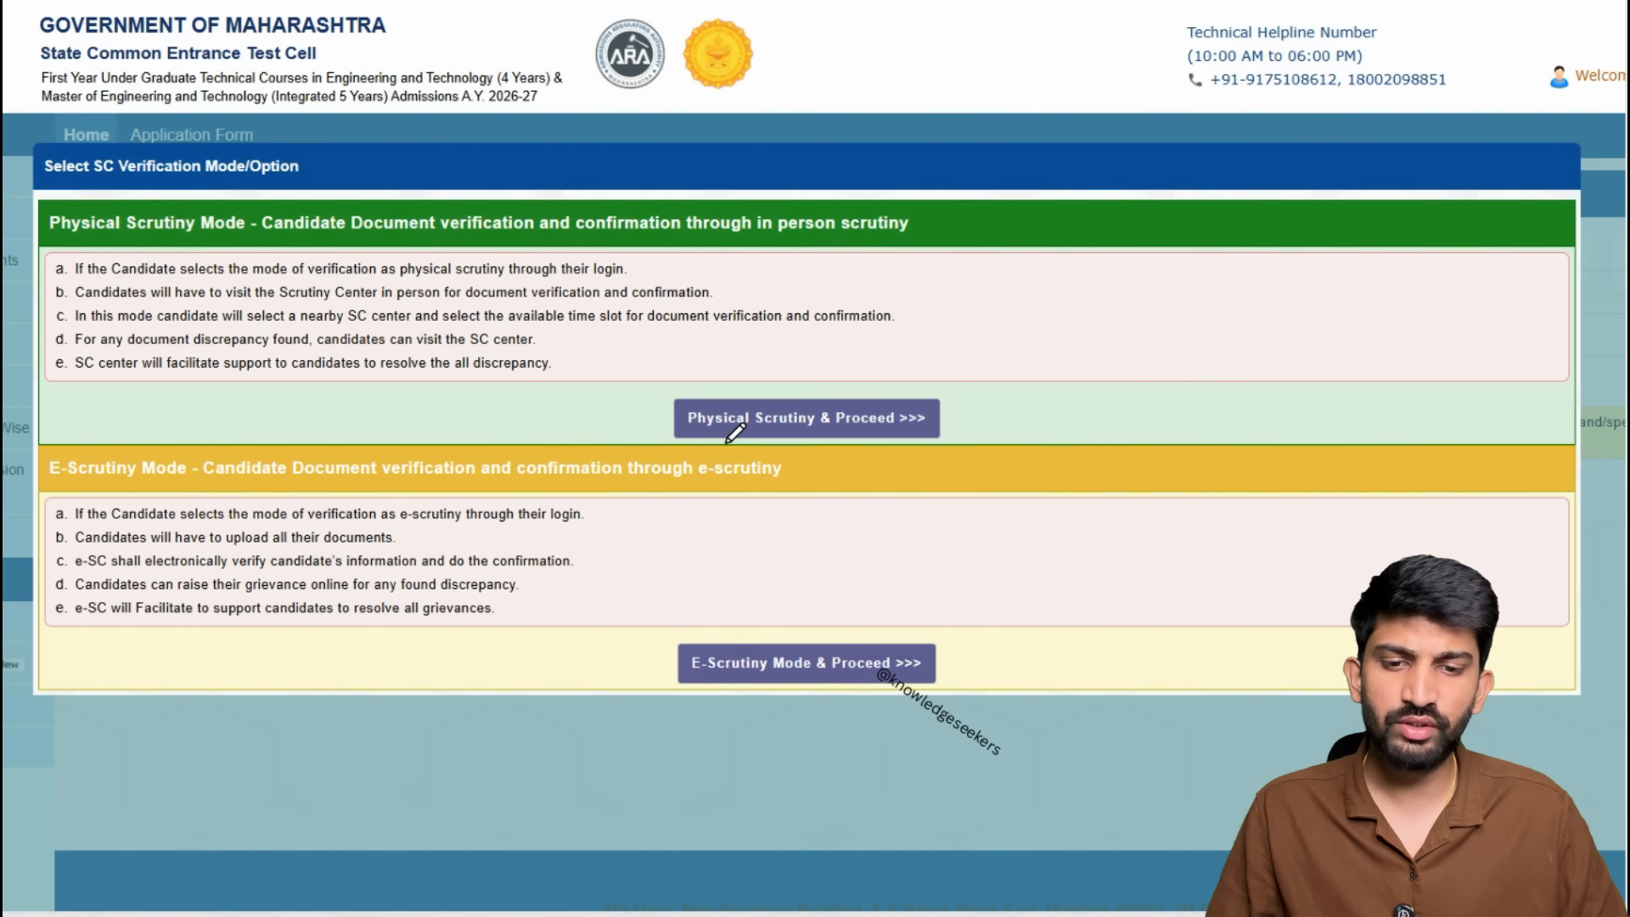
Compare the Physical Scrutiny and E-Scrutiny modes, marking both proceed options with red arrows and circling the Physical Scrutiny one.
drag(880, 388, 983, 296)
mouse_move(881, 363)
mouse_down()
mouse_move(877, 378)
mouse_move(926, 382)
mouse_up()
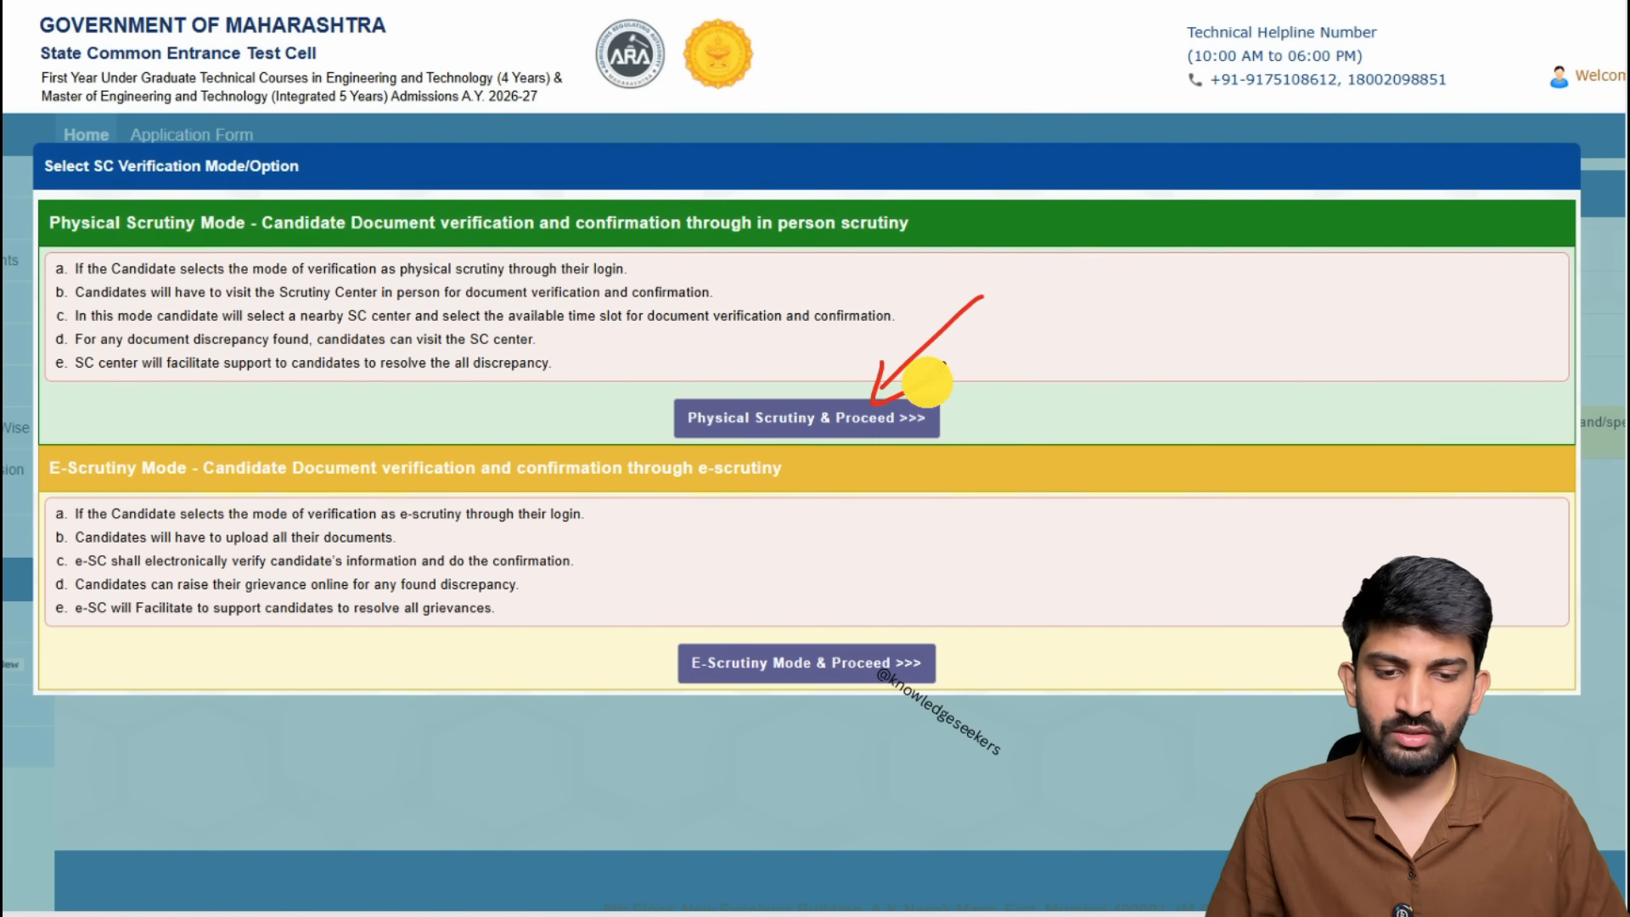
drag(833, 629, 939, 522)
mouse_move(826, 613)
mouse_down()
mouse_move(824, 639)
mouse_move(862, 630)
mouse_up()
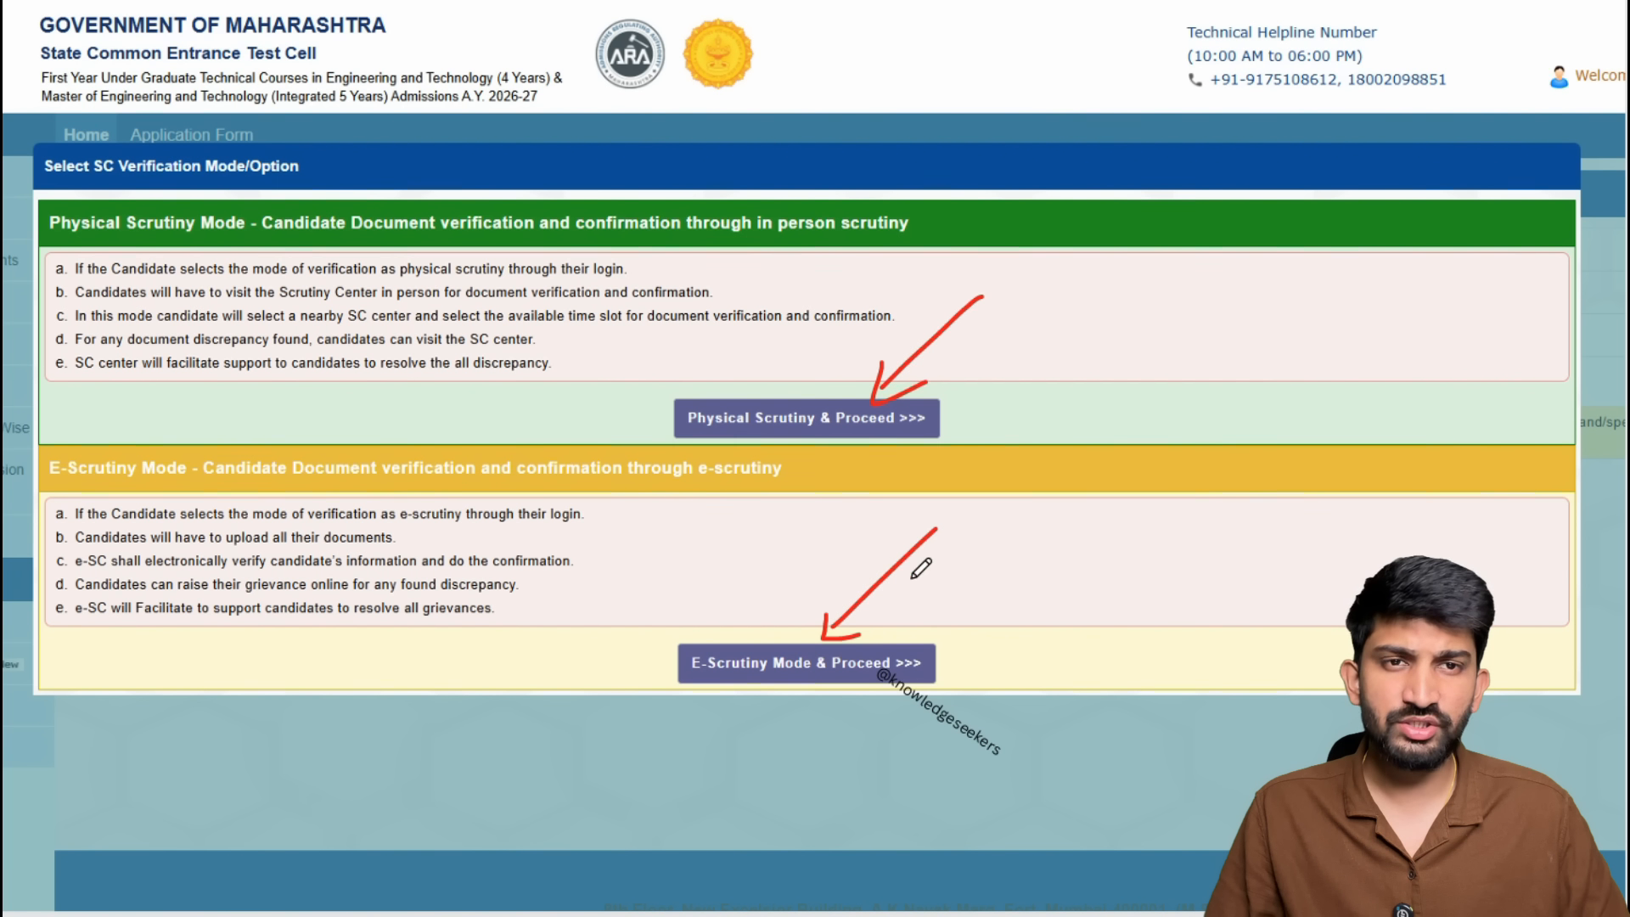
mouse_move(1128, 334)
mouse_down()
mouse_move(1152, 276)
mouse_move(1177, 314)
mouse_up()
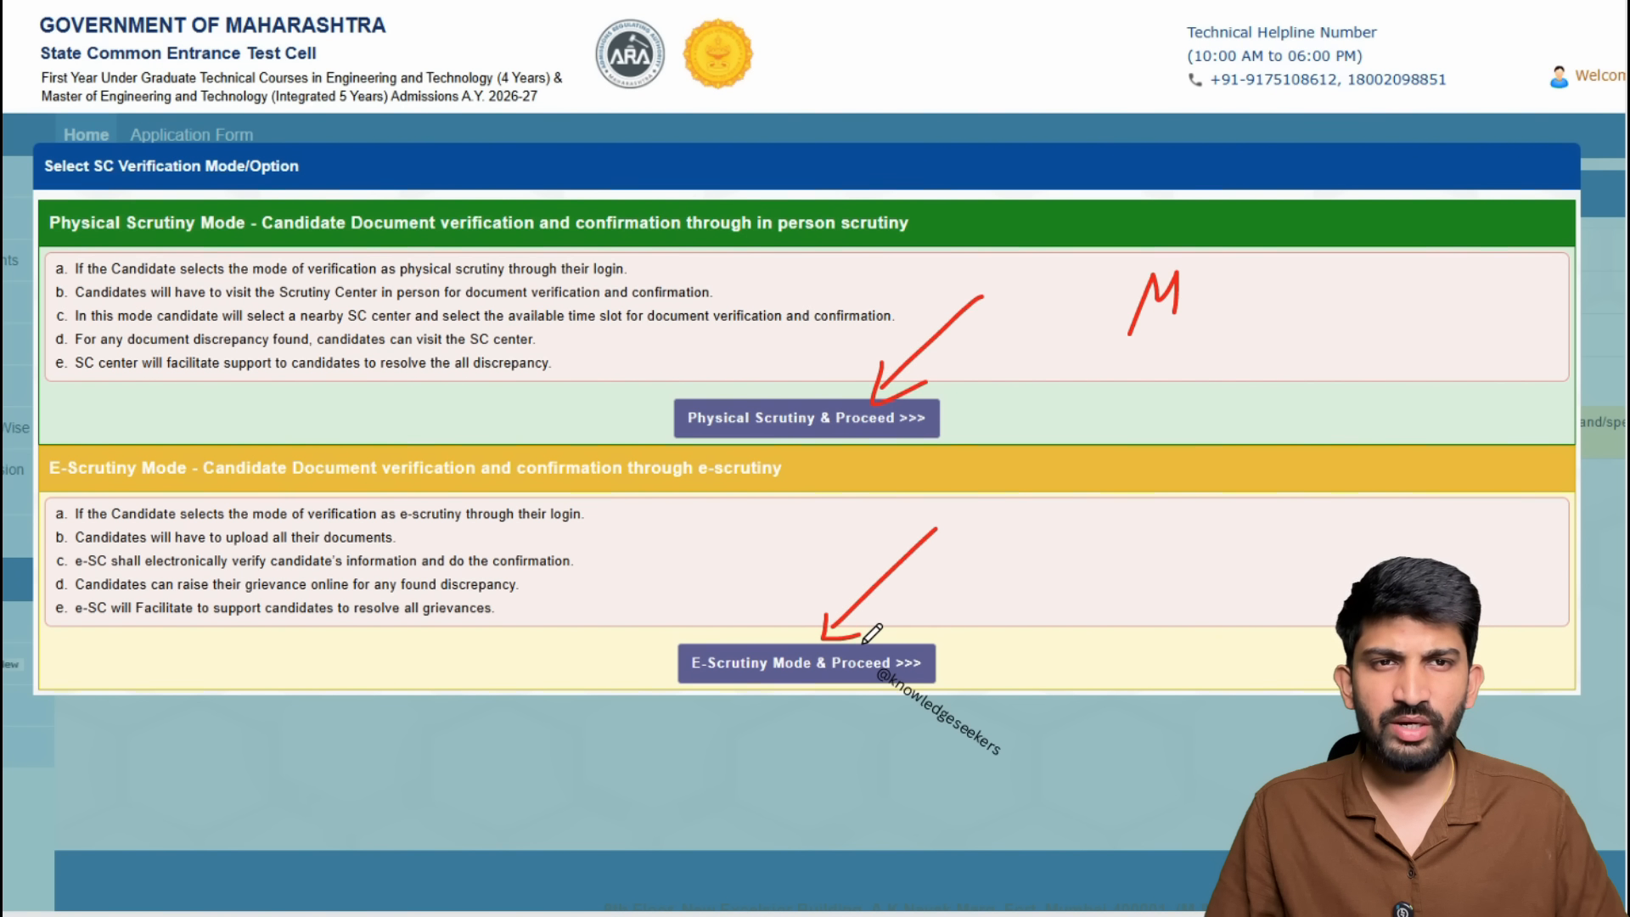
drag(841, 633, 901, 576)
drag(712, 384, 762, 465)
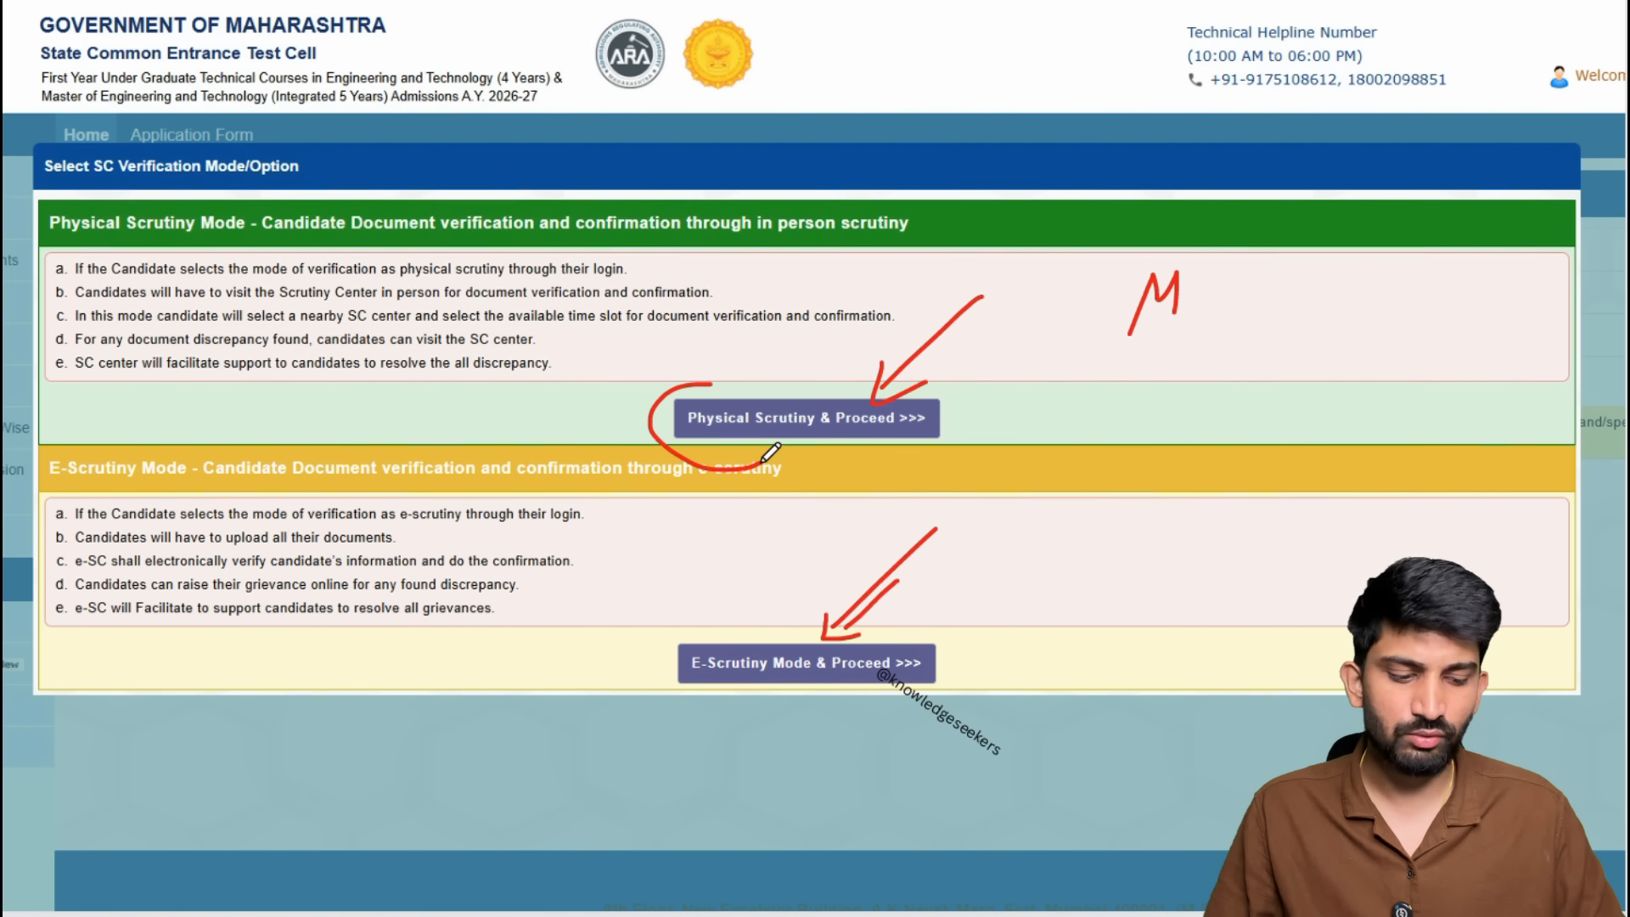
click(728, 365)
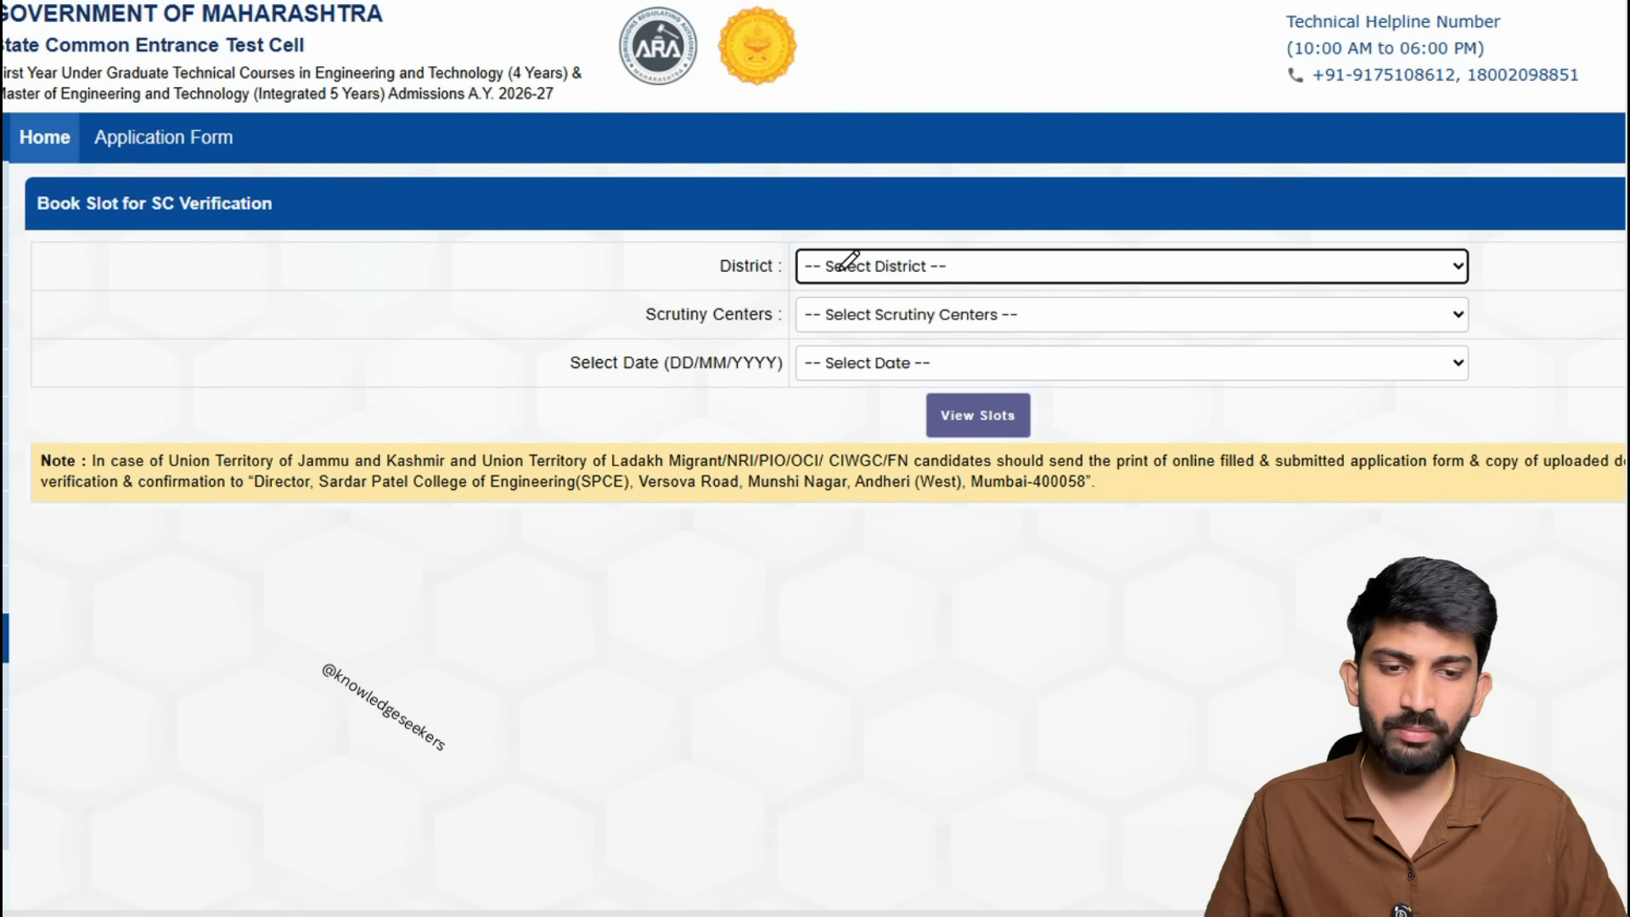
Review the district choice and the scrutiny centers offered for Nagpur and Pune, marking Nagpur and bracketing the center lists.
click(872, 264)
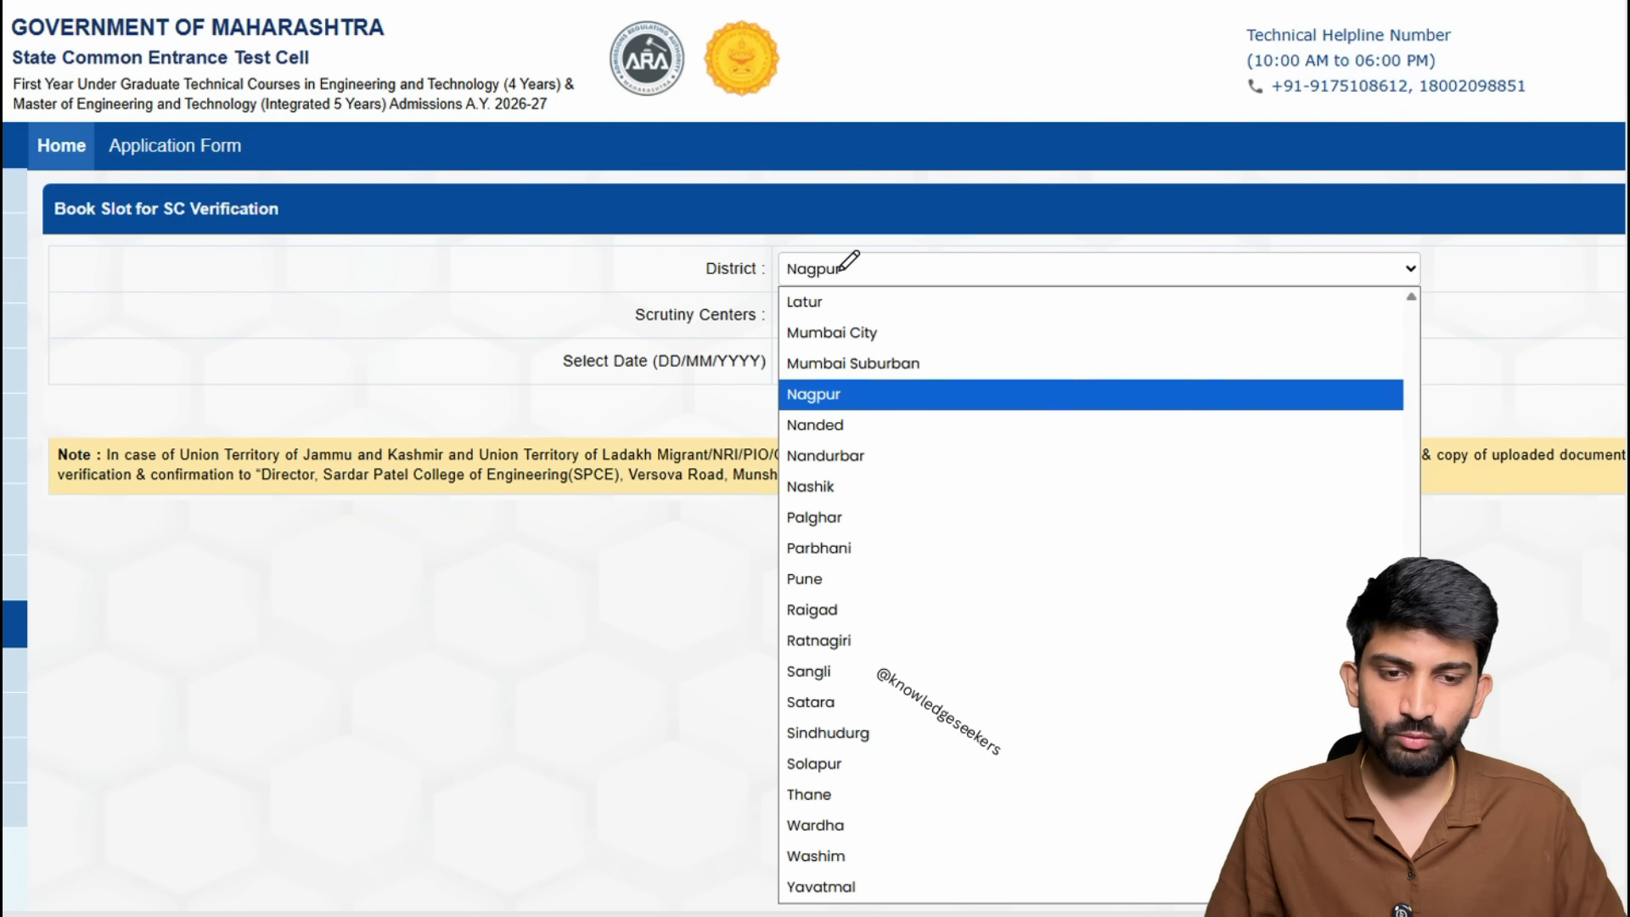
drag(862, 393, 939, 310)
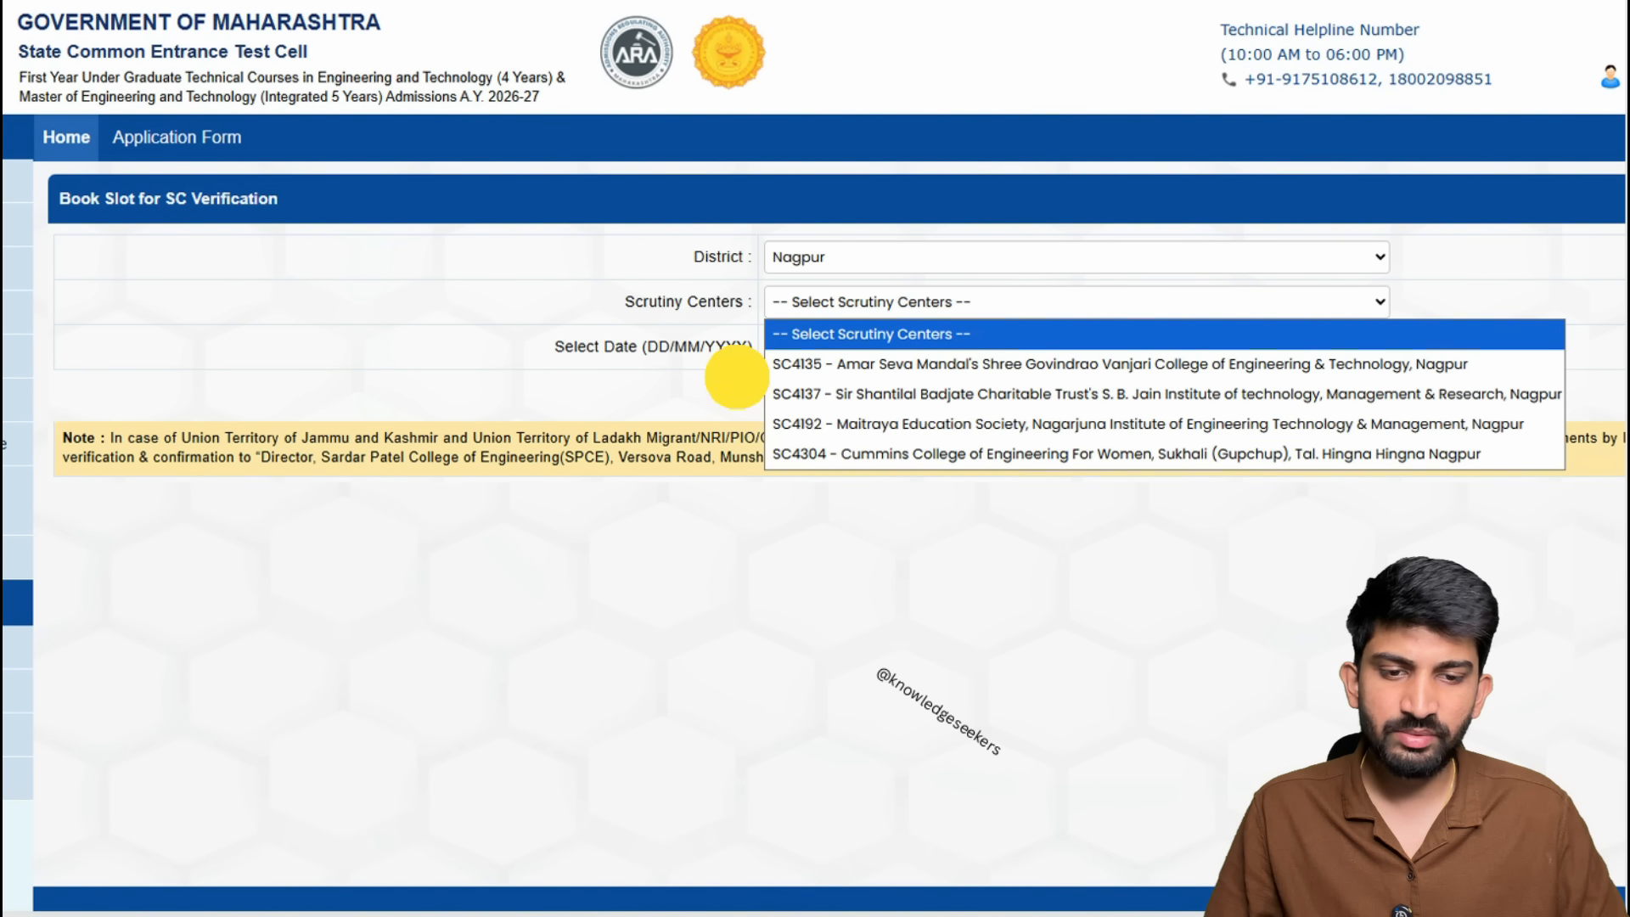
mouse_move(737, 376)
mouse_down()
mouse_move(716, 415)
mouse_move(743, 476)
mouse_up()
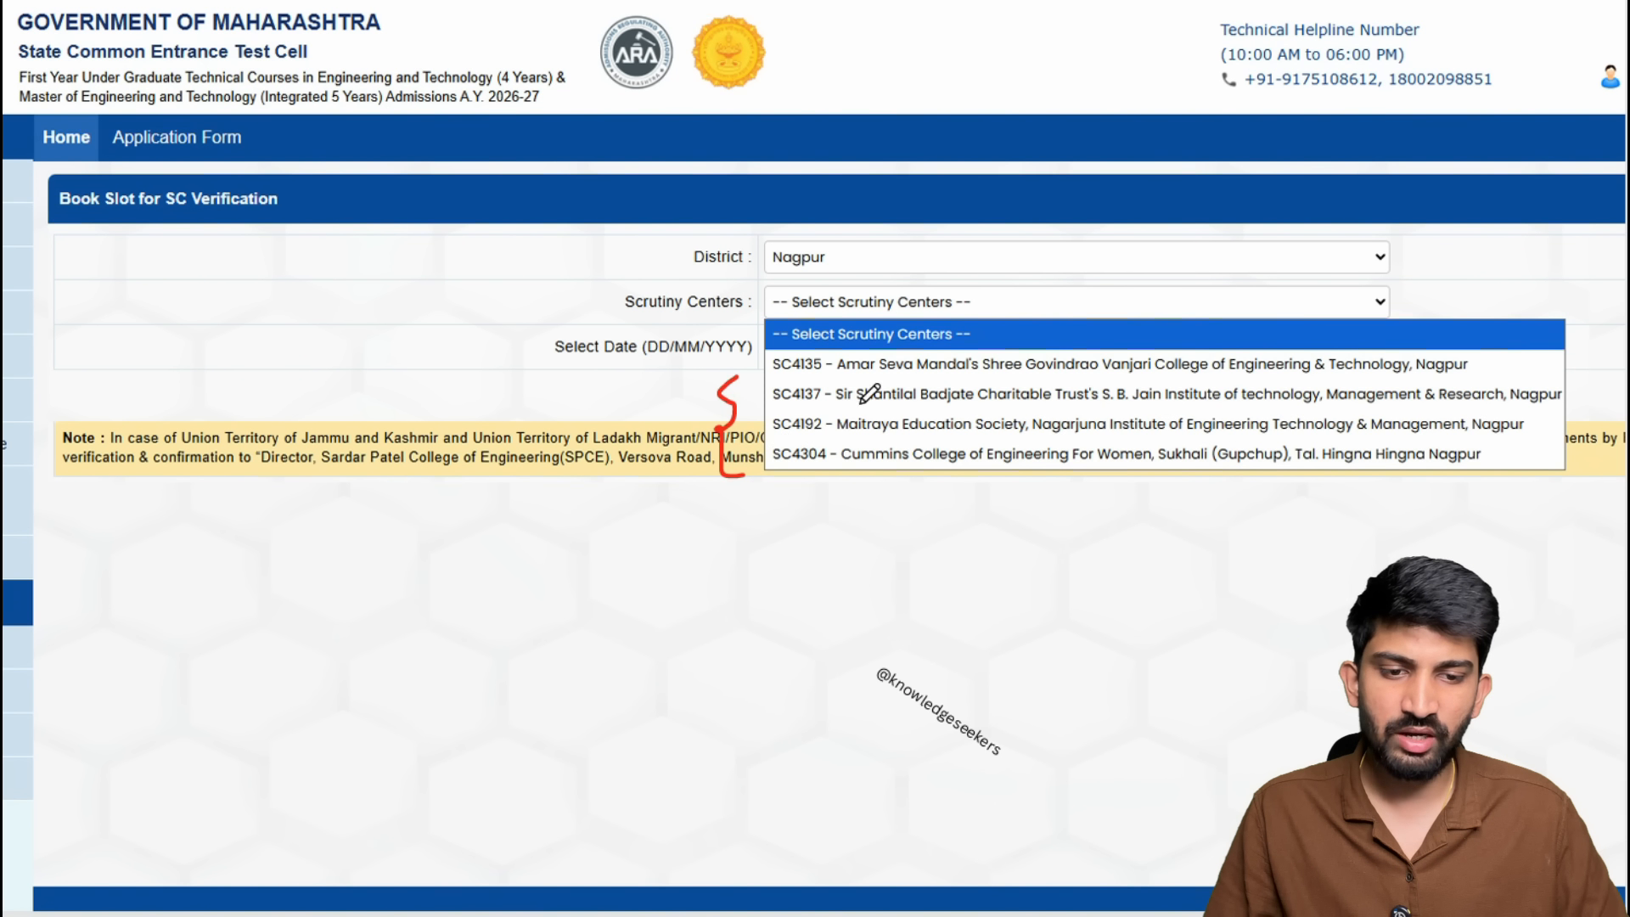
drag(864, 418, 918, 410)
drag(872, 469, 940, 458)
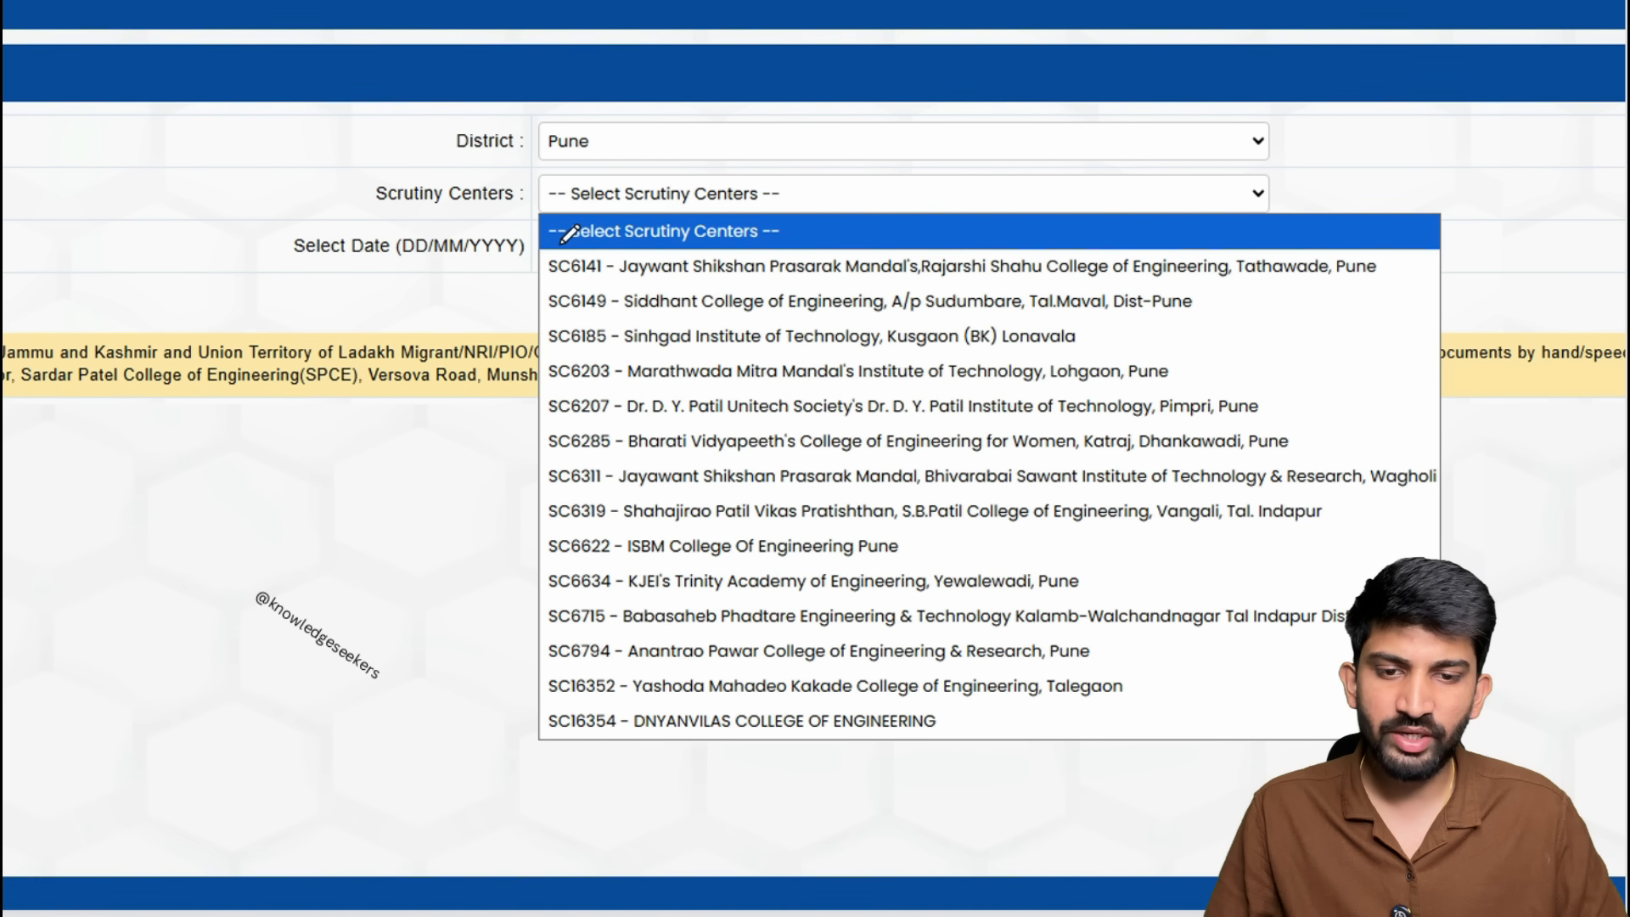
mouse_move(494, 281)
mouse_down()
mouse_move(451, 593)
mouse_move(499, 726)
mouse_up()
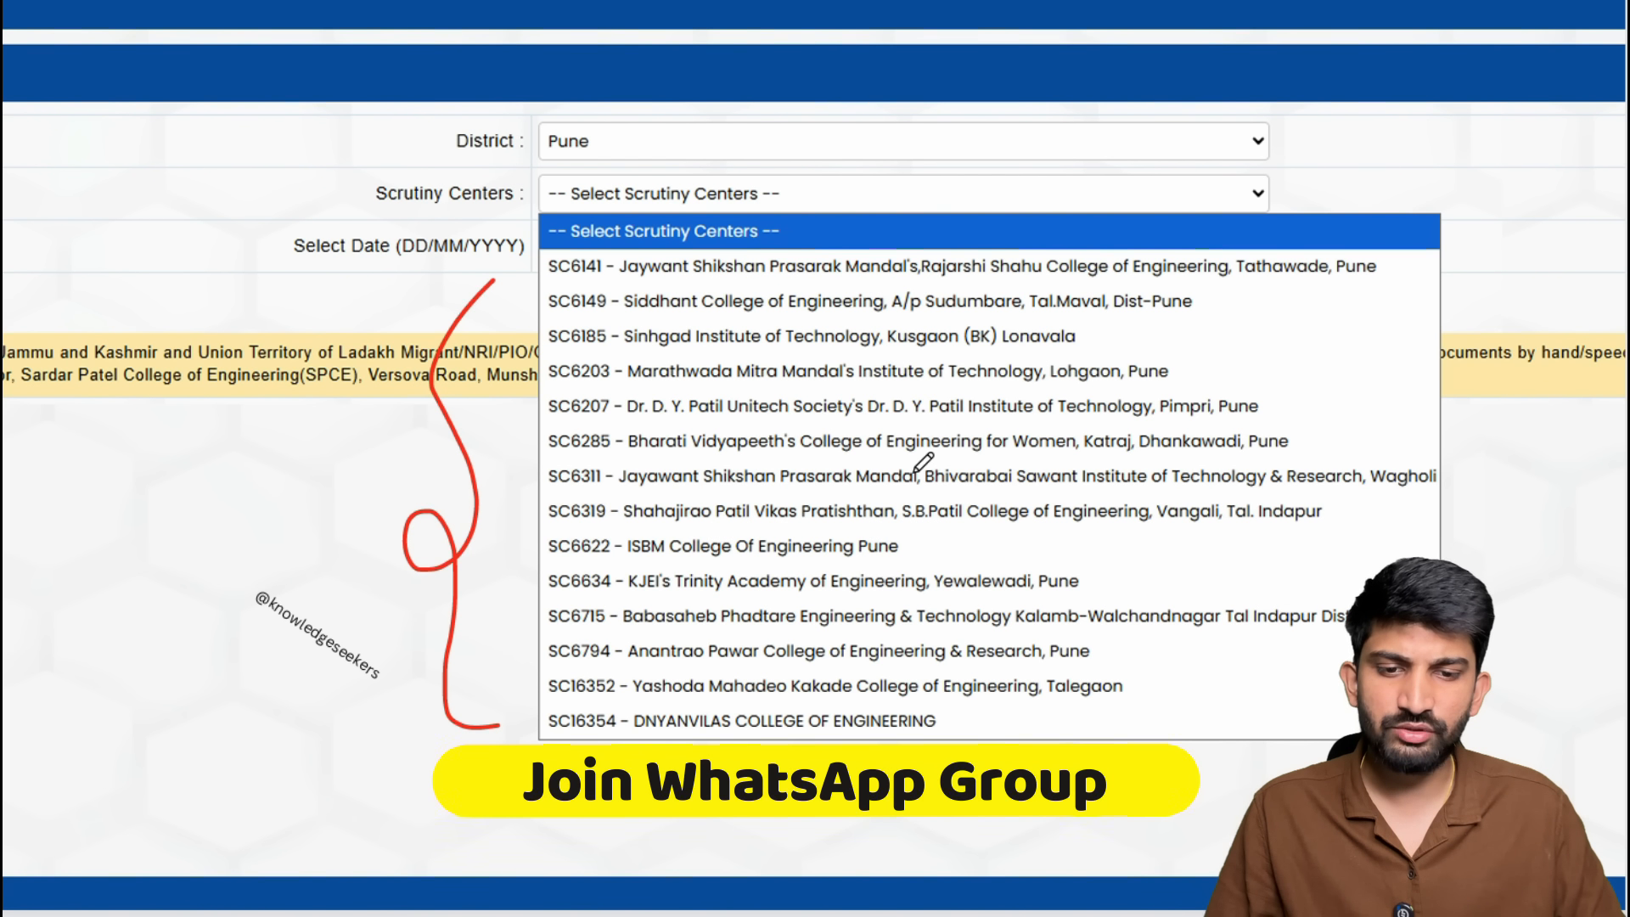
mouse_move(1303, 284)
mouse_down()
mouse_move(1362, 293)
mouse_move(1392, 468)
mouse_move(1273, 694)
mouse_up()
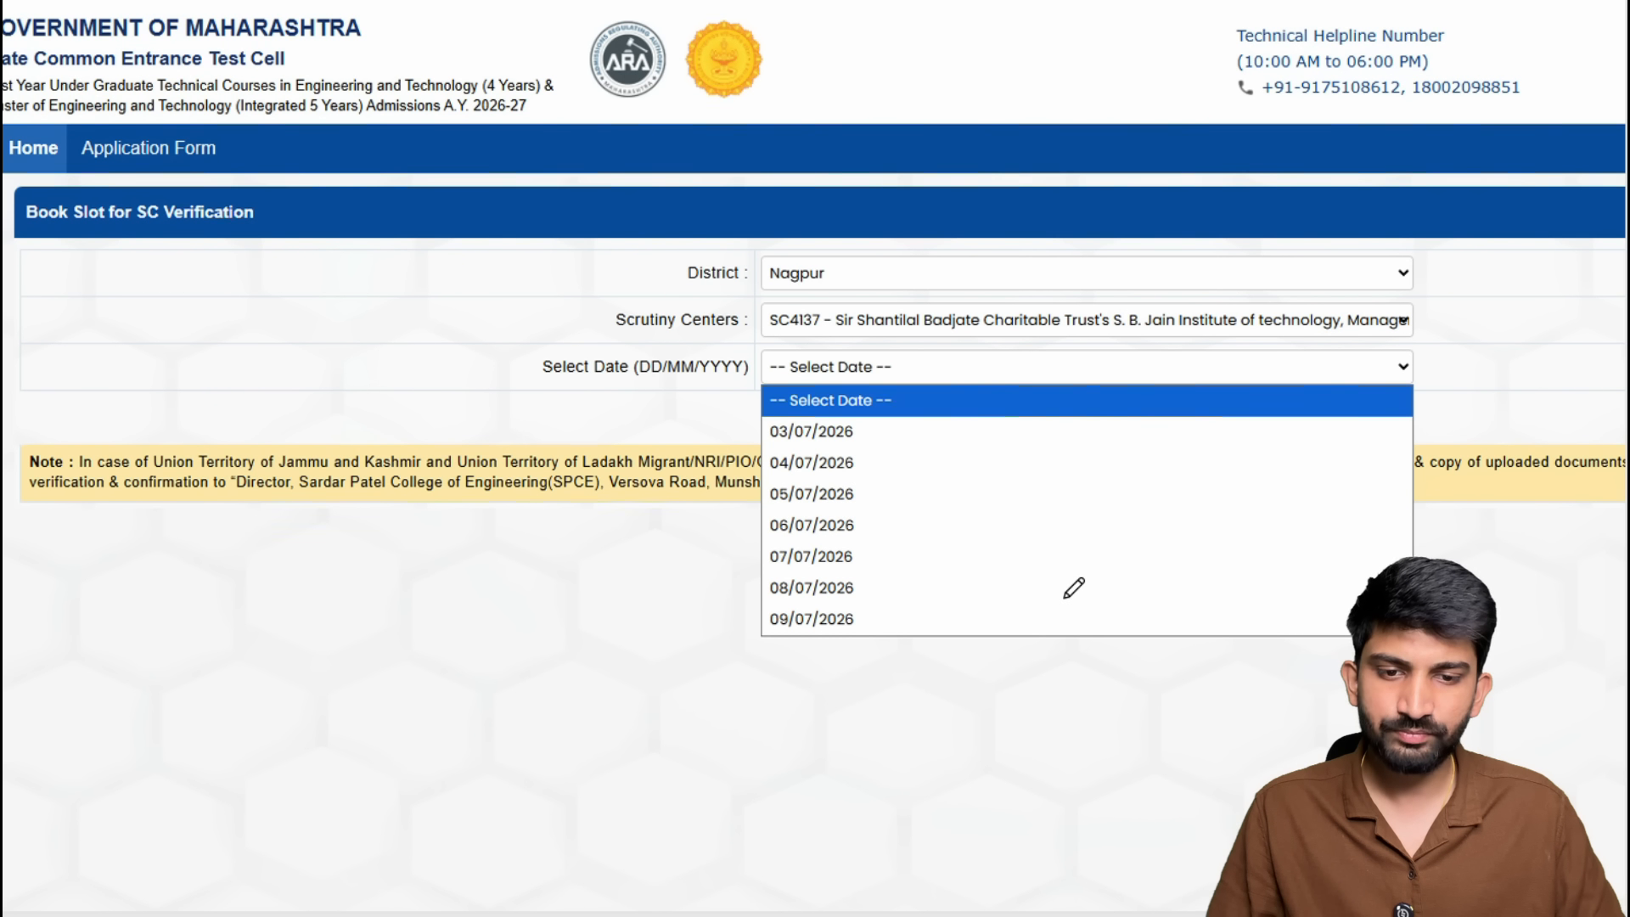
Mark the available verification dates, bracket the booked slot details, and underline the scrutiny center and the re-schedule option.
mouse_move(896, 432)
mouse_down()
mouse_move(918, 514)
mouse_move(904, 604)
mouse_up()
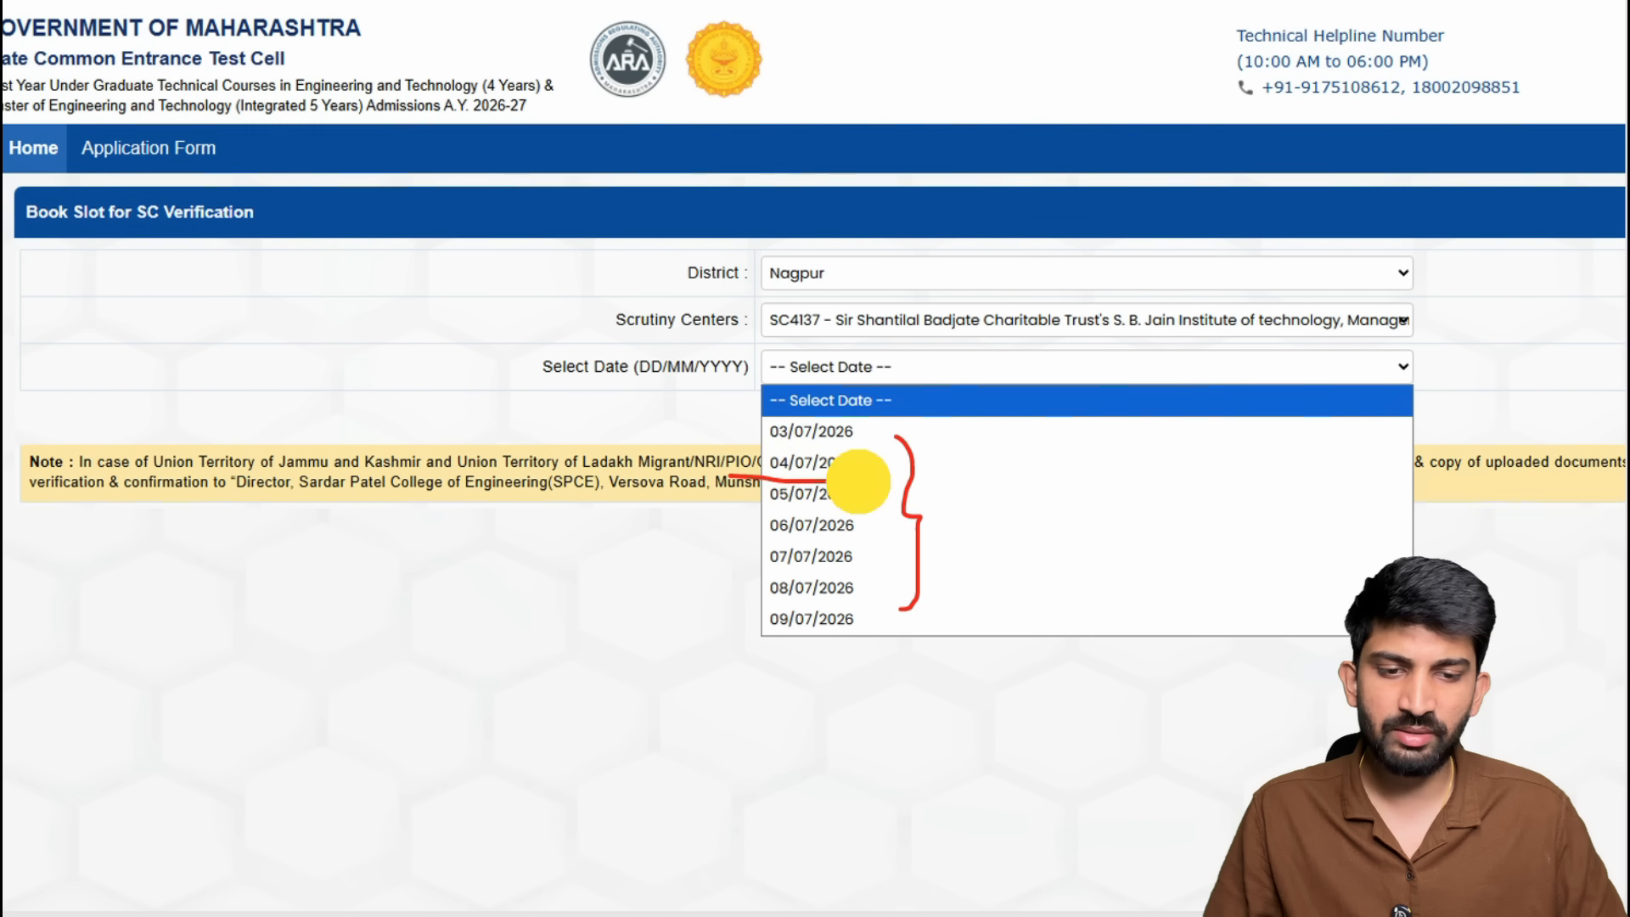
mouse_move(858, 473)
mouse_down()
mouse_move(840, 436)
mouse_move(732, 463)
mouse_up()
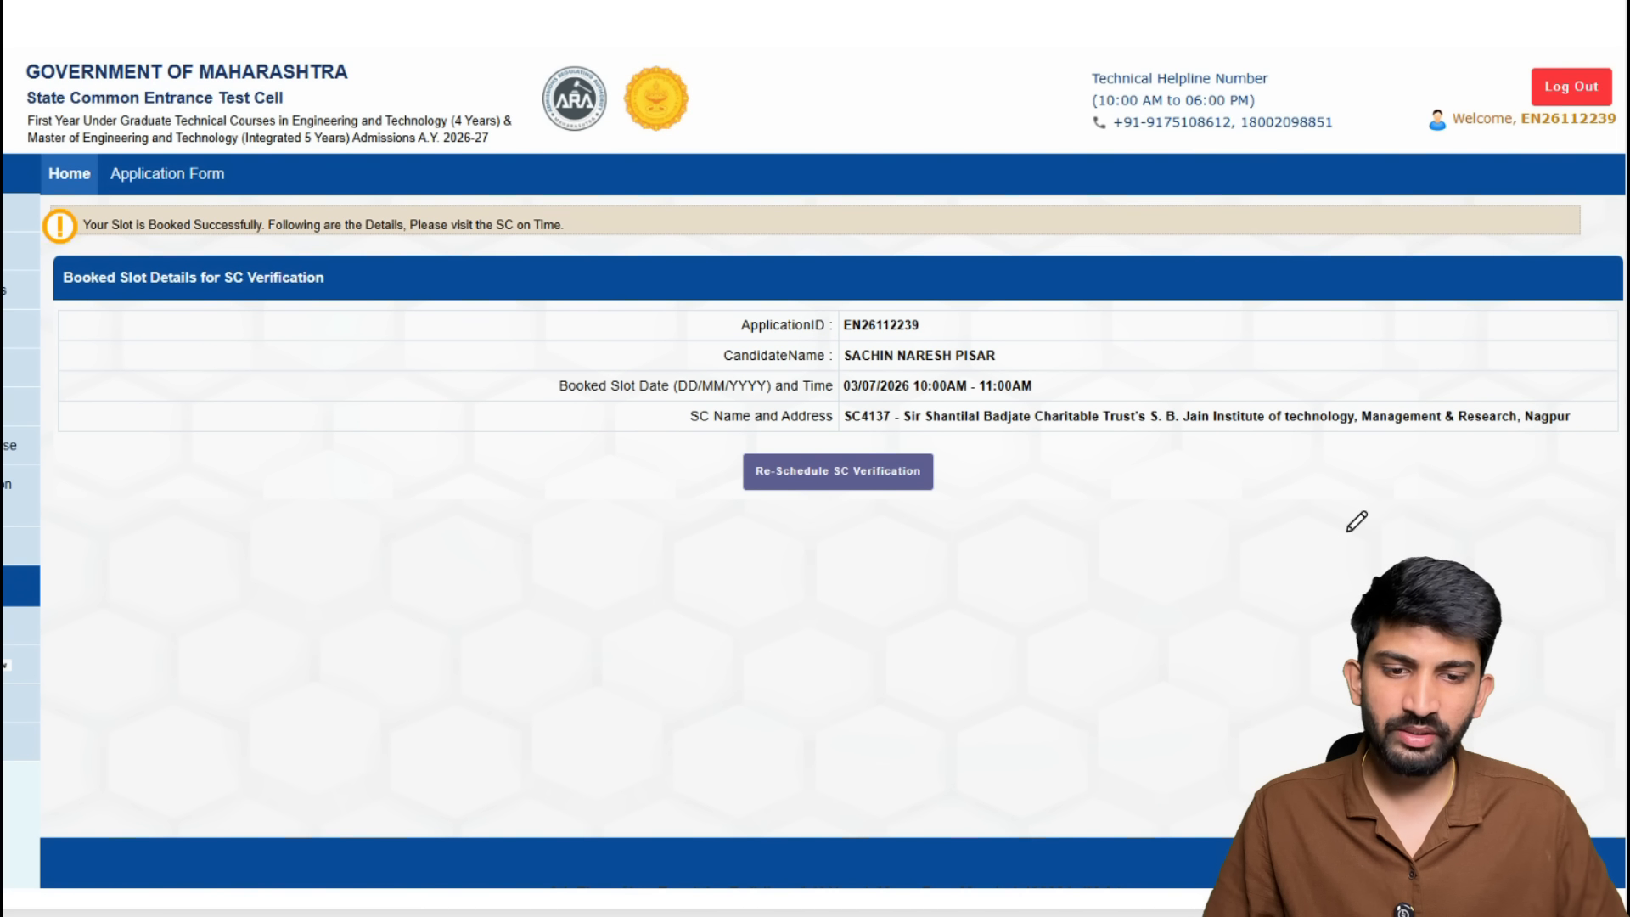
mouse_move(1100, 319)
mouse_down()
mouse_move(1144, 367)
mouse_move(1117, 461)
mouse_move(1093, 484)
mouse_up()
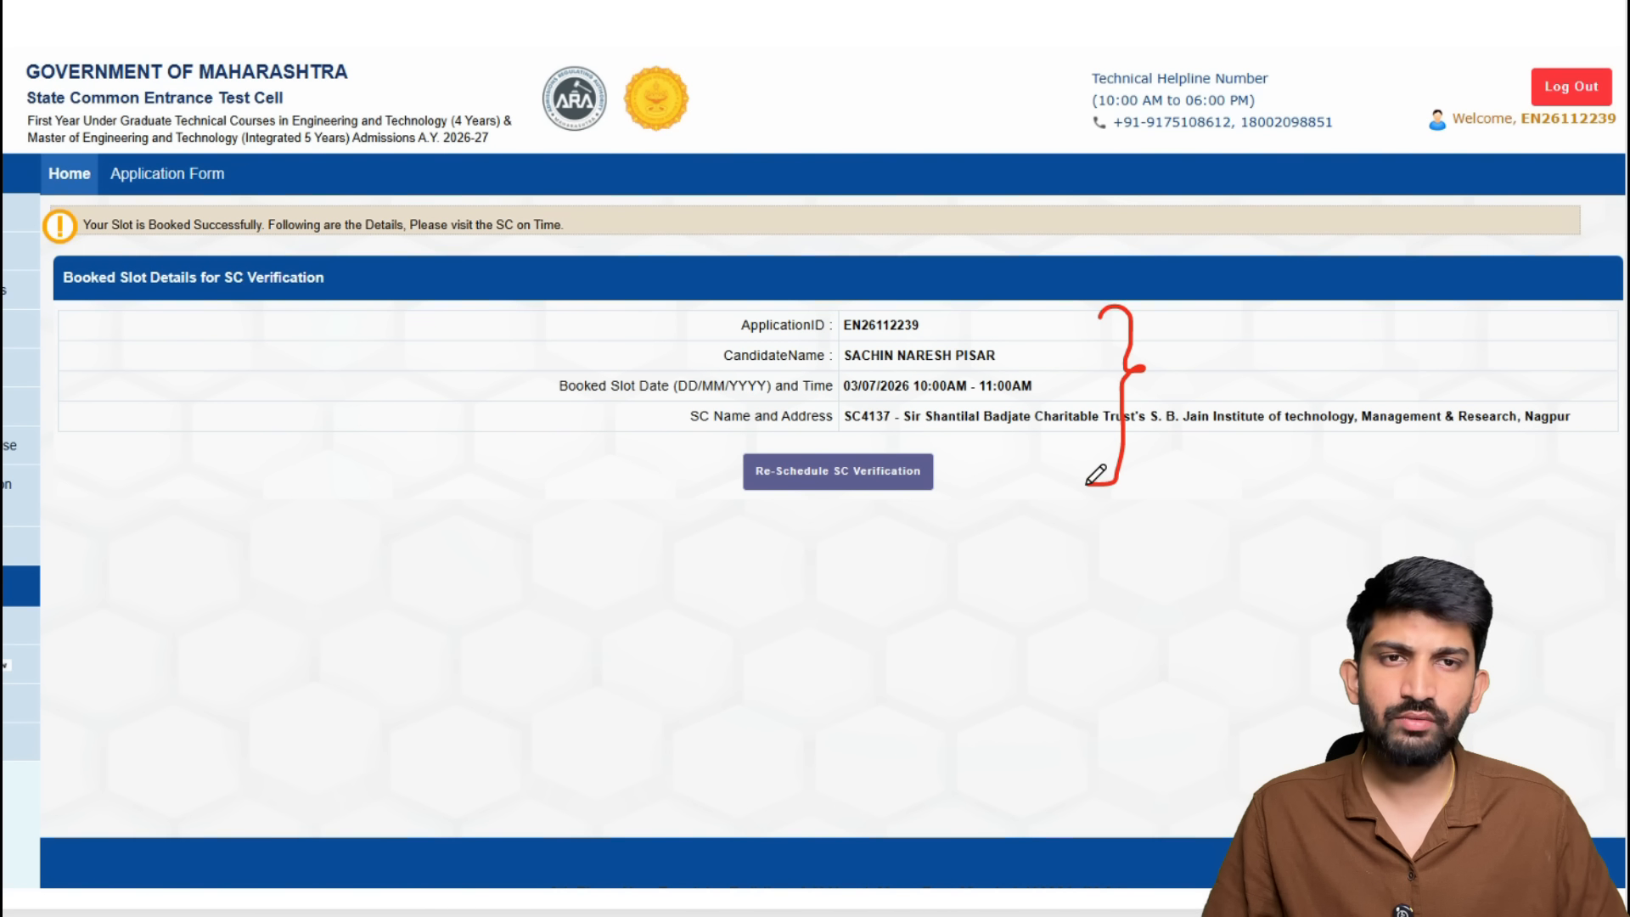
drag(925, 444, 1102, 428)
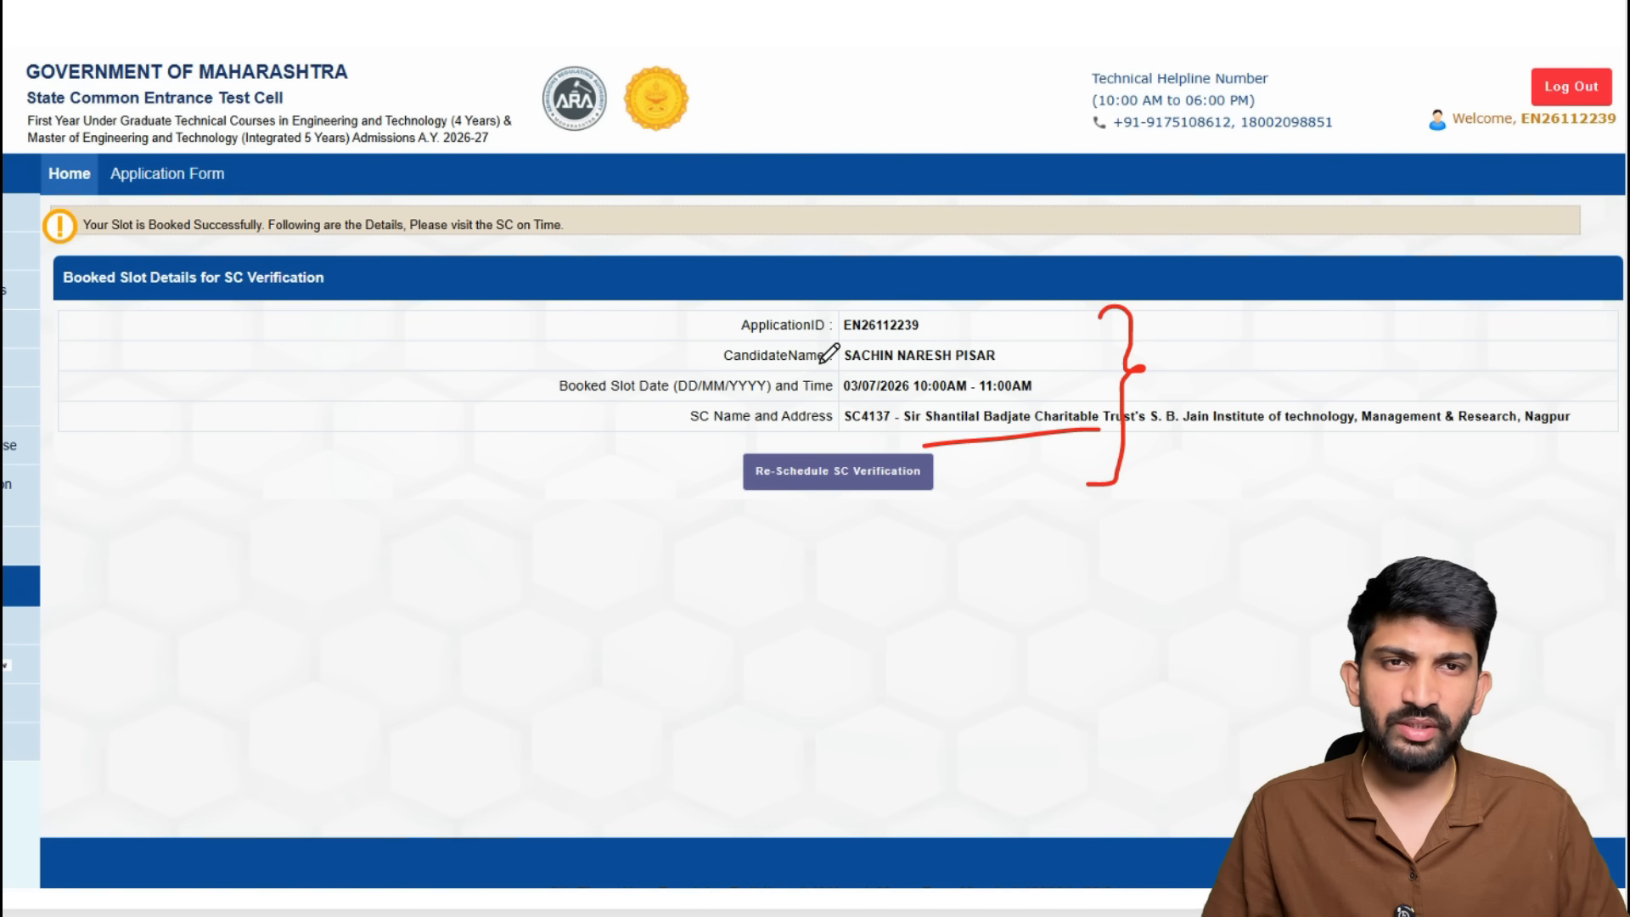
mouse_move(773, 445)
mouse_down()
mouse_move(703, 492)
mouse_move(893, 514)
mouse_move(984, 450)
mouse_move(887, 449)
mouse_up()
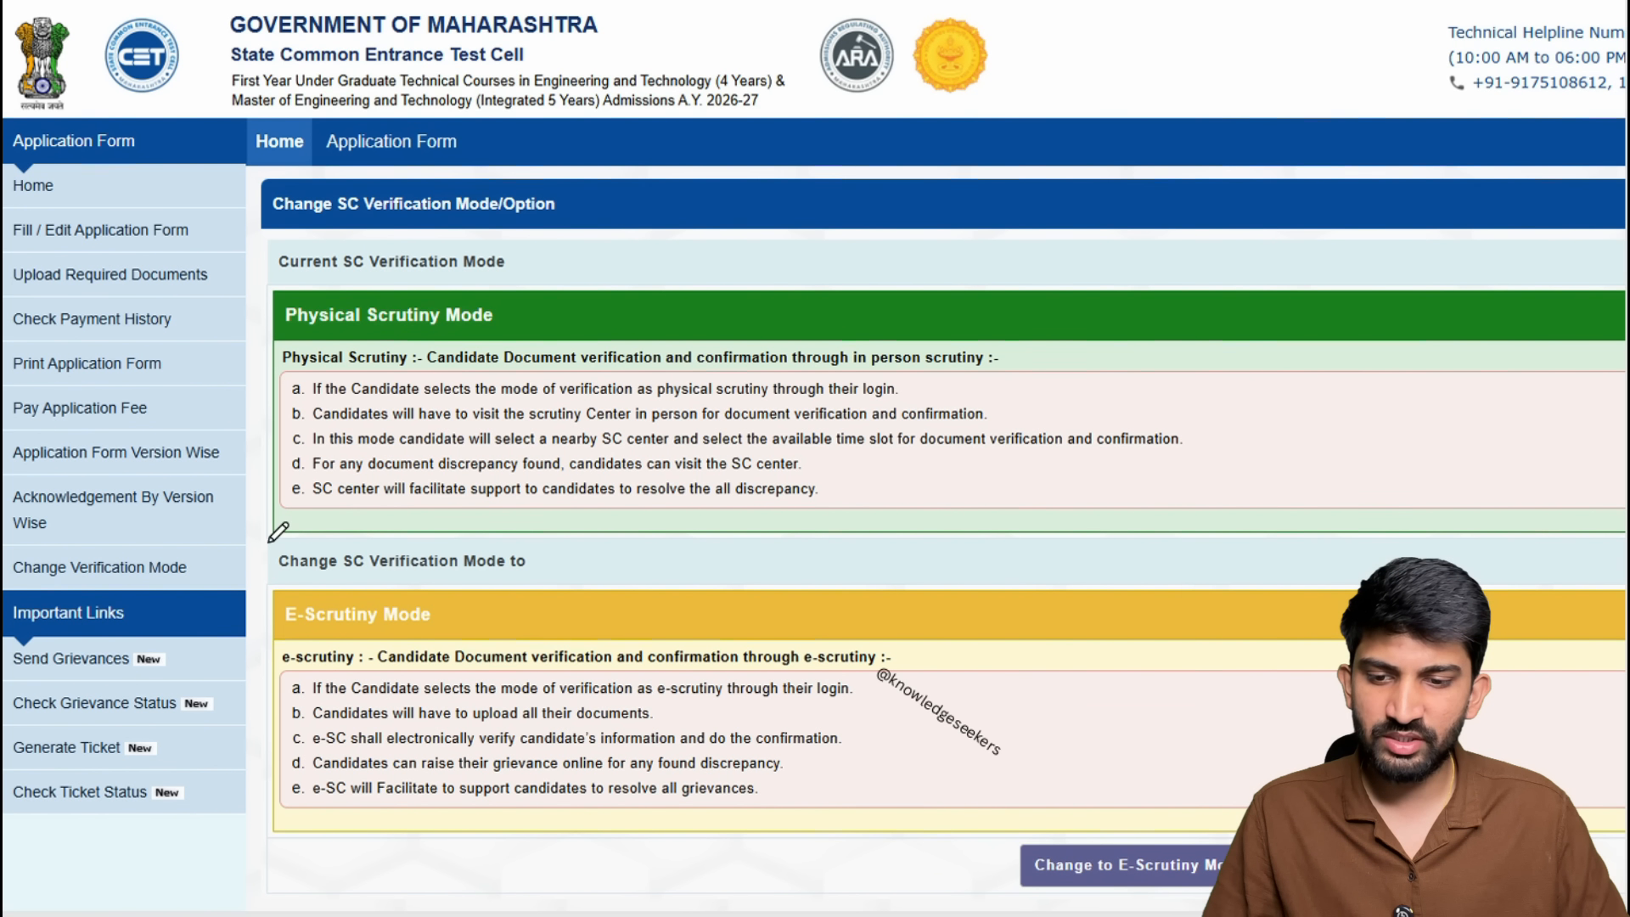
Point a red arrow at Change Verification Mode and review the switch from Physical Scrutiny to E-Scrutiny.
drag(197, 571, 320, 501)
mouse_move(210, 550)
mouse_down()
mouse_move(187, 579)
mouse_move(222, 574)
mouse_up()
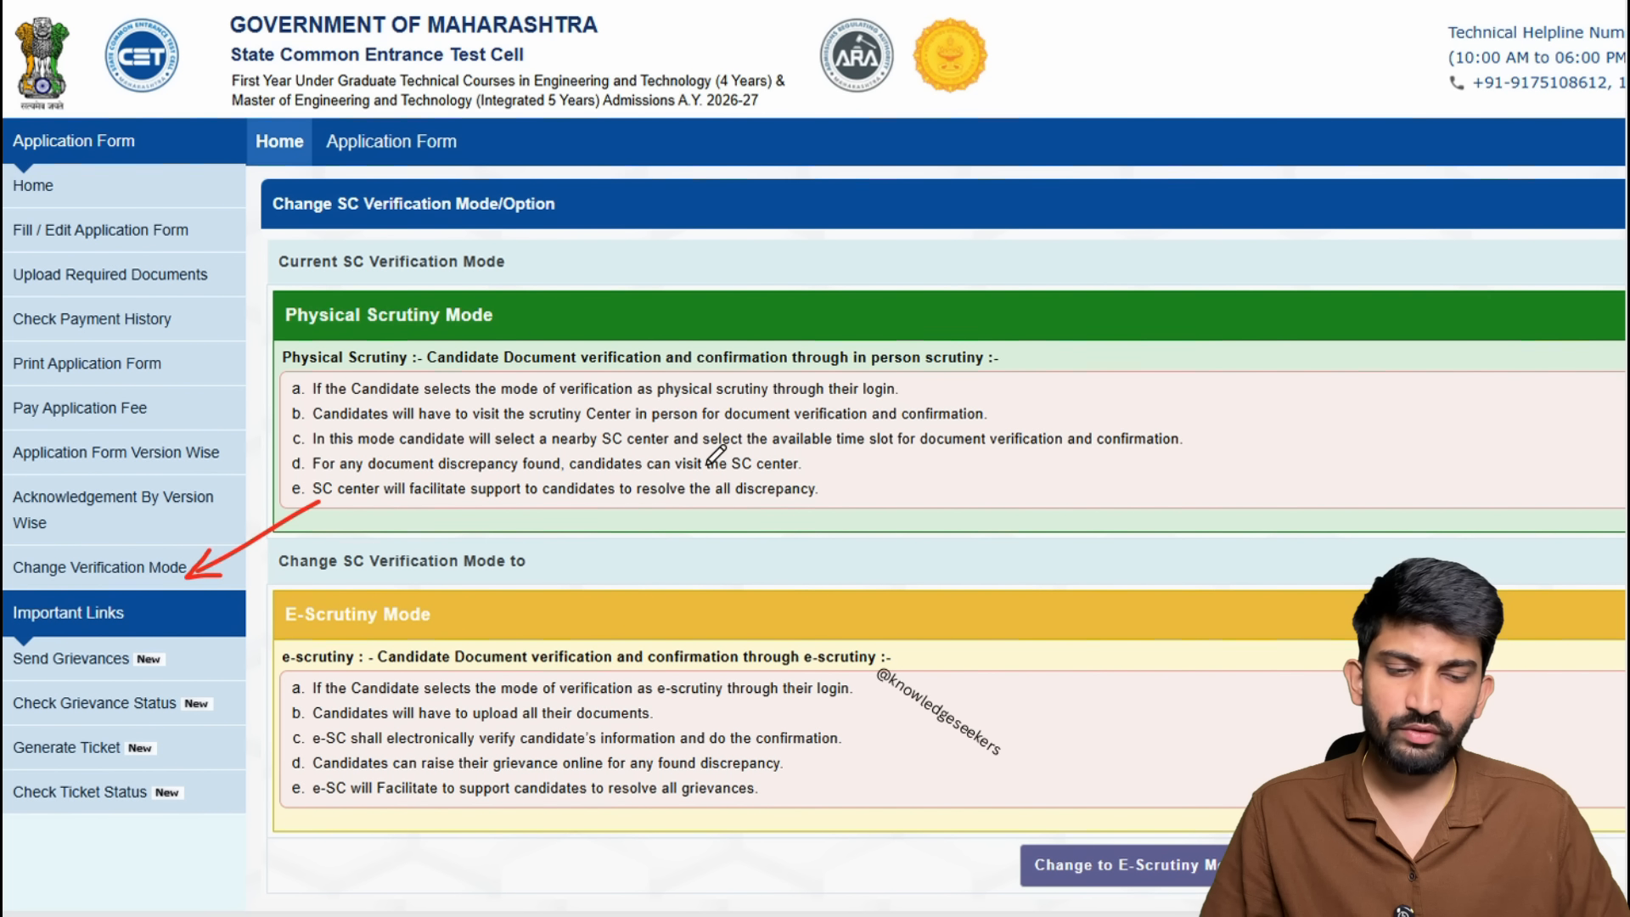
mouse_move(960, 487)
mouse_down()
mouse_move(968, 608)
mouse_move(970, 543)
mouse_move(1019, 450)
mouse_move(1029, 560)
mouse_move(1076, 535)
mouse_move(1107, 564)
mouse_move(1201, 488)
mouse_move(1214, 506)
mouse_up()
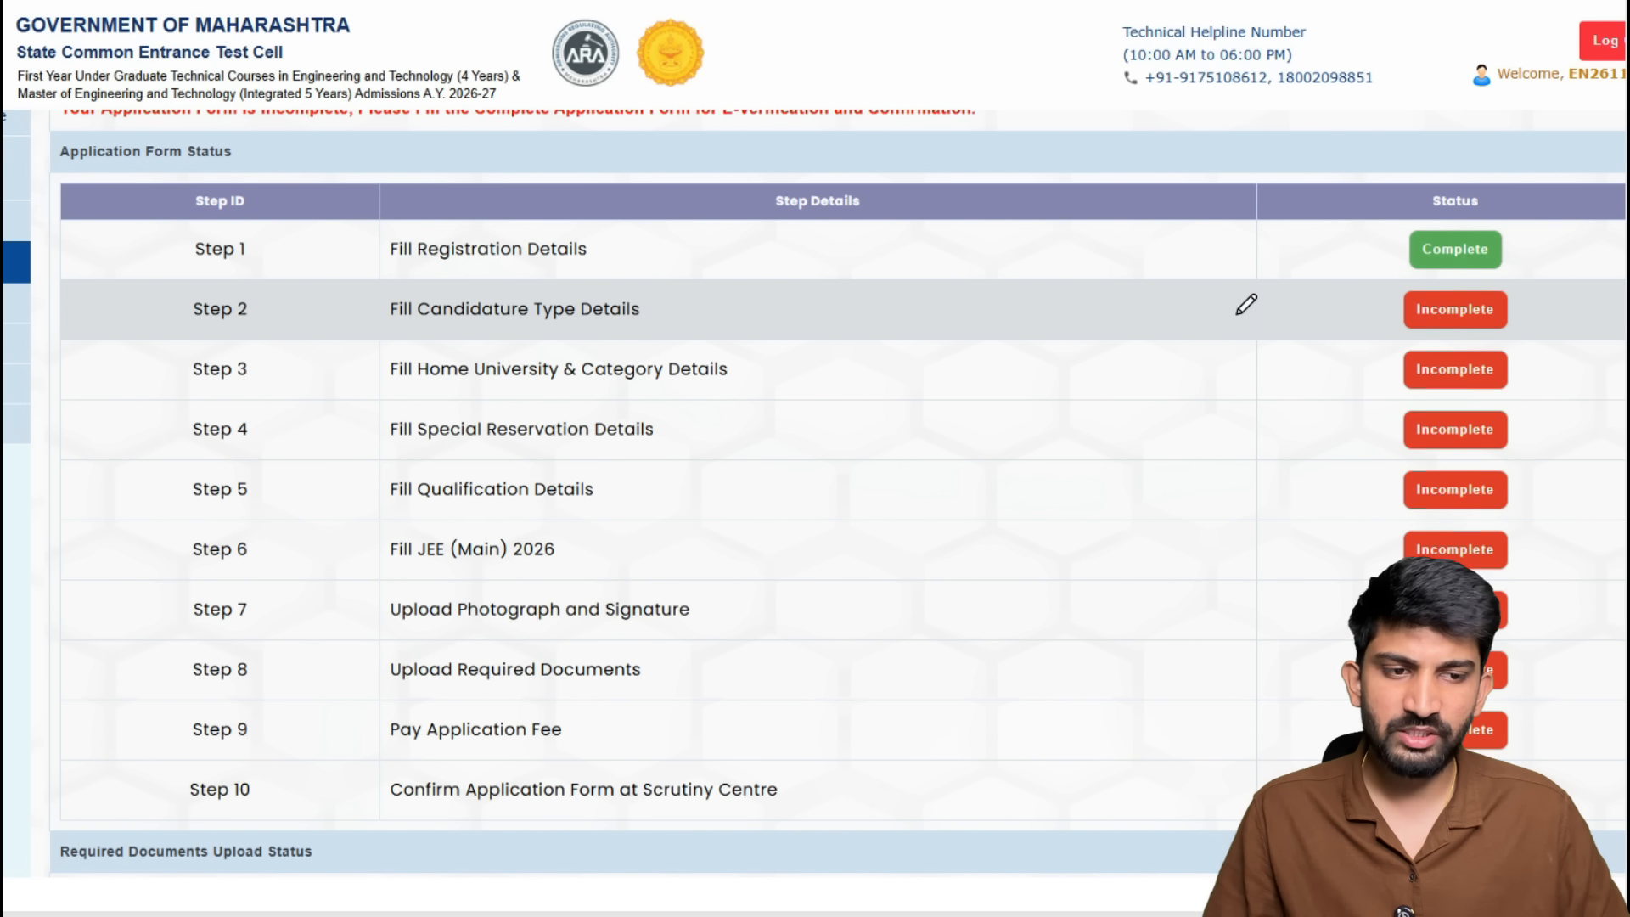
Tick the registration details in the application form status list, bracket the remaining steps, and mark Step 2's status.
drag(618, 252, 699, 207)
mouse_move(832, 327)
mouse_down()
mouse_move(883, 578)
mouse_move(837, 766)
mouse_up()
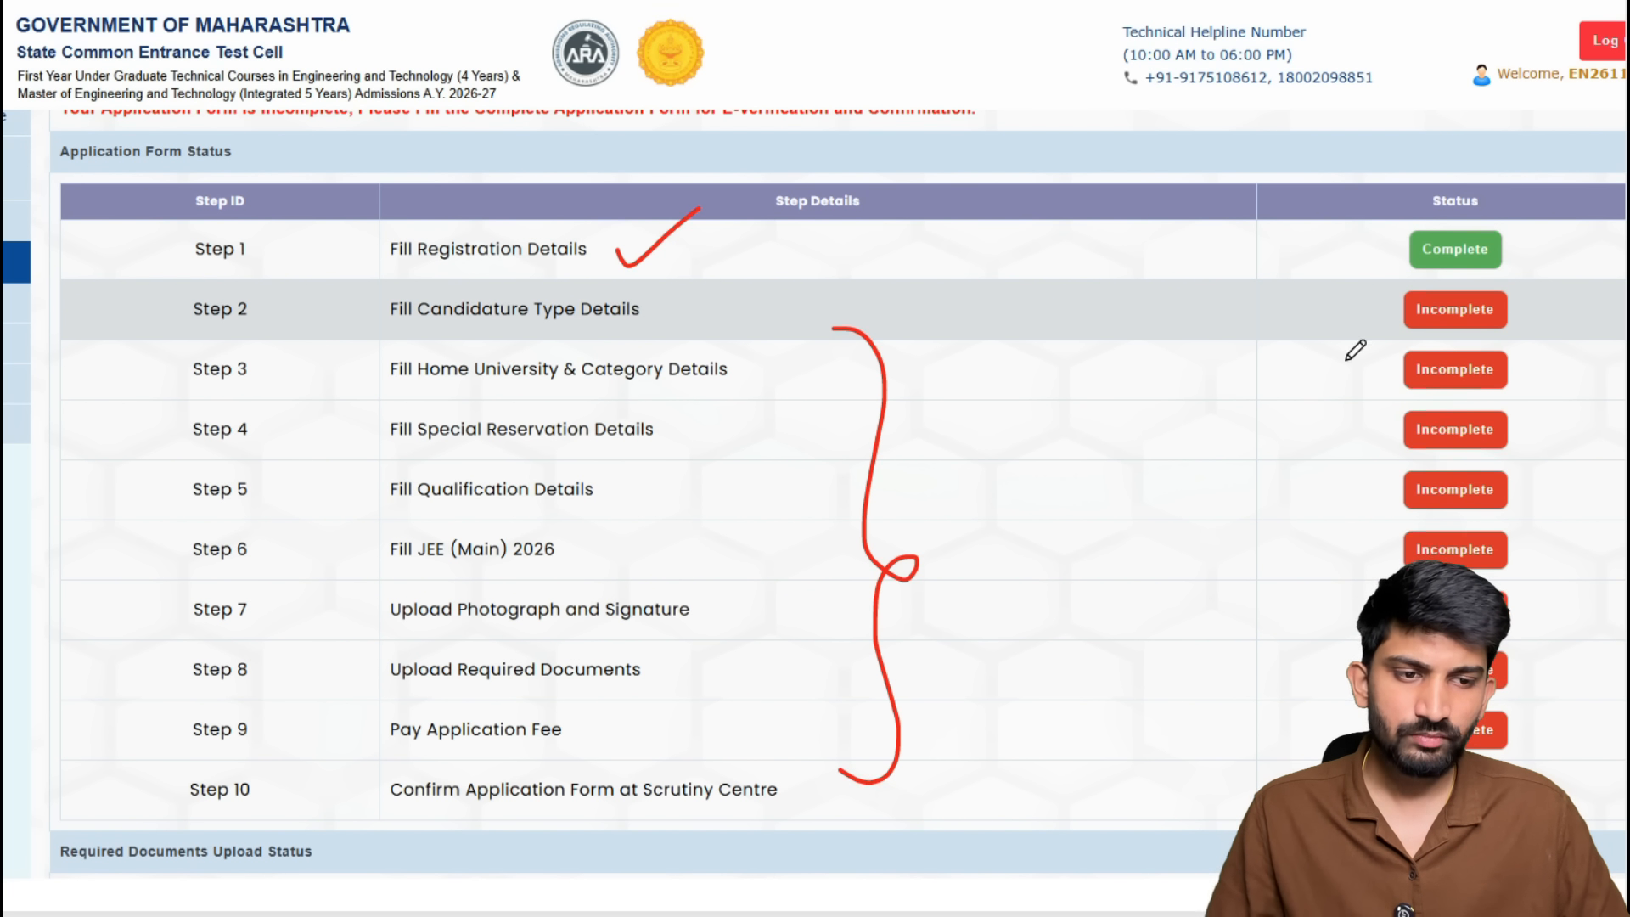
mouse_move(1373, 314)
mouse_down()
mouse_move(1382, 334)
mouse_move(1478, 265)
mouse_up()
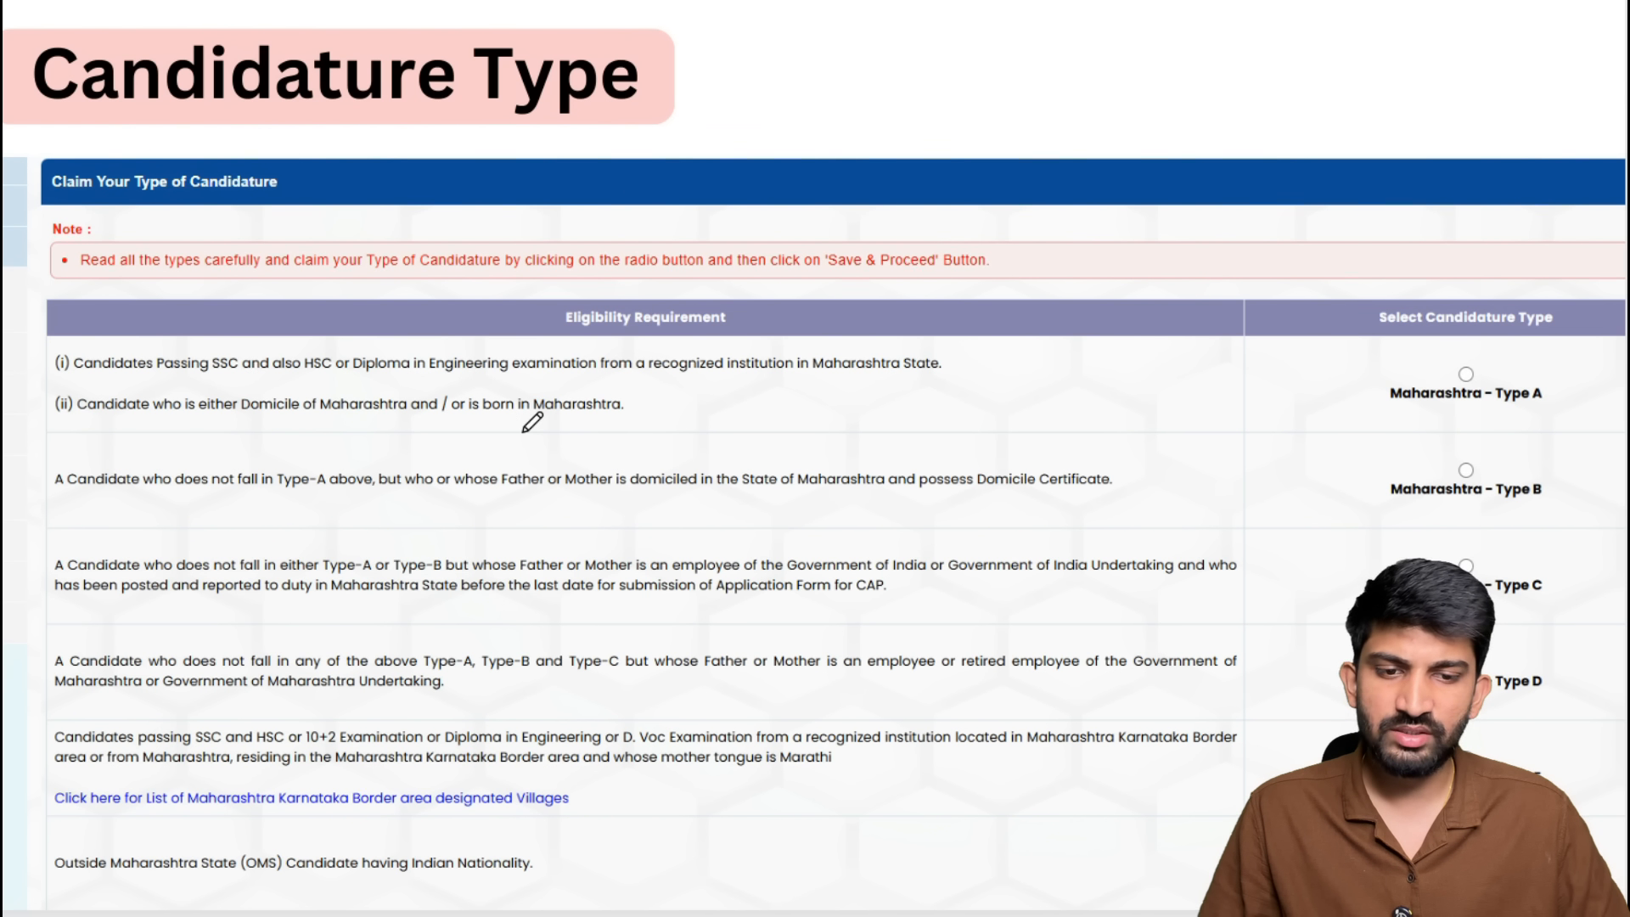
Review the candidature type requirements, underlining the Type A and Type B conditions and ticking both types, with Maharashtra - Type A chosen.
drag(217, 384, 303, 392)
click(1444, 395)
drag(1443, 395, 1494, 348)
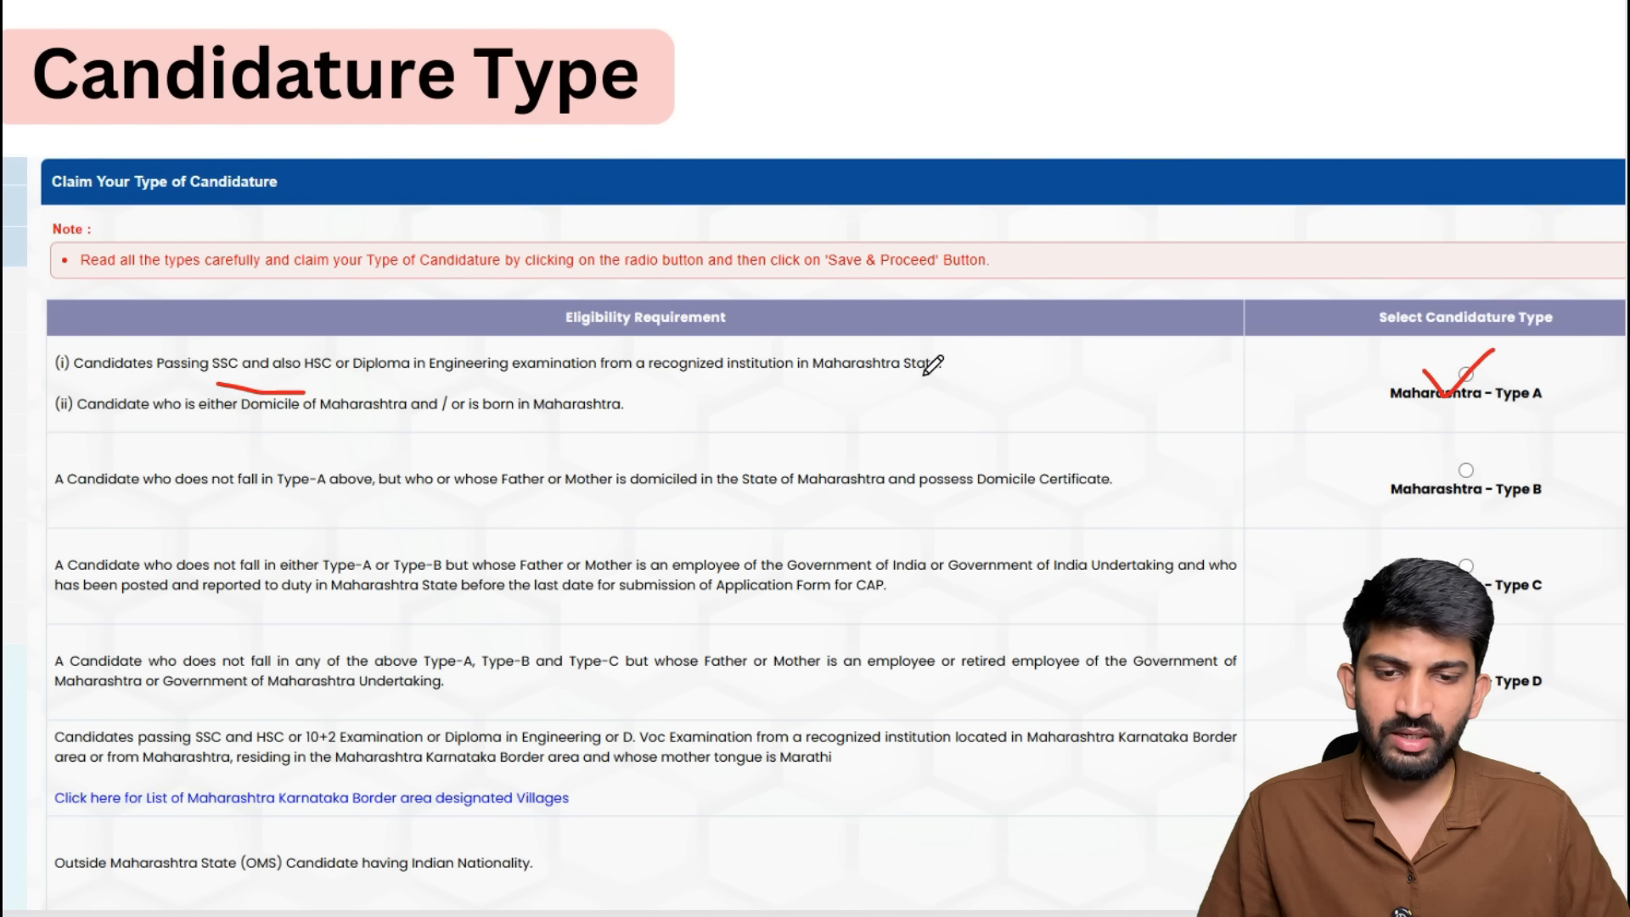
drag(444, 489, 538, 494)
drag(1412, 480, 1538, 427)
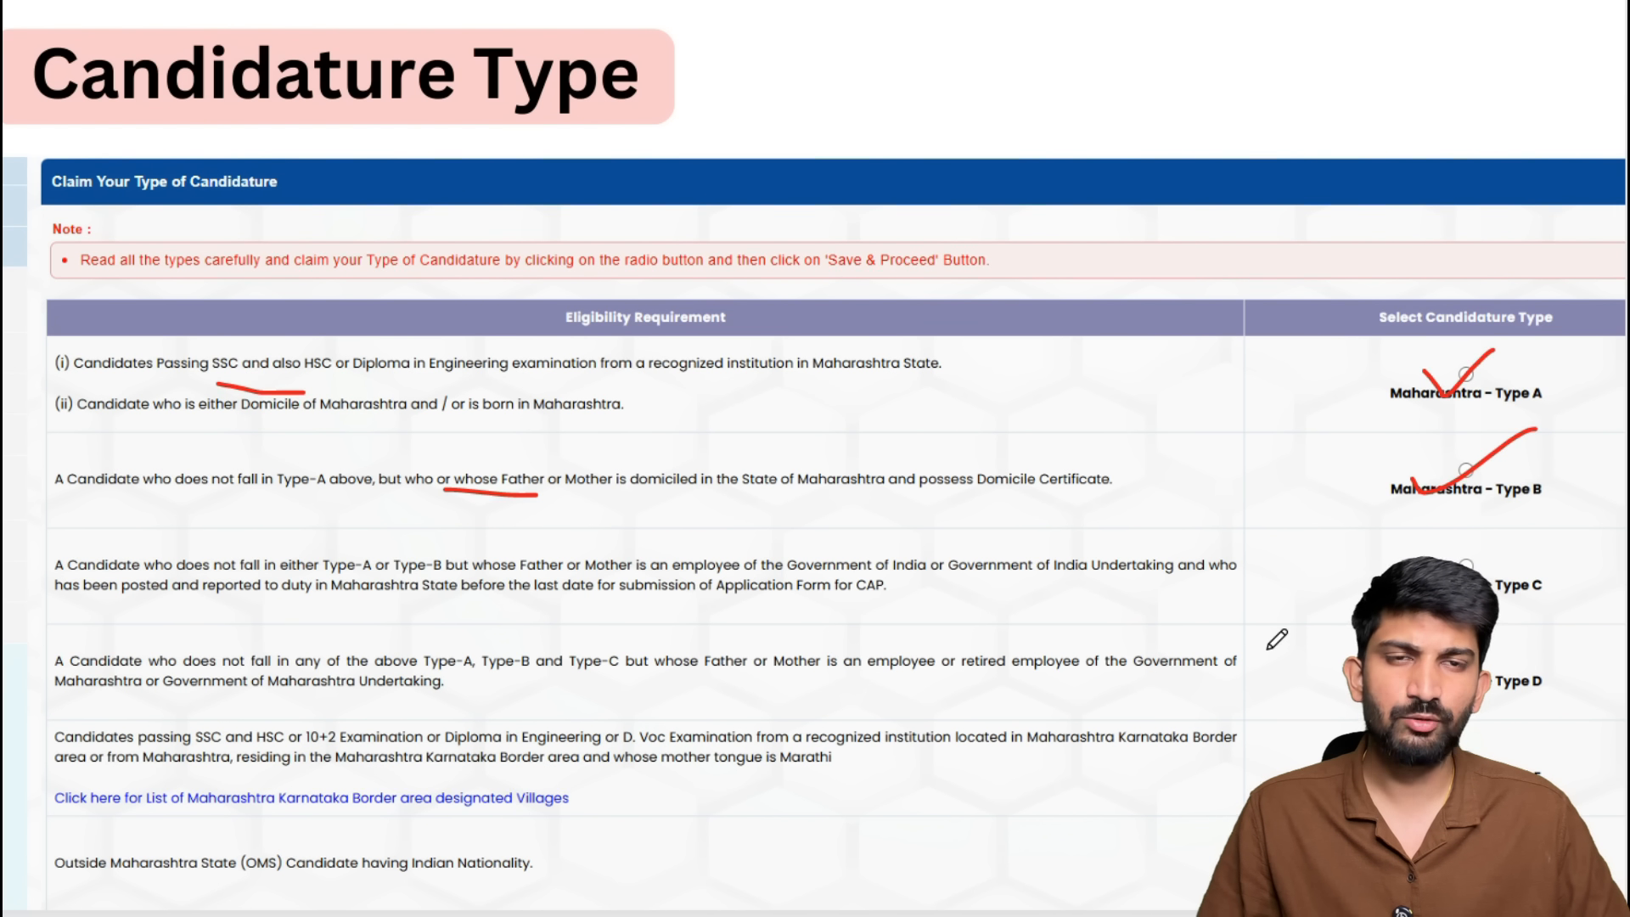
drag(1282, 406, 1288, 669)
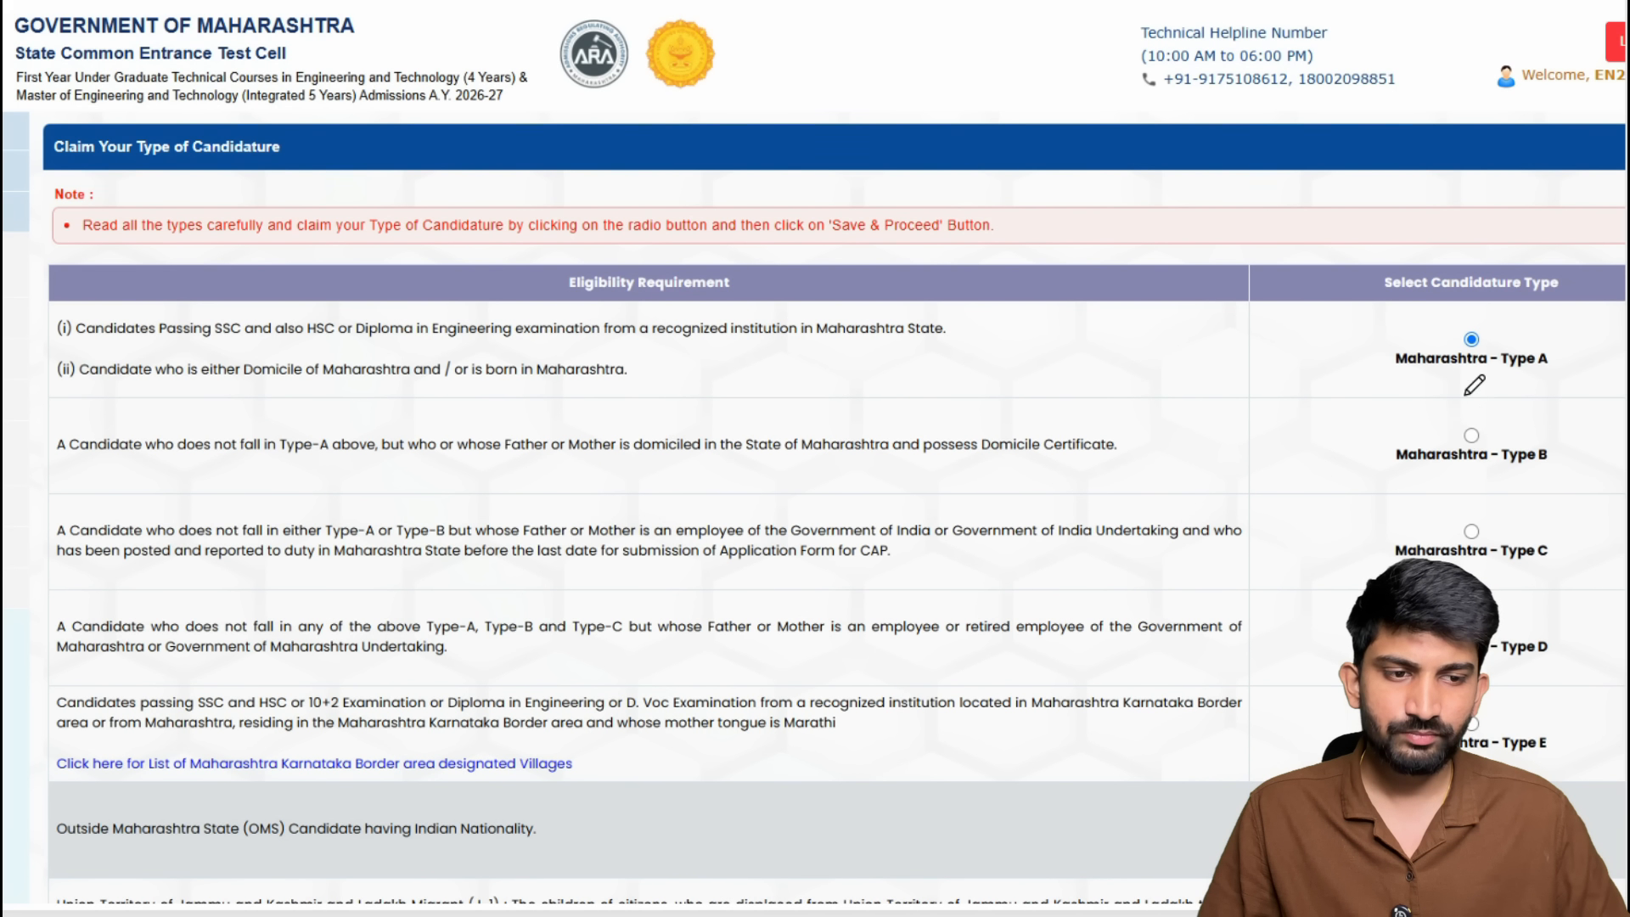
drag(1429, 343, 1504, 280)
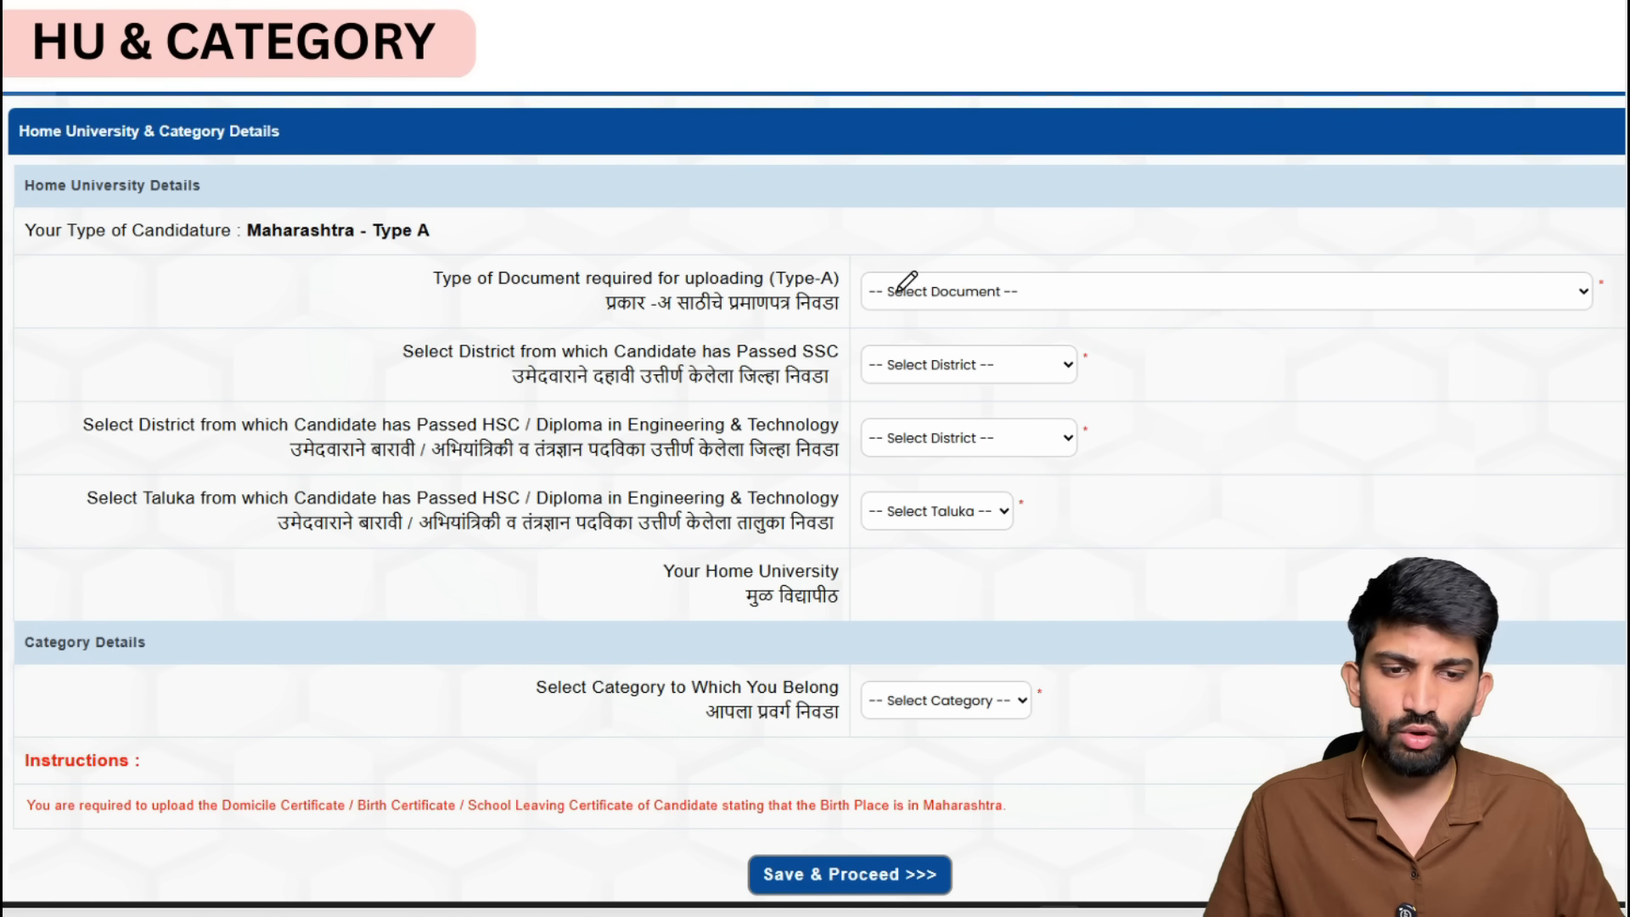
Review the Type-A document options in the Home University details and box the Domicile Certificate choice.
click(957, 287)
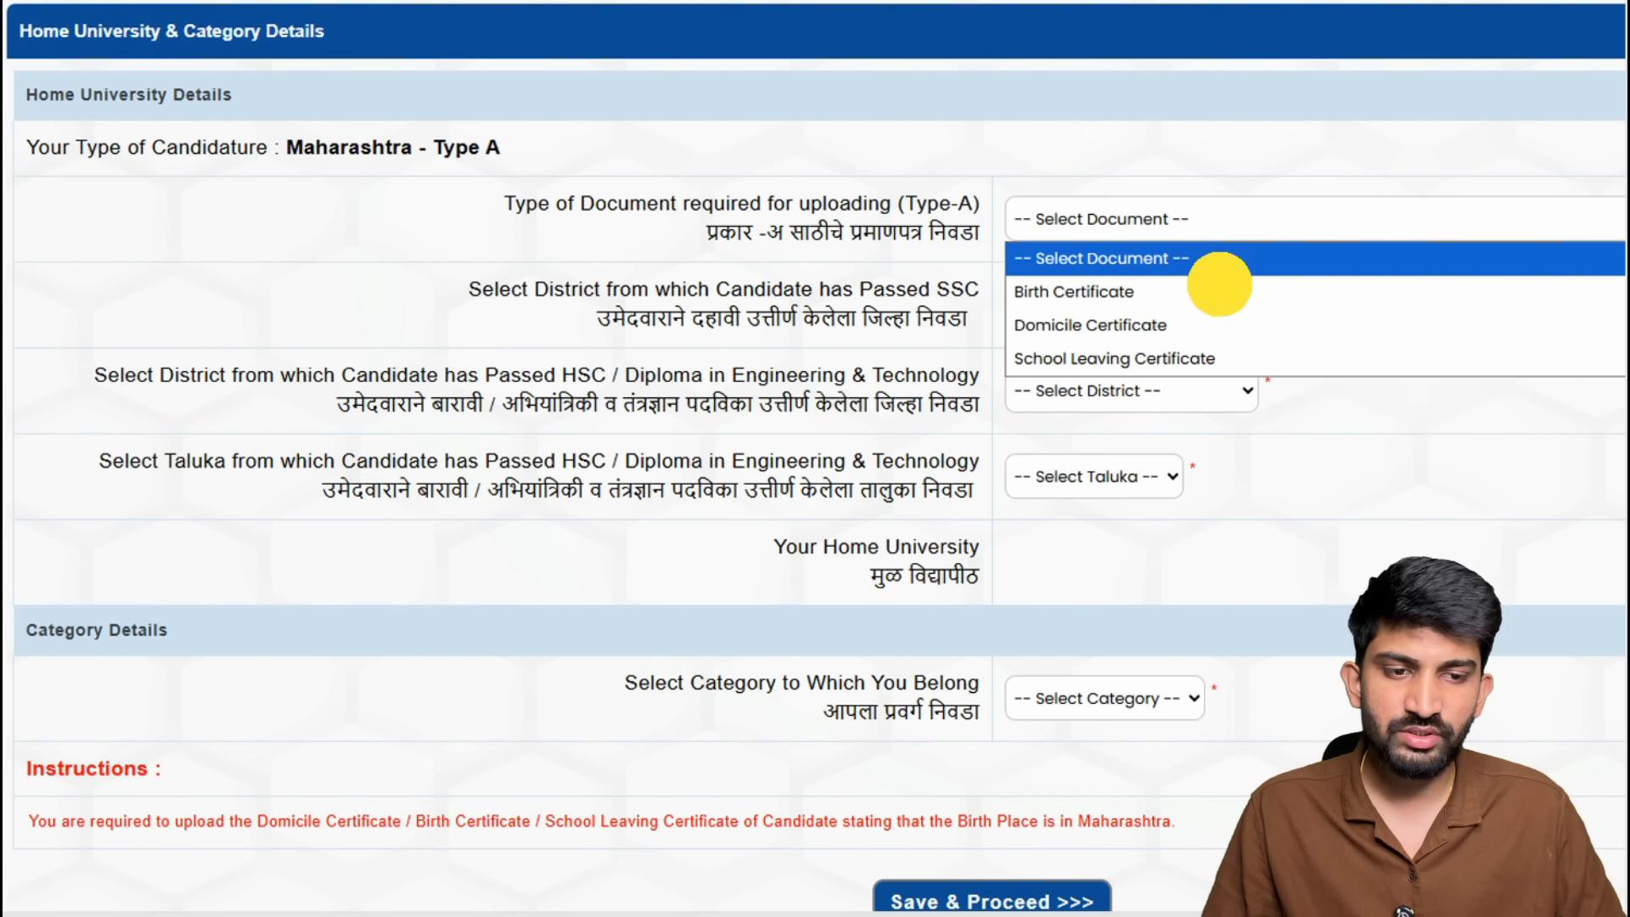
drag(1220, 285, 1292, 314)
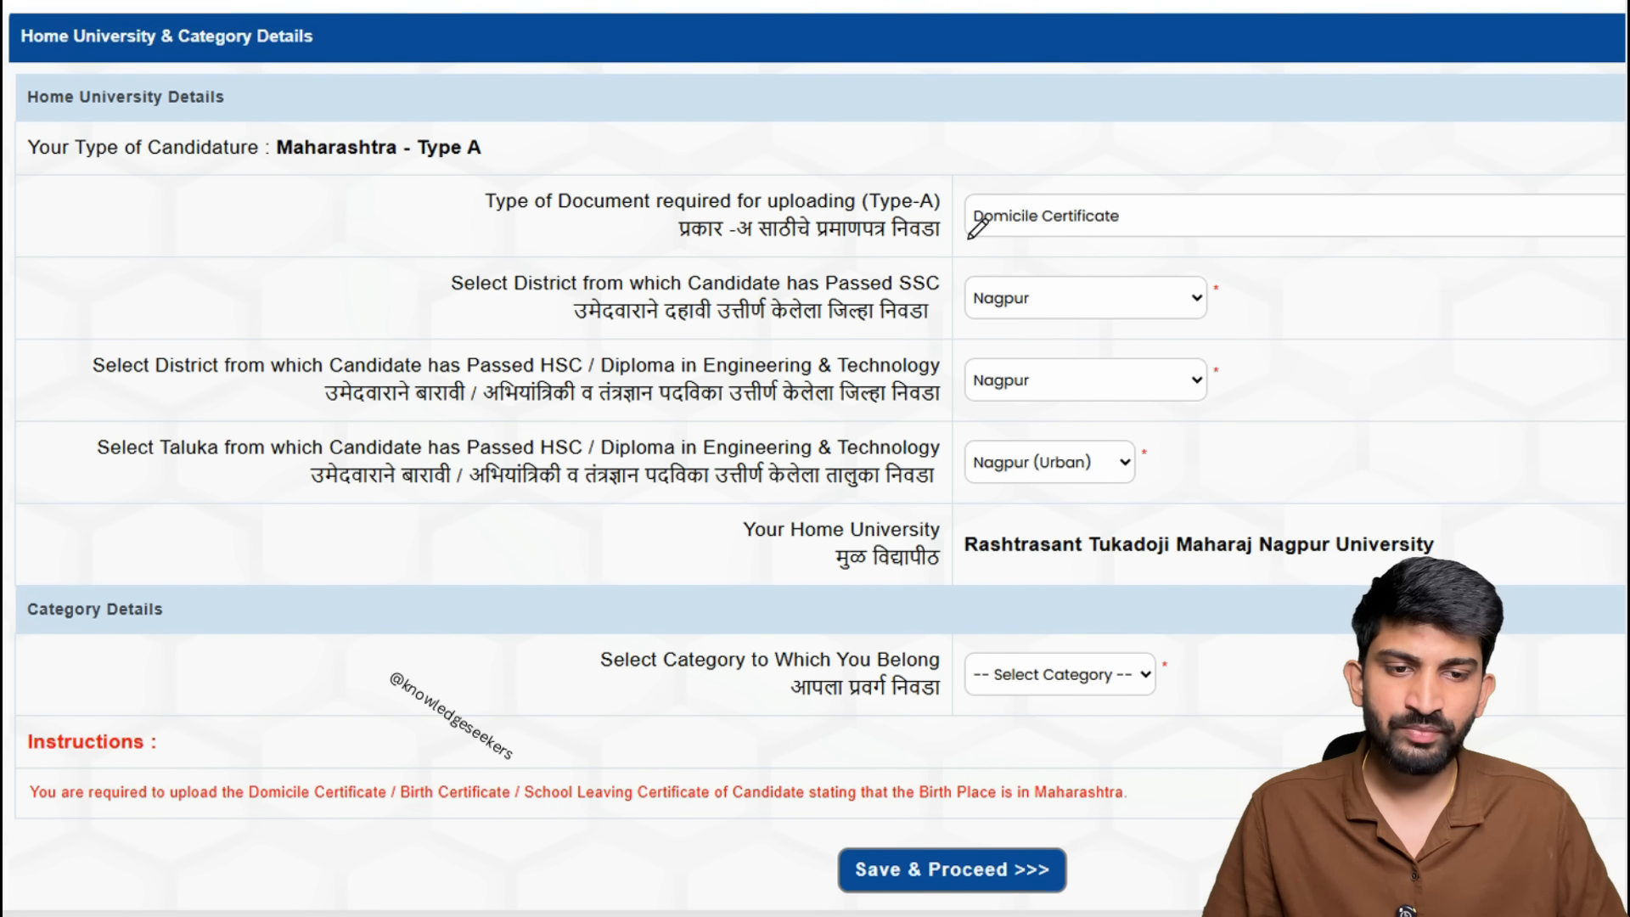
mouse_move(969, 239)
mouse_down()
mouse_move(1136, 214)
mouse_move(1113, 164)
mouse_move(1044, 170)
mouse_move(950, 189)
mouse_move(955, 239)
mouse_up()
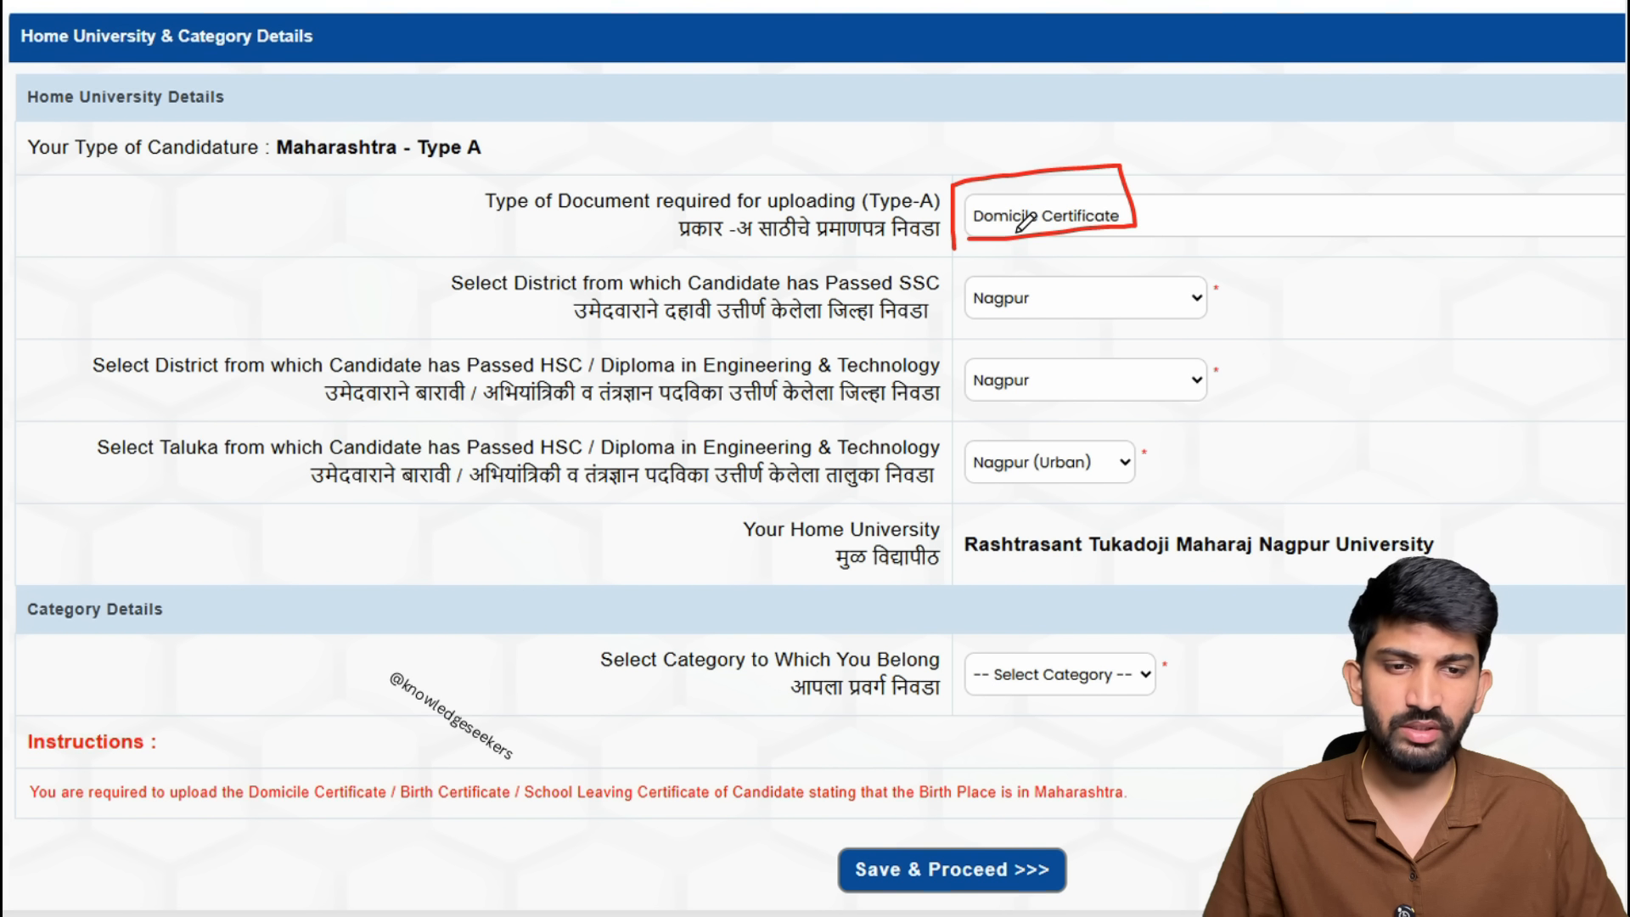
Review the SSC district, HSC district and taluka fields, ticking both Nagpur districts and circling Nagpur (Urban).
drag(471, 316, 522, 309)
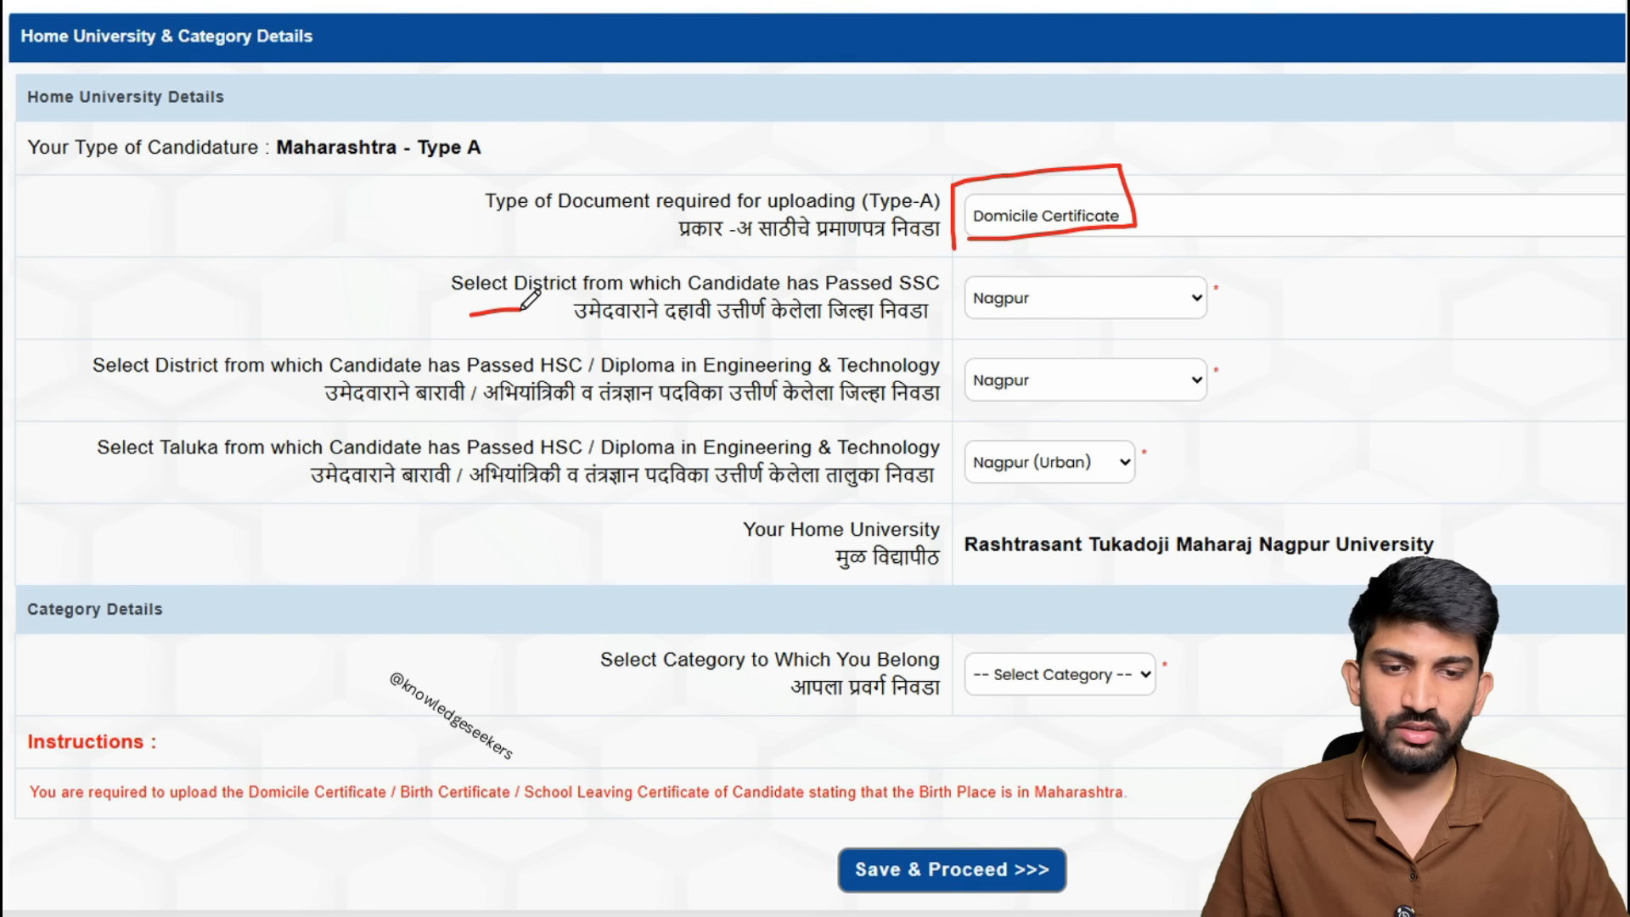
mouse_move(1052, 295)
mouse_down()
mouse_move(1061, 312)
mouse_move(1070, 294)
mouse_up()
drag(1101, 282, 1103, 279)
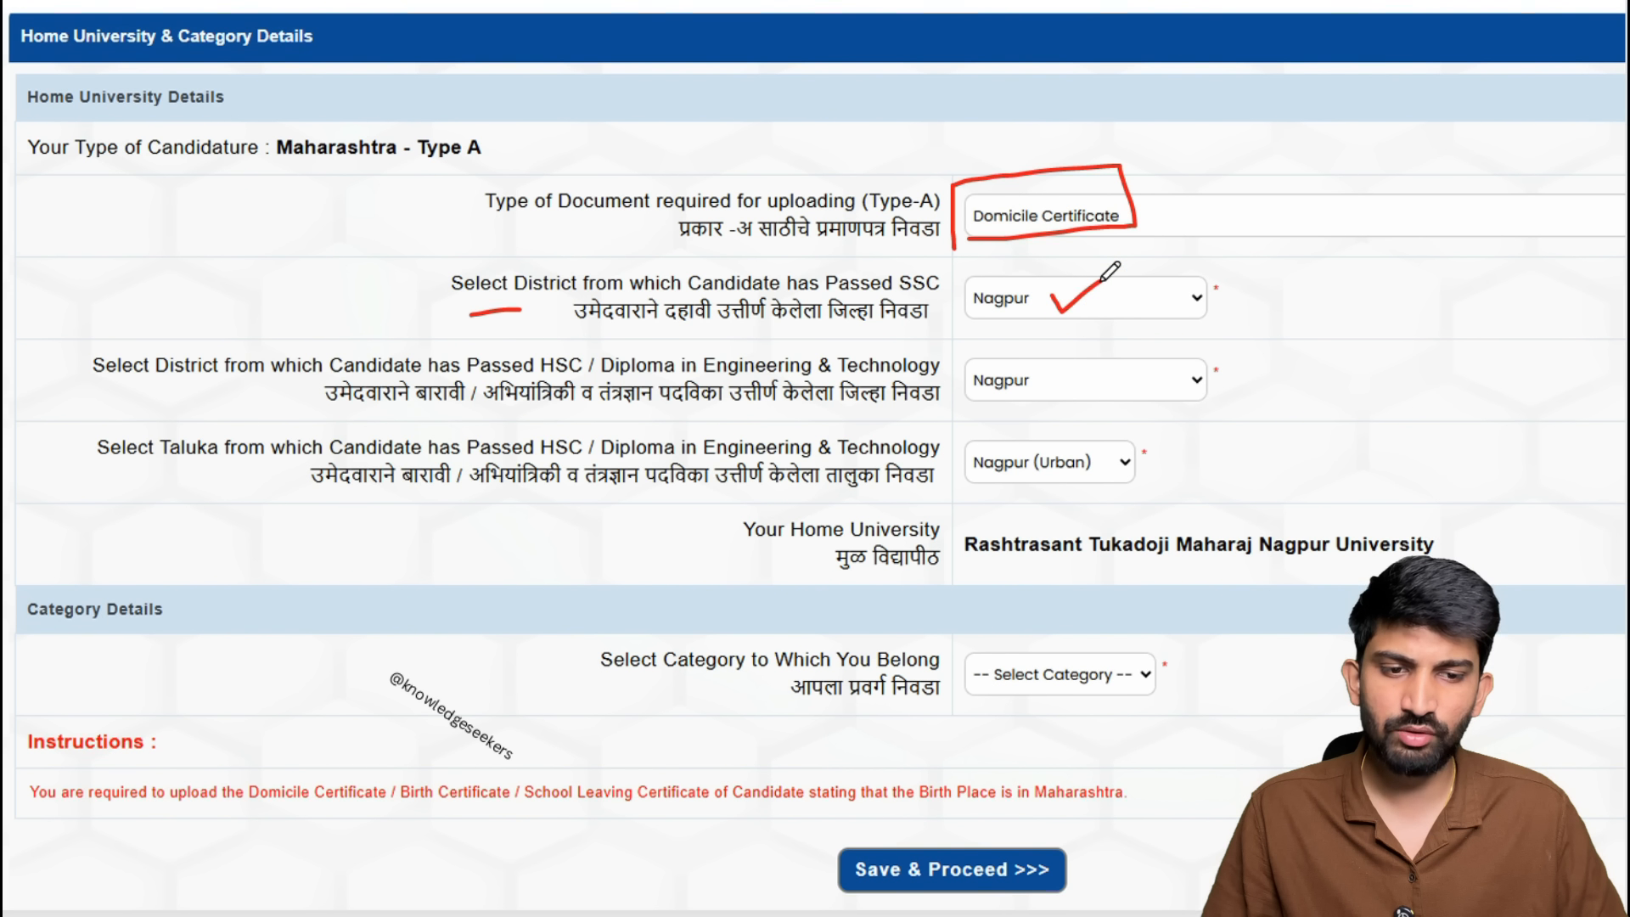
click(1051, 380)
drag(1051, 379, 1123, 343)
drag(570, 490, 656, 499)
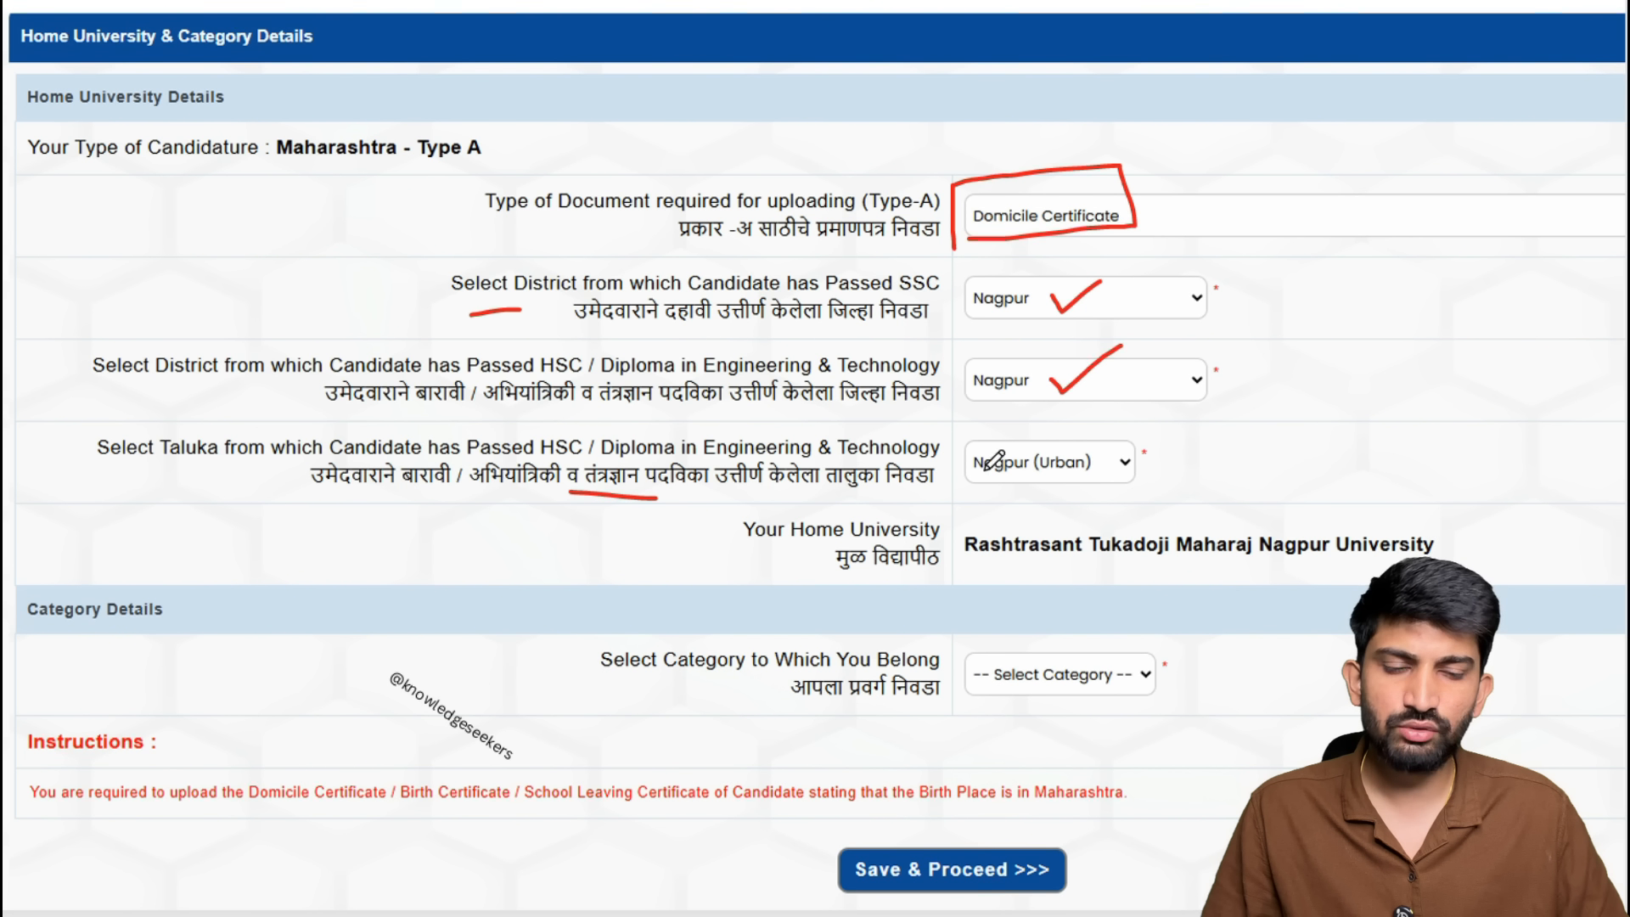
mouse_move(1104, 432)
mouse_down()
mouse_move(1037, 441)
mouse_move(976, 510)
mouse_move(1098, 425)
mouse_up()
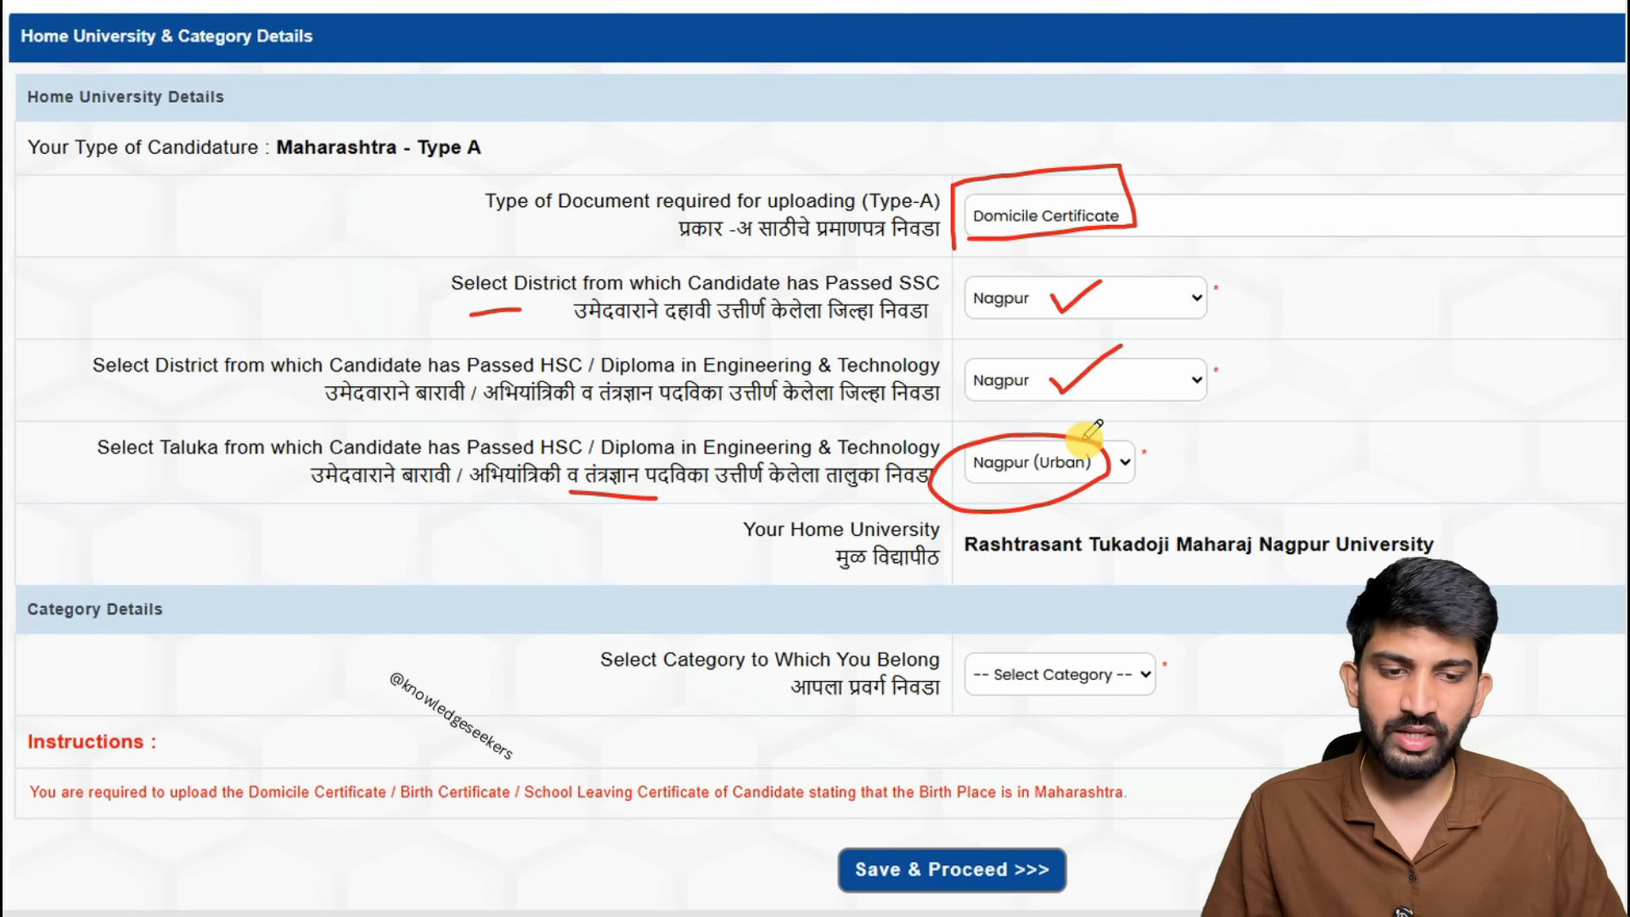
Bracket the document and district fields, write "Pun" beside the home university row, and underline the home university name.
mouse_move(1170, 181)
mouse_down()
mouse_move(1237, 265)
mouse_move(1230, 353)
mouse_move(1173, 416)
mouse_up()
drag(953, 535, 968, 591)
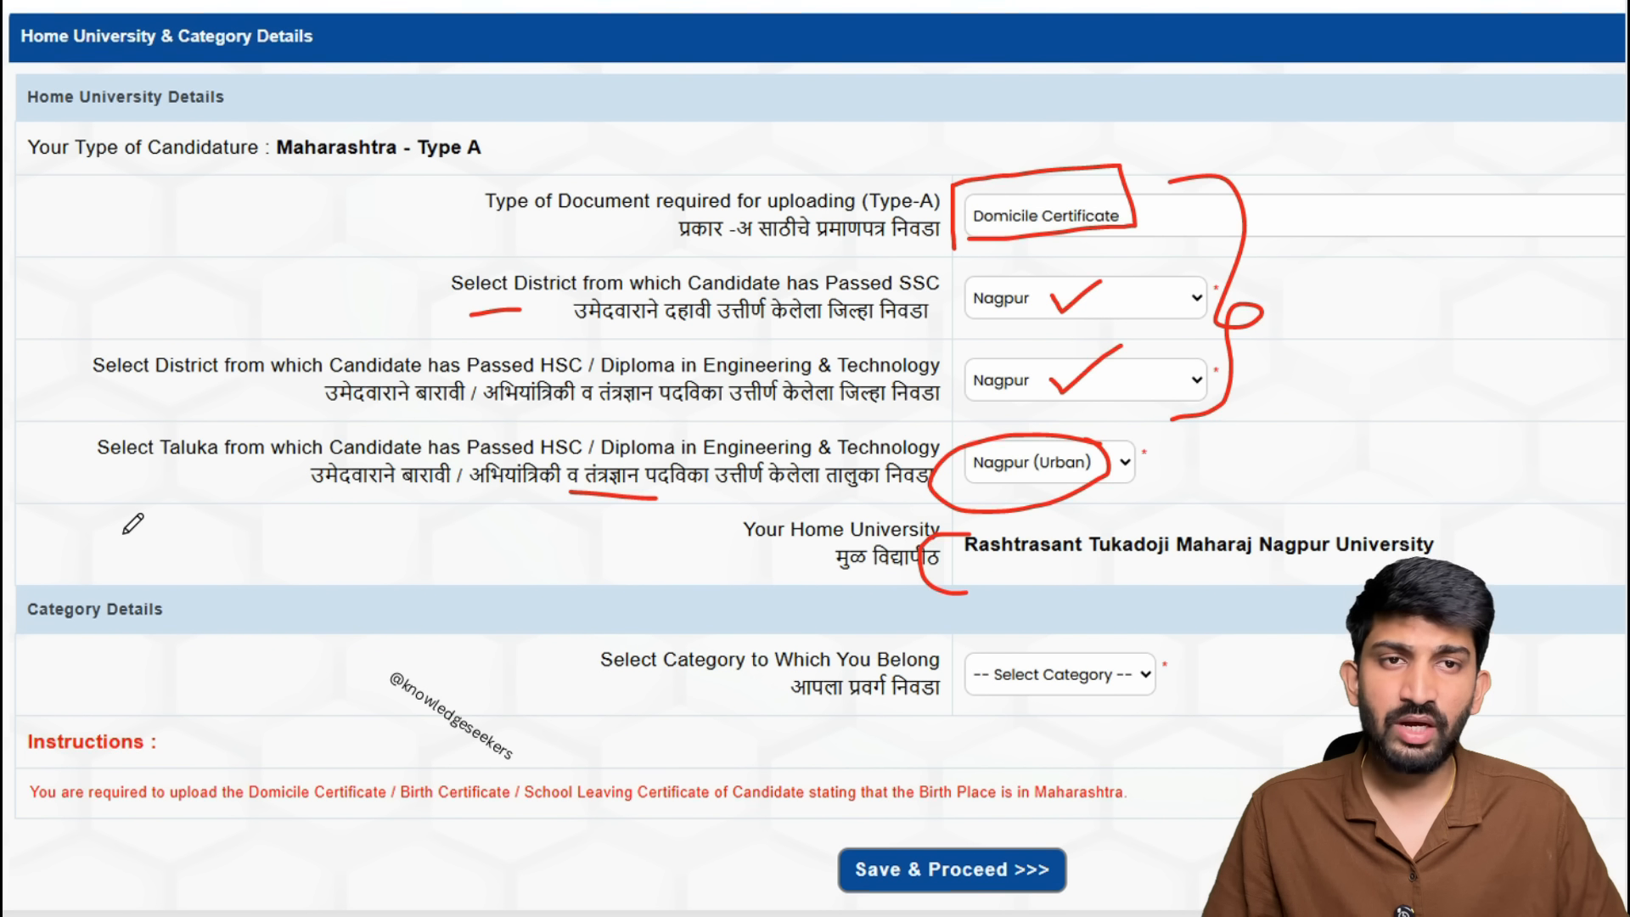
mouse_move(94, 509)
mouse_down()
mouse_move(106, 546)
mouse_move(158, 543)
mouse_up()
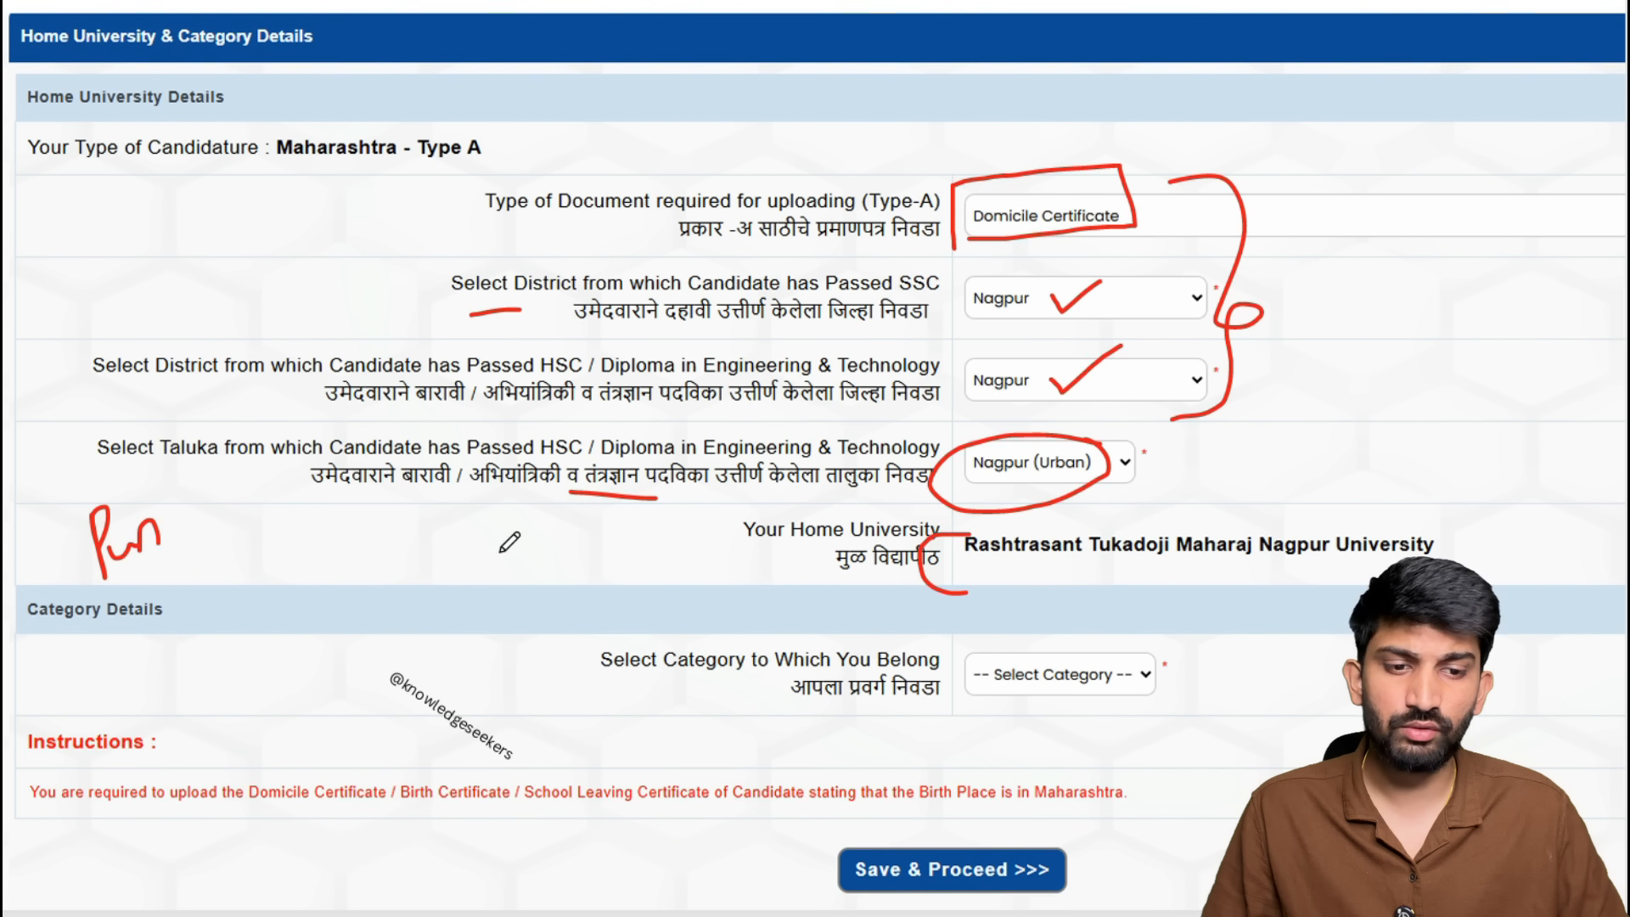
drag(960, 577, 1212, 584)
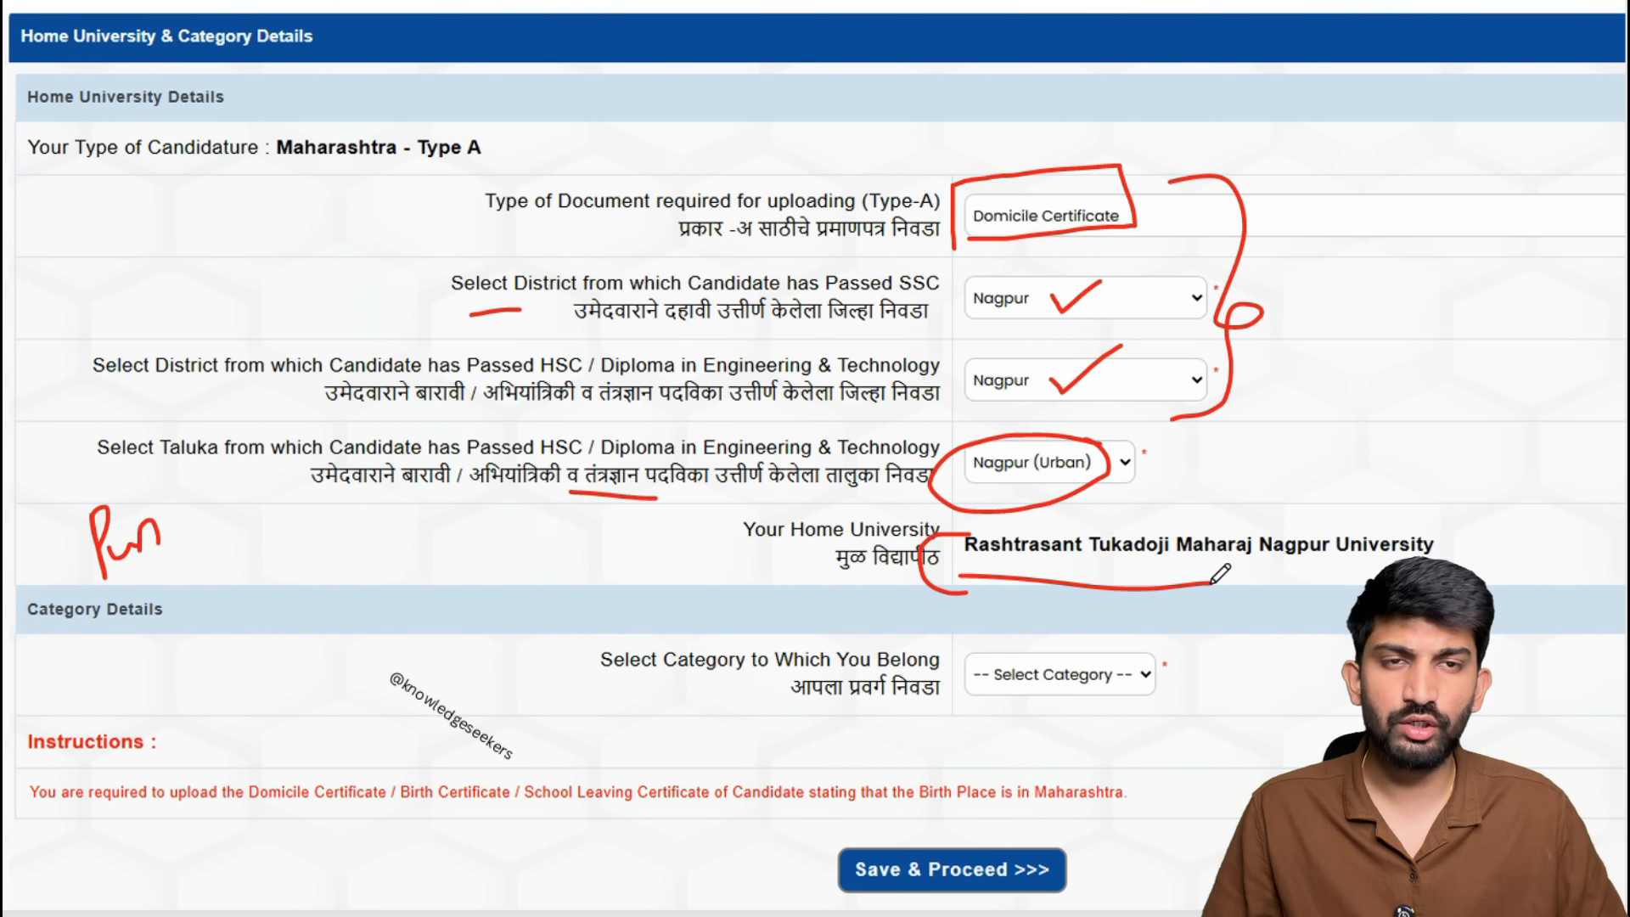
mouse_move(1314, 422)
mouse_down()
mouse_move(1254, 484)
mouse_move(1254, 521)
mouse_move(1299, 496)
mouse_up()
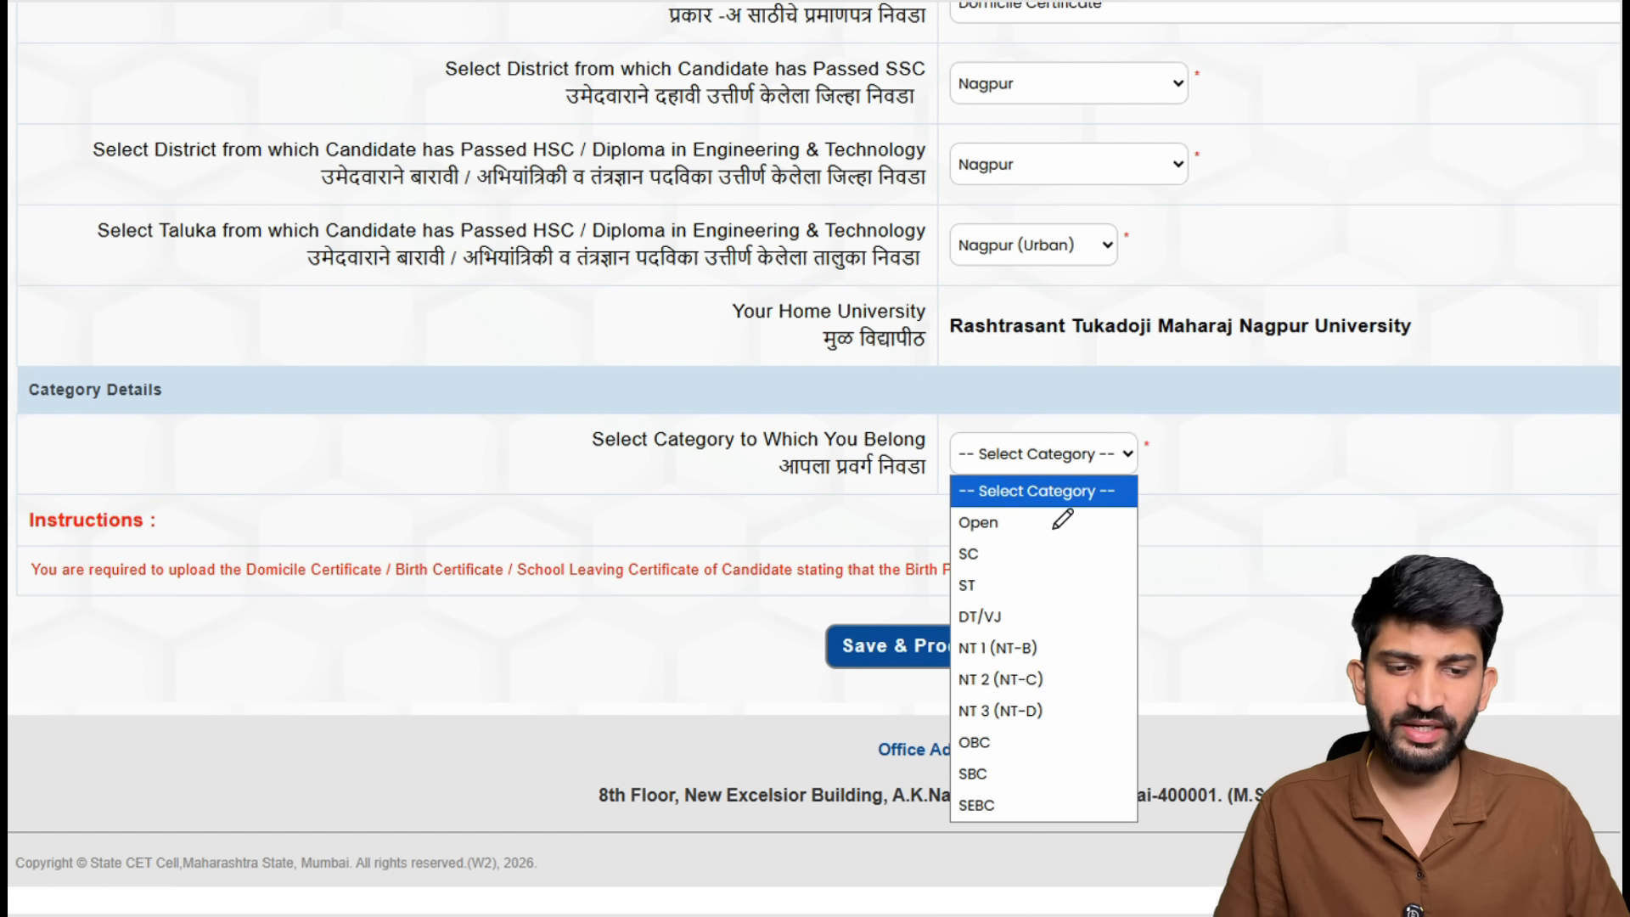
Review the category options, bracketing the list from Open to SEBC, marking Open, and boxing the annual family income.
mouse_move(1036, 520)
mouse_down()
mouse_move(1084, 623)
mouse_move(1066, 813)
mouse_up()
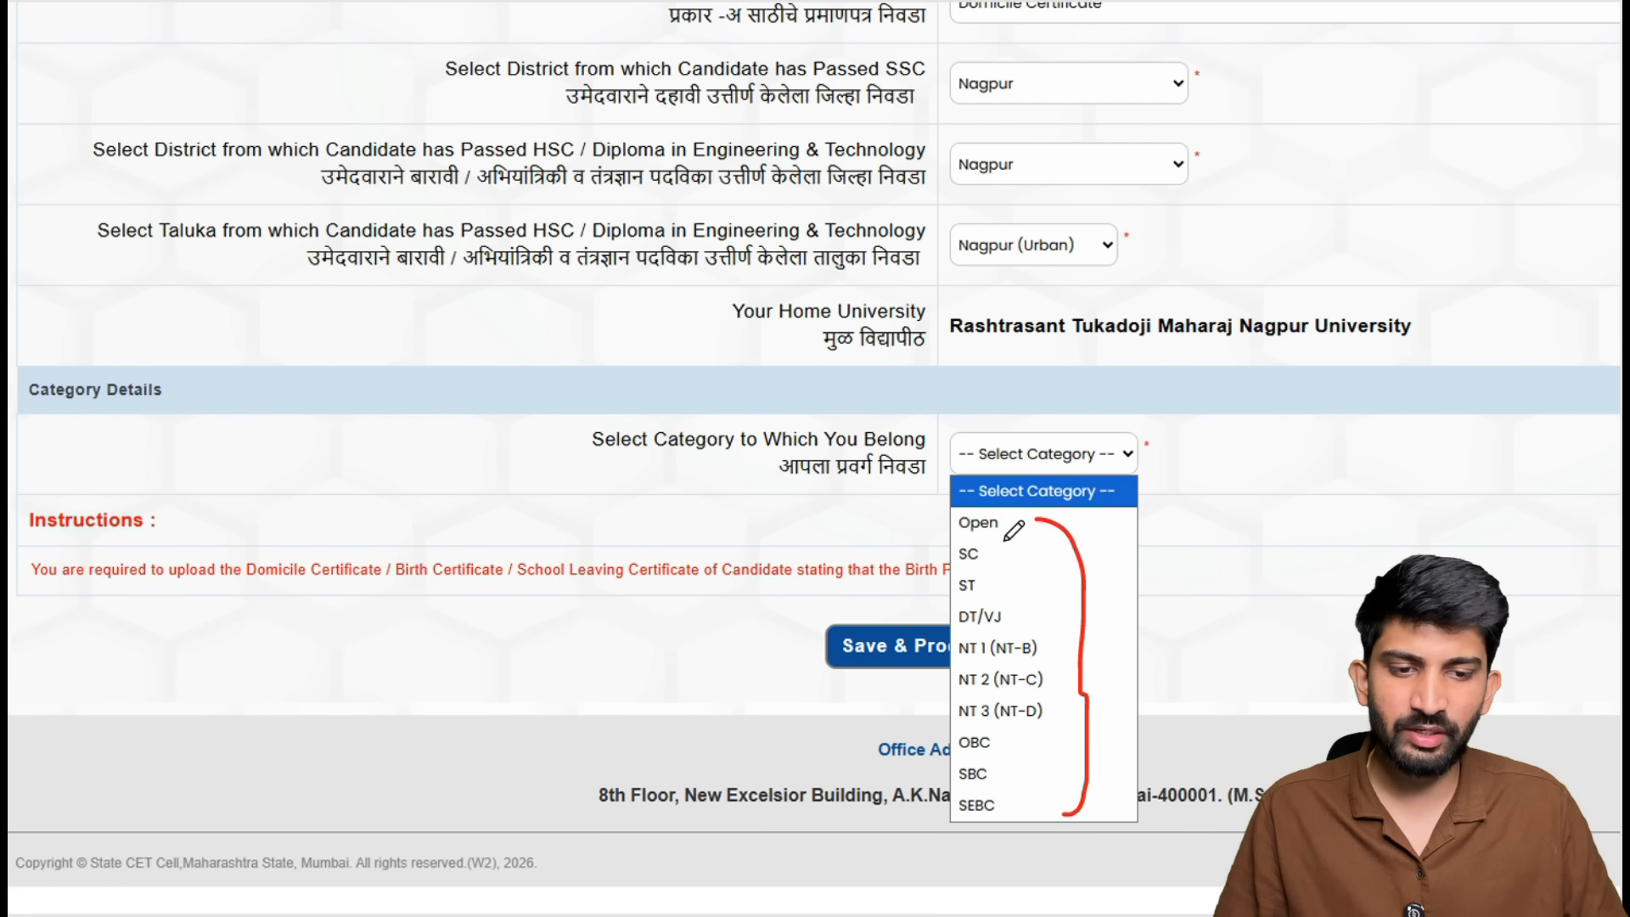
mouse_move(952, 537)
mouse_down()
mouse_move(1019, 546)
mouse_move(964, 513)
mouse_move(956, 547)
mouse_up()
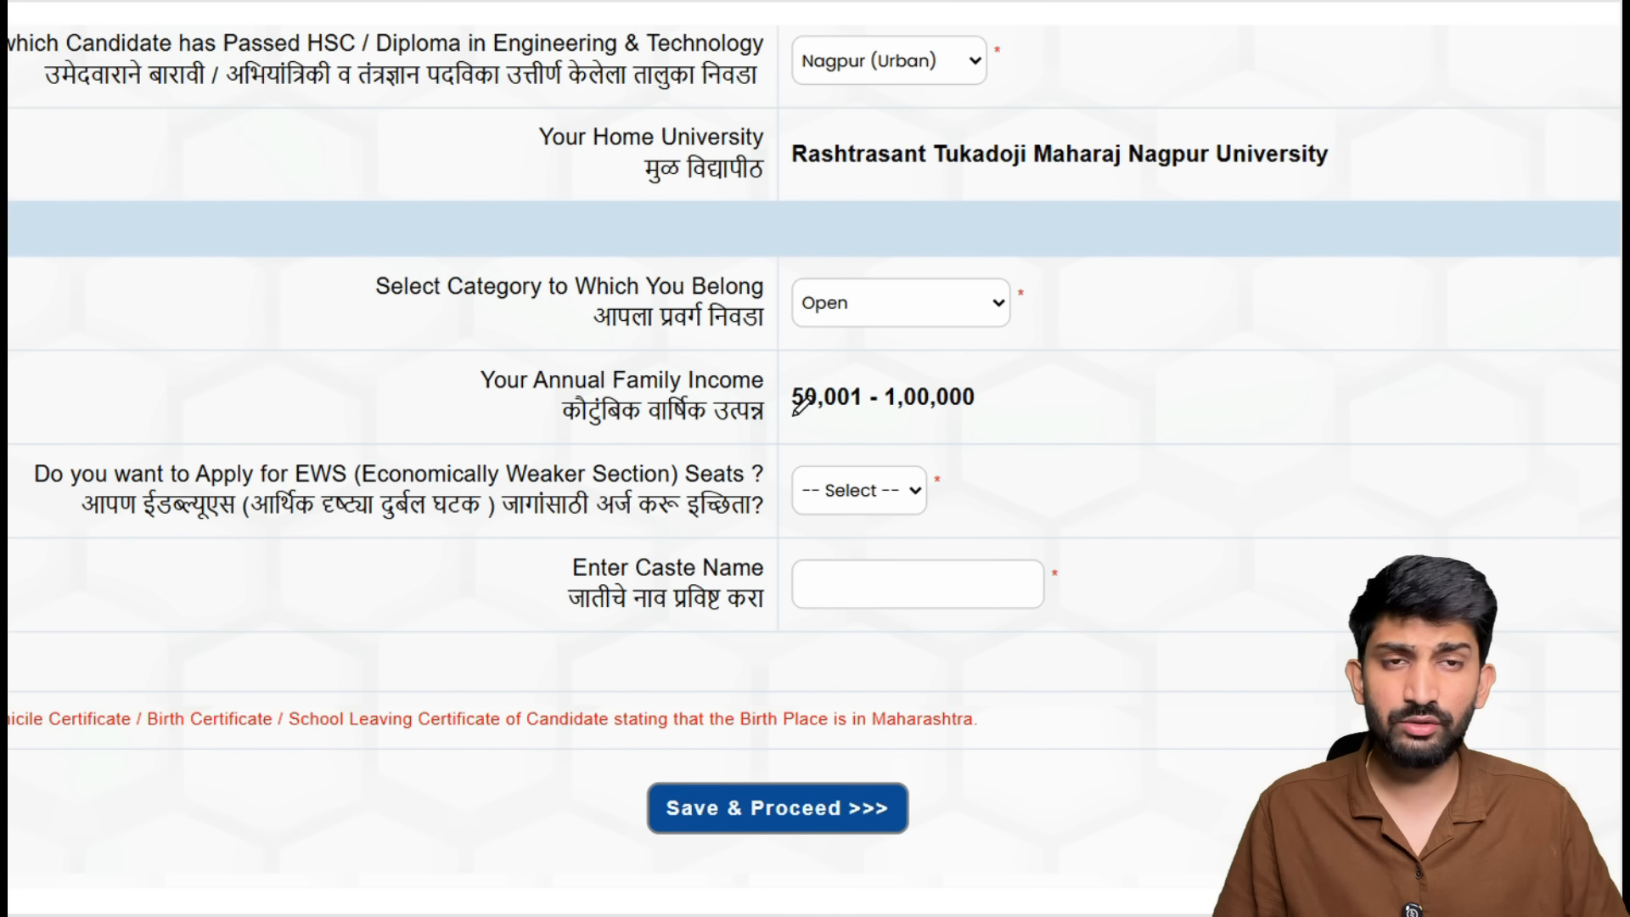
mouse_move(765, 427)
mouse_down()
mouse_move(991, 422)
mouse_move(990, 364)
mouse_move(789, 361)
mouse_up()
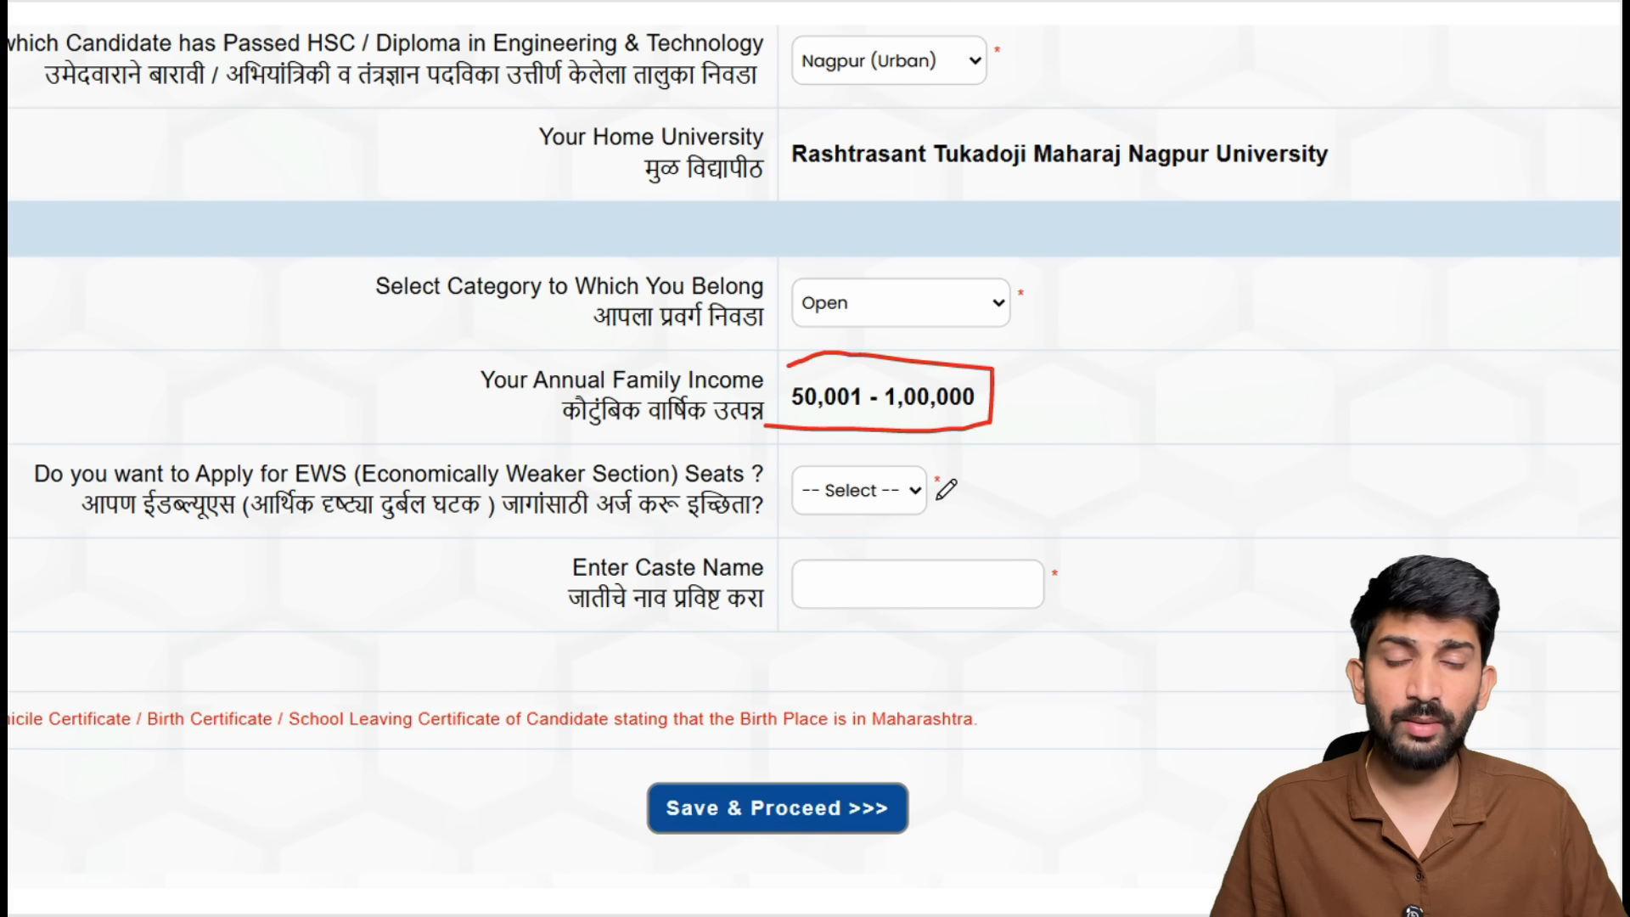
Review the EWS seats question under the Open category, boxing Yes and circling the empty caste name field.
key(Right)
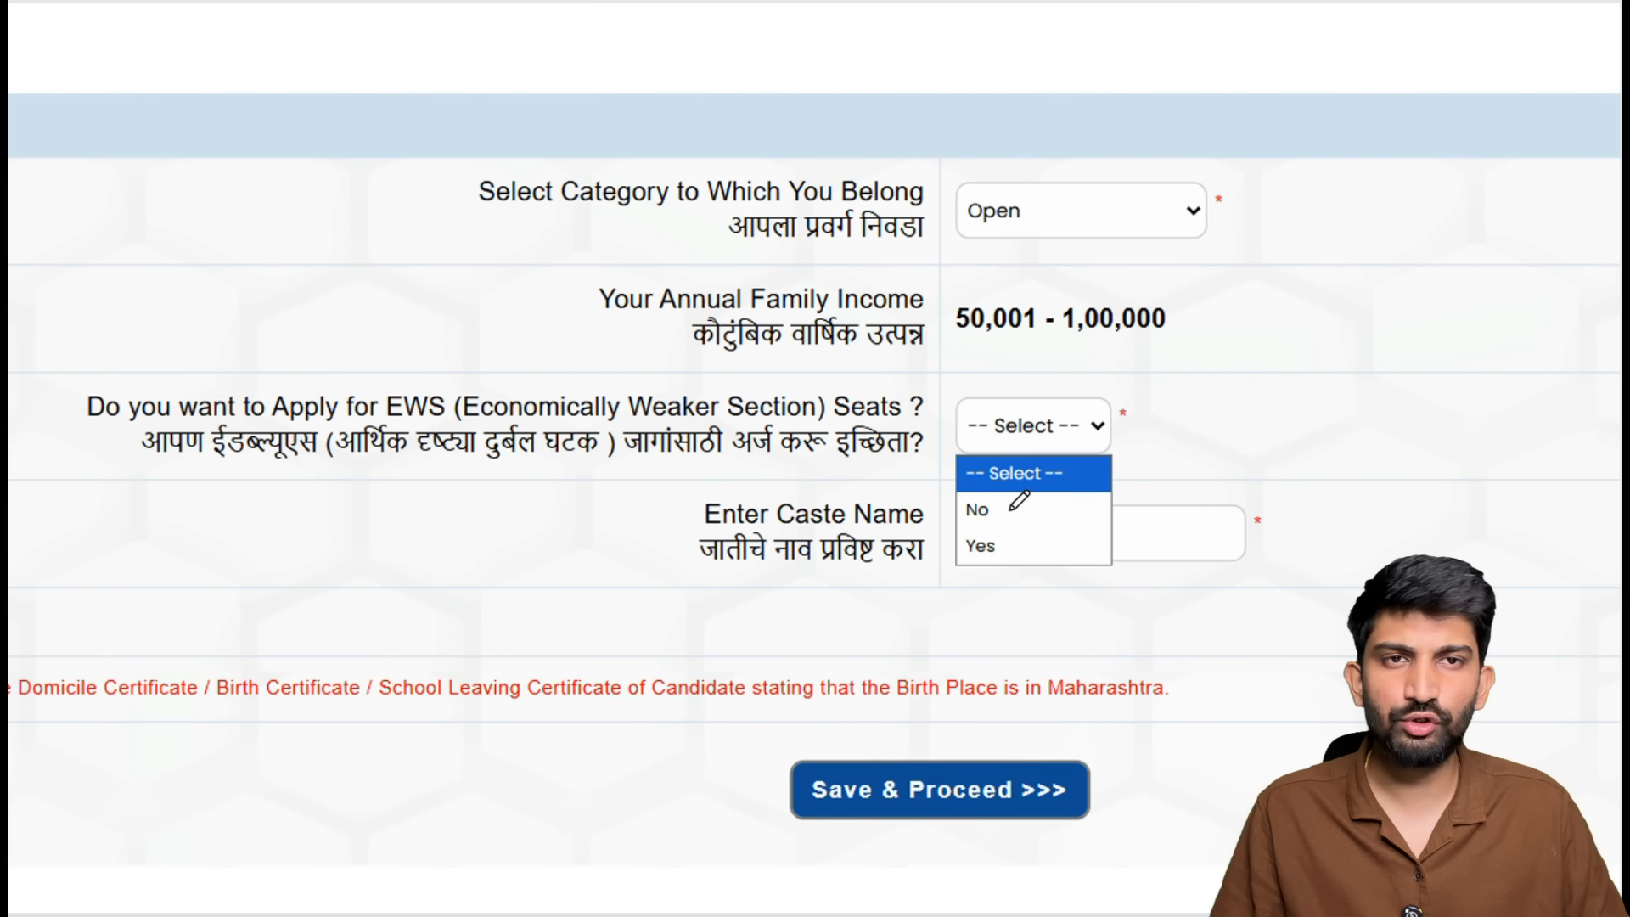
mouse_move(937, 535)
mouse_down()
mouse_move(1010, 530)
mouse_move(1001, 563)
mouse_move(928, 546)
mouse_move(937, 533)
mouse_up()
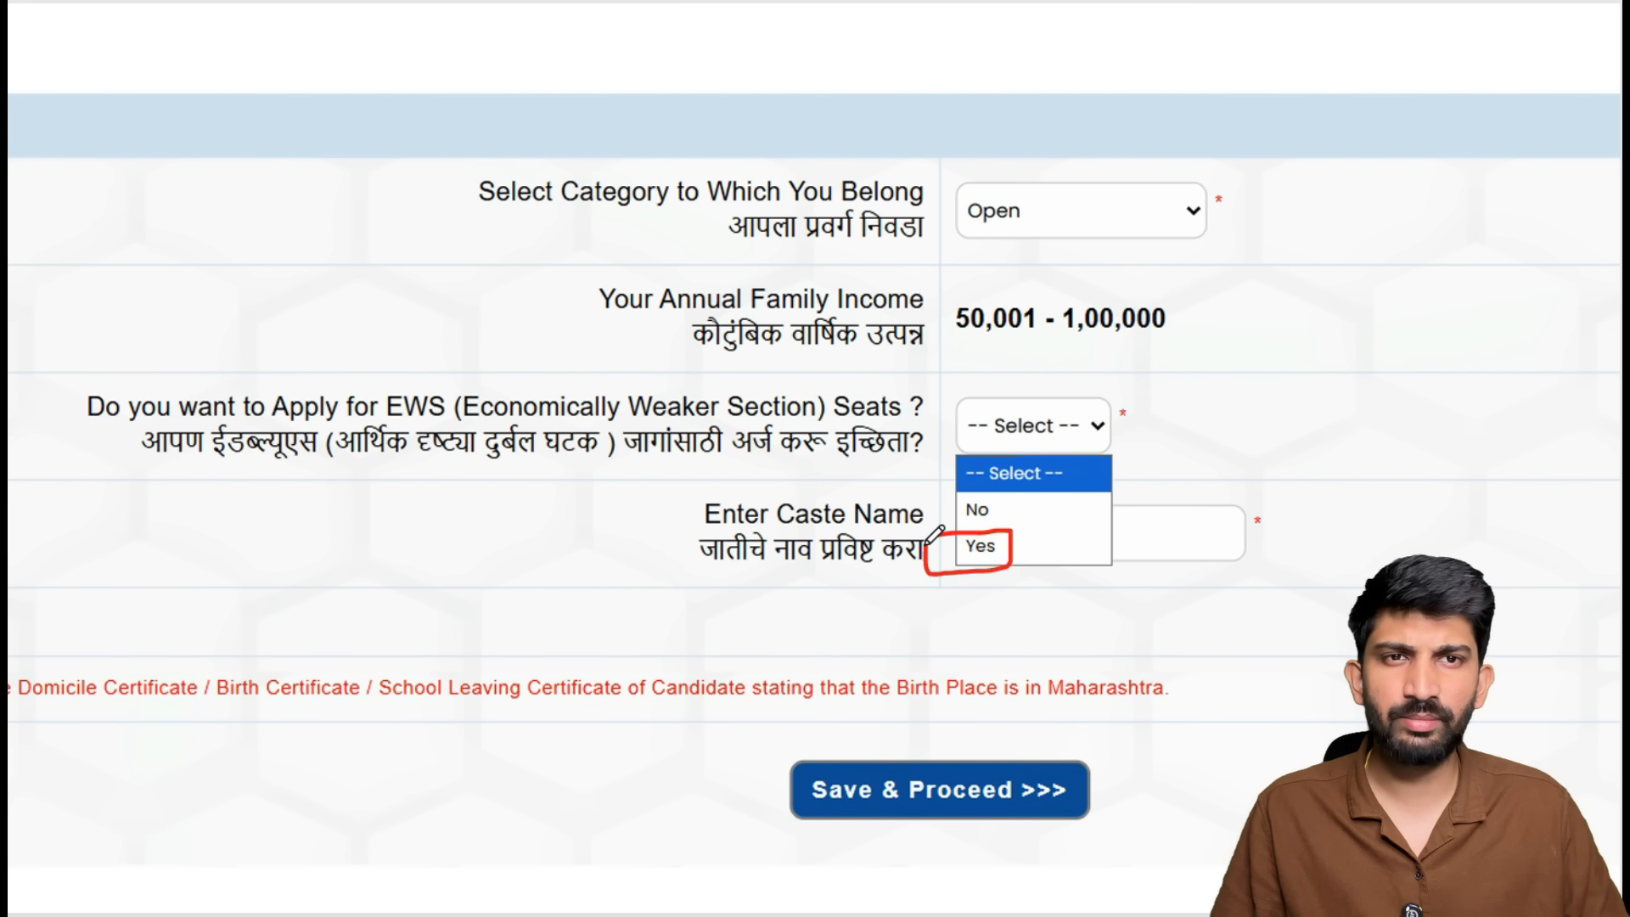
click(980, 546)
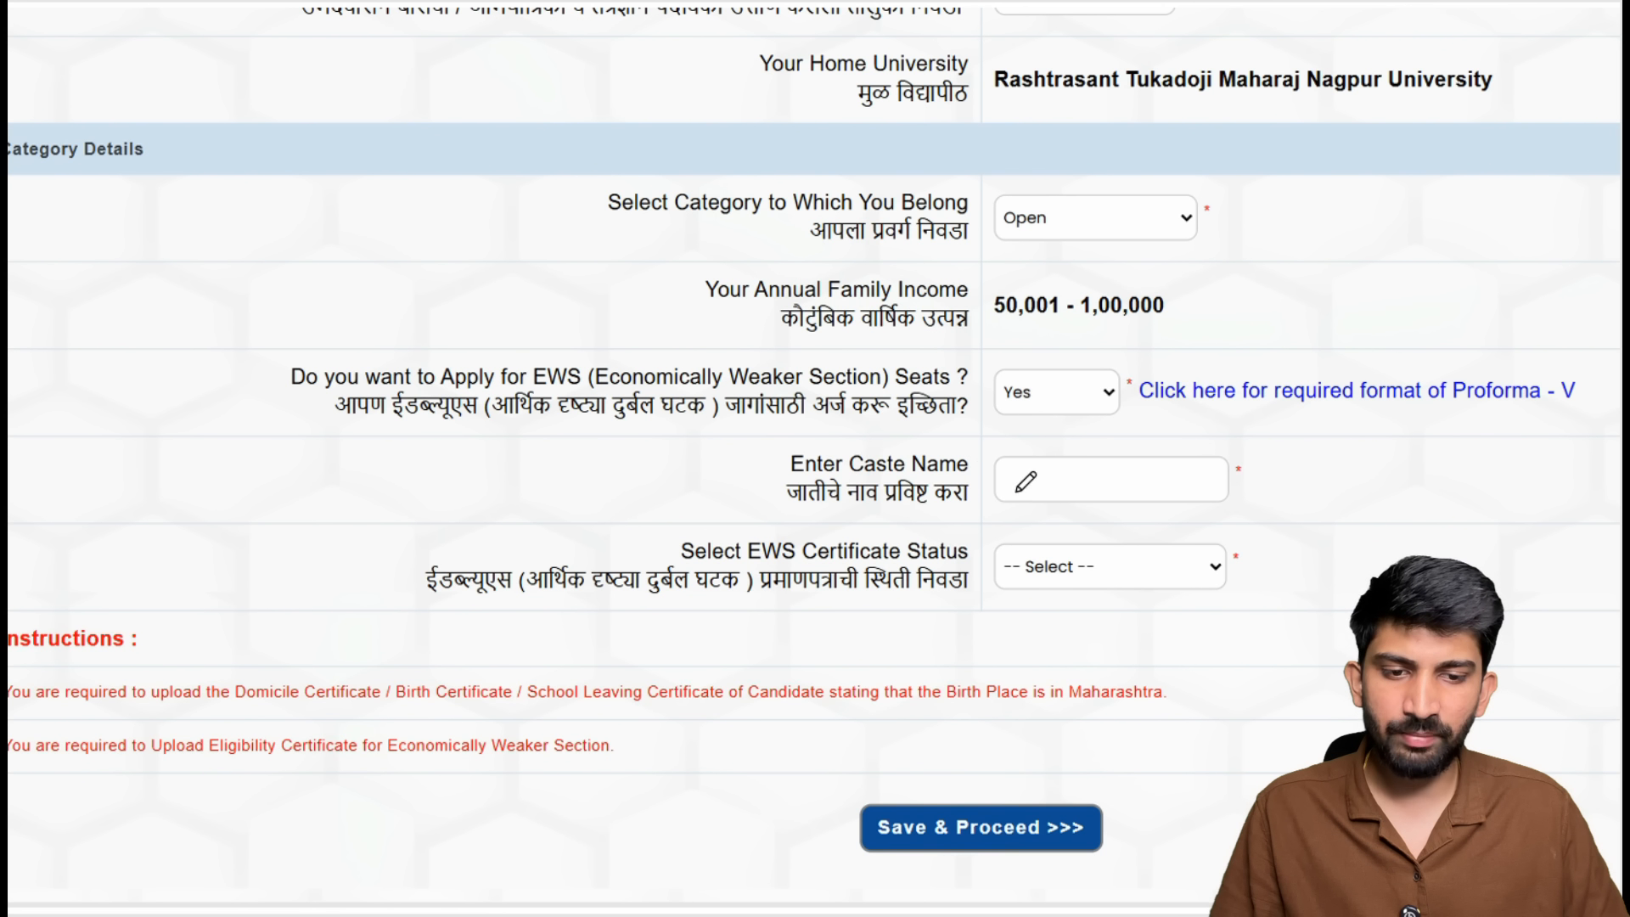
mouse_move(990, 489)
mouse_down()
mouse_move(1043, 493)
mouse_move(1157, 444)
mouse_move(980, 462)
mouse_move(991, 492)
mouse_up()
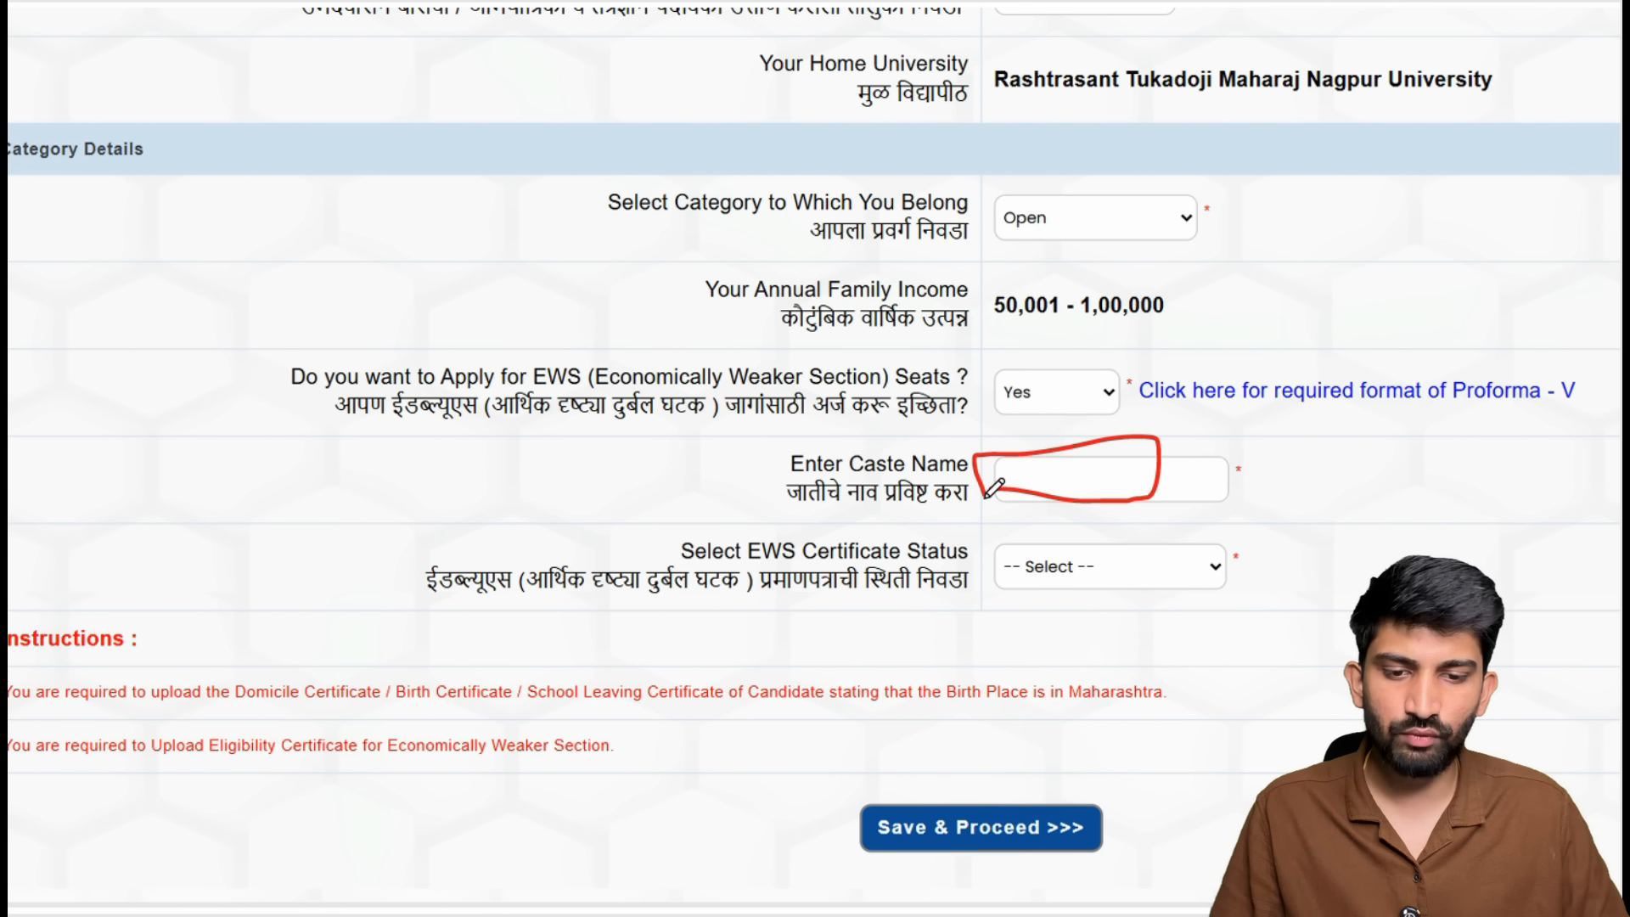
Review the EWS certificate status options, writing "26-27" beside them and ticking Available and Applied but Not Received.
click(1071, 563)
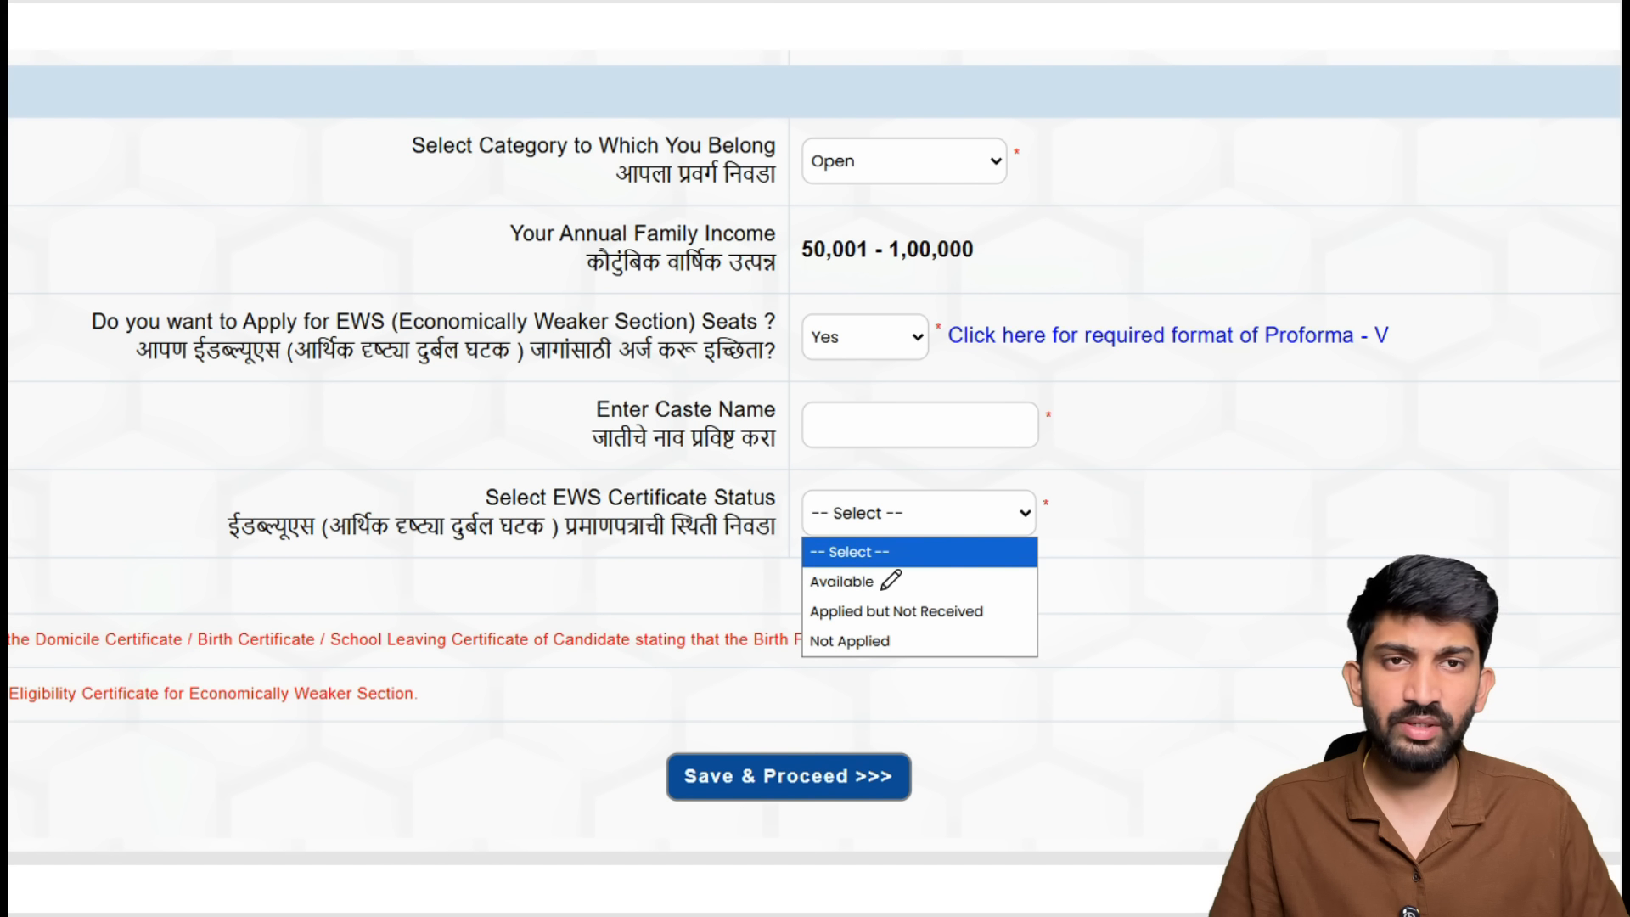
mouse_move(1278, 424)
mouse_down()
mouse_move(1270, 473)
mouse_move(1311, 472)
mouse_up()
mouse_move(1345, 404)
mouse_down()
mouse_move(1332, 466)
mouse_move(1318, 445)
mouse_move(1393, 433)
mouse_move(1423, 399)
mouse_move(1426, 441)
mouse_move(1447, 403)
mouse_move(1443, 465)
mouse_up()
drag(883, 588, 938, 537)
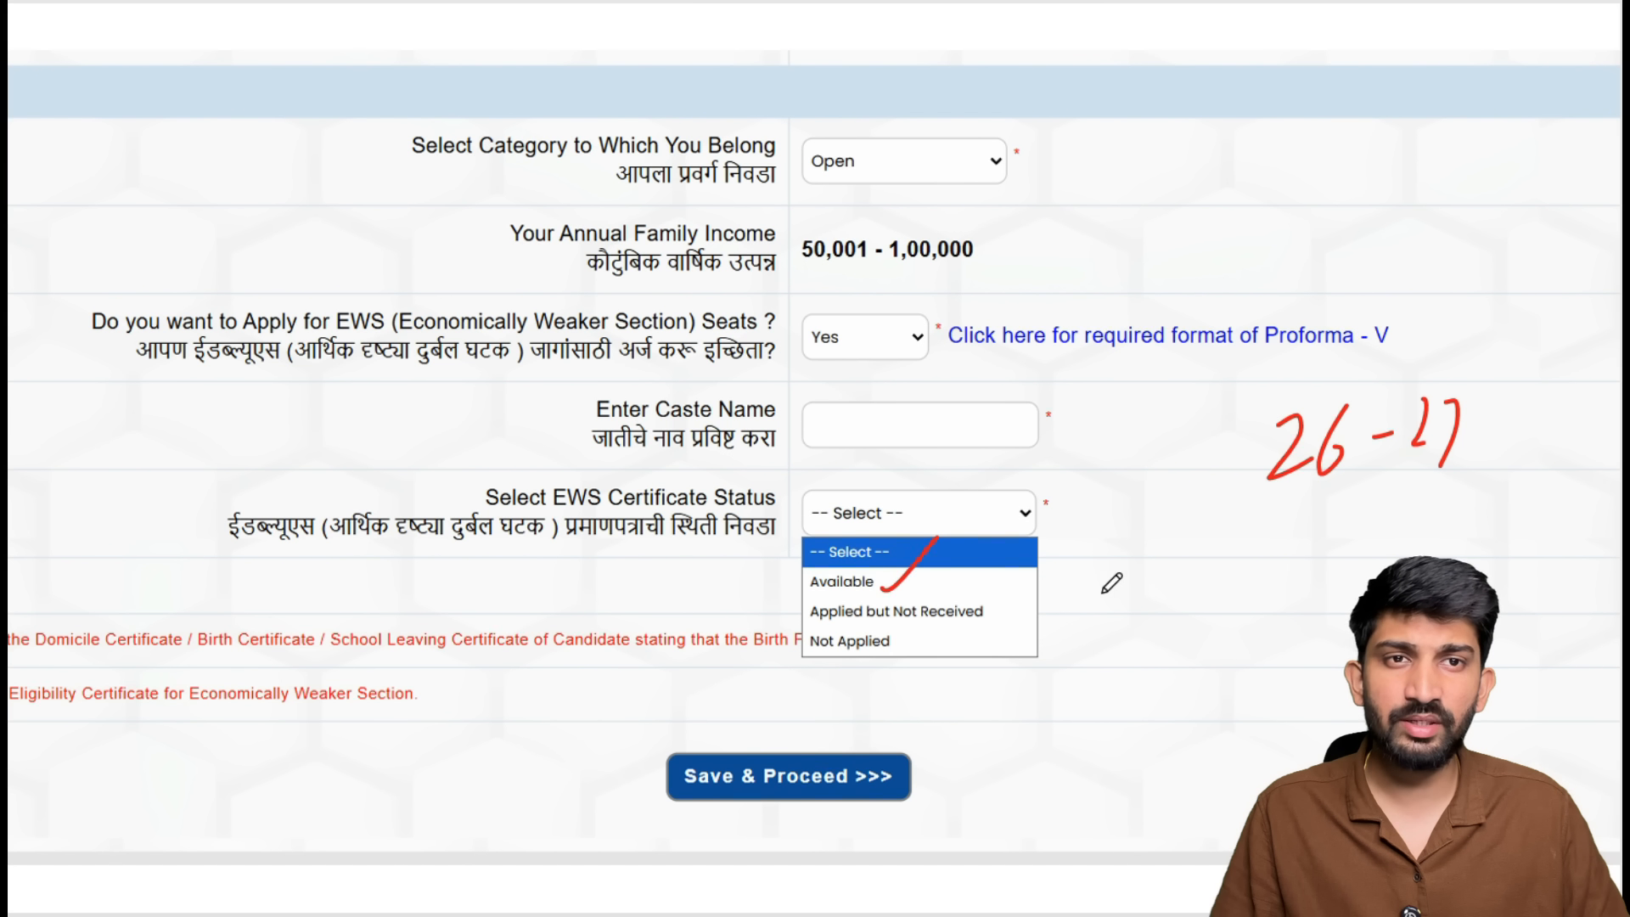
mouse_move(1197, 551)
mouse_down()
mouse_move(1192, 685)
mouse_move(1255, 652)
mouse_up()
mouse_move(992, 610)
mouse_down()
mouse_move(1004, 619)
mouse_move(1059, 581)
mouse_up()
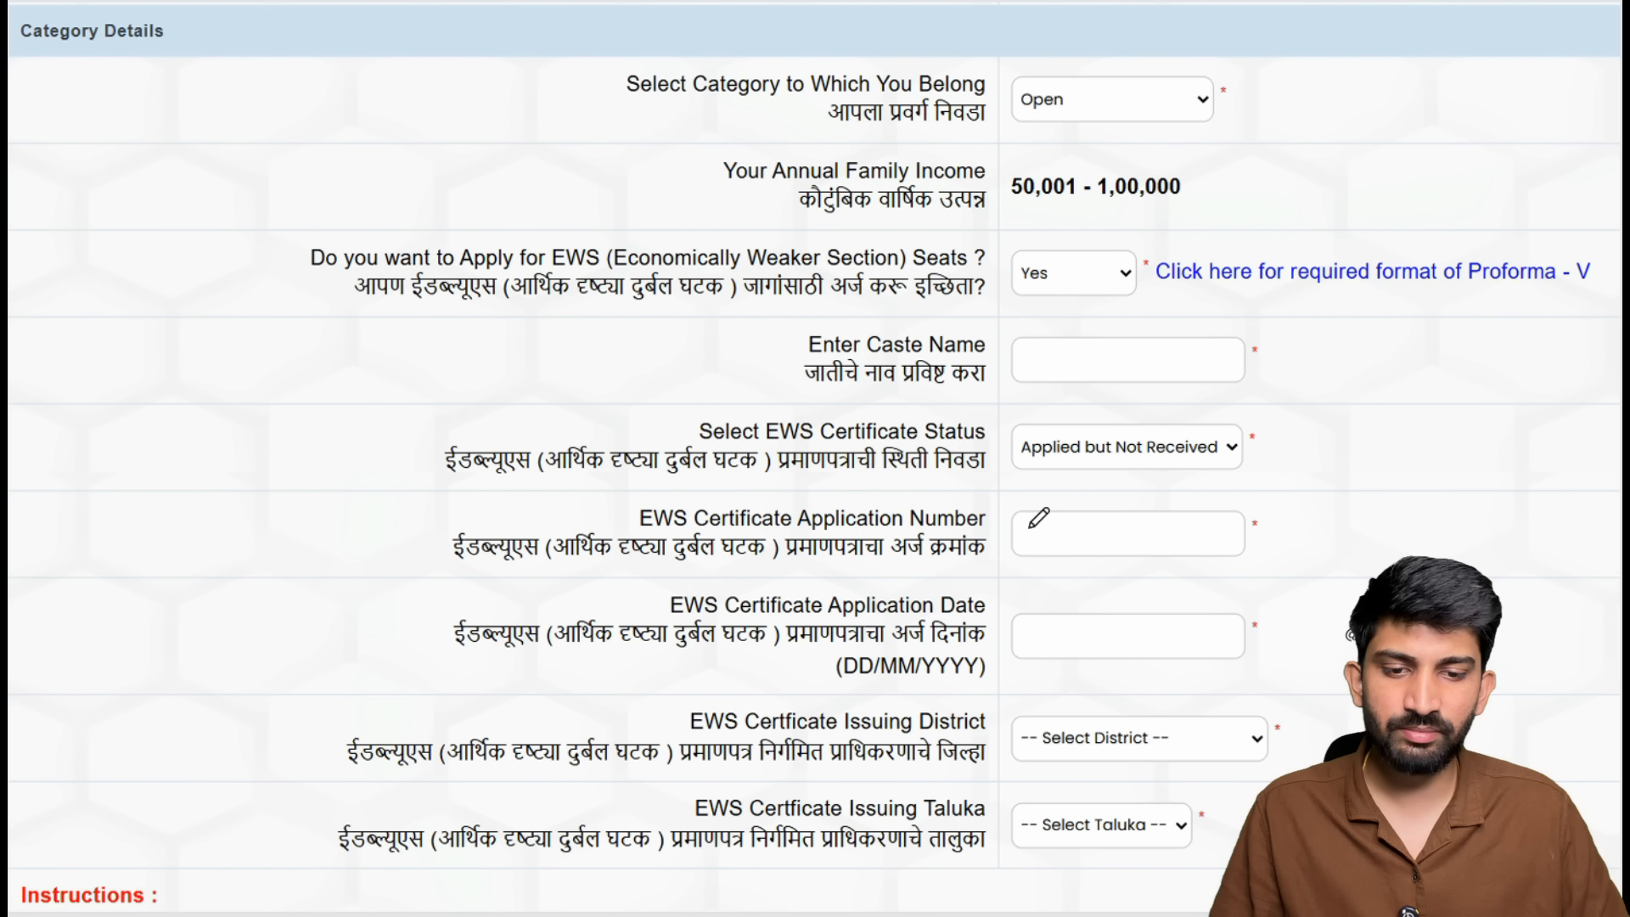
Review the EWS fields for Applied but Not Received, ticking the application date and issuing district and marking the blank area beside them.
click(1105, 644)
drag(1105, 644, 1172, 611)
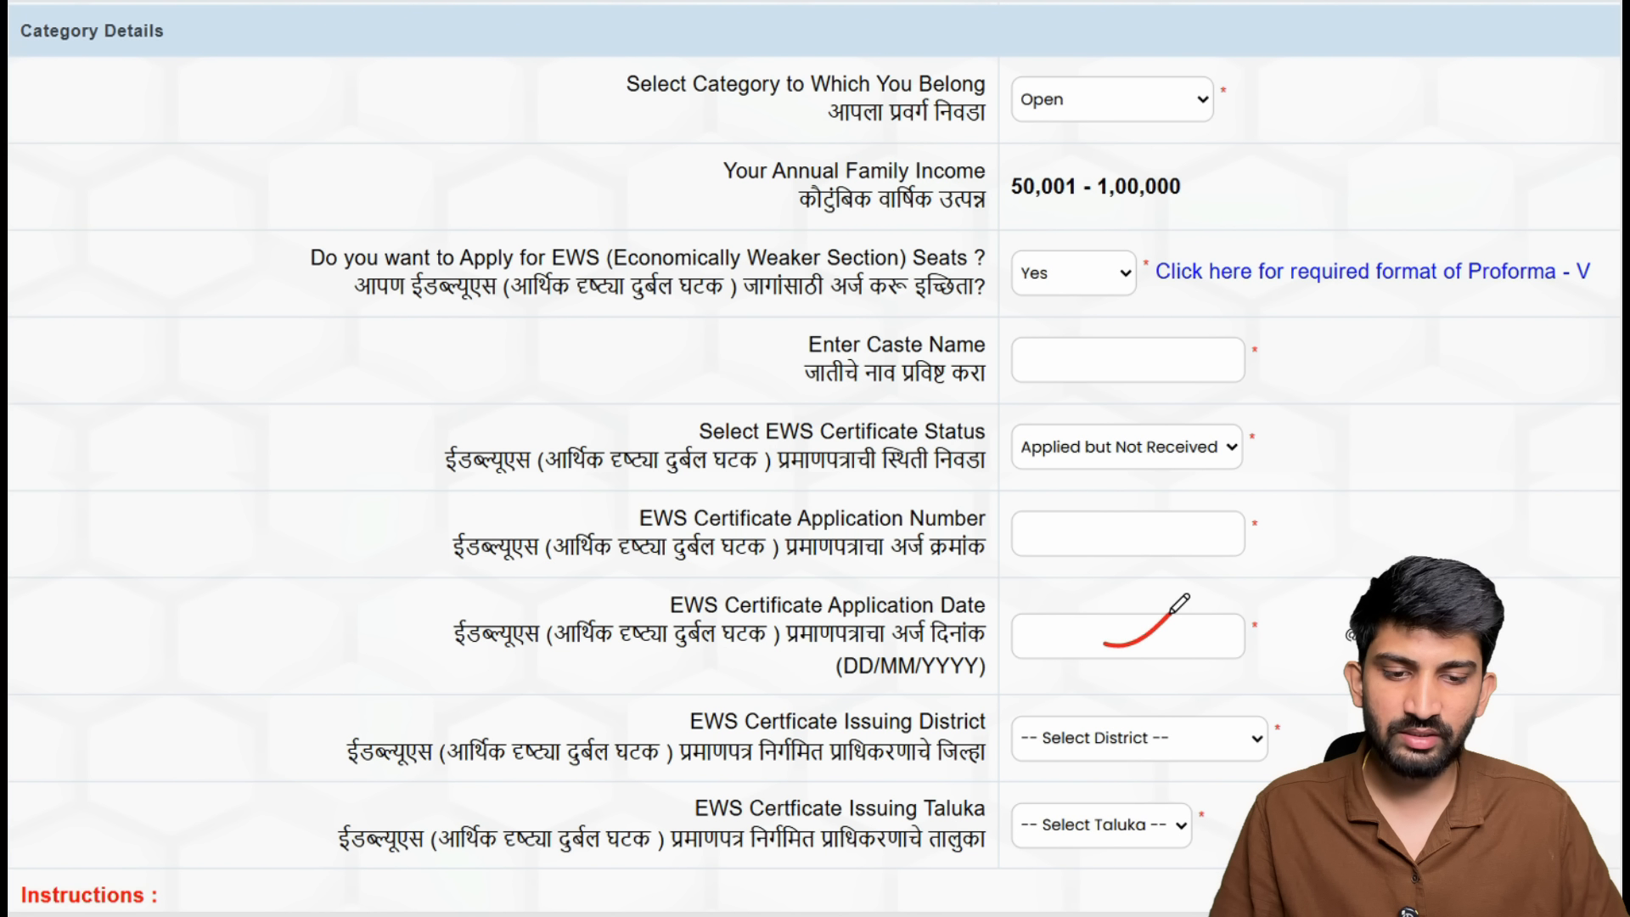
drag(1103, 776, 1202, 705)
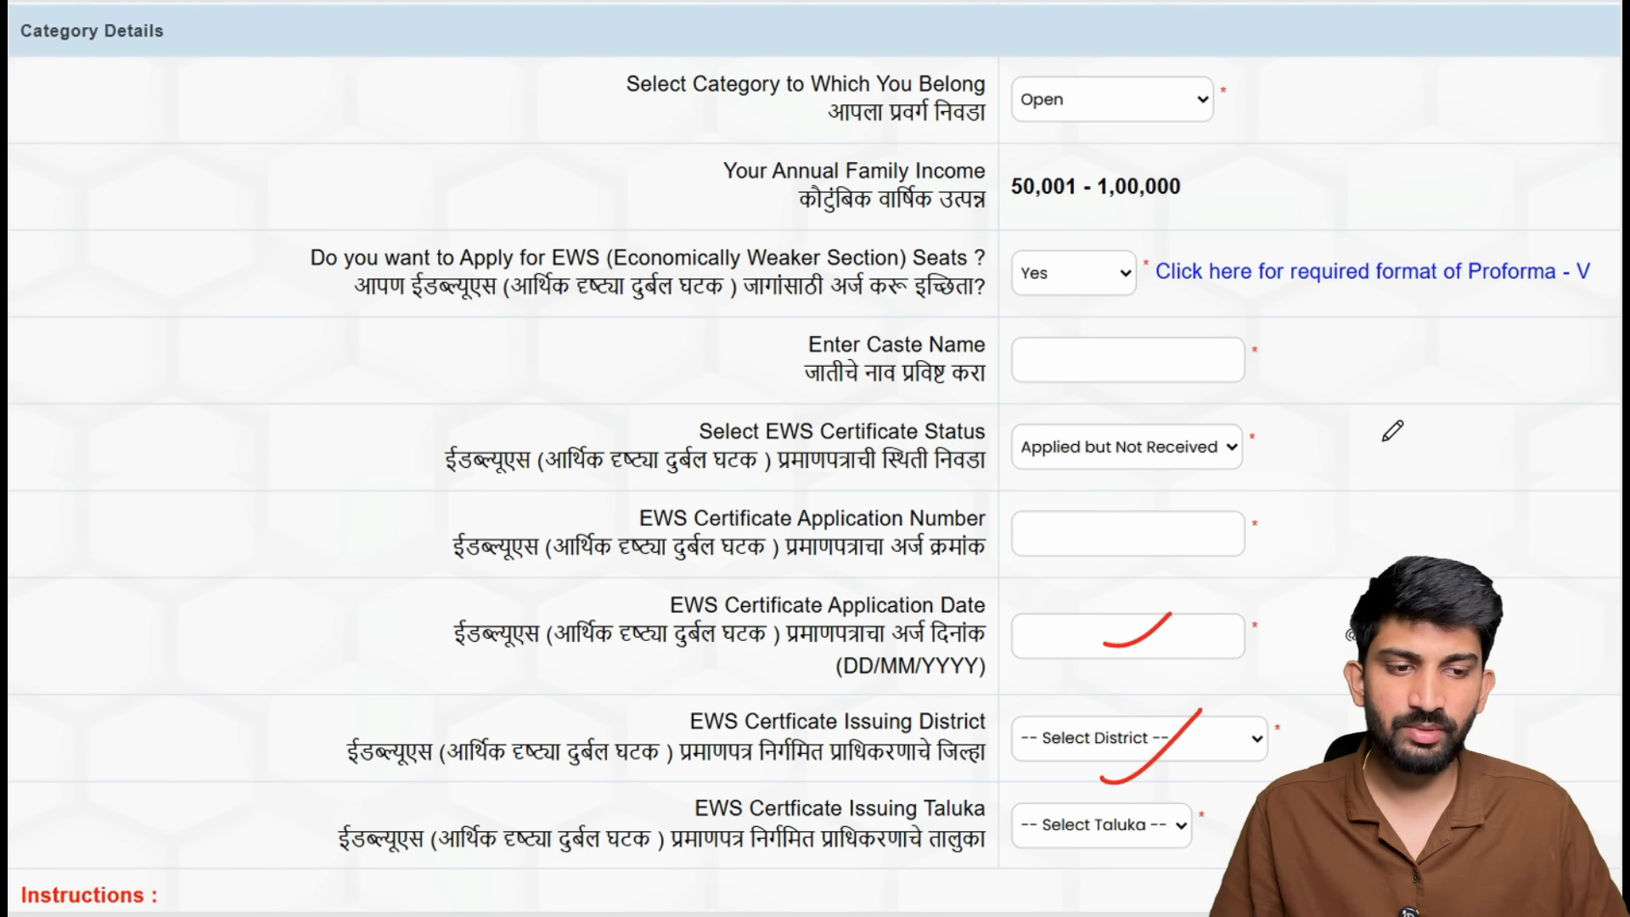
mouse_move(1380, 399)
mouse_down()
mouse_move(1377, 508)
mouse_move(1373, 463)
mouse_move(1419, 508)
mouse_up()
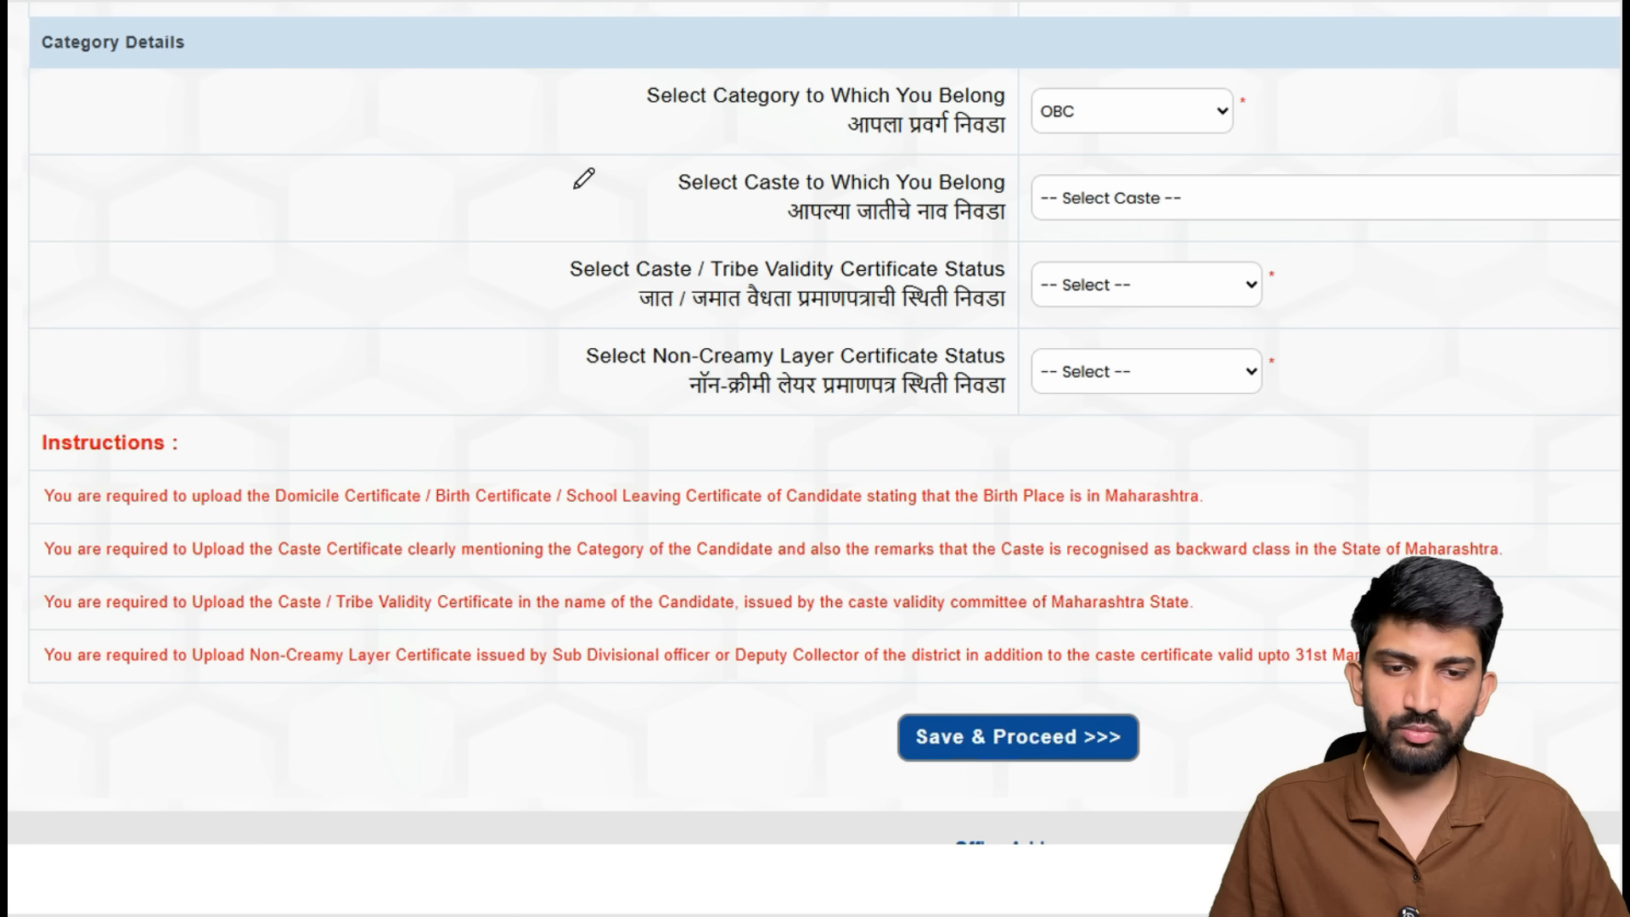
Review the OBC category fields, bracketing the caste and certificate rows, underlining the Non-Creamy Layer row, and underlining and ticking the caste selection.
mouse_move(576, 187)
mouse_down()
mouse_move(513, 331)
mouse_move(545, 386)
mouse_up()
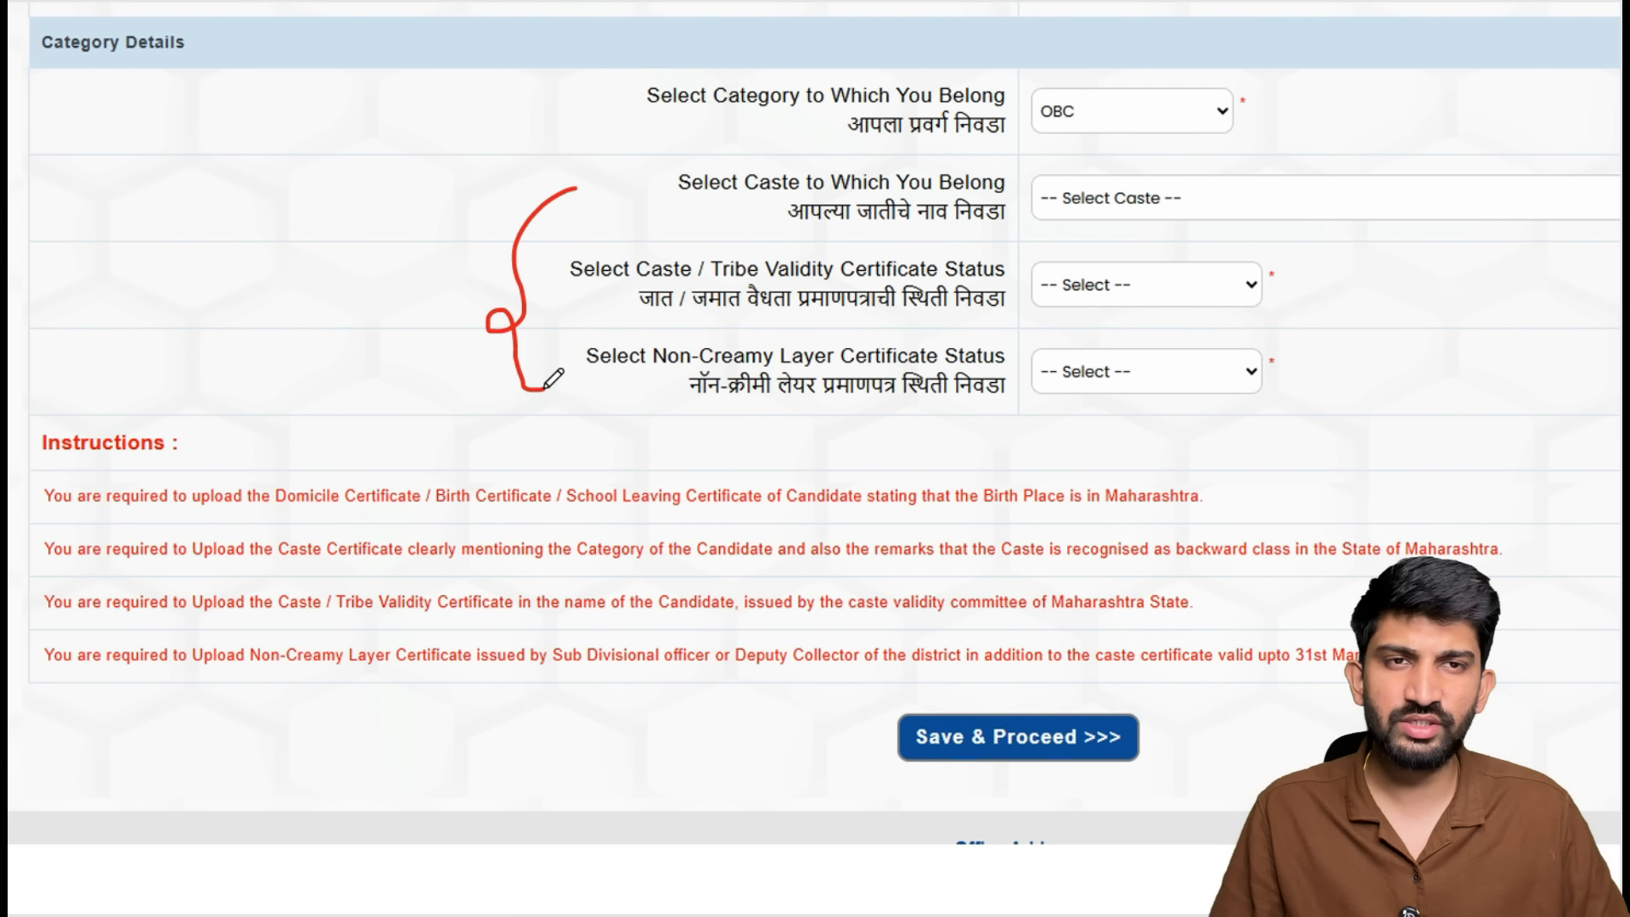
drag(1084, 237, 1240, 213)
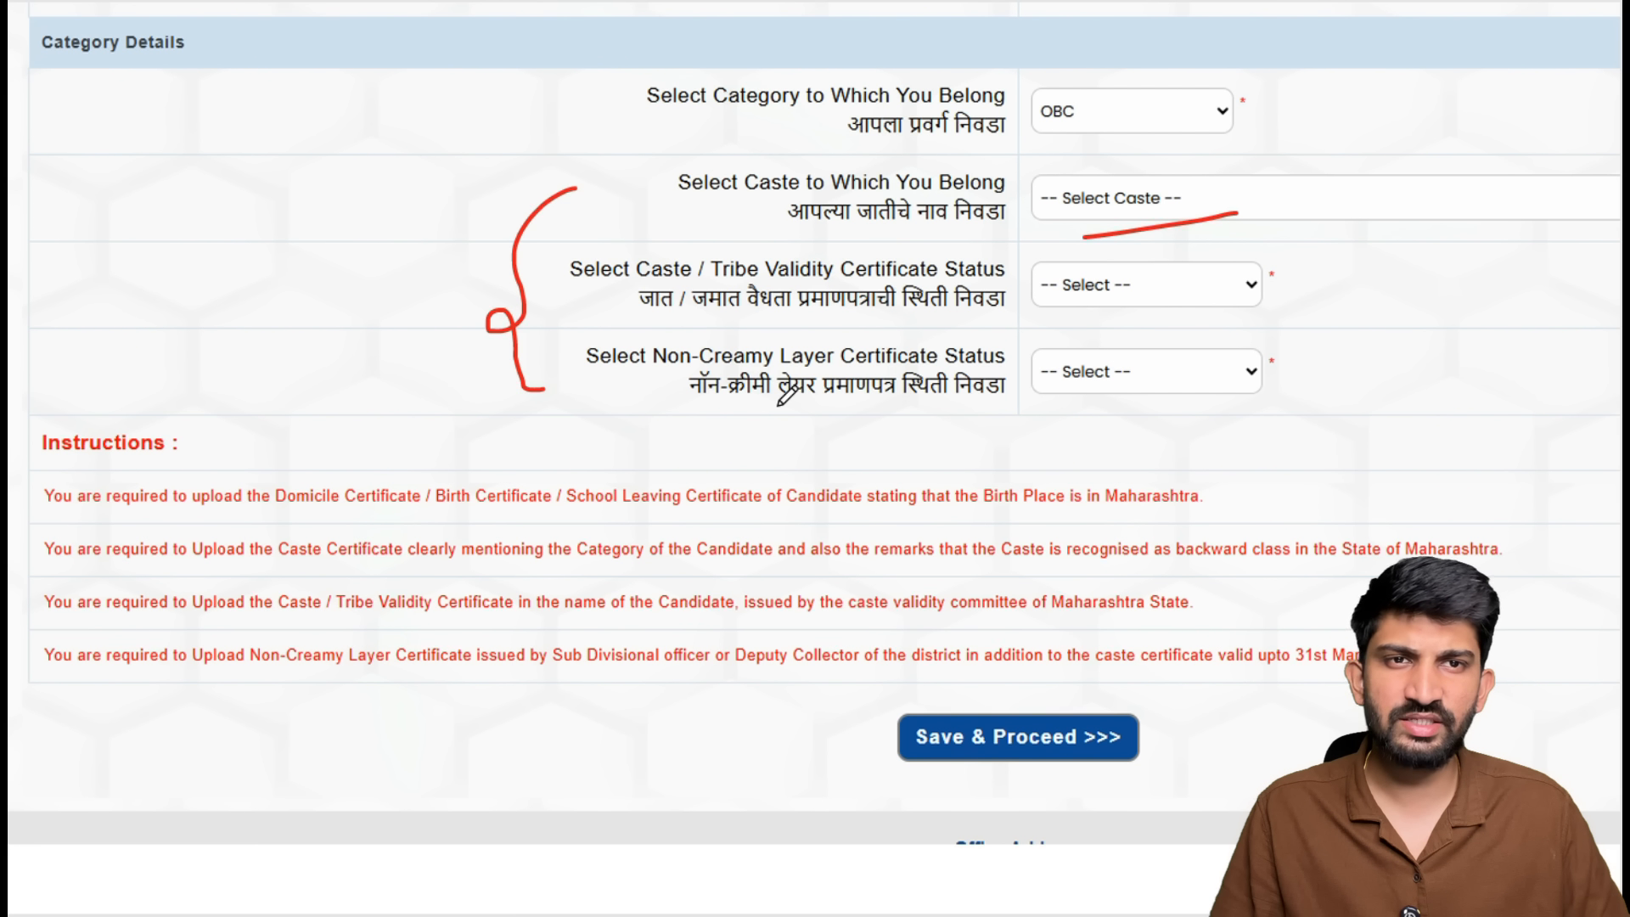
drag(628, 387, 730, 390)
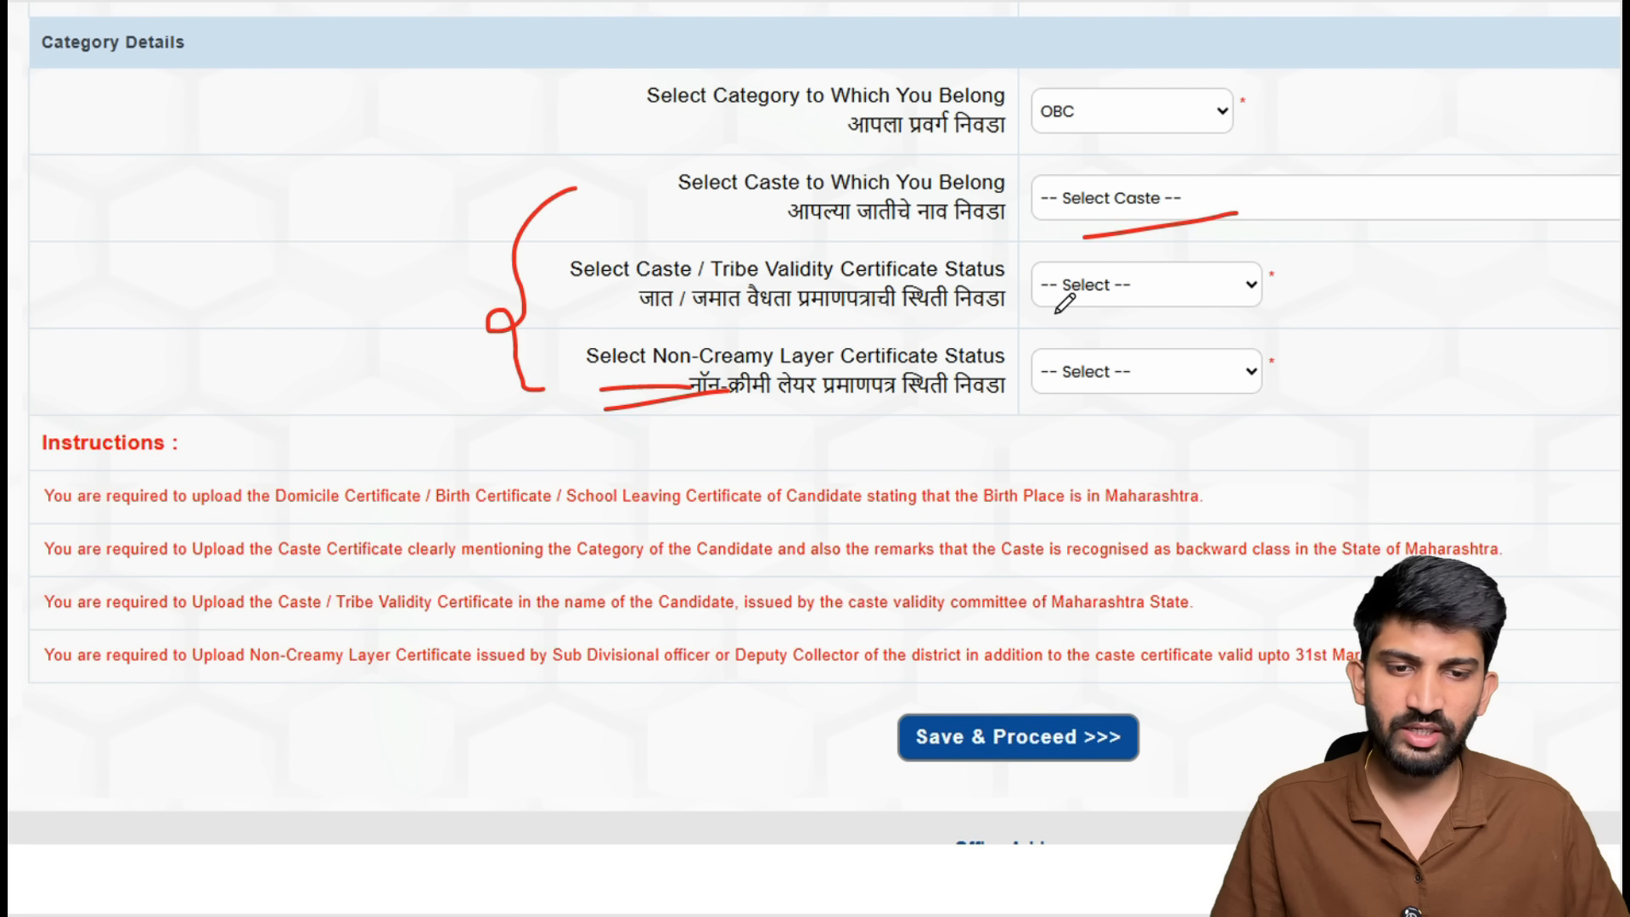
drag(1131, 200, 1207, 136)
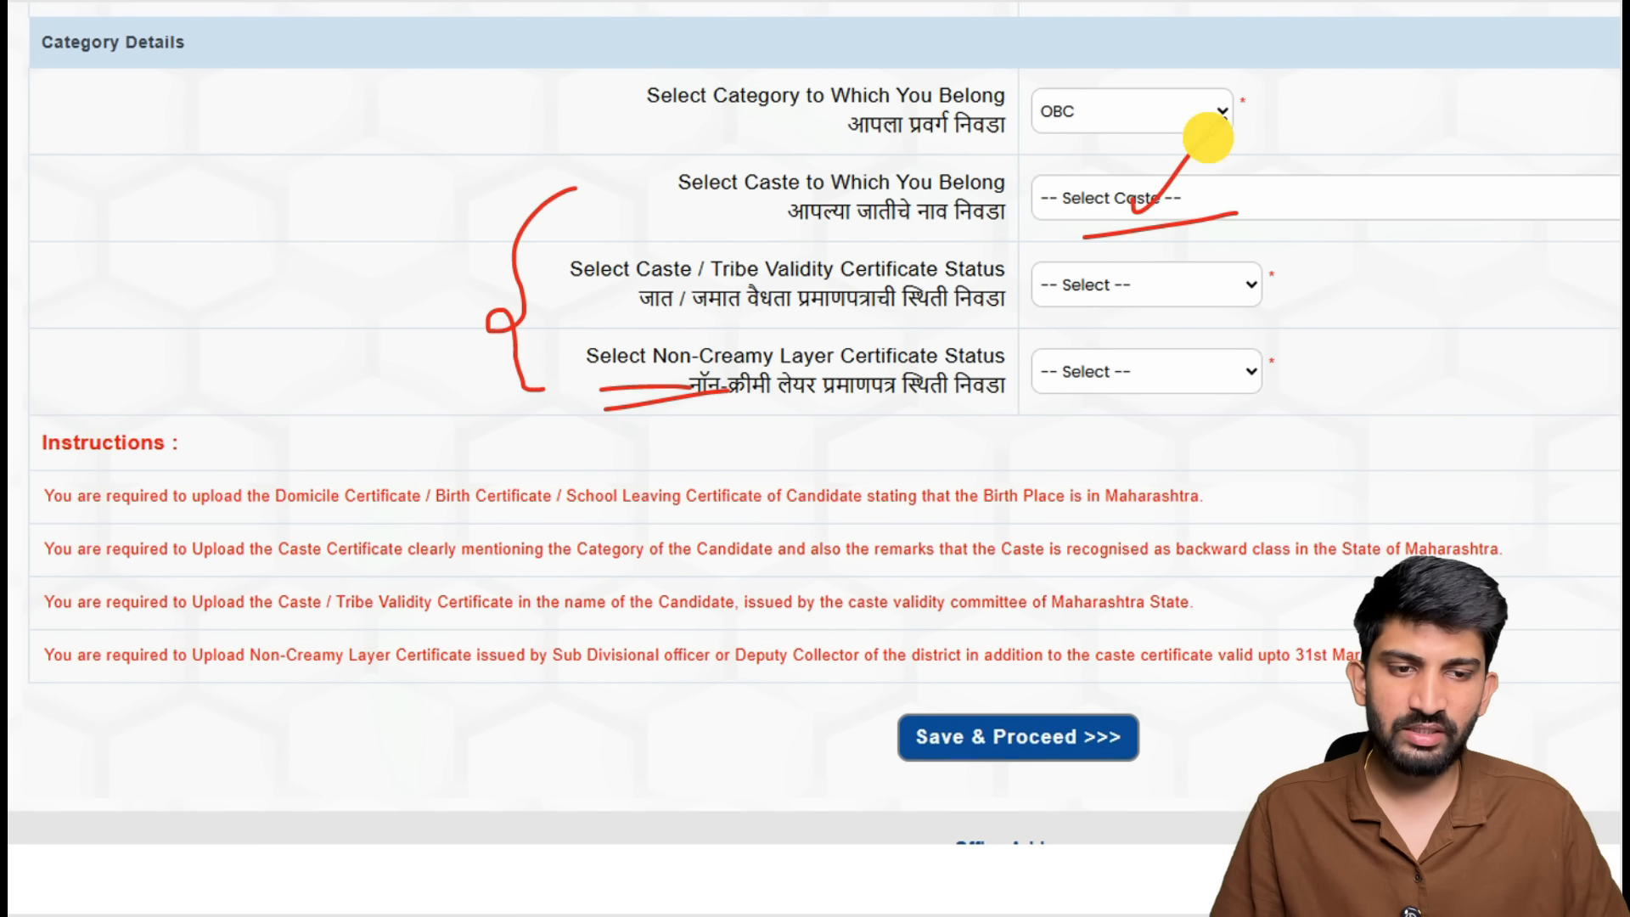
Review the caste validity status options for Kunbi, ticking Available and Applied but Not Received and marking the extra application fields.
click(1137, 284)
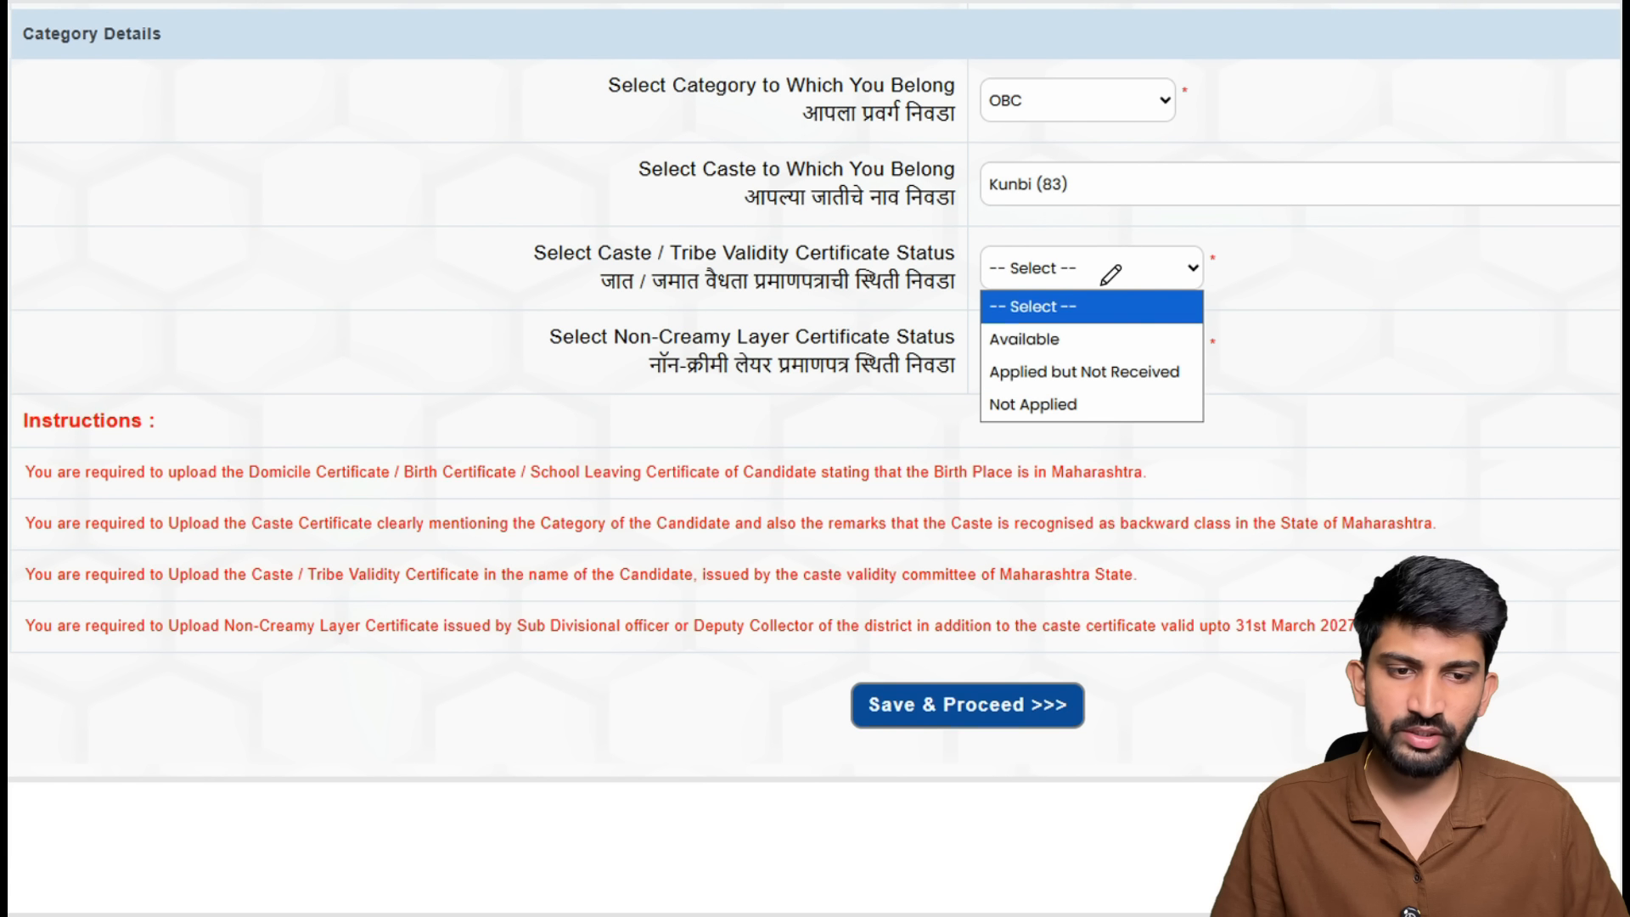
mouse_move(1027, 206)
mouse_down()
mouse_move(978, 167)
mouse_move(959, 183)
mouse_up()
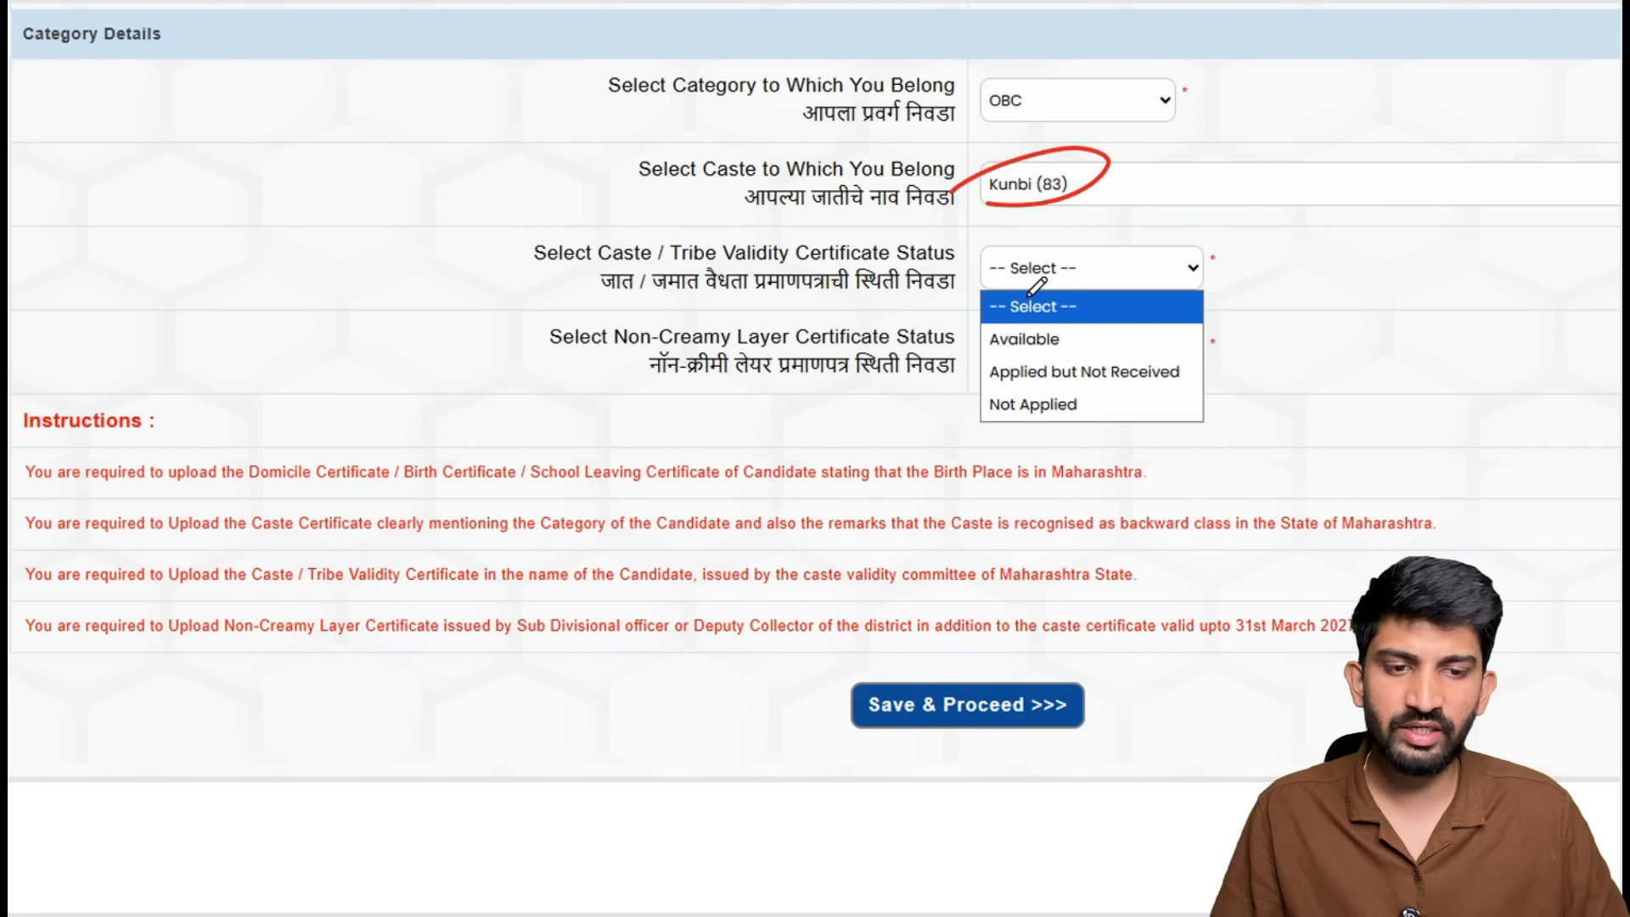
drag(1064, 341, 1090, 327)
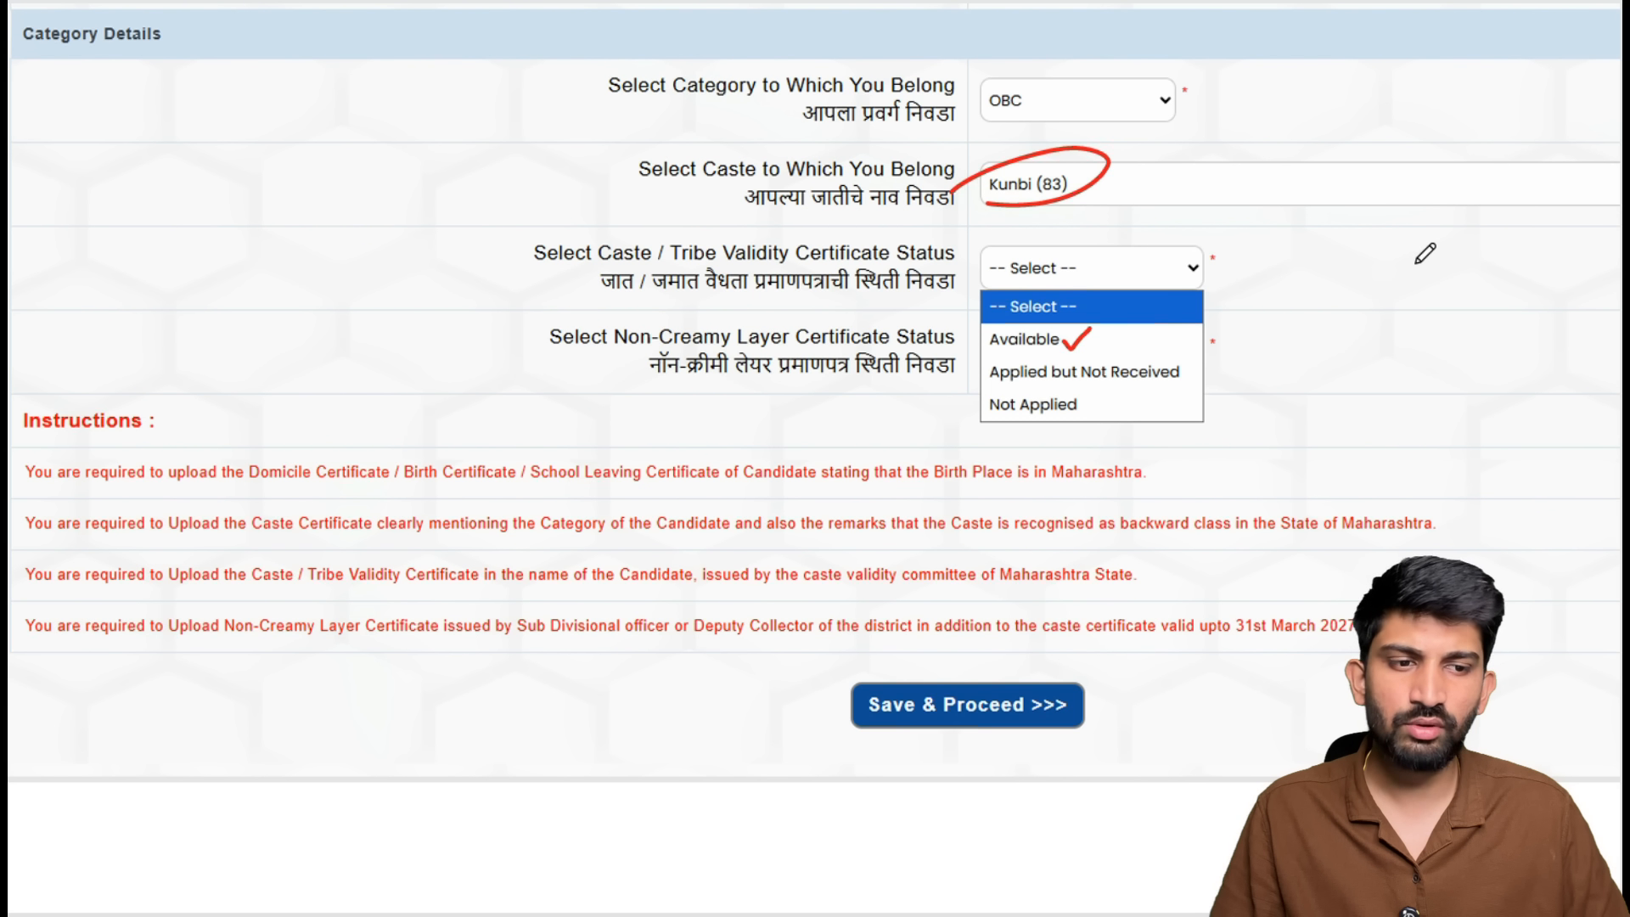
mouse_move(1416, 262)
mouse_down()
mouse_move(1412, 328)
mouse_move(1477, 305)
mouse_up()
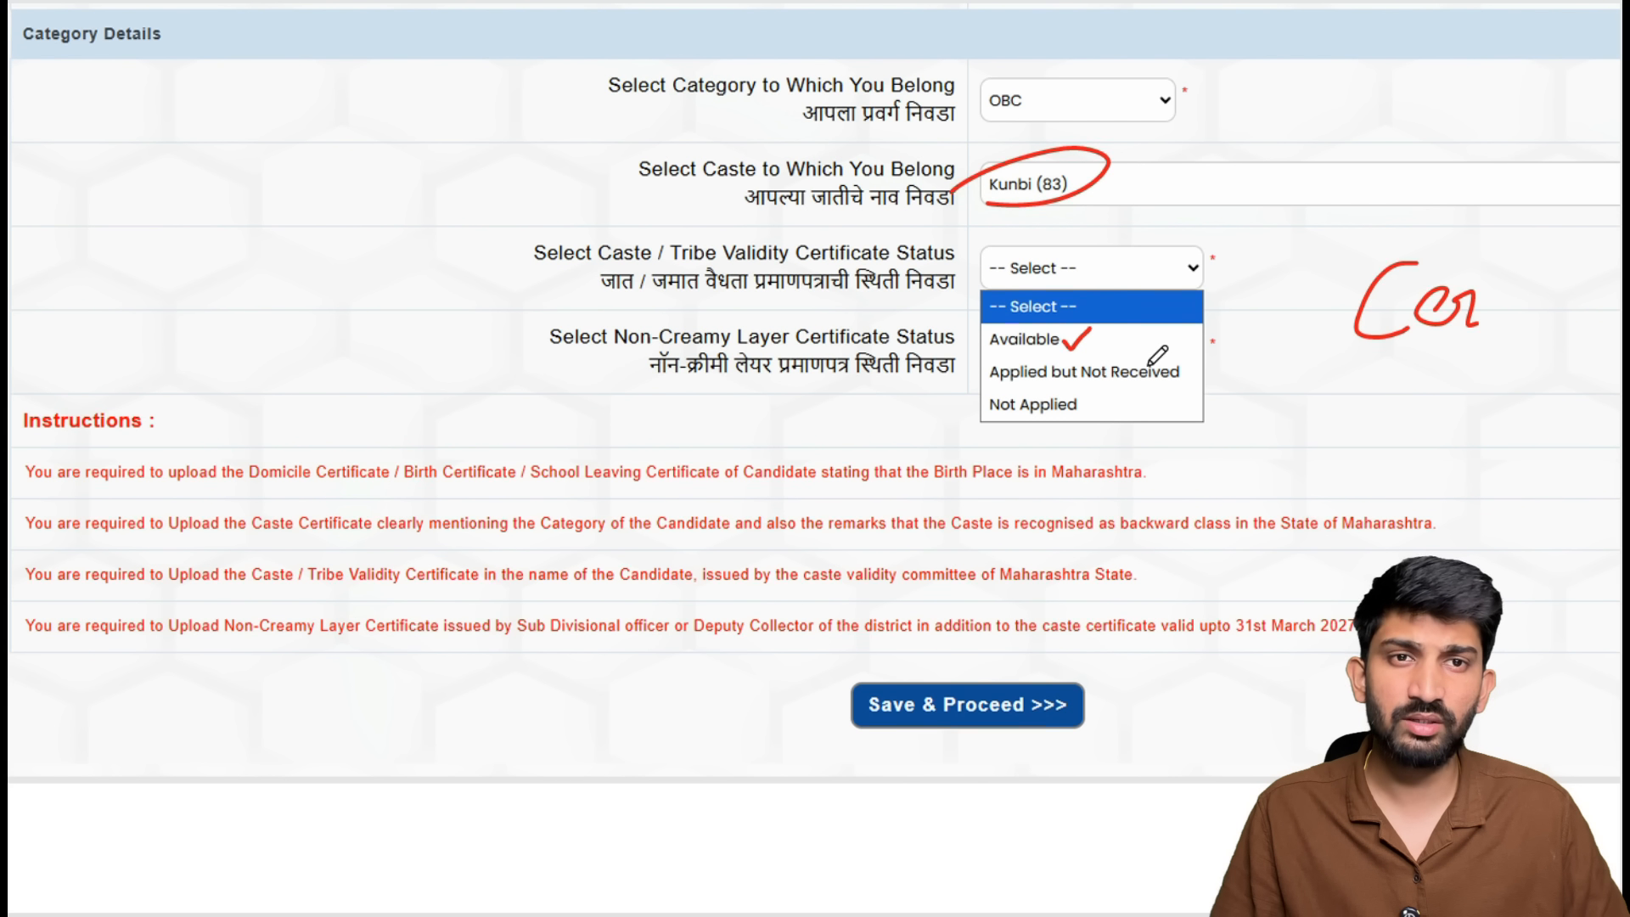
drag(1151, 351, 1179, 341)
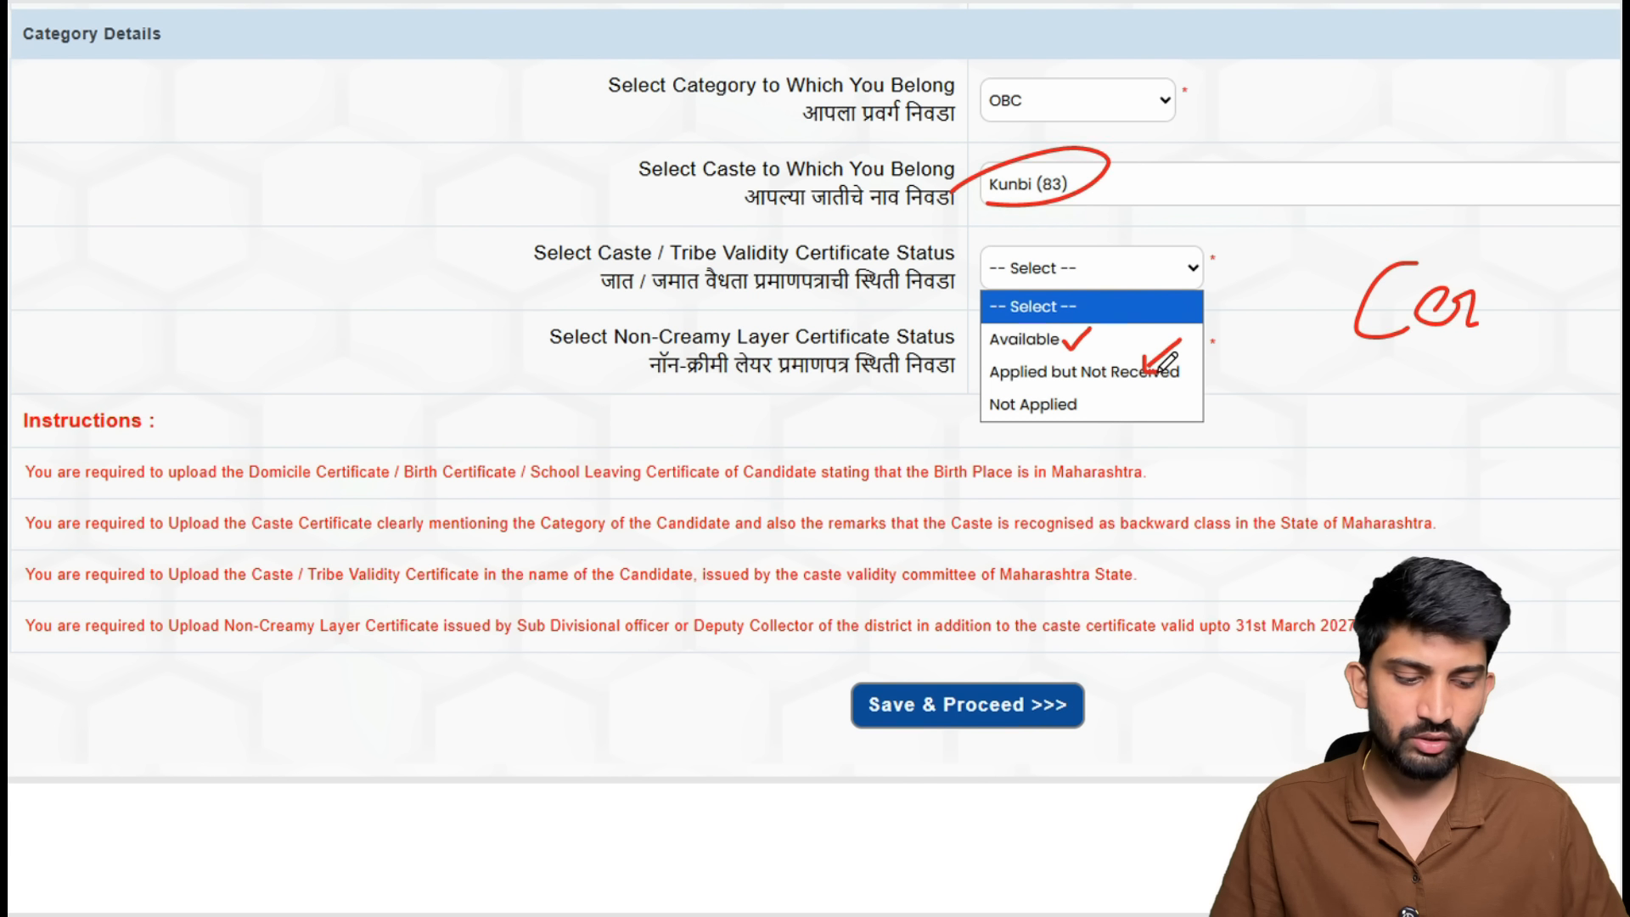
click(1167, 365)
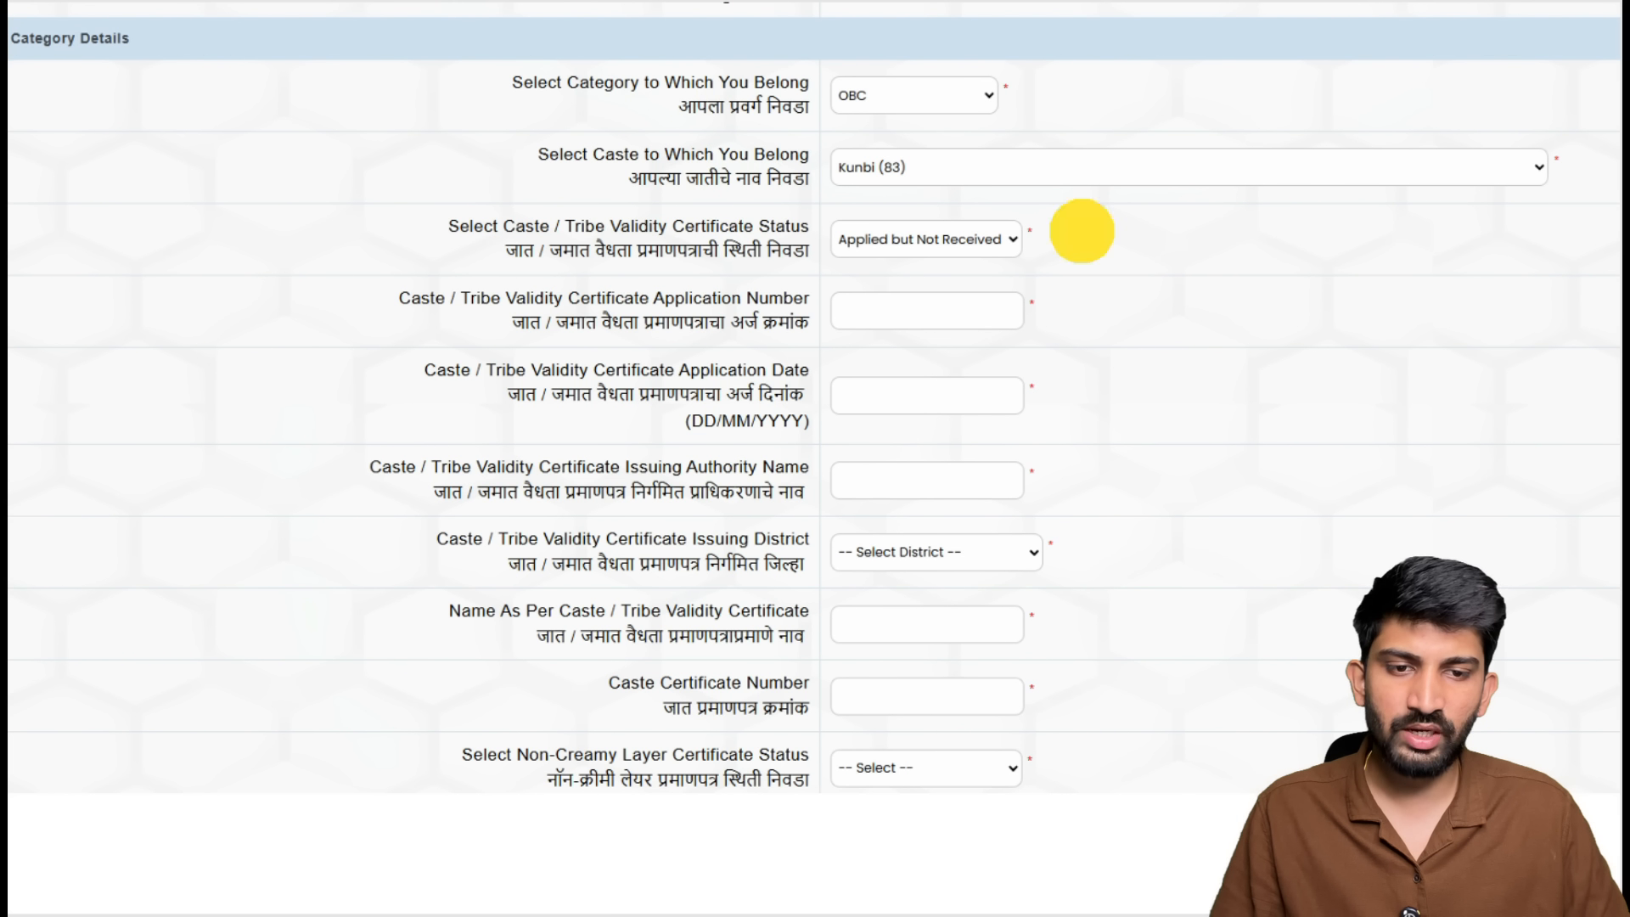
mouse_move(1080, 229)
mouse_down()
mouse_move(1091, 473)
mouse_move(1067, 715)
mouse_up()
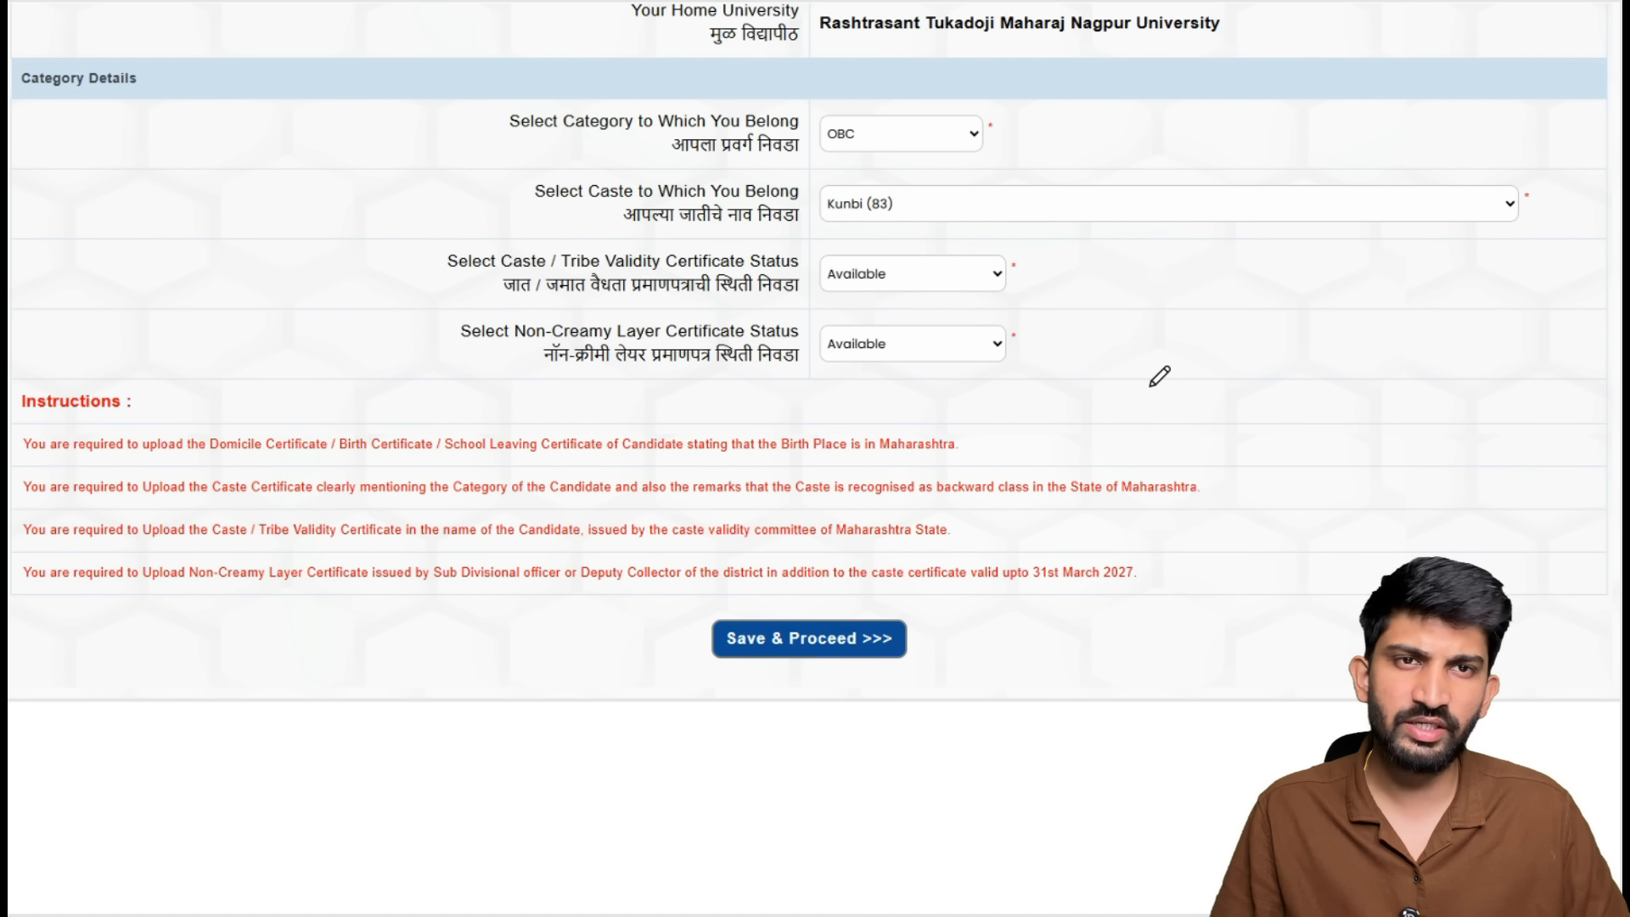
Review the completed OBC details, circling both Available certificate statuses, bracketing the category rows, and ticking beside Save & Proceed.
mouse_move(1245, 350)
mouse_down()
mouse_move(1350, 520)
mouse_move(1196, 351)
mouse_move(1245, 349)
mouse_up()
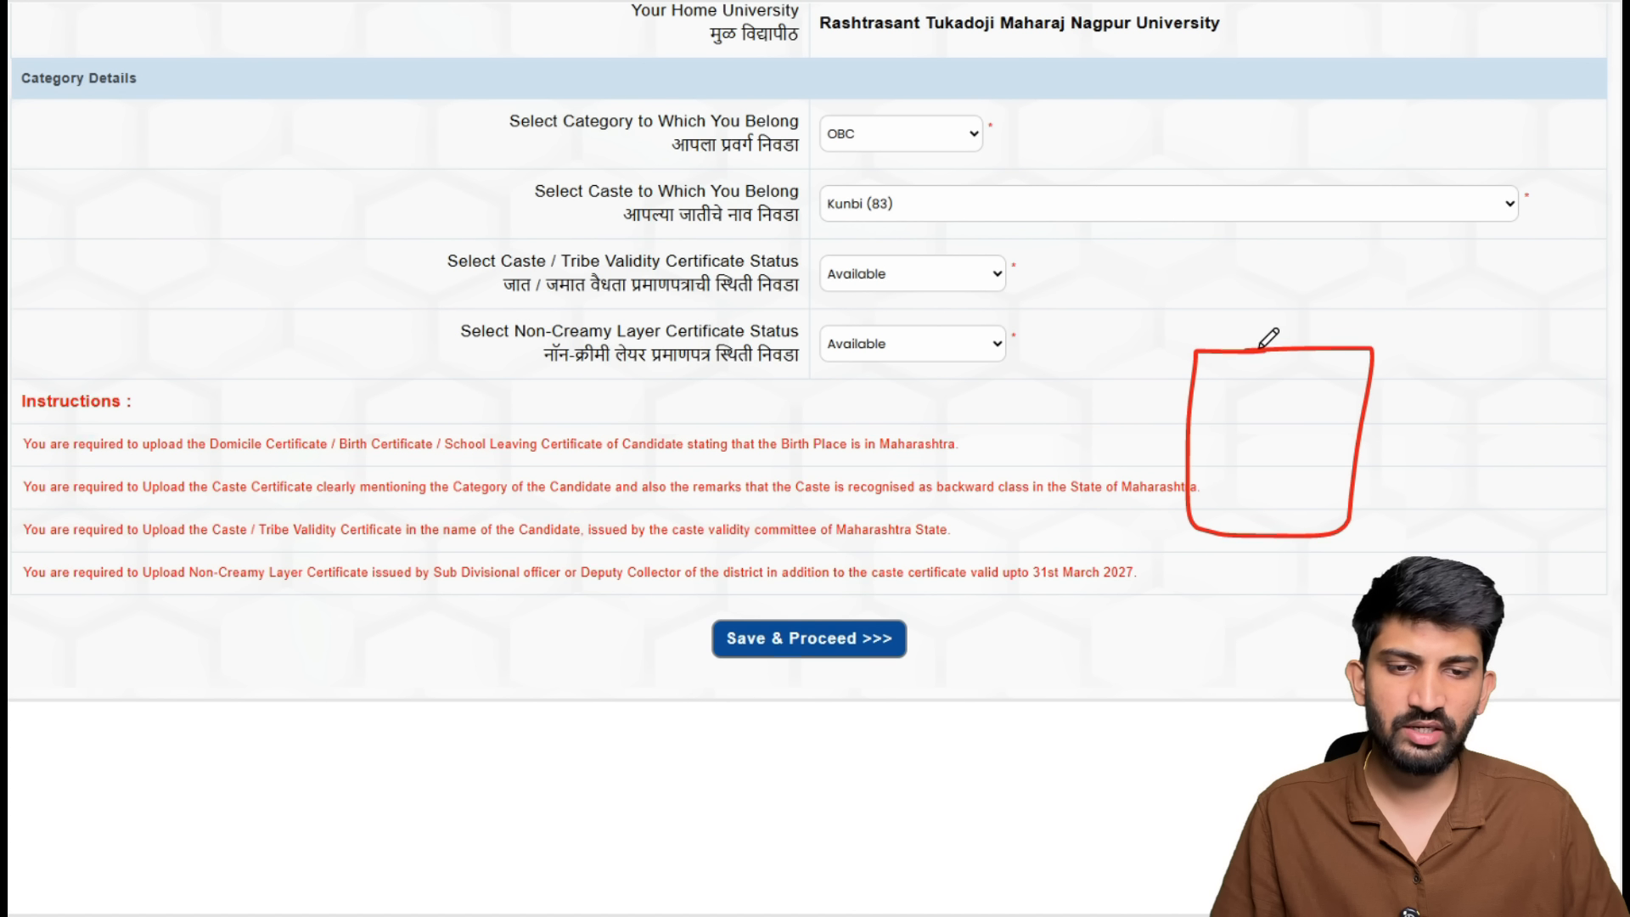
mouse_move(1017, 241)
mouse_down()
mouse_move(832, 232)
mouse_move(884, 339)
mouse_move(1010, 238)
mouse_up()
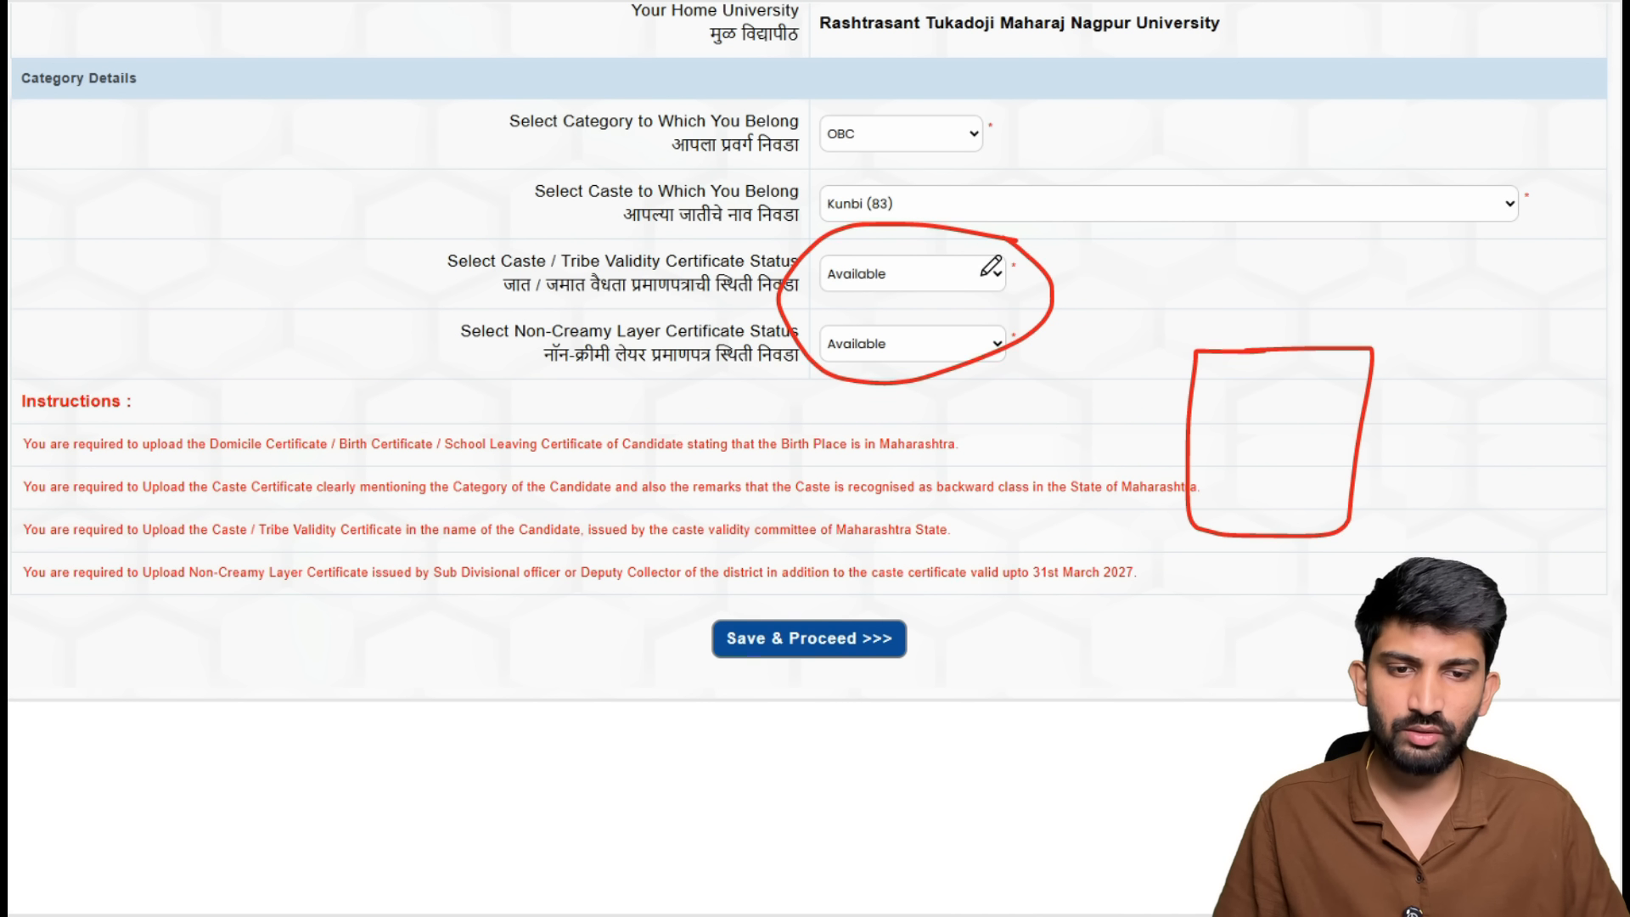
mouse_move(1039, 76)
mouse_down()
mouse_move(1077, 116)
mouse_move(1037, 418)
mouse_up()
drag(668, 665, 827, 586)
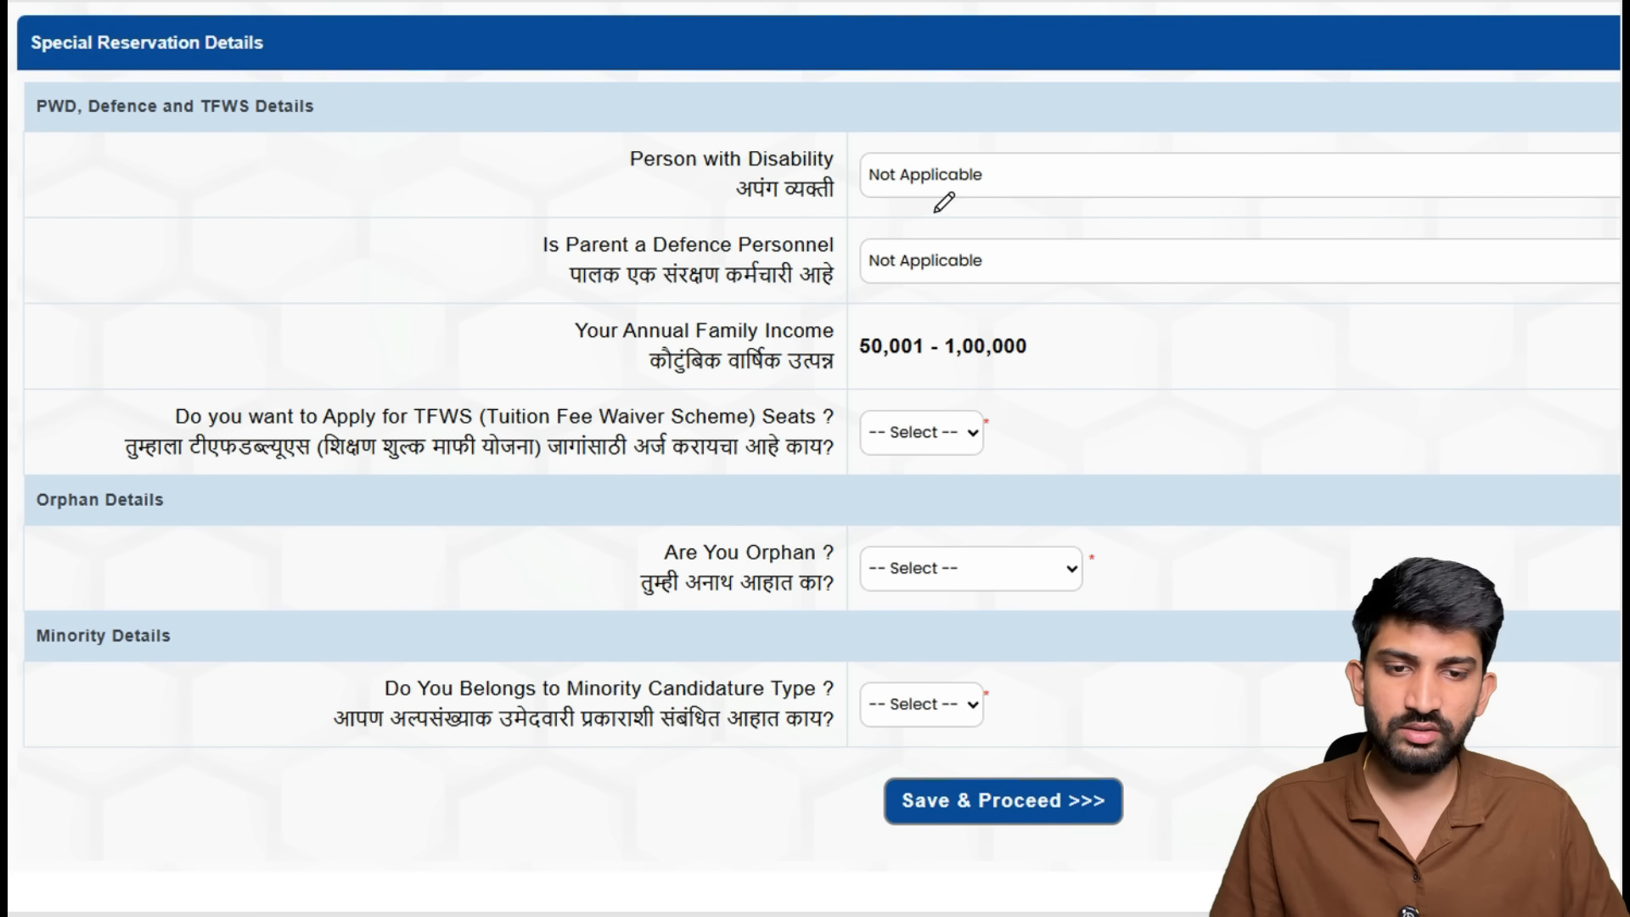
Review the Person with Disability and defence personnel options, underlining Not Applicable for disability and pointing an arrow at the defence row.
drag(825, 202, 967, 207)
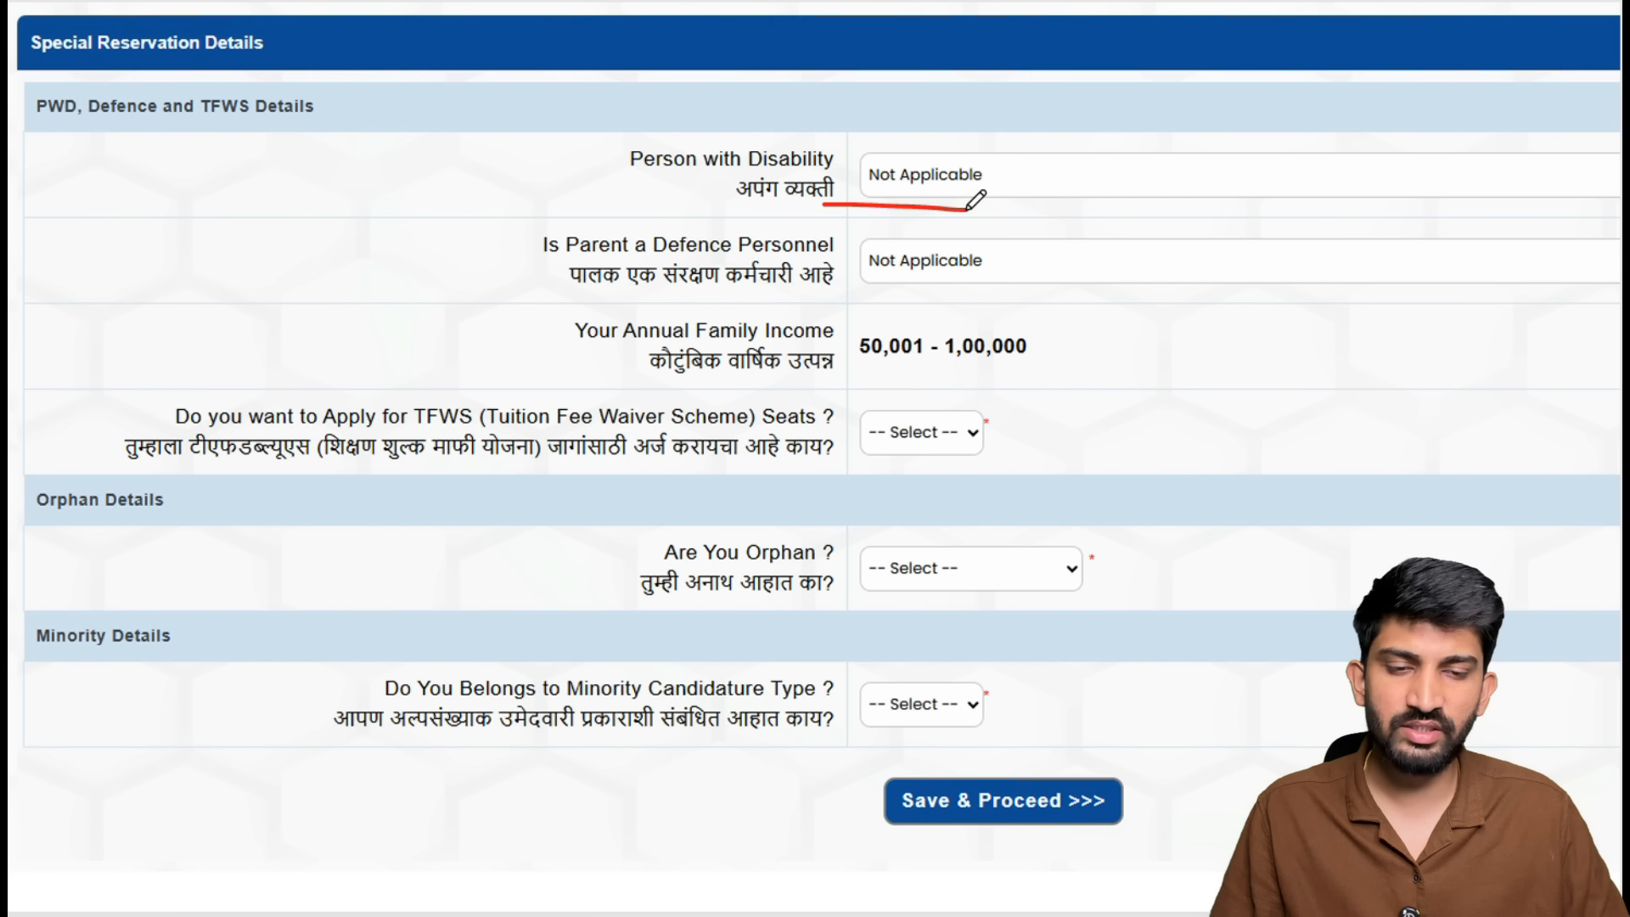
click(1189, 174)
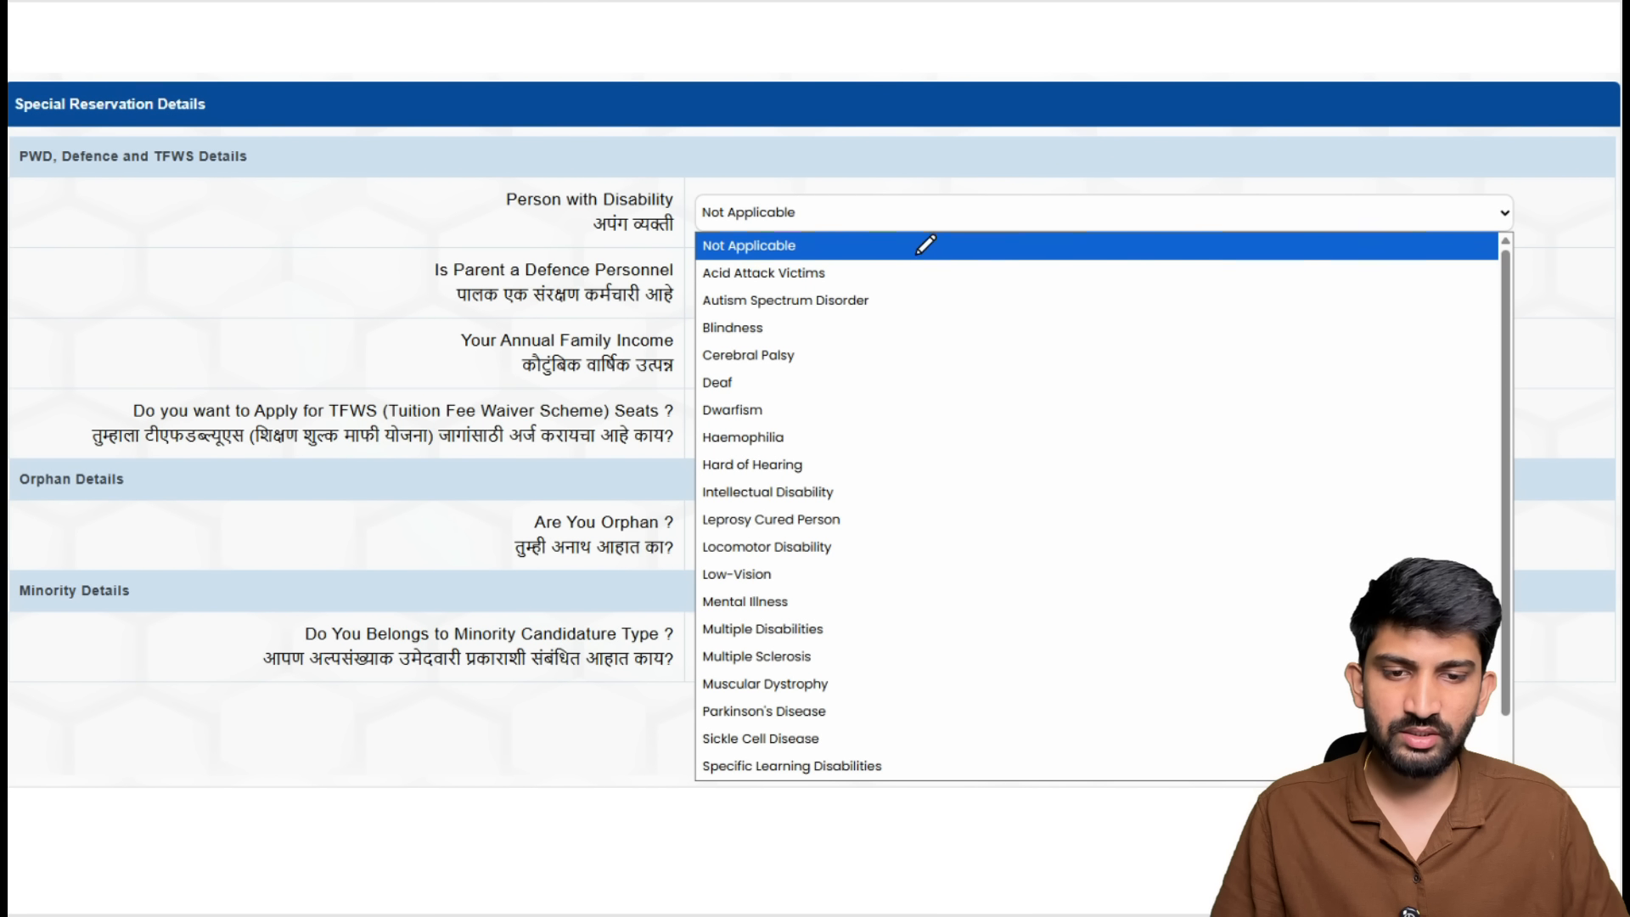
mouse_move(915, 256)
mouse_down()
mouse_move(964, 444)
mouse_move(949, 623)
mouse_move(888, 689)
mouse_up()
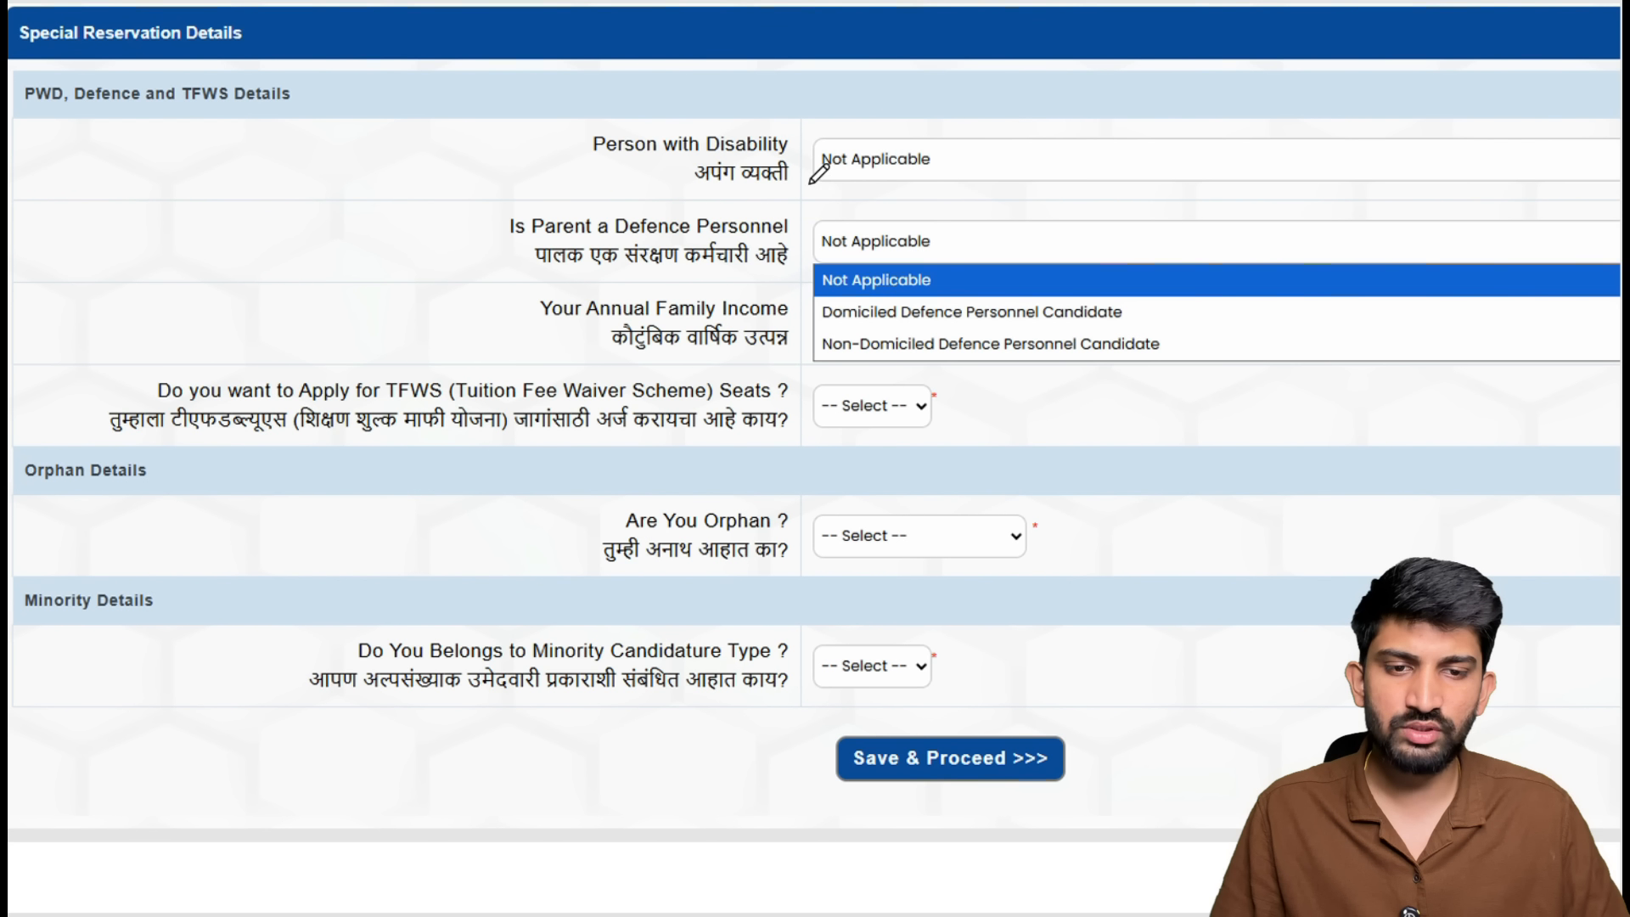
drag(811, 183, 989, 180)
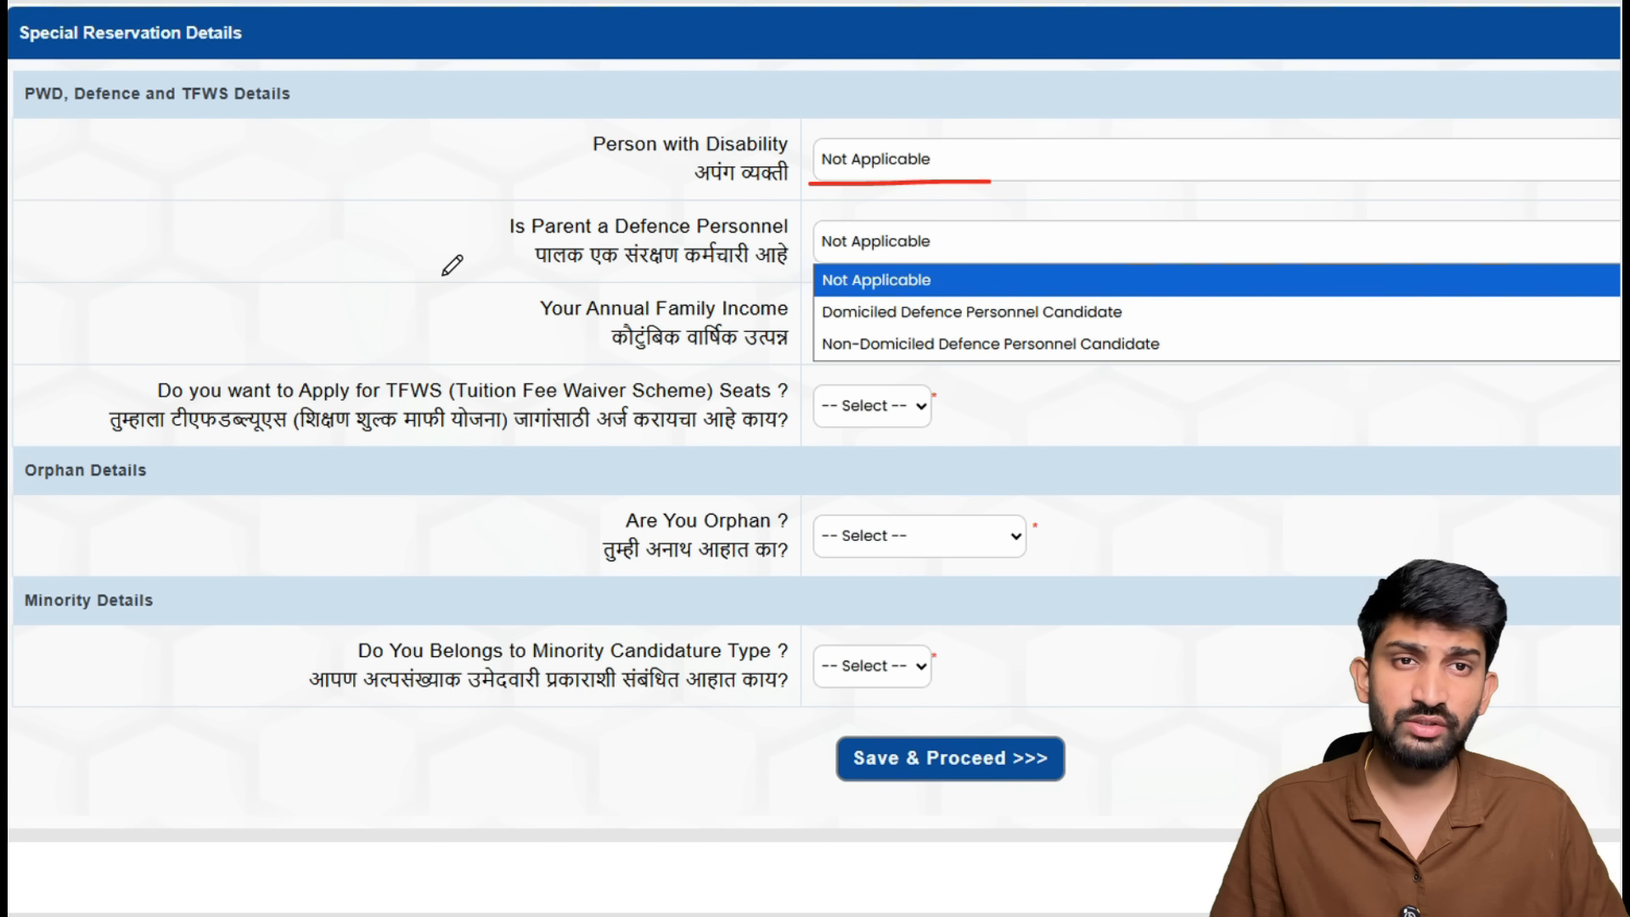
mouse_move(407, 275)
mouse_down()
mouse_move(492, 253)
mouse_move(472, 286)
mouse_up()
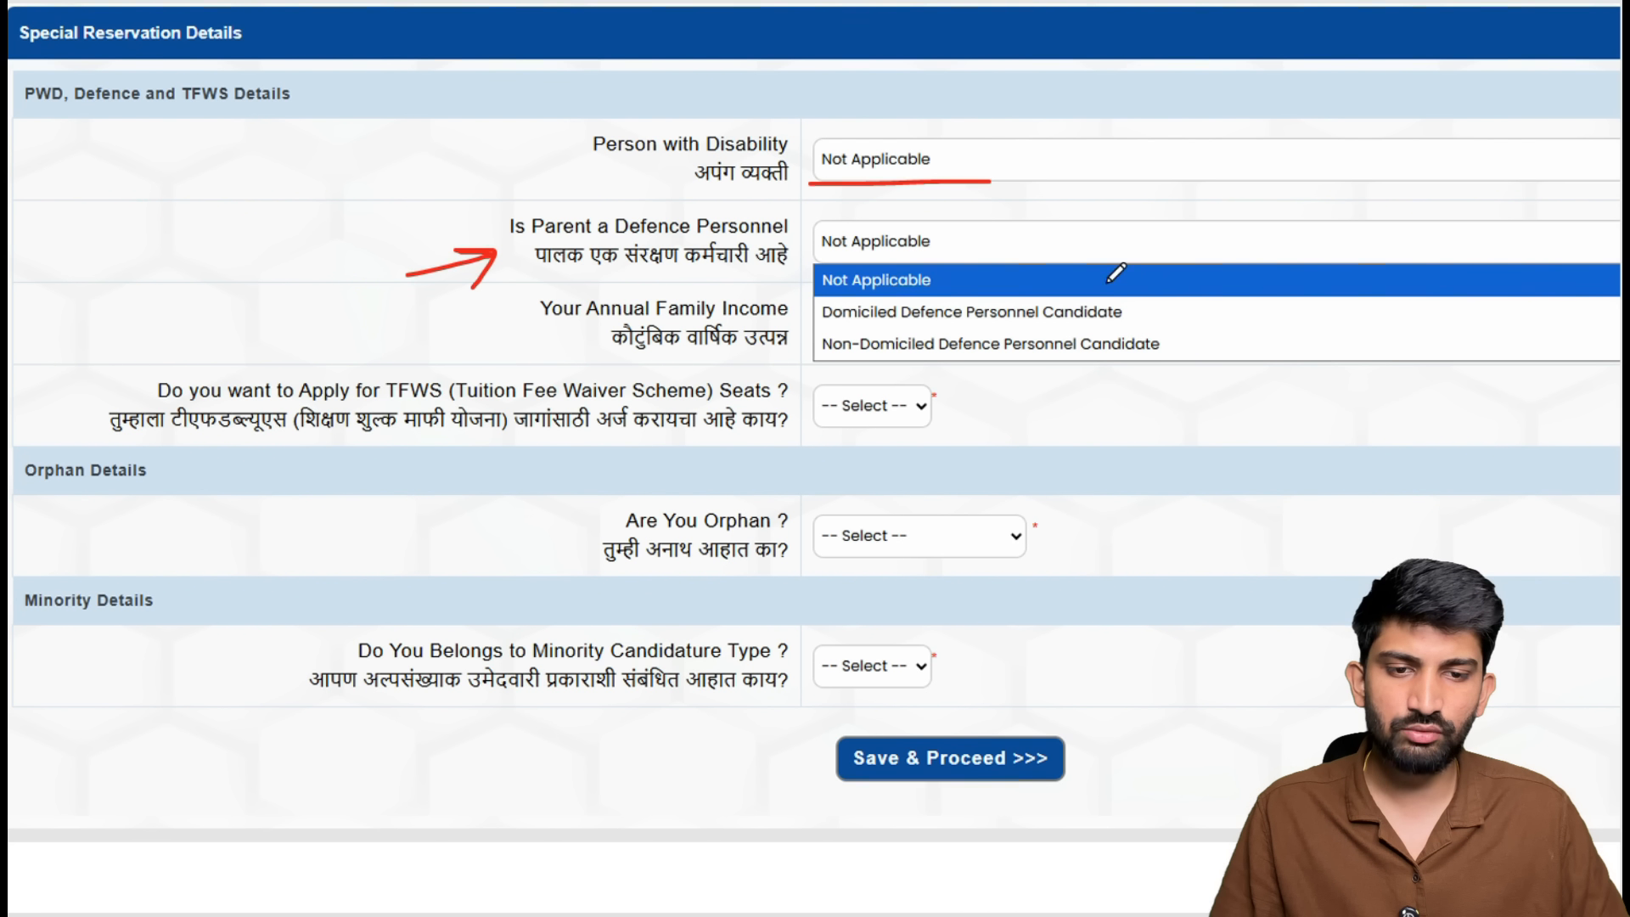
mouse_move(1174, 303)
mouse_down()
mouse_move(1219, 334)
mouse_move(1204, 360)
mouse_up()
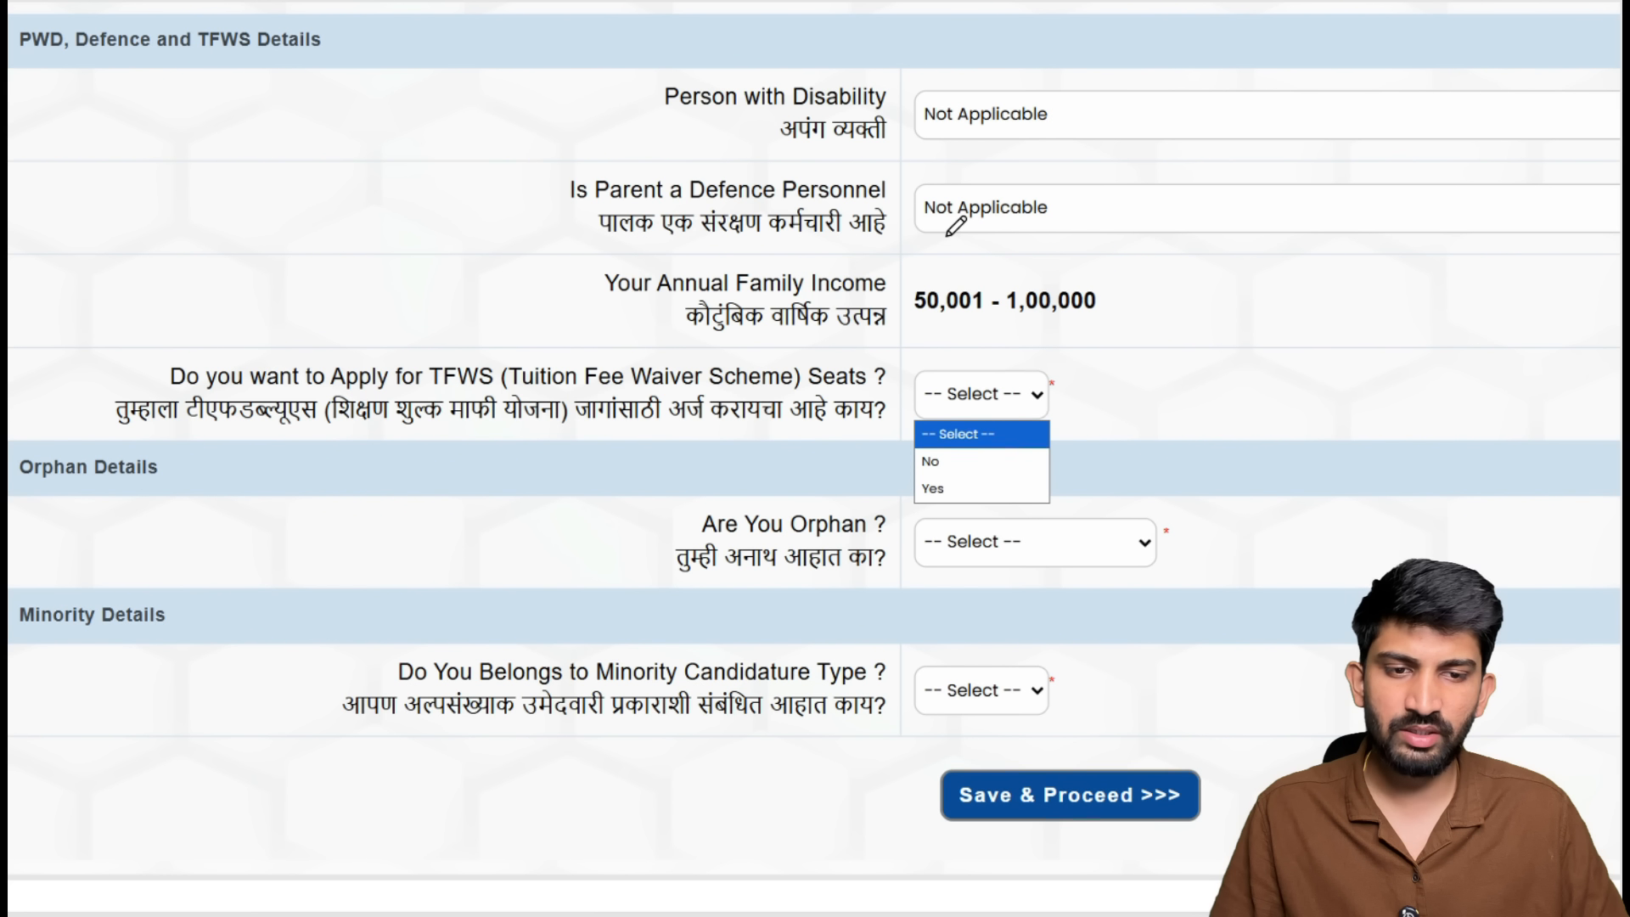
Review the disability and defence rows, bracketing both Not Applicable values, underlining the annual family income and writing 8L beside it.
drag(1088, 100, 1084, 213)
drag(870, 325, 1095, 340)
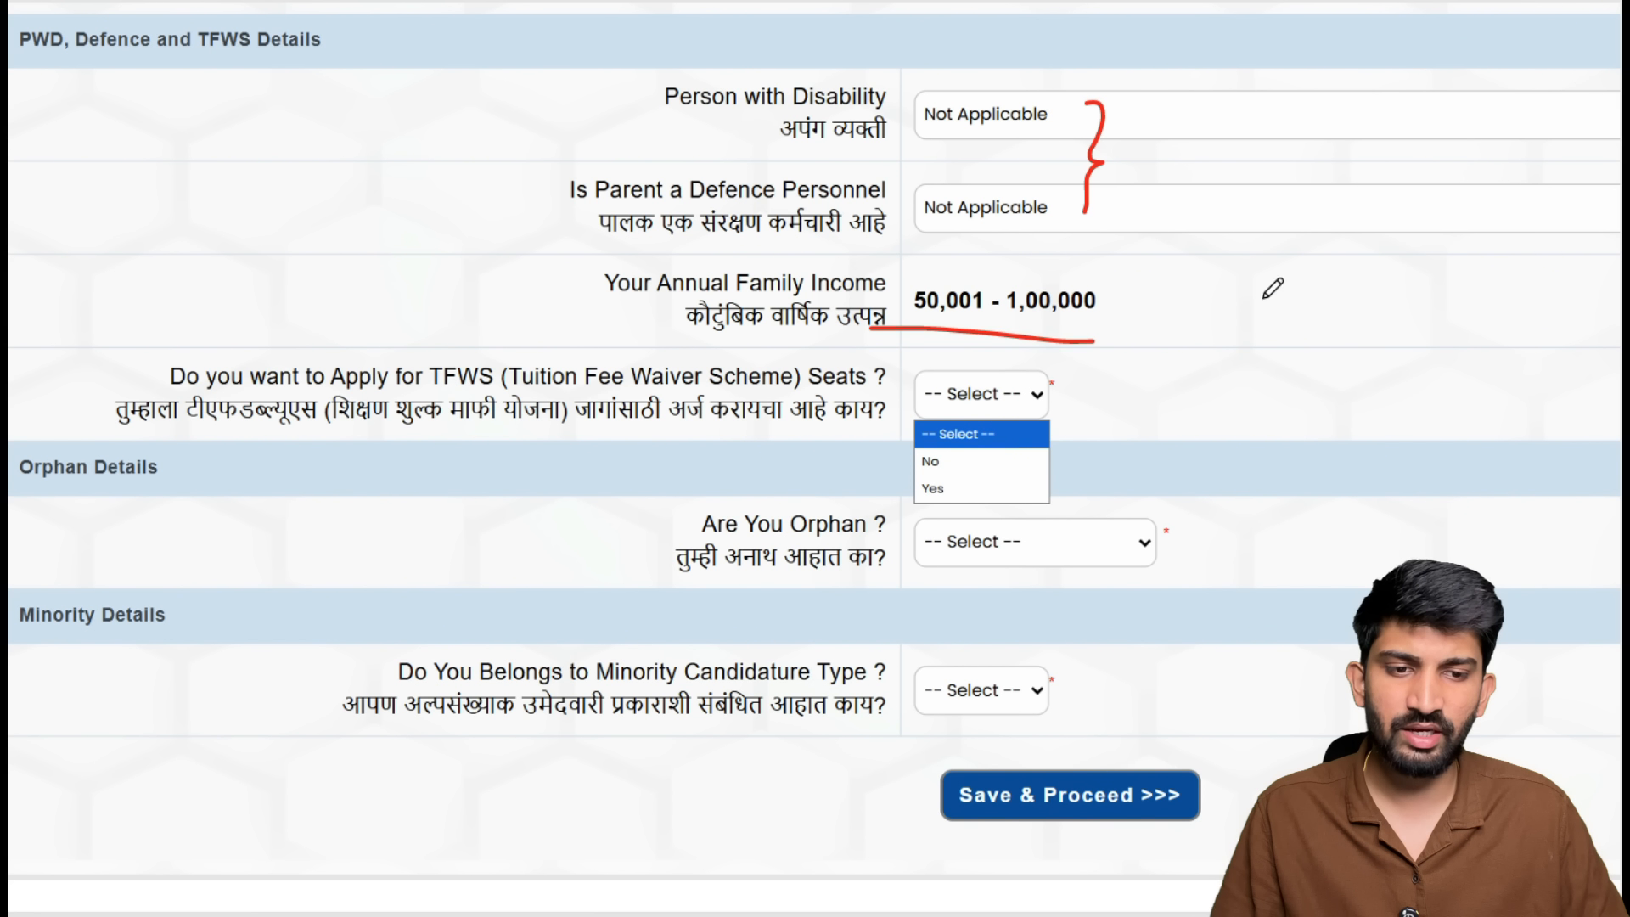
mouse_move(1360, 235)
mouse_down()
mouse_move(1317, 247)
mouse_move(1322, 373)
mouse_move(1335, 240)
mouse_up()
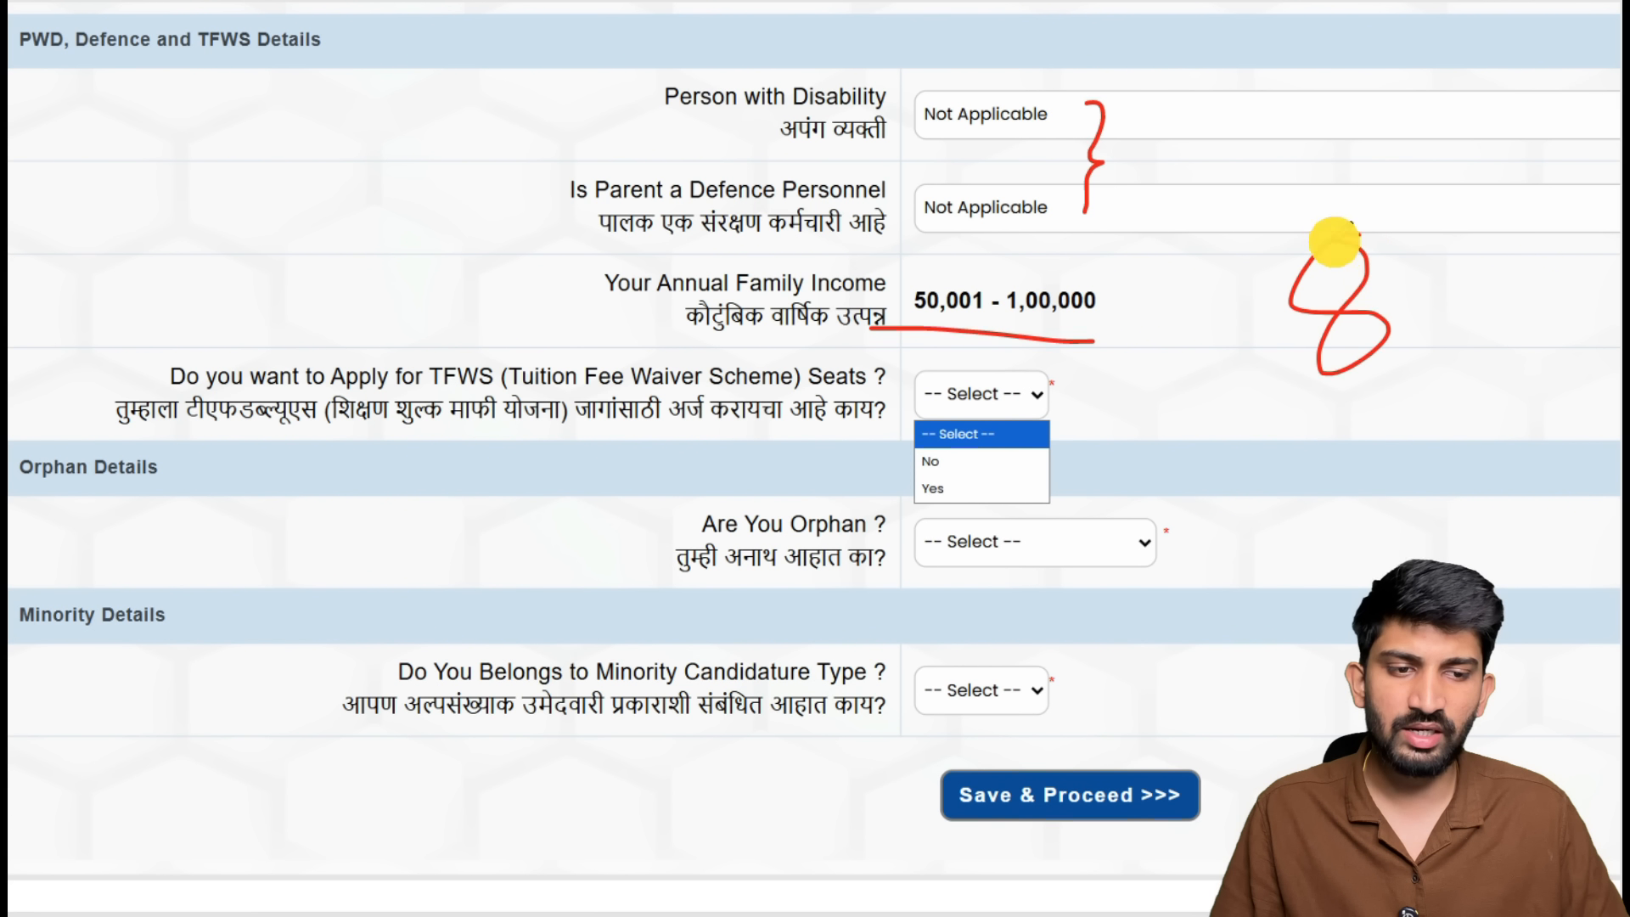
drag(1444, 247, 1484, 352)
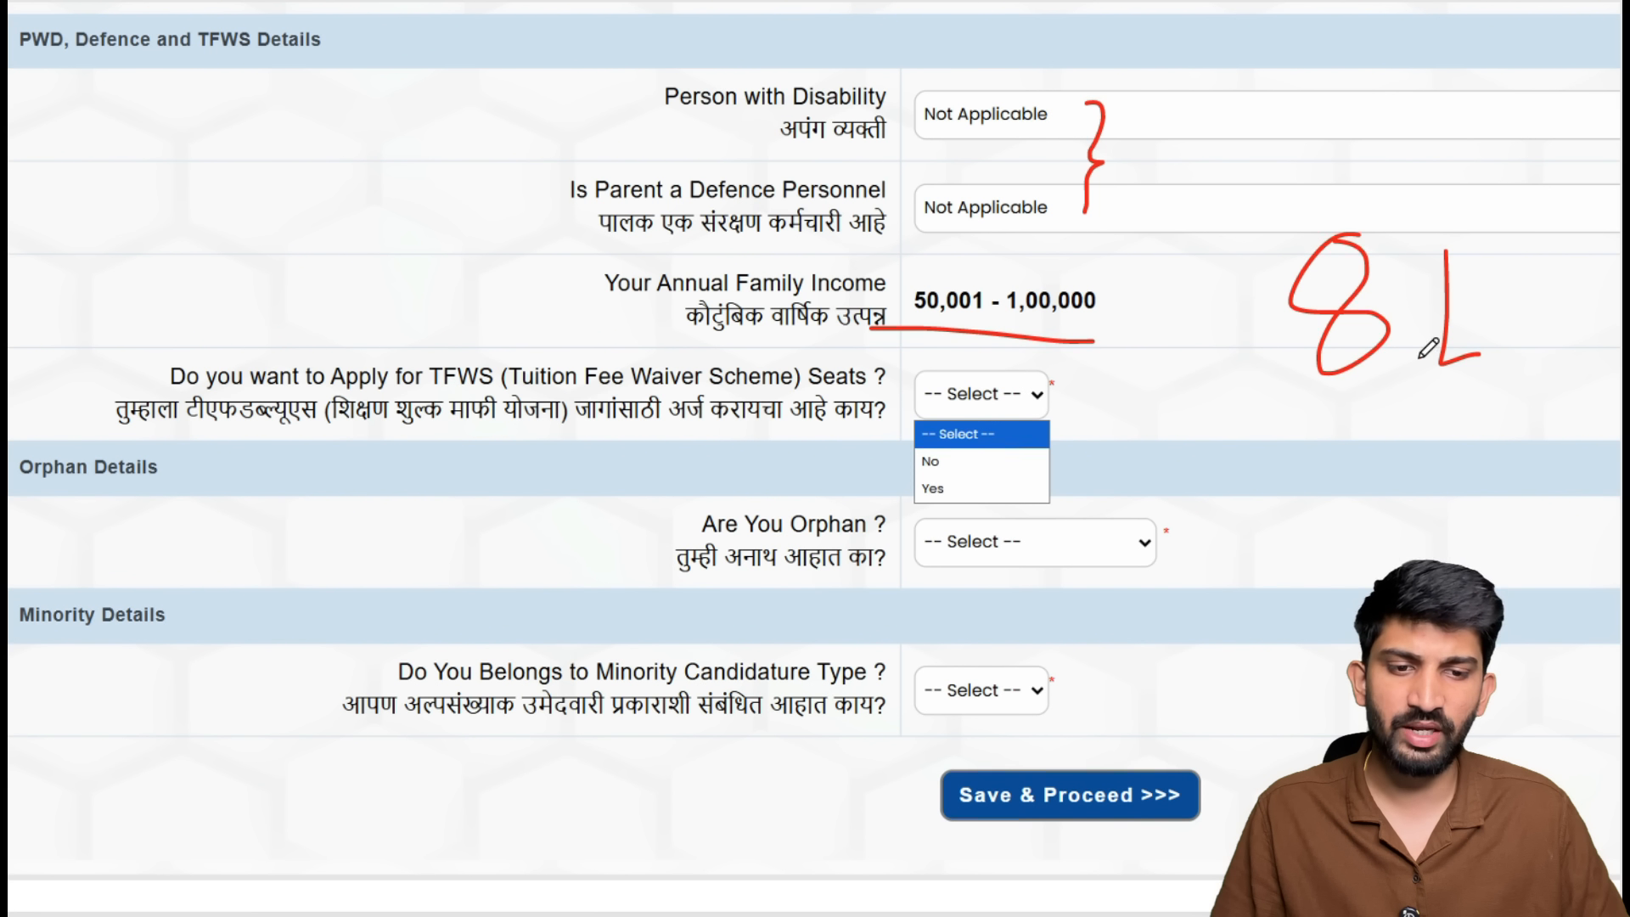
Choose Yes for applying for TFWS seats, then underline the parents' income certificate note and mark its 8 Lacs limit.
click(933, 488)
drag(138, 869, 558, 844)
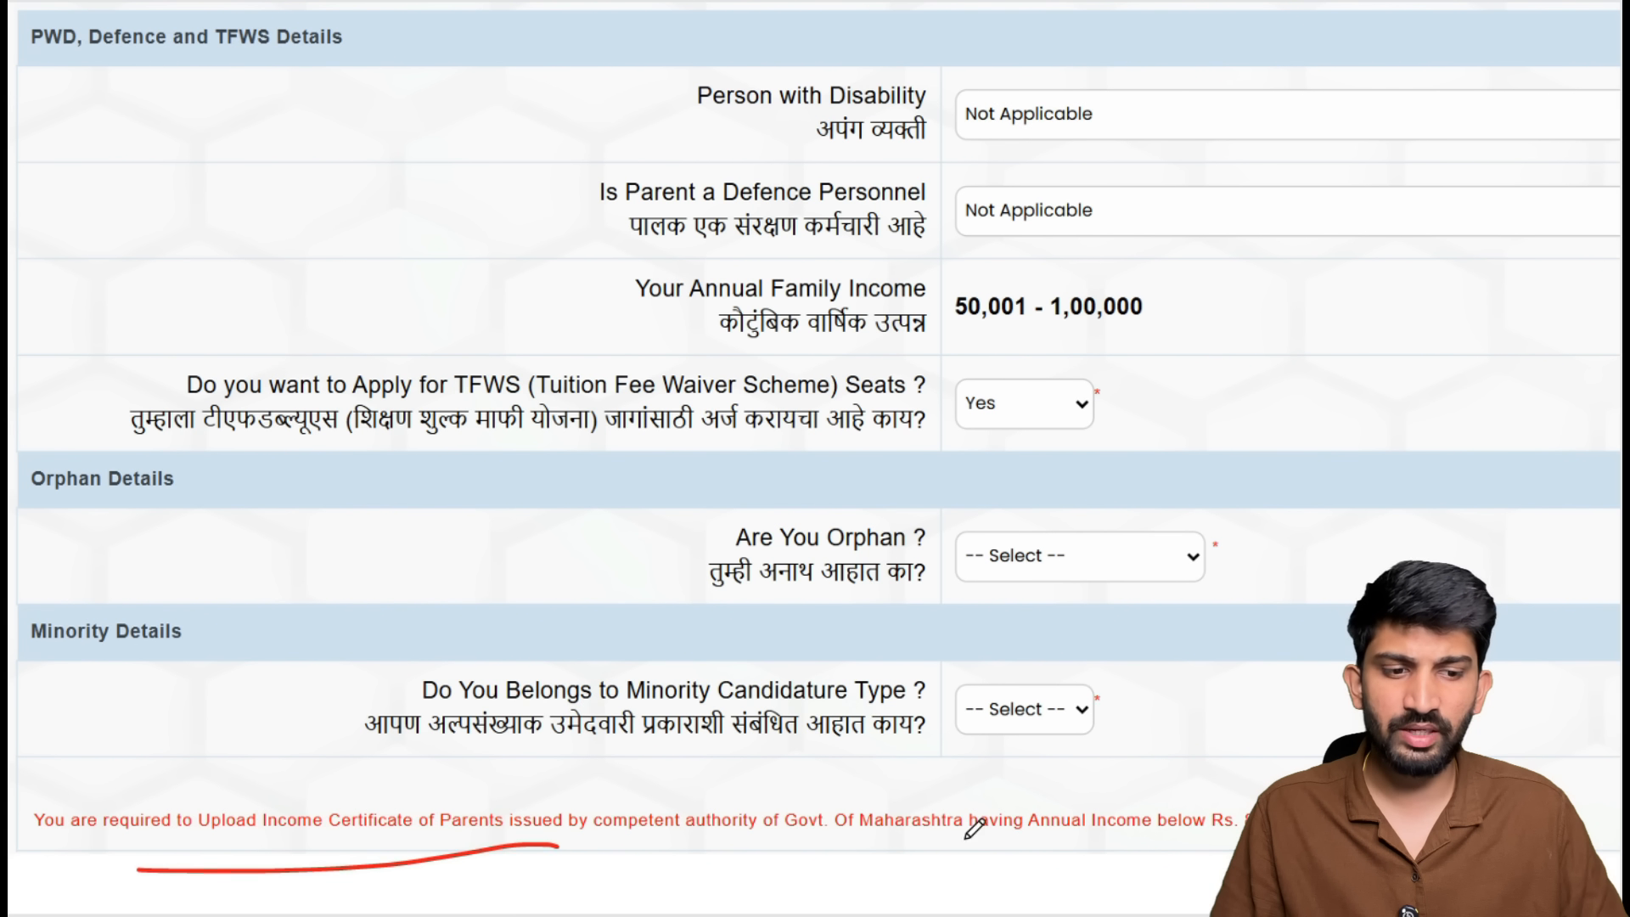
mouse_move(1256, 766)
mouse_down()
mouse_move(1146, 815)
mouse_move(1223, 862)
mouse_move(1265, 767)
mouse_up()
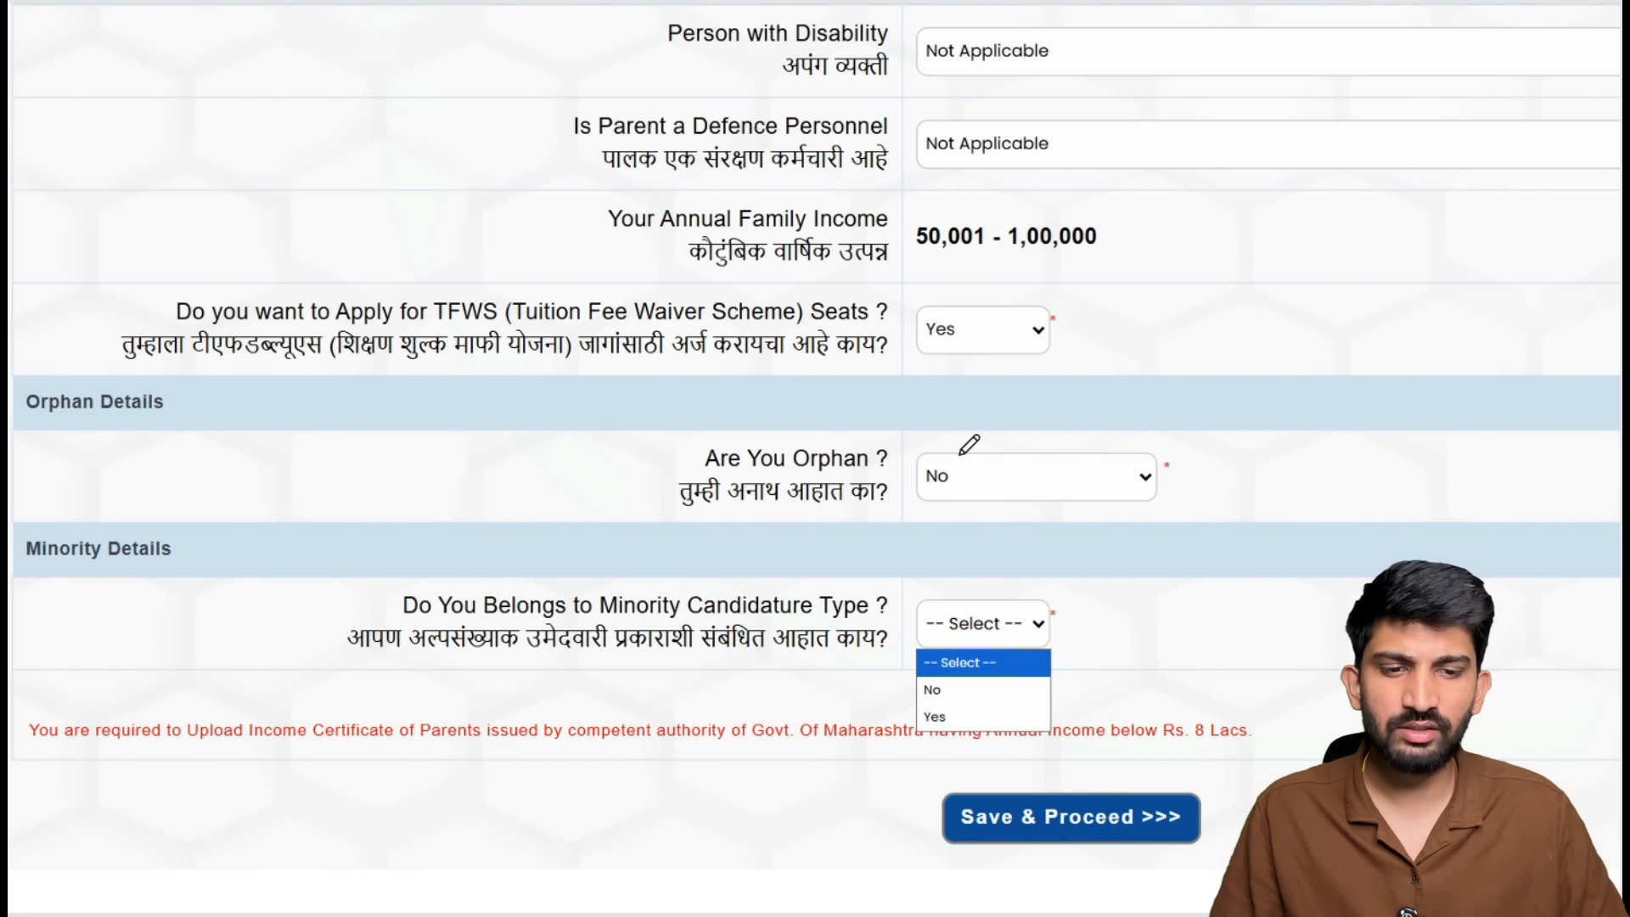
Circle No for the orphan question, point an arrow at the minority candidature question, and mark and choose Yes there.
drag(925, 461, 951, 466)
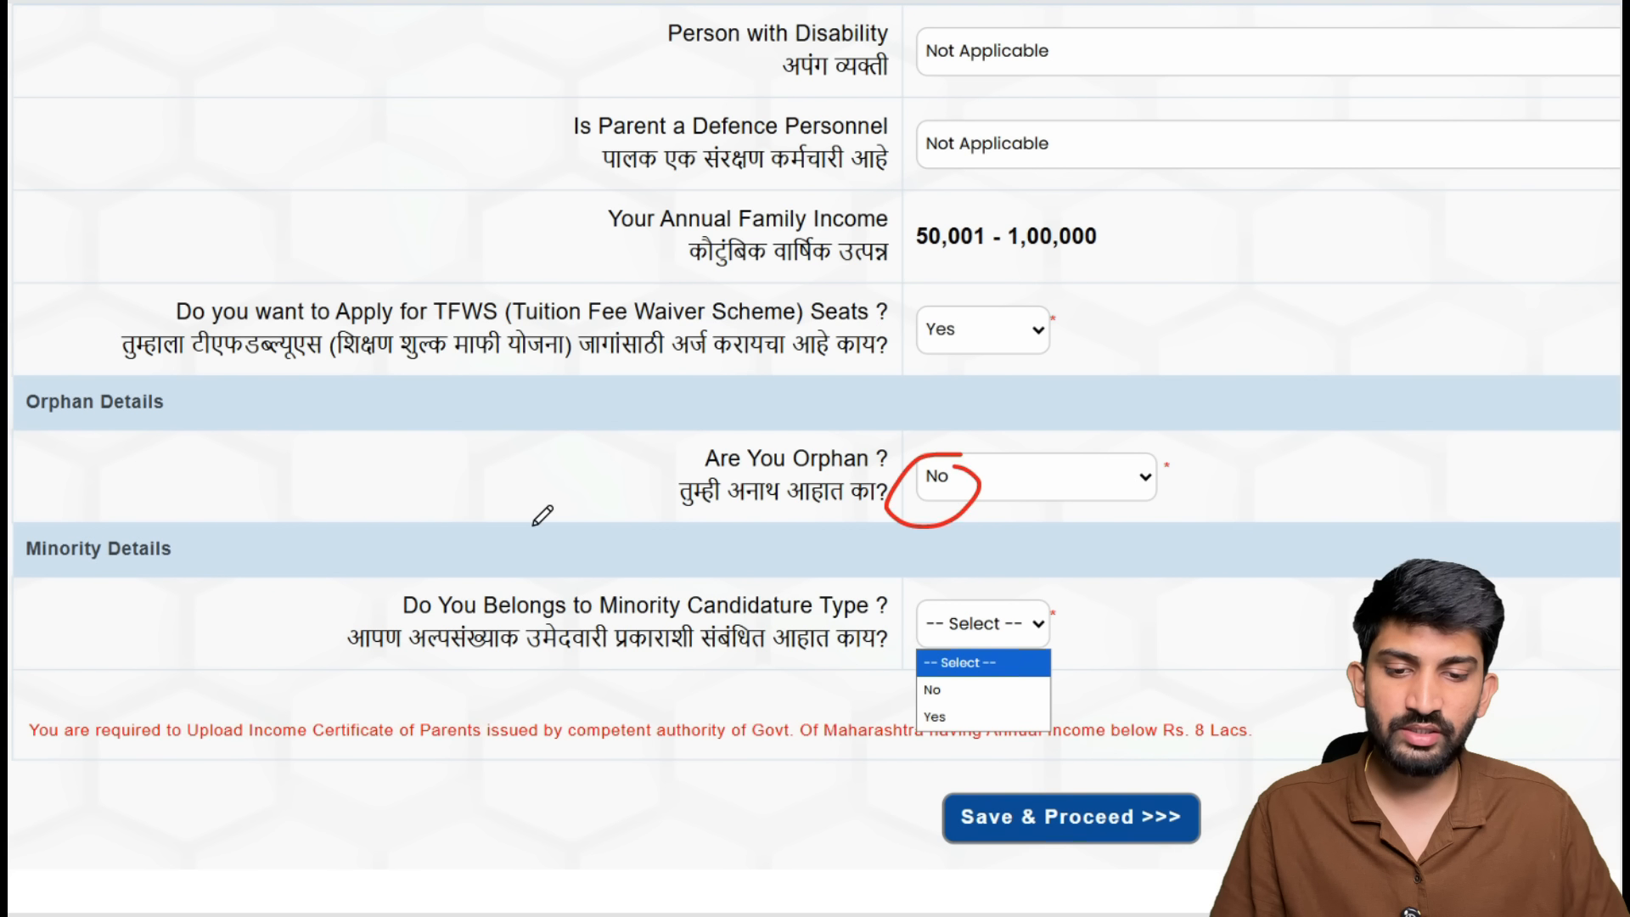
mouse_move(533, 524)
mouse_down()
mouse_move(584, 551)
mouse_move(564, 577)
mouse_move(598, 590)
mouse_move(618, 548)
mouse_up()
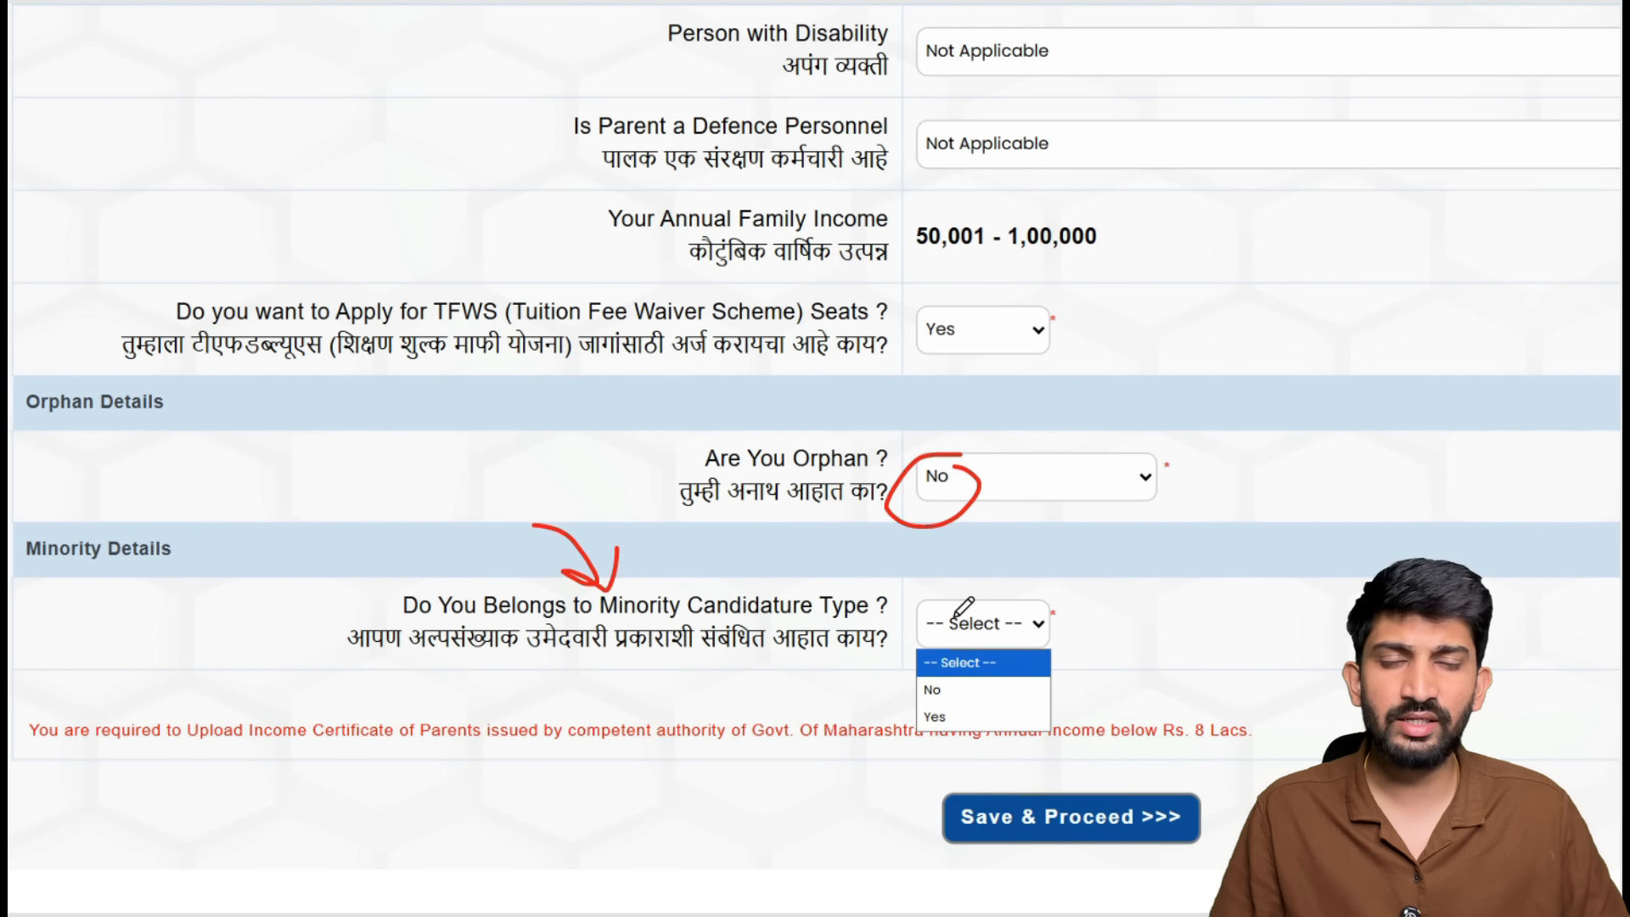
drag(959, 715, 1016, 681)
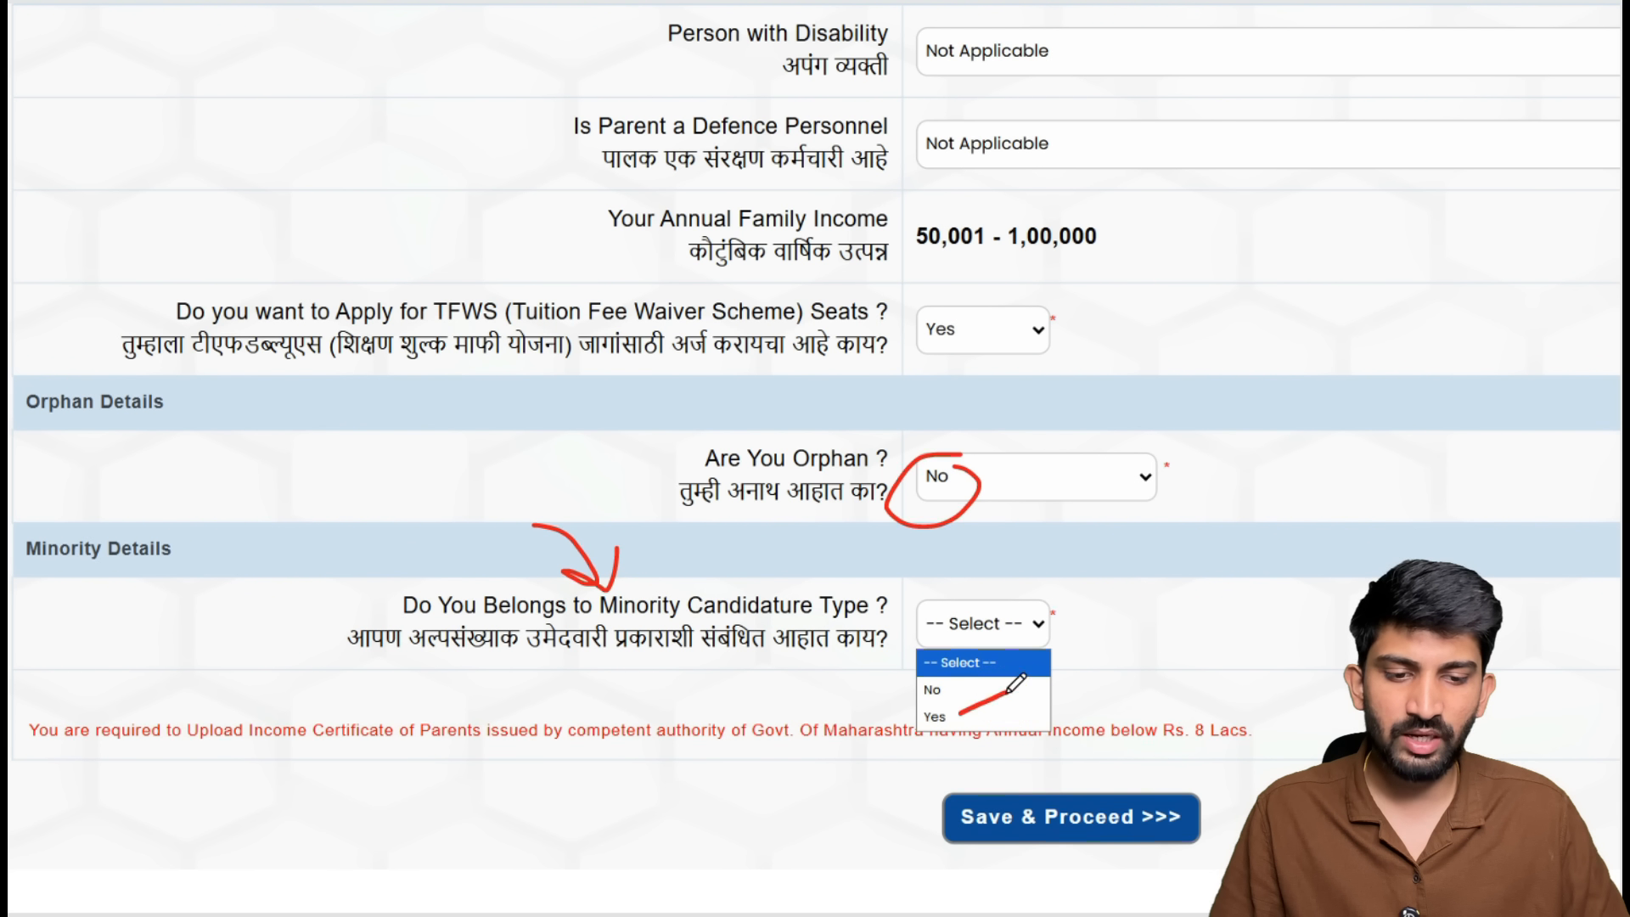
click(934, 717)
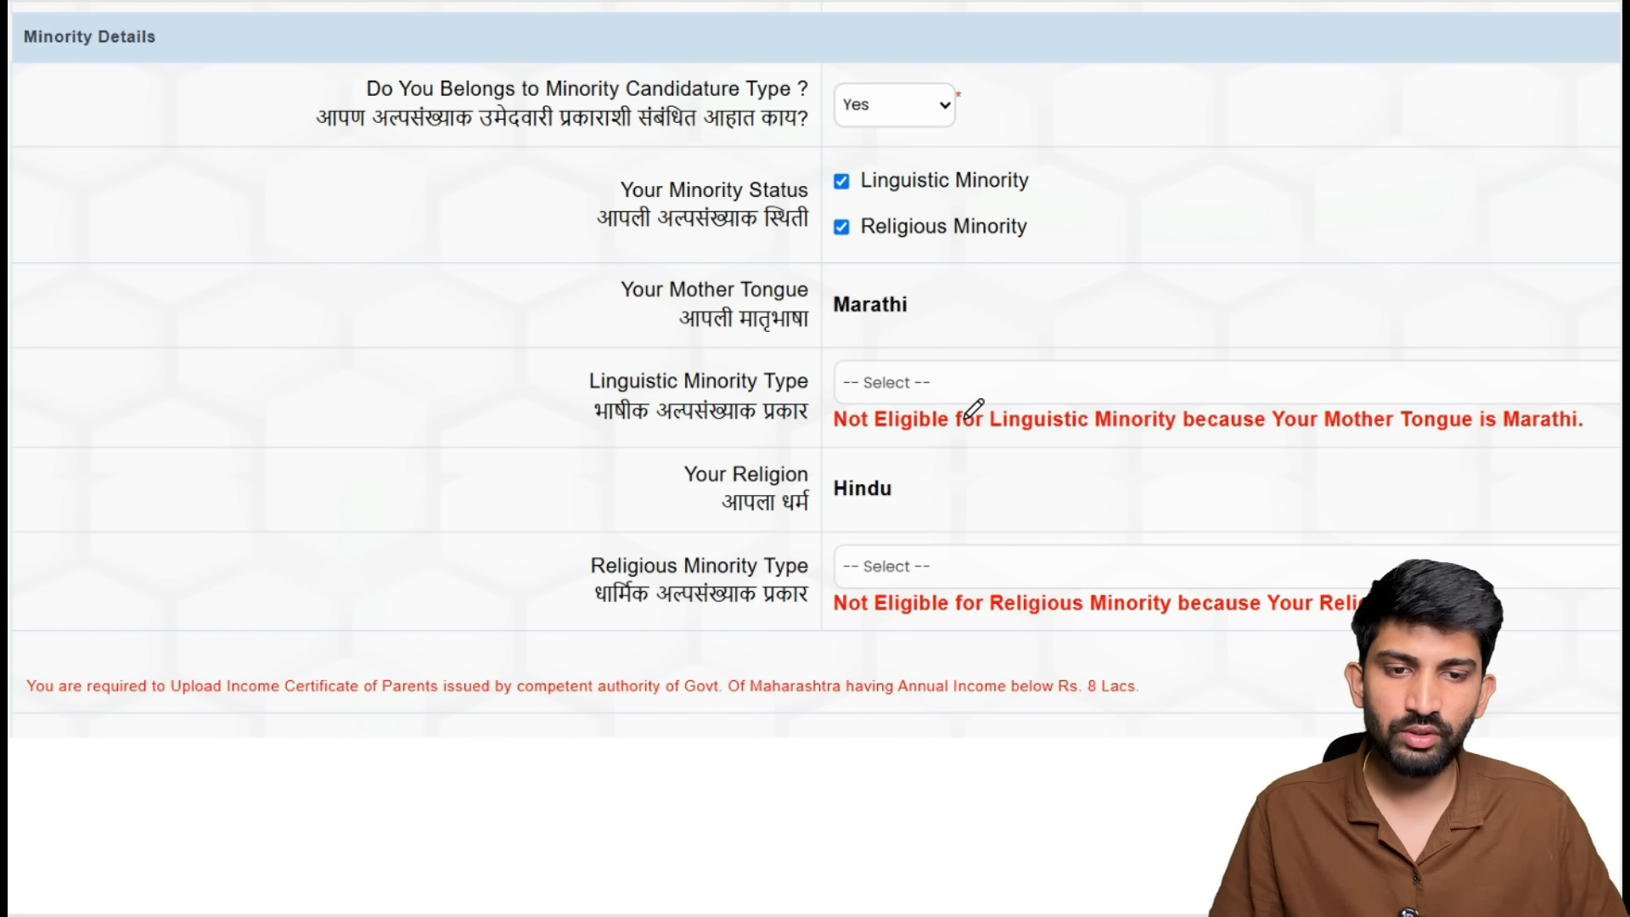
Review the minority types, ticking Linguistic Minority, circling the mother tongue and religion reasons, and ticking beside both type fields.
click(844, 177)
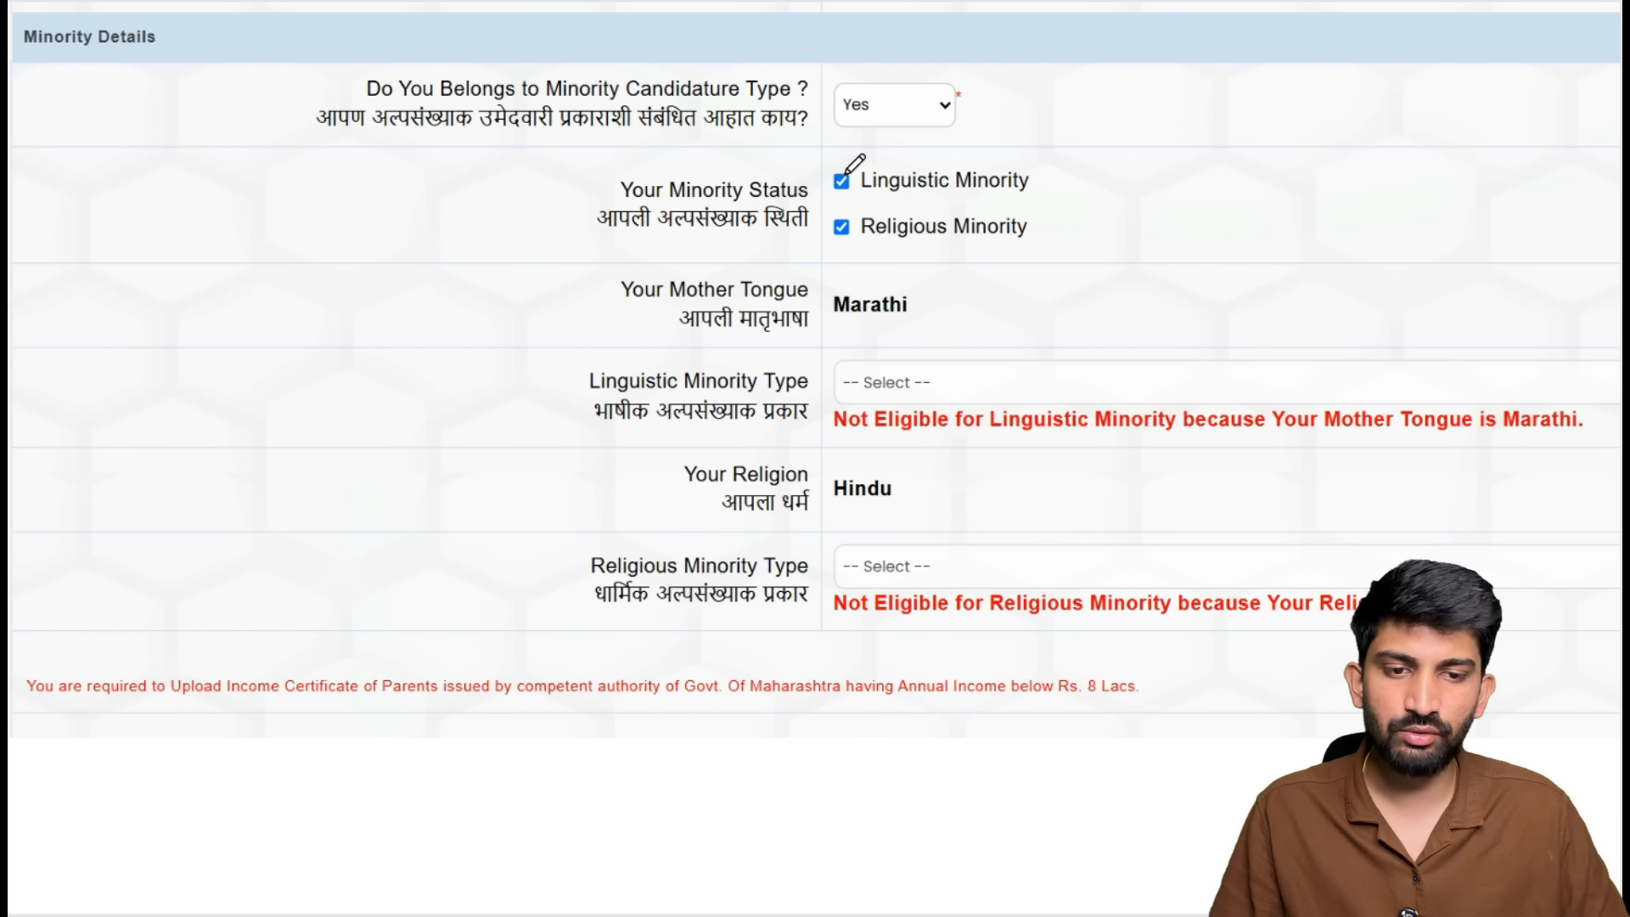
drag(836, 177, 860, 165)
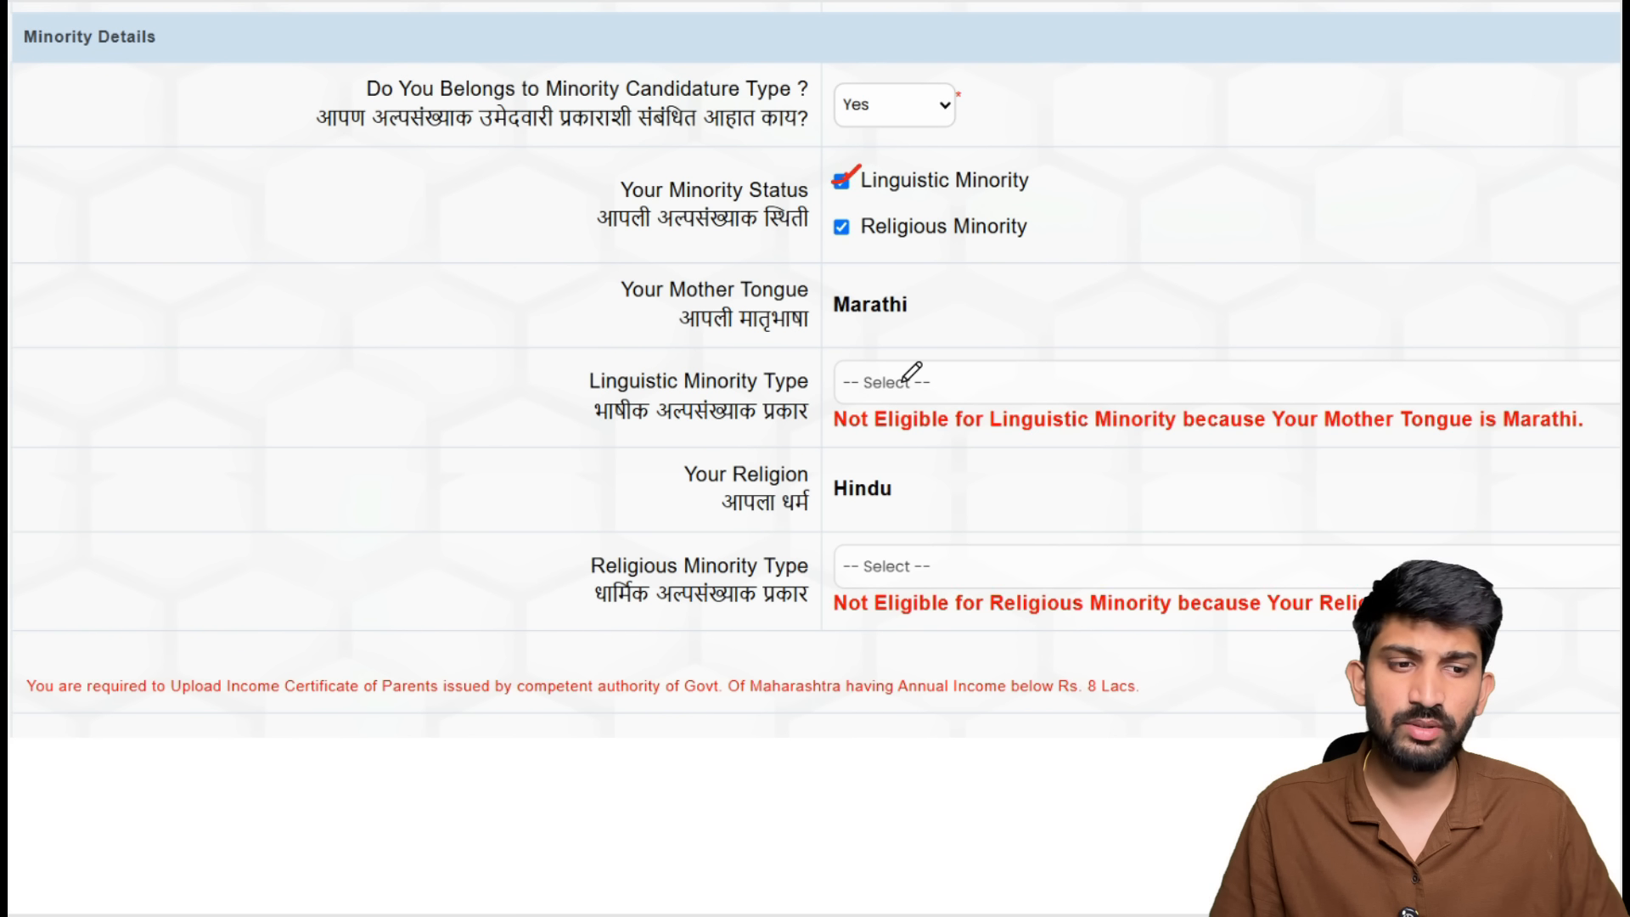
mouse_move(1515, 379)
mouse_down()
mouse_move(1437, 447)
mouse_move(1520, 385)
mouse_up()
mouse_move(1379, 546)
mouse_down()
mouse_move(1288, 629)
mouse_move(1349, 664)
mouse_up()
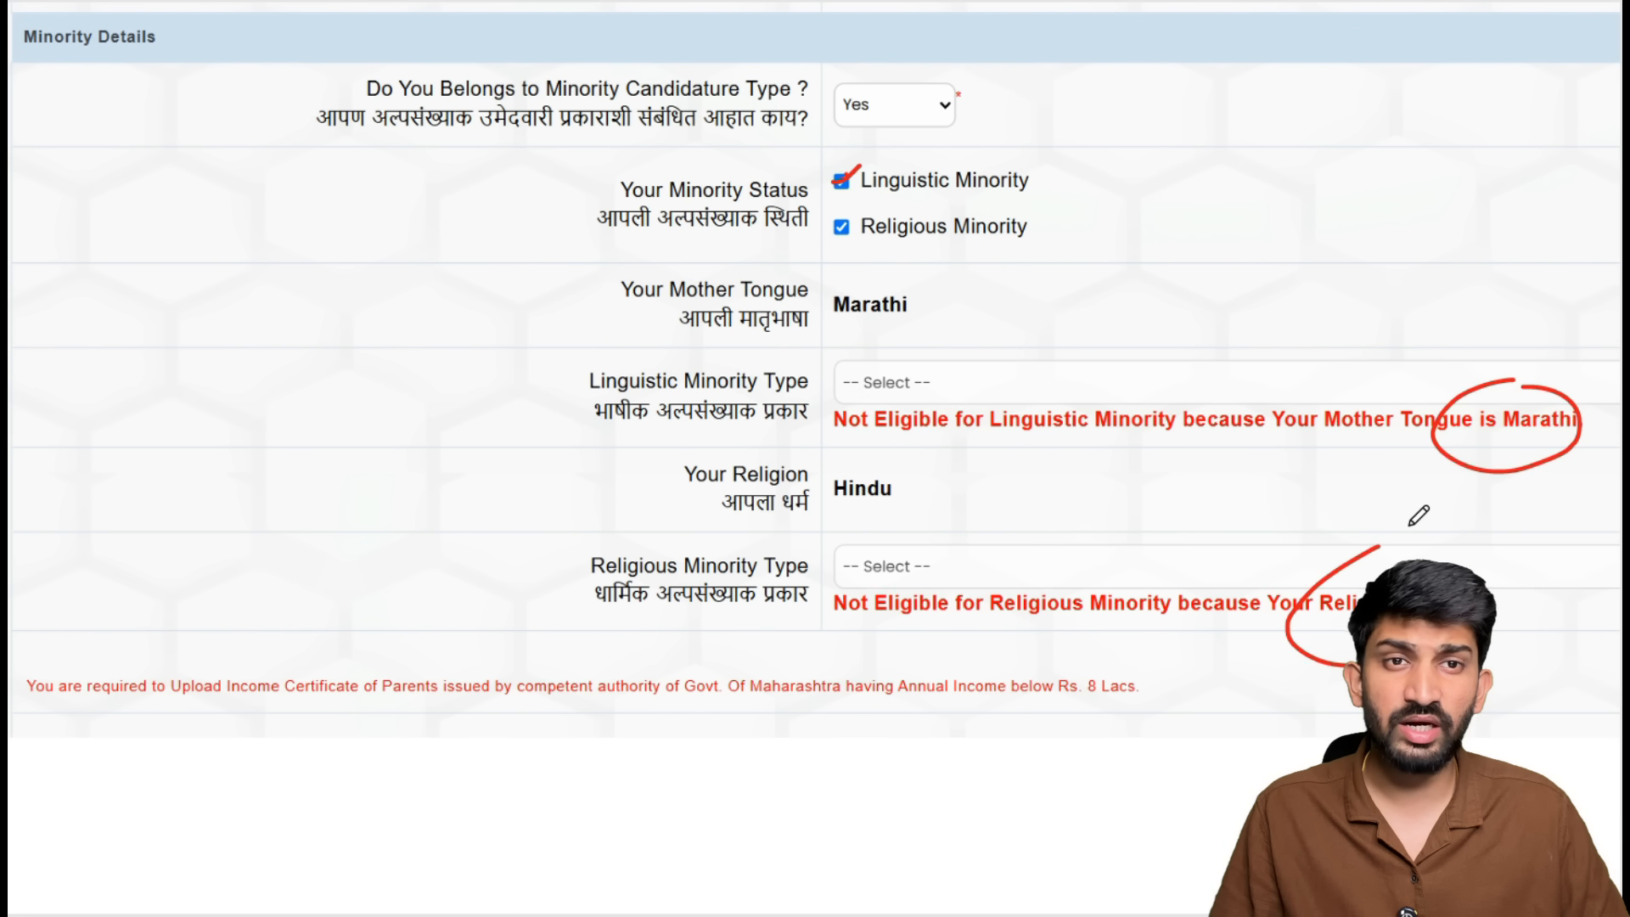
drag(1109, 369, 1223, 275)
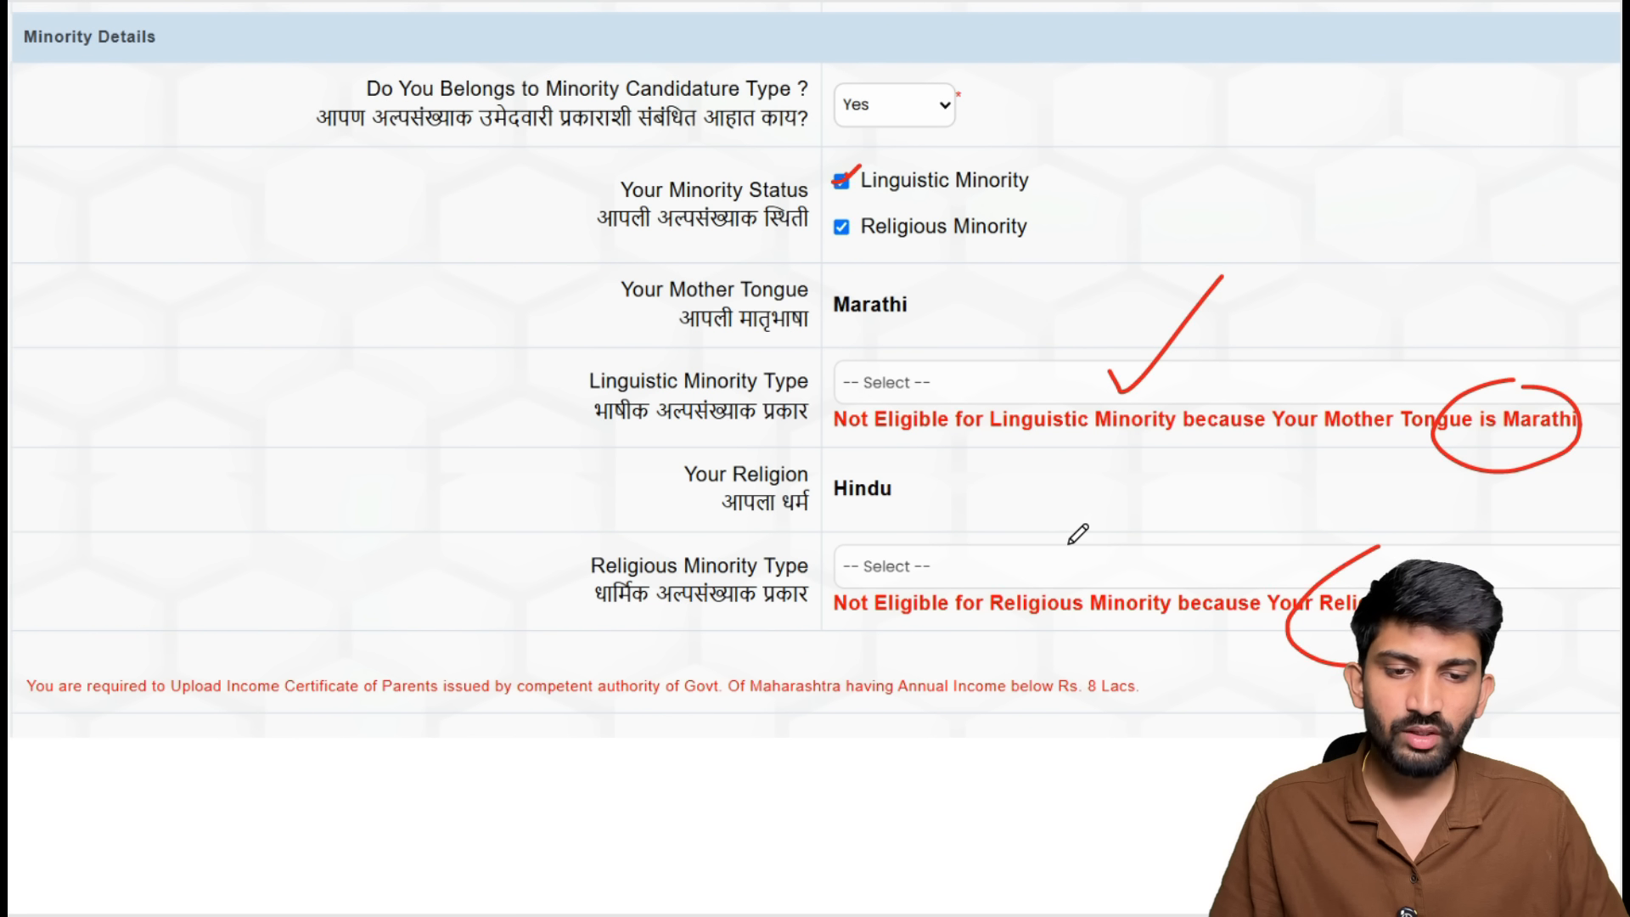
mouse_move(993, 549)
mouse_down()
mouse_move(1011, 582)
mouse_move(1077, 501)
mouse_up()
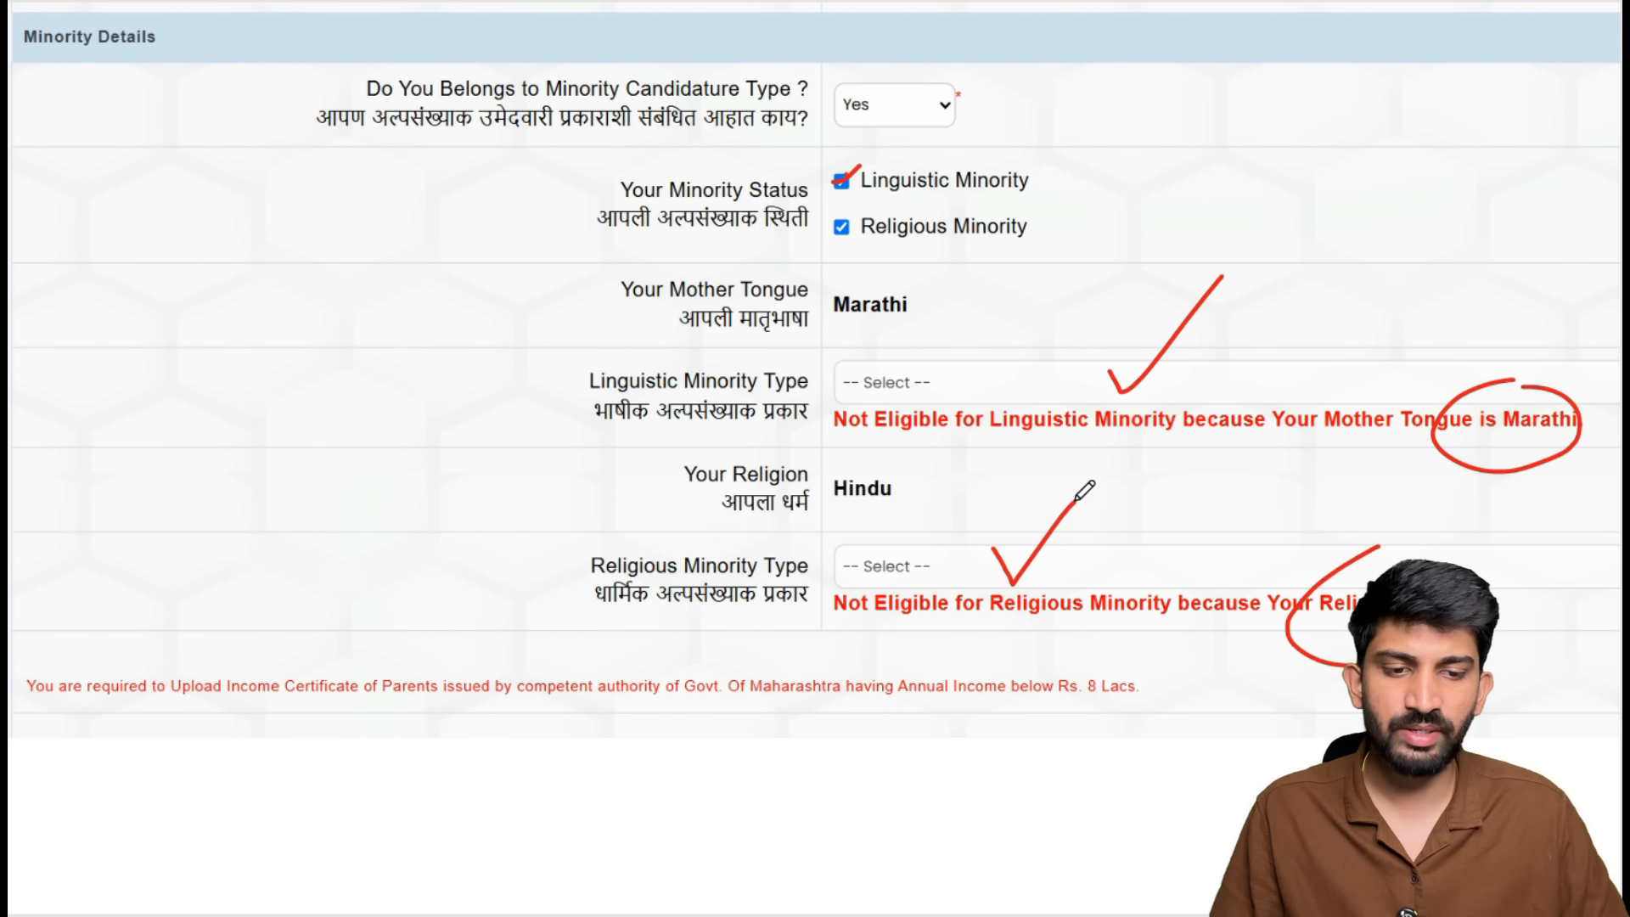
Underline both Not Eligible notes for linguistic and religious minority, and write NO beside the minority candidature question.
drag(817, 443, 960, 442)
drag(794, 642, 934, 641)
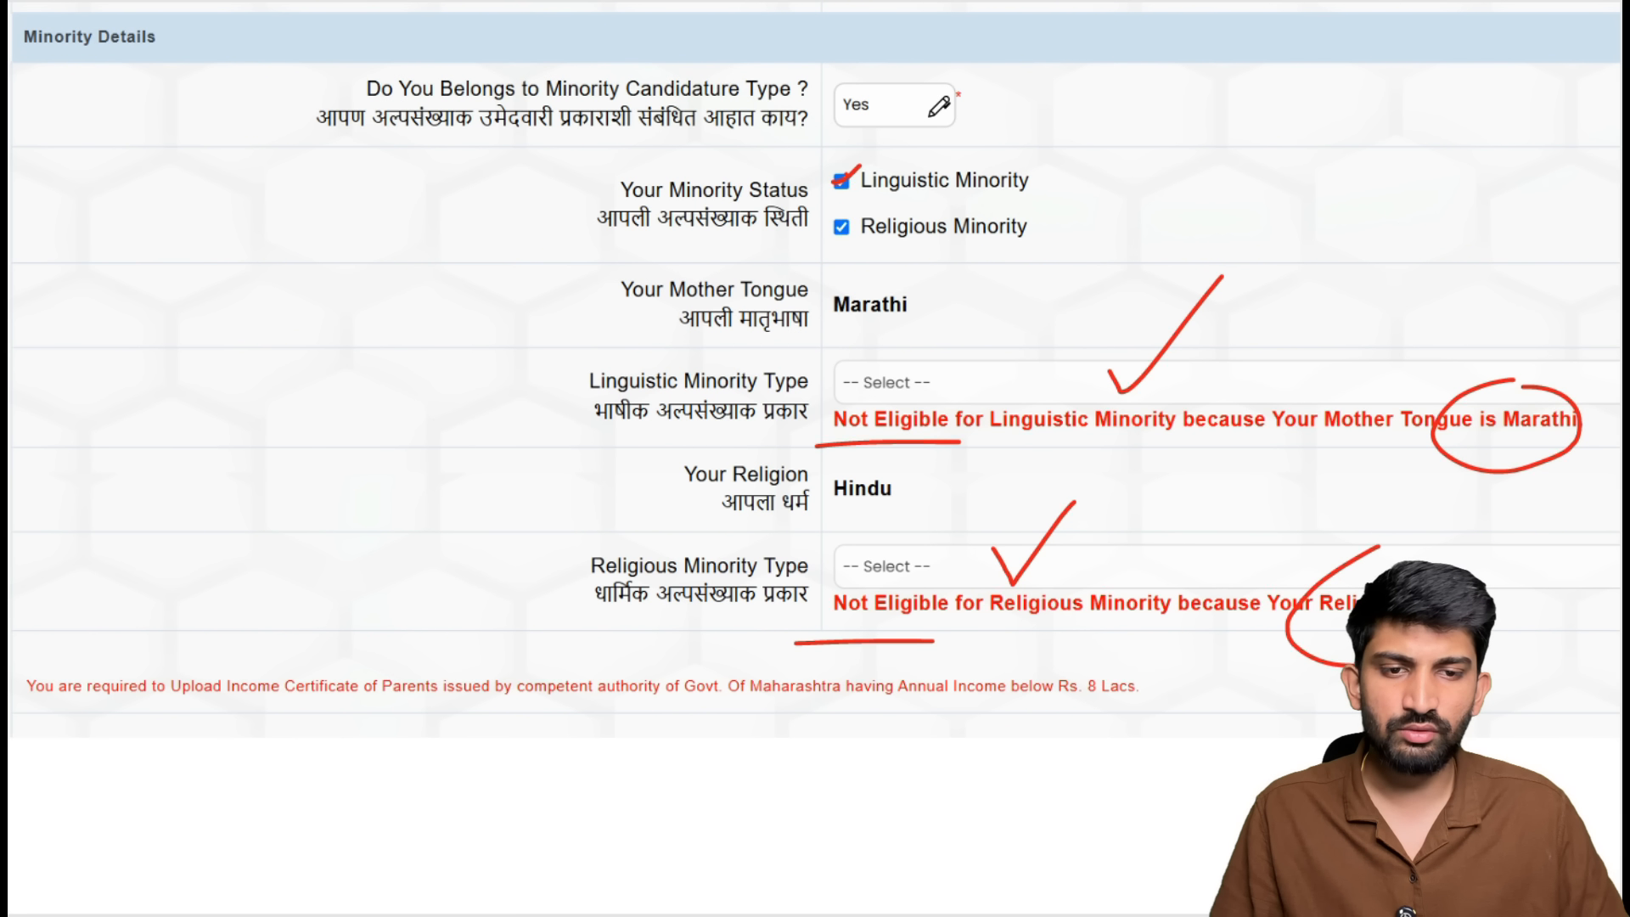
mouse_move(1078, 100)
mouse_down()
mouse_move(1099, 135)
mouse_move(1106, 90)
mouse_move(1117, 119)
mouse_move(1140, 87)
mouse_up()
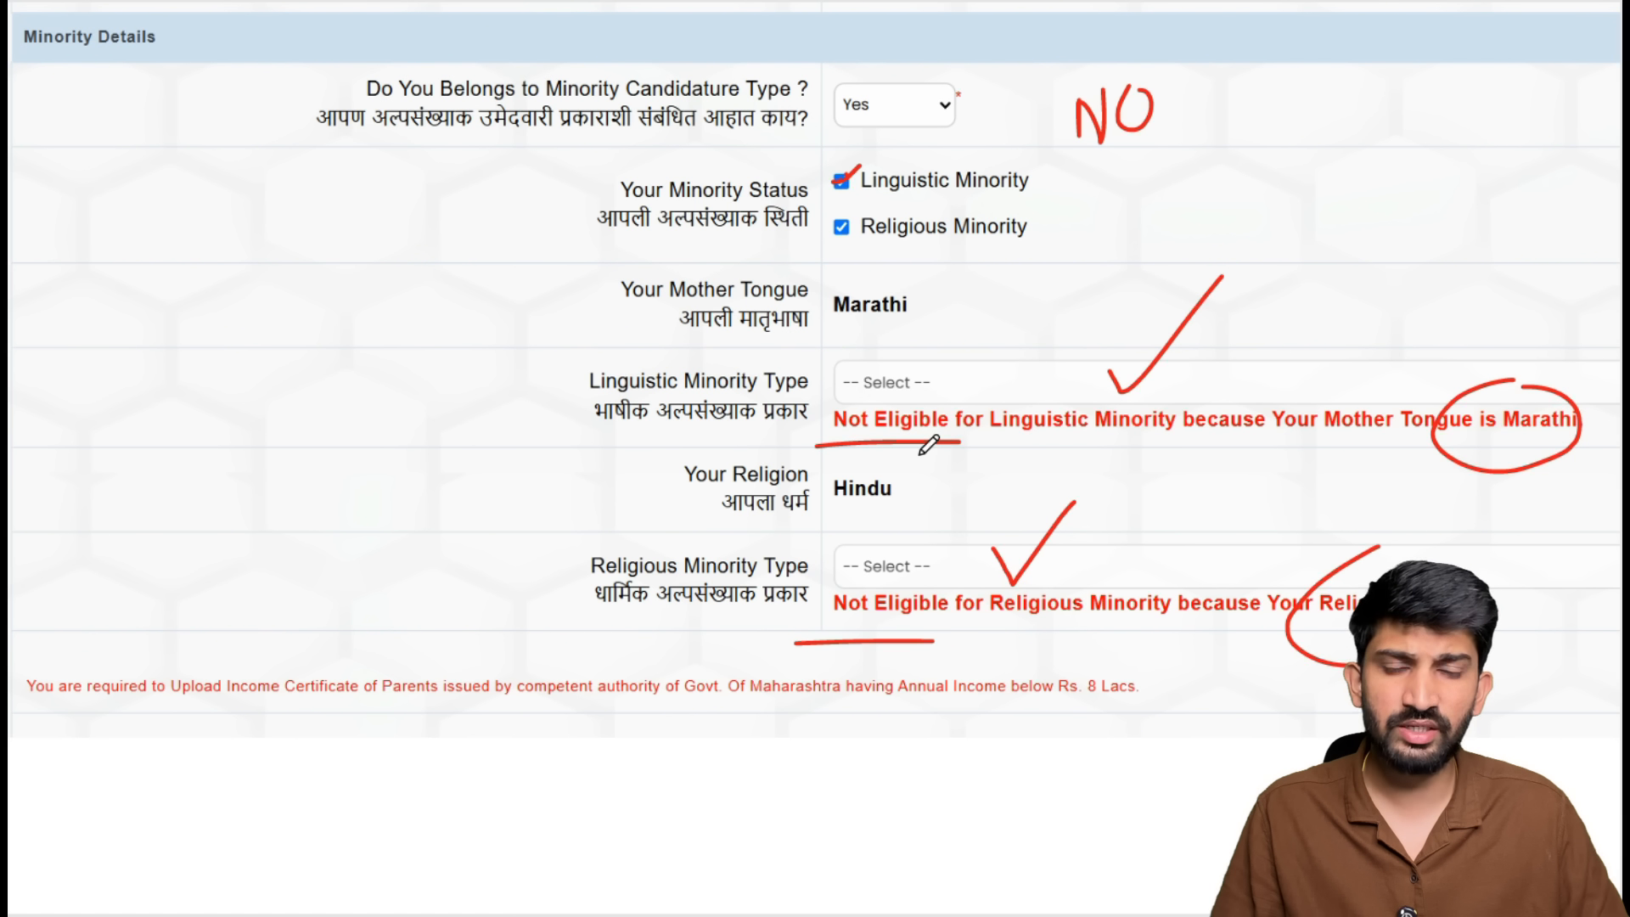
click(951, 392)
mouse_move(448, 365)
mouse_down()
mouse_move(453, 440)
mouse_move(478, 460)
mouse_up()
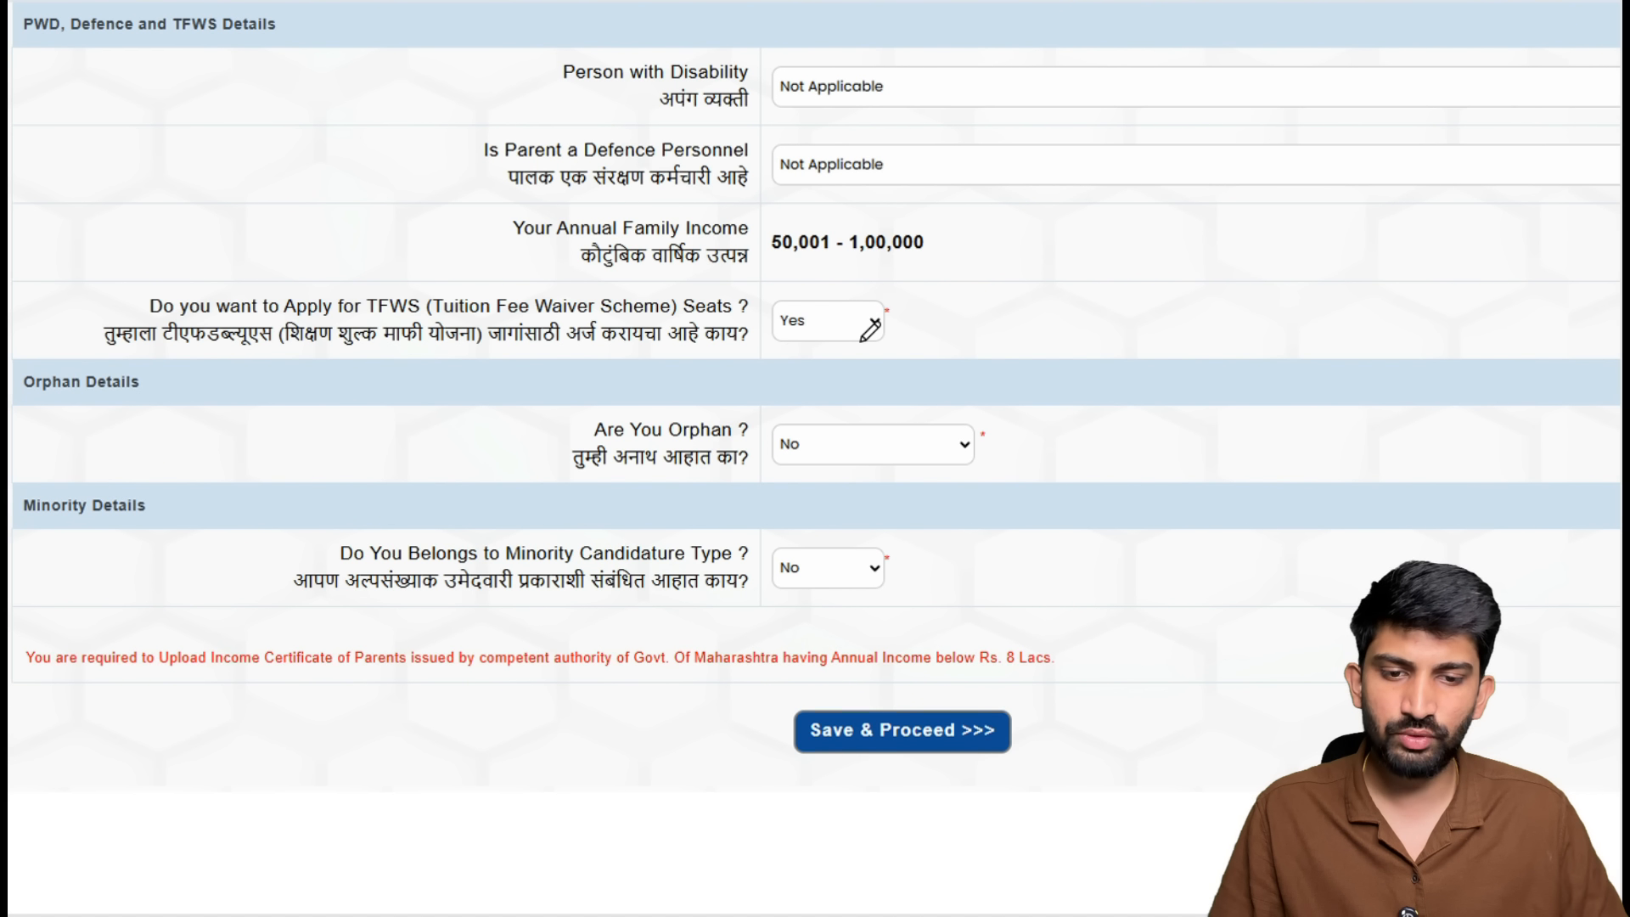
Check the completed reservation details, bracketing all rows, marking TFWS Yes, orphan No and minority No, and proceed to Qualification Details.
mouse_move(734, 741)
mouse_down()
mouse_move(884, 724)
mouse_move(1006, 611)
mouse_up()
mouse_move(968, 87)
mouse_down()
mouse_move(1015, 349)
mouse_move(1007, 569)
mouse_move(964, 586)
mouse_up()
mouse_move(896, 309)
mouse_down()
mouse_move(917, 335)
mouse_move(971, 283)
mouse_up()
drag(831, 474, 880, 421)
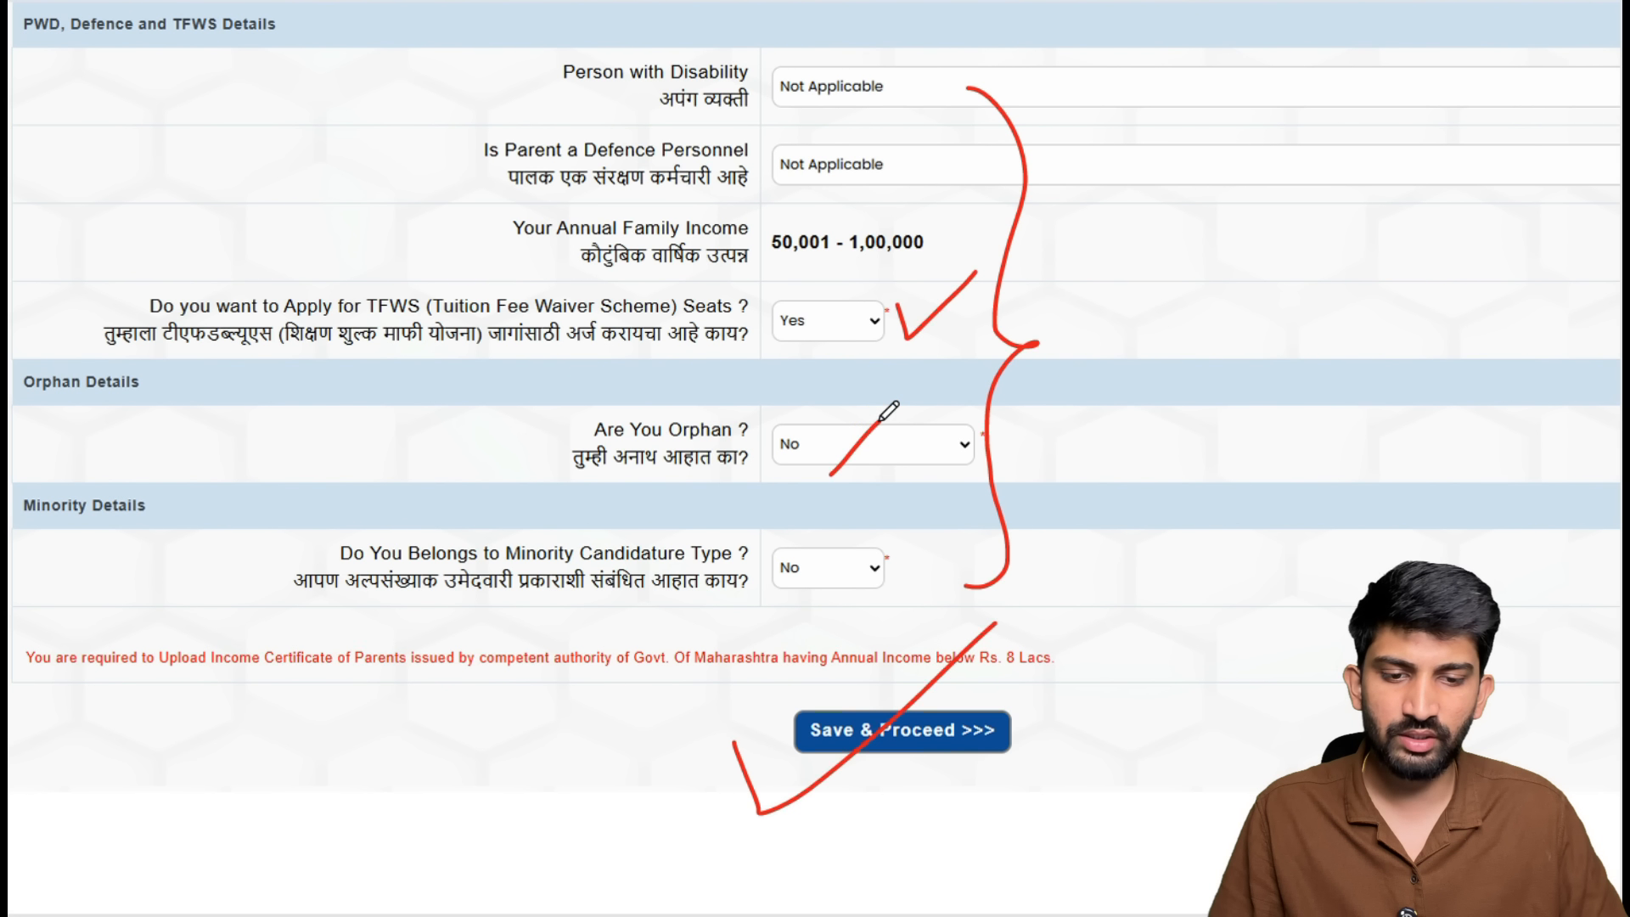
mouse_move(757, 592)
mouse_down()
mouse_move(789, 538)
mouse_move(755, 563)
mouse_up()
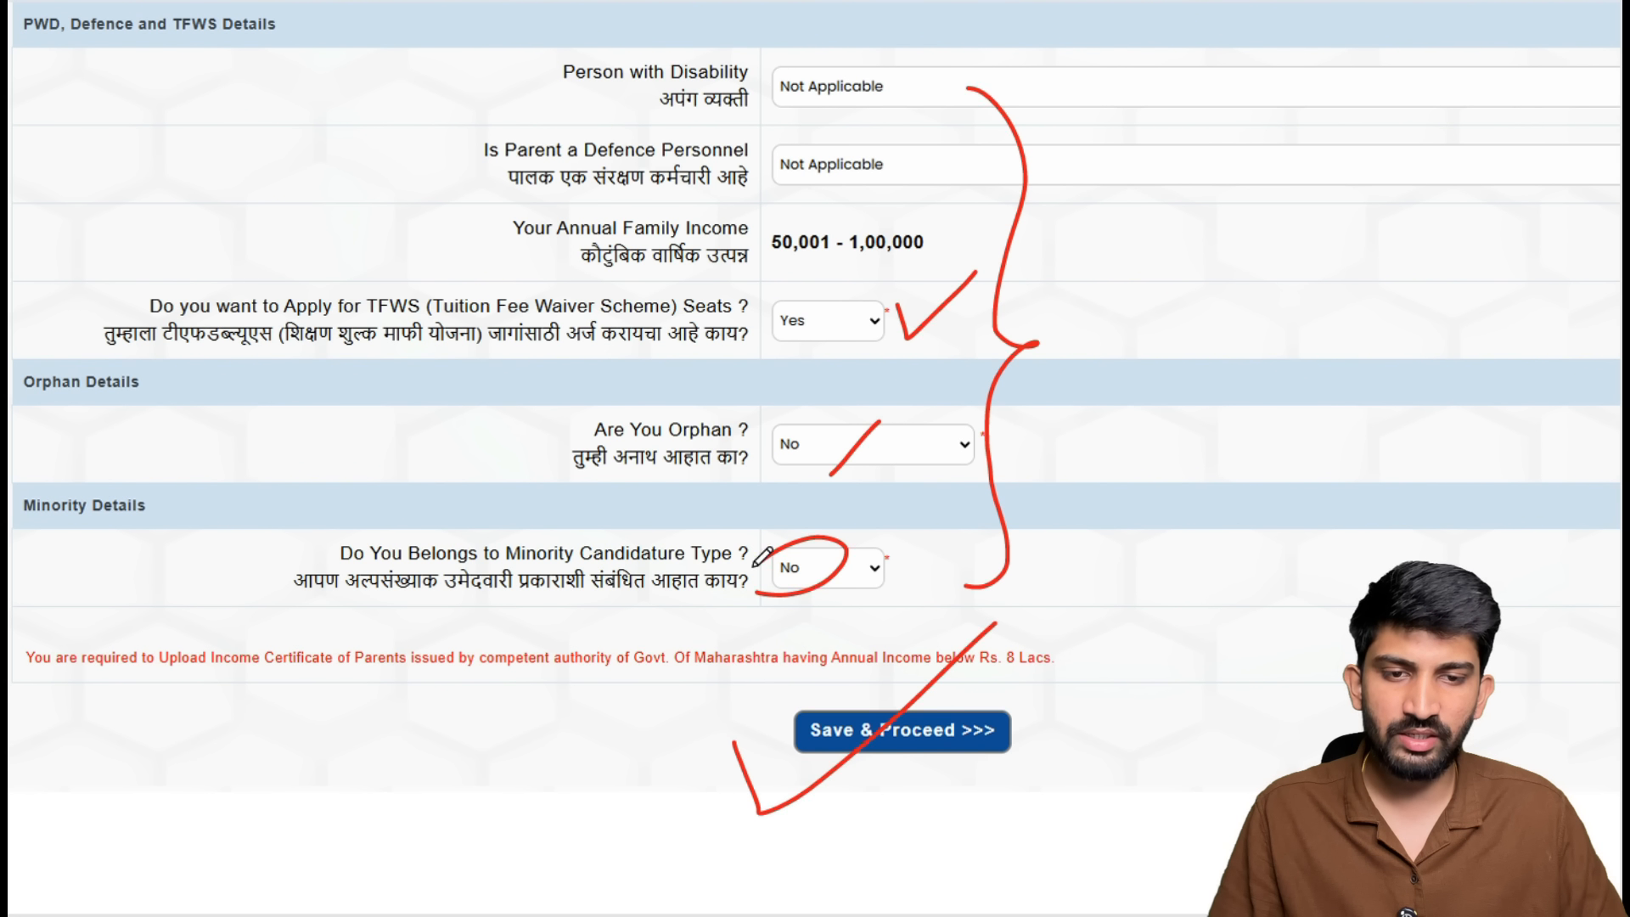
click(813, 731)
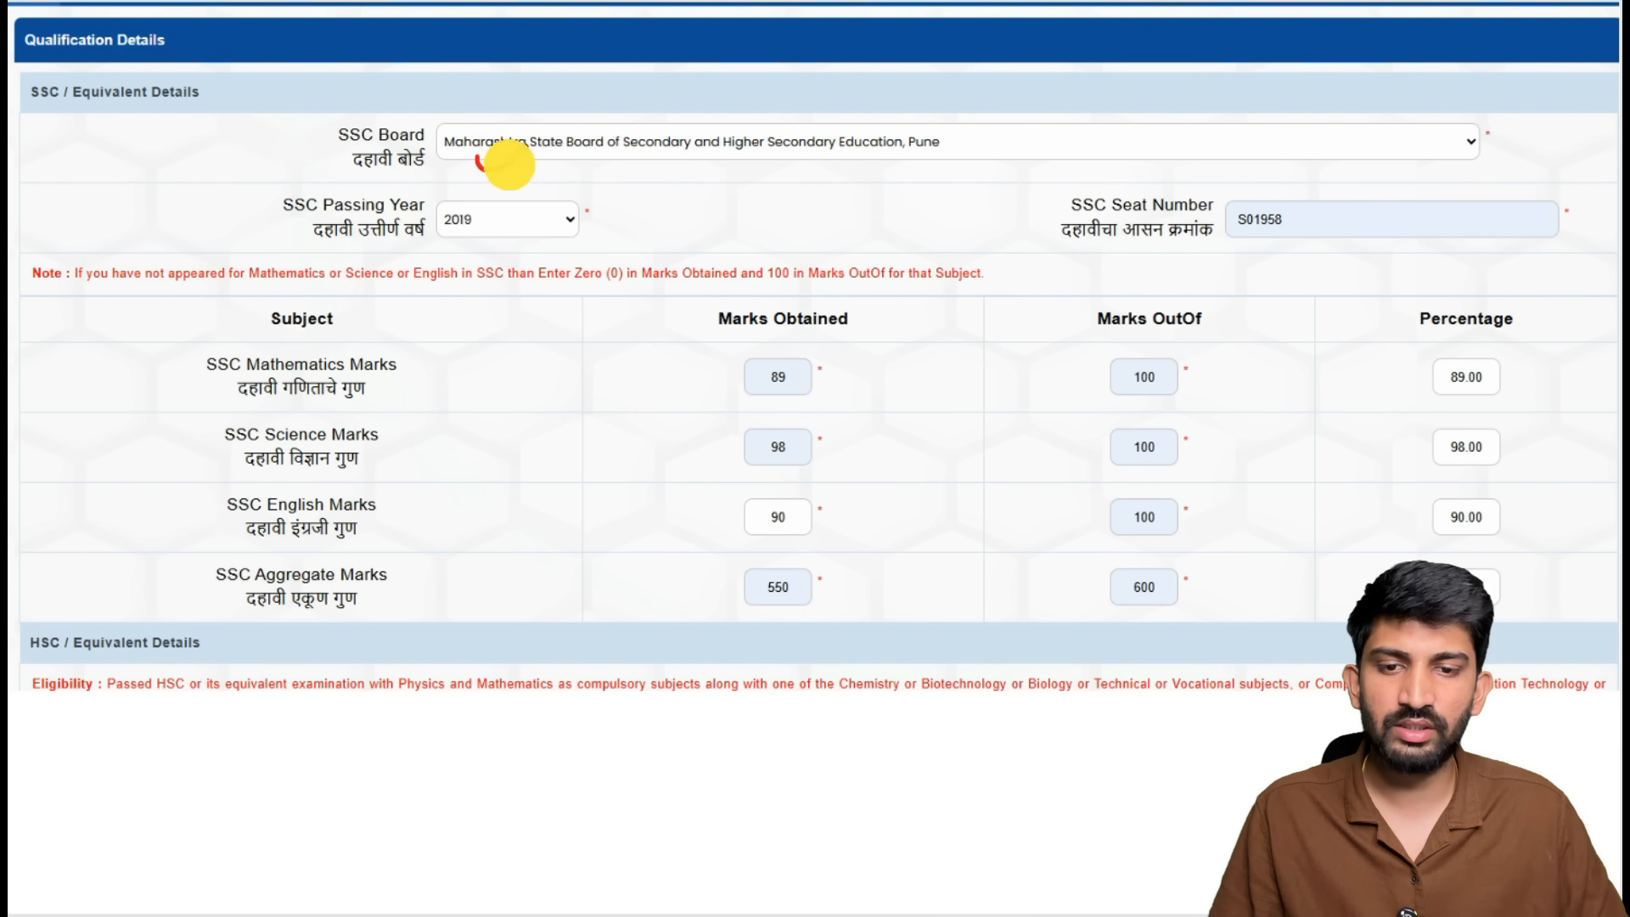
Review the SSC details, ticking the Maharashtra State Board entry and circling the passing year and seat number.
drag(965, 138, 1061, 102)
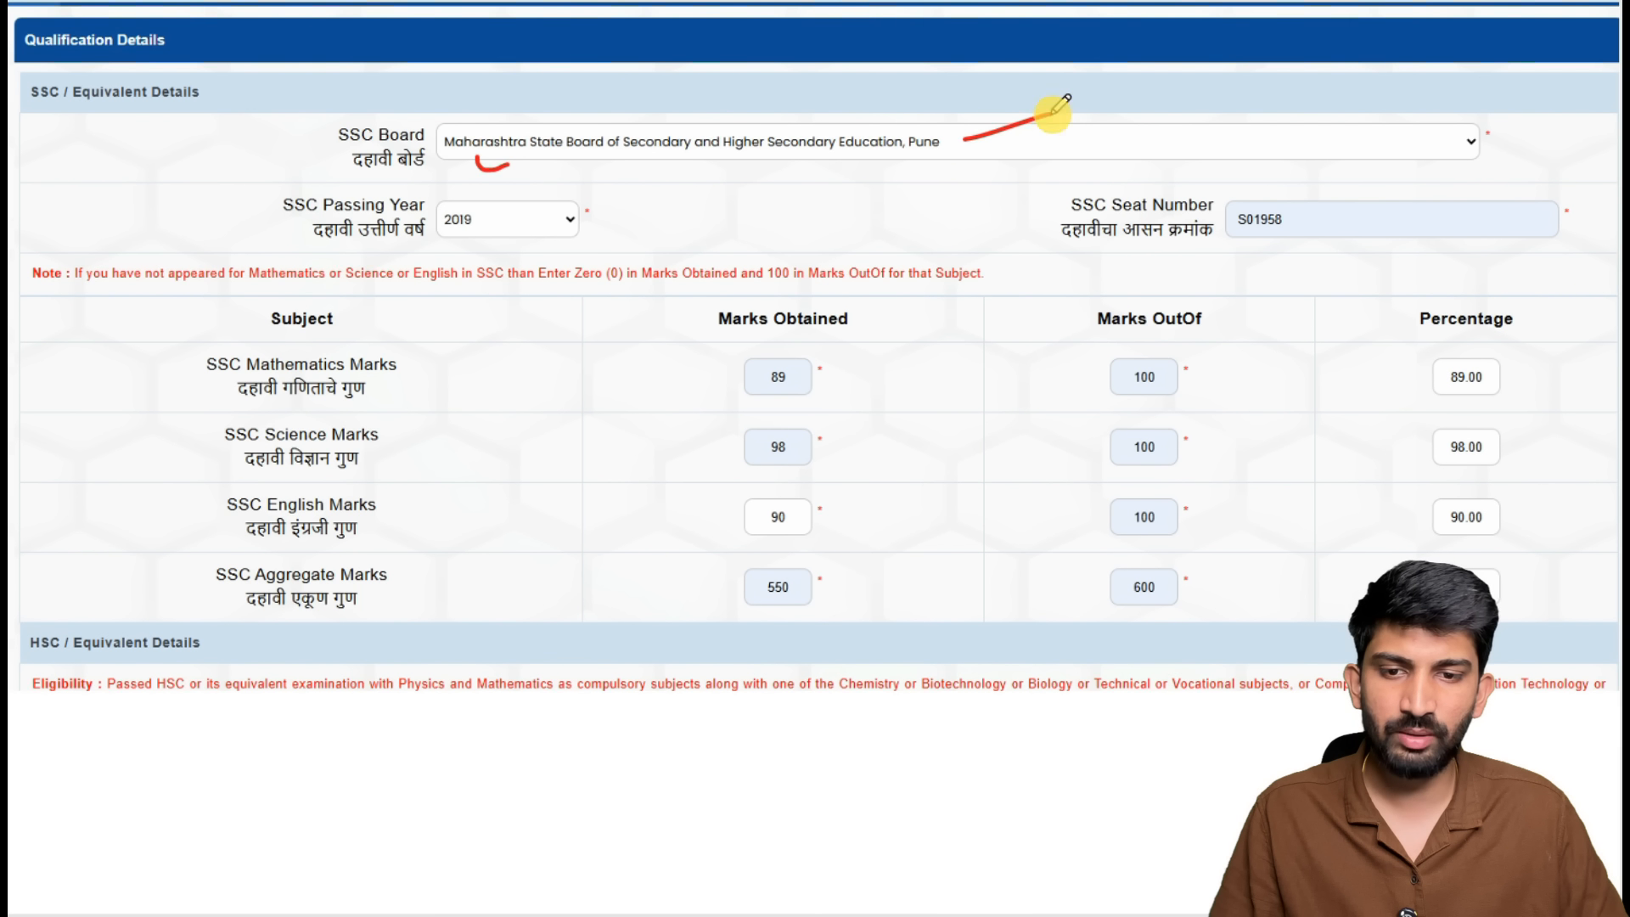
mouse_move(421, 252)
mouse_down()
mouse_move(509, 189)
mouse_move(427, 222)
mouse_up()
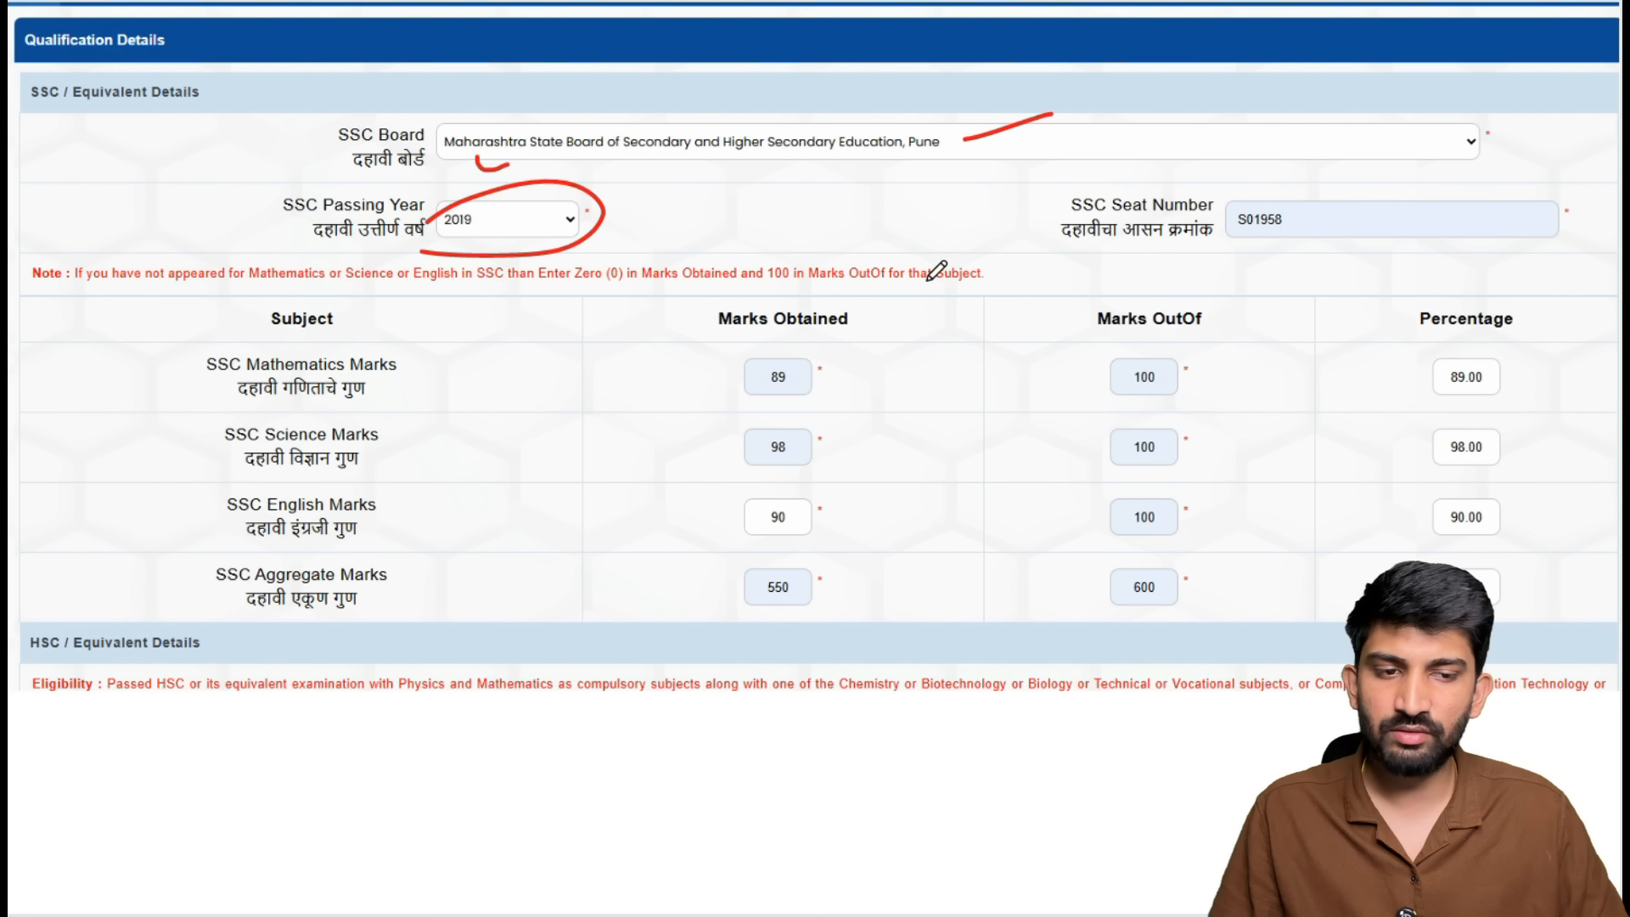
drag(1258, 175, 1278, 180)
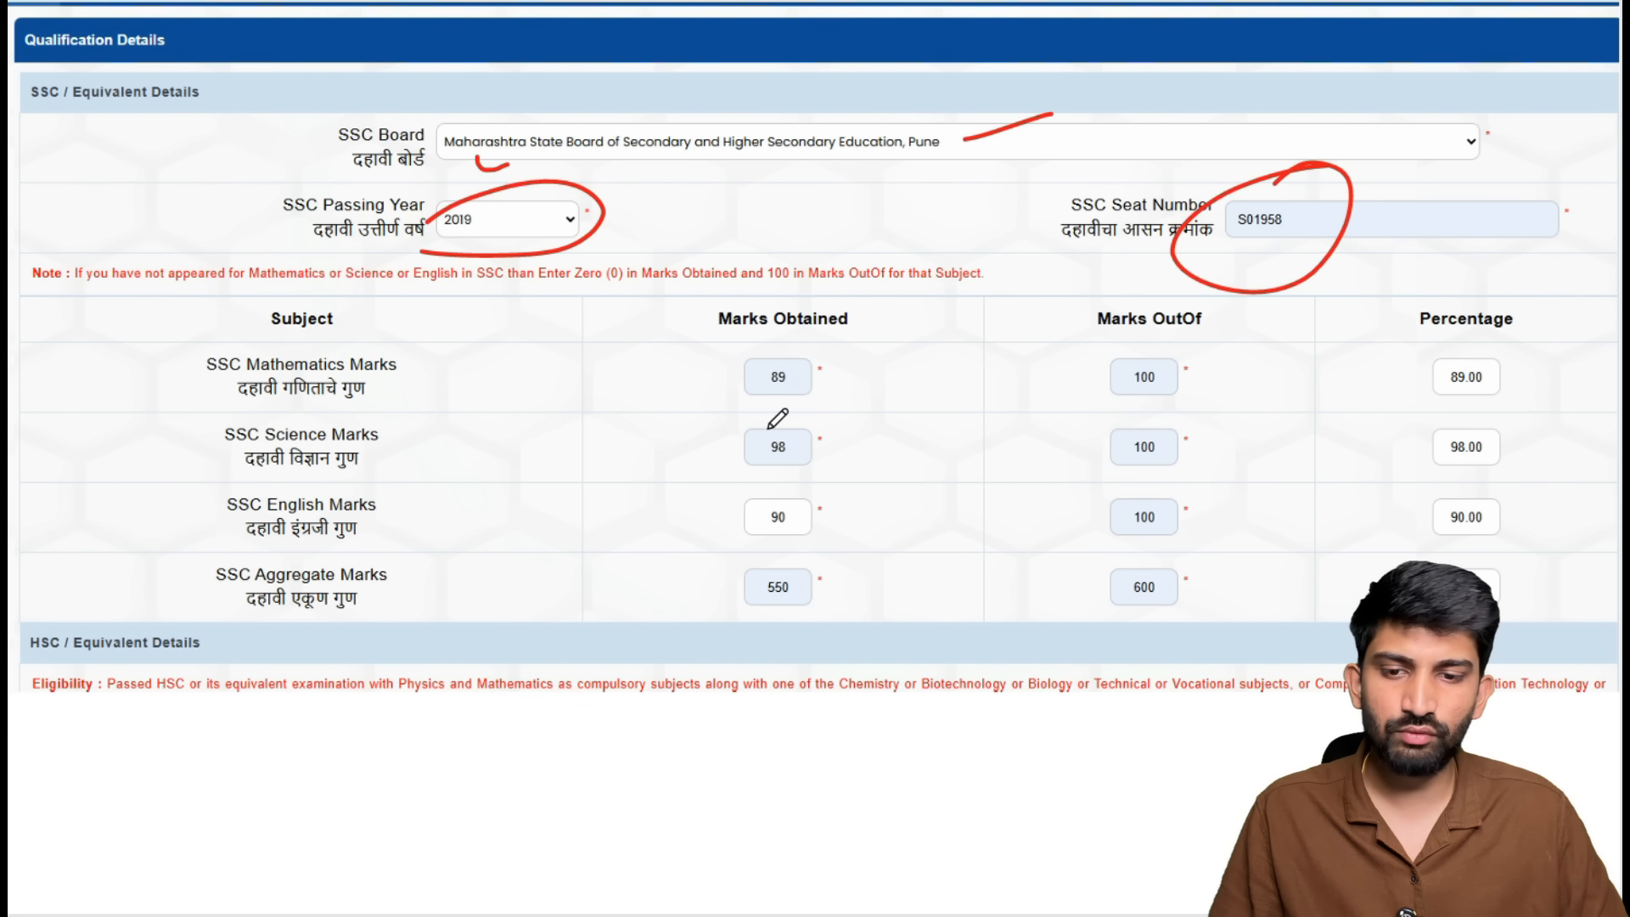
Review the SSC marks table, ticking all four subject rows, bracketing the subject marks, circling the aggregate marks and drawing a box below.
drag(431, 396, 519, 357)
drag(420, 472, 497, 447)
drag(420, 548, 494, 518)
drag(408, 596, 500, 556)
mouse_move(854, 365)
mouse_down()
mouse_move(874, 453)
mouse_move(856, 524)
mouse_up()
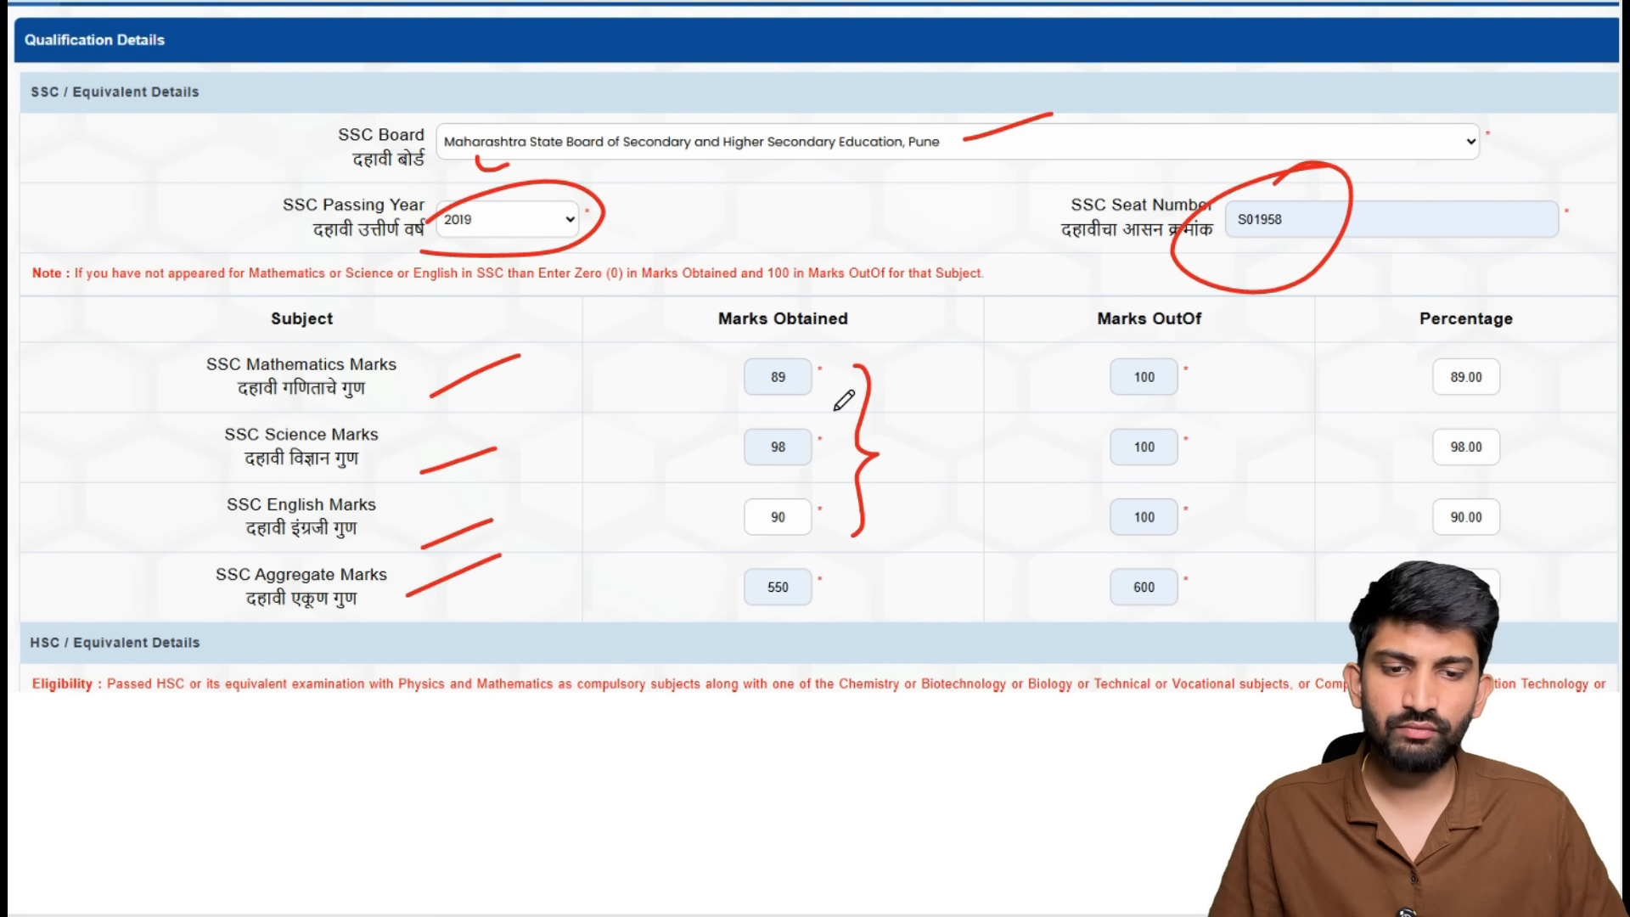
mouse_move(785, 562)
mouse_down()
mouse_move(724, 575)
mouse_move(815, 614)
mouse_move(785, 561)
mouse_up()
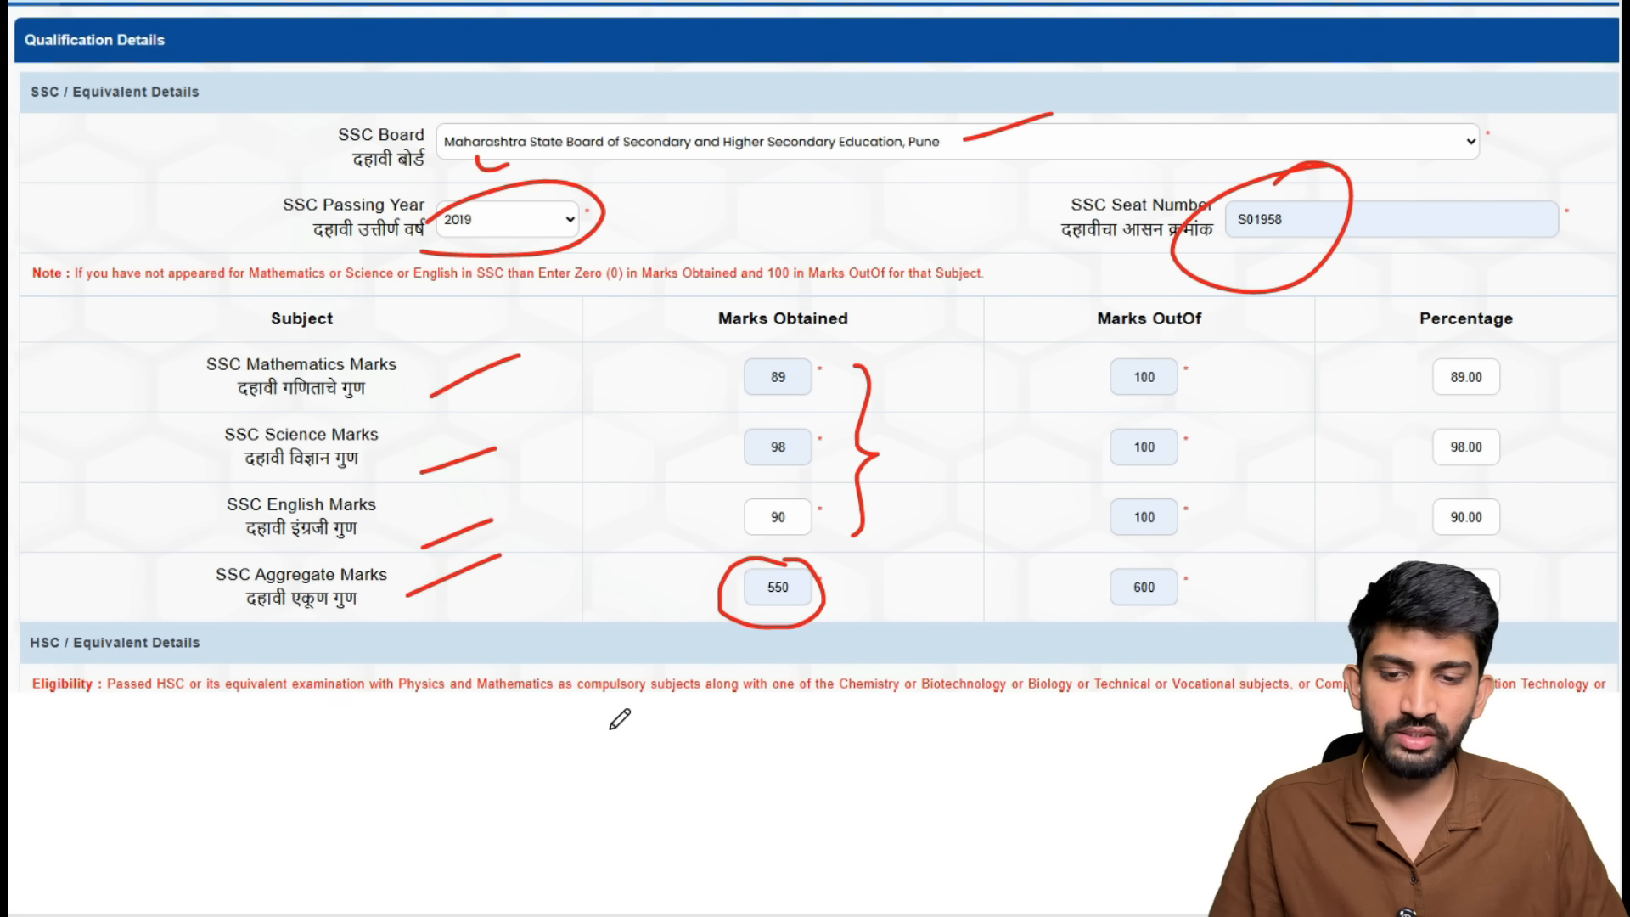
mouse_move(474, 727)
mouse_down()
mouse_move(556, 723)
mouse_move(589, 767)
mouse_move(484, 768)
mouse_move(482, 750)
mouse_up()
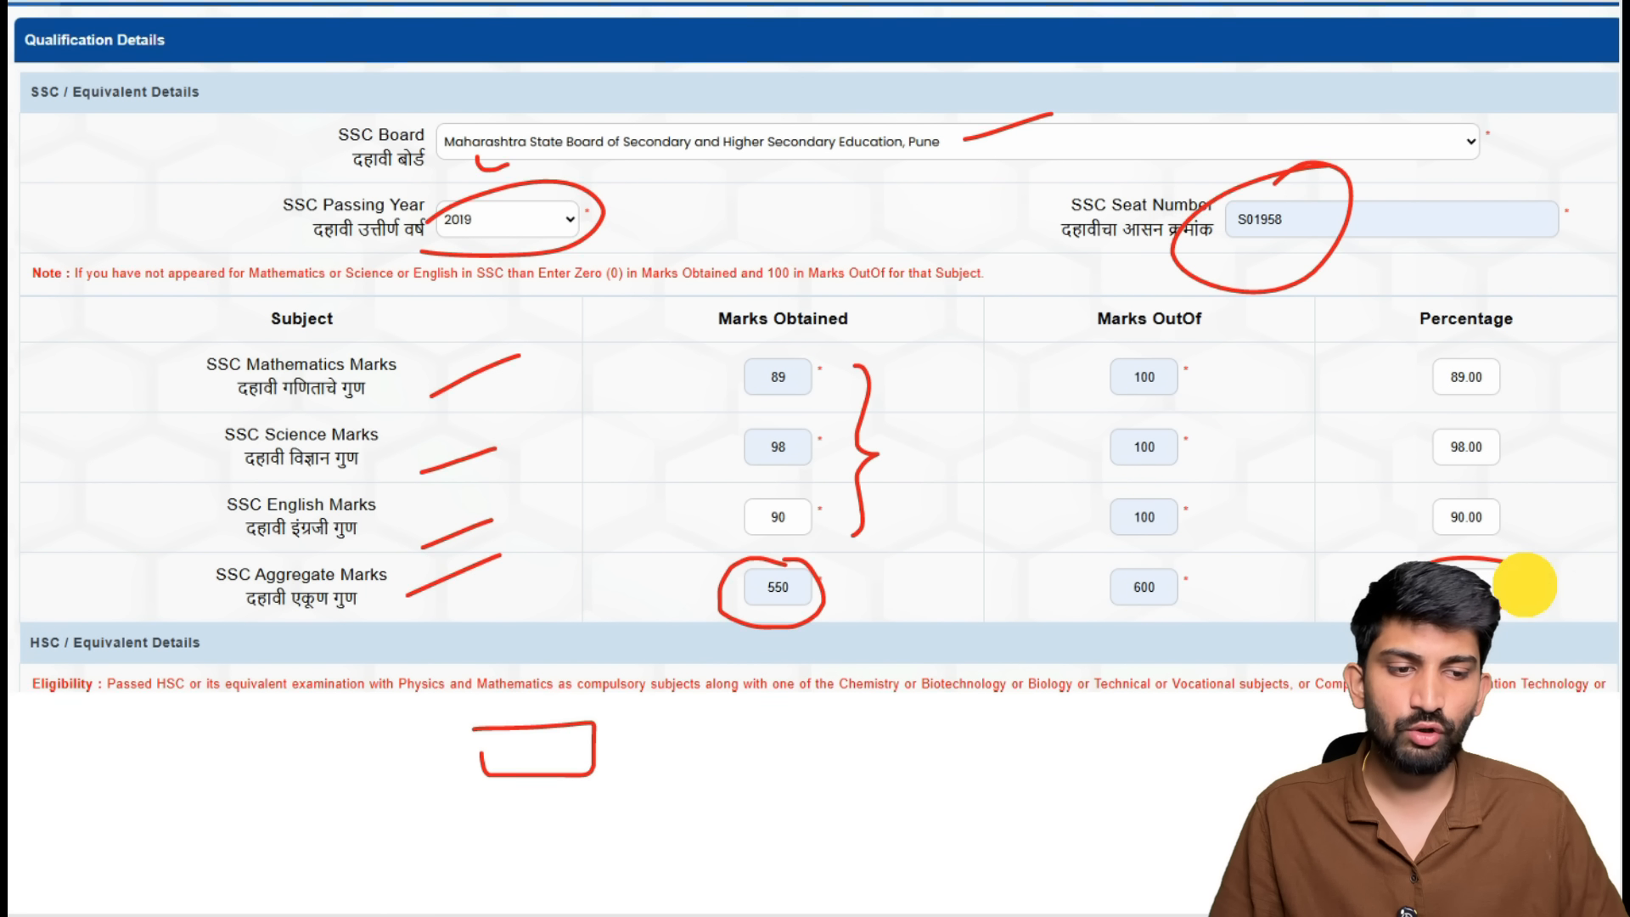
Go to the HSC details and review the qualifying exam, circling HSC, ticking Diploma in Engineering & Technology and marking India as board place.
key(Right)
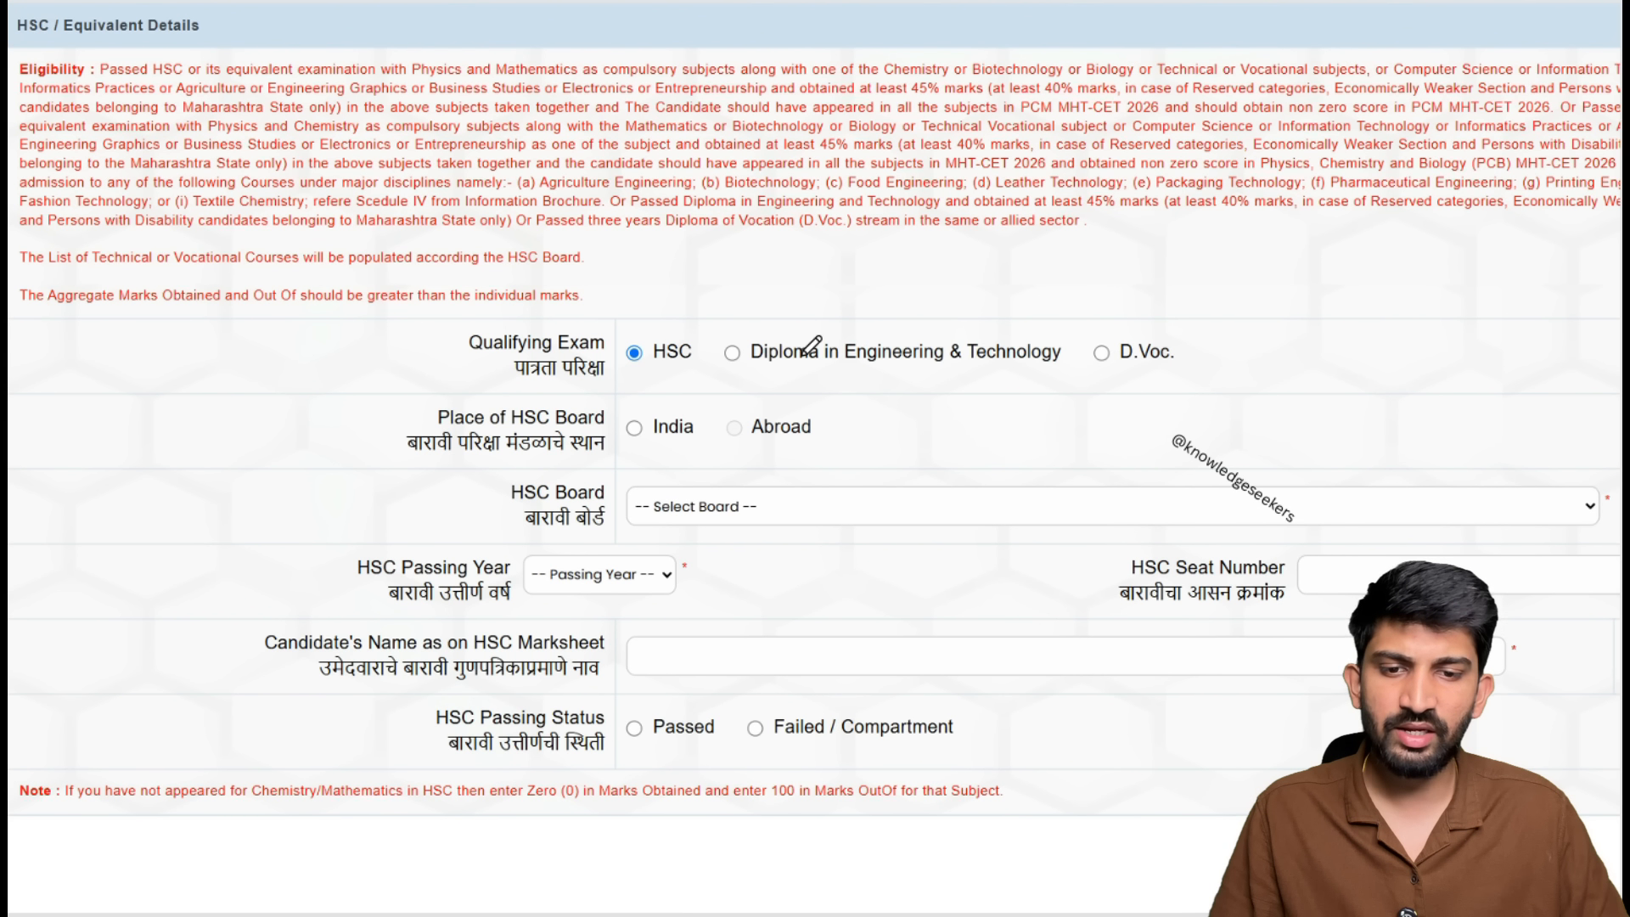
mouse_move(683, 330)
mouse_down()
mouse_move(618, 335)
mouse_move(677, 353)
mouse_move(684, 331)
mouse_up()
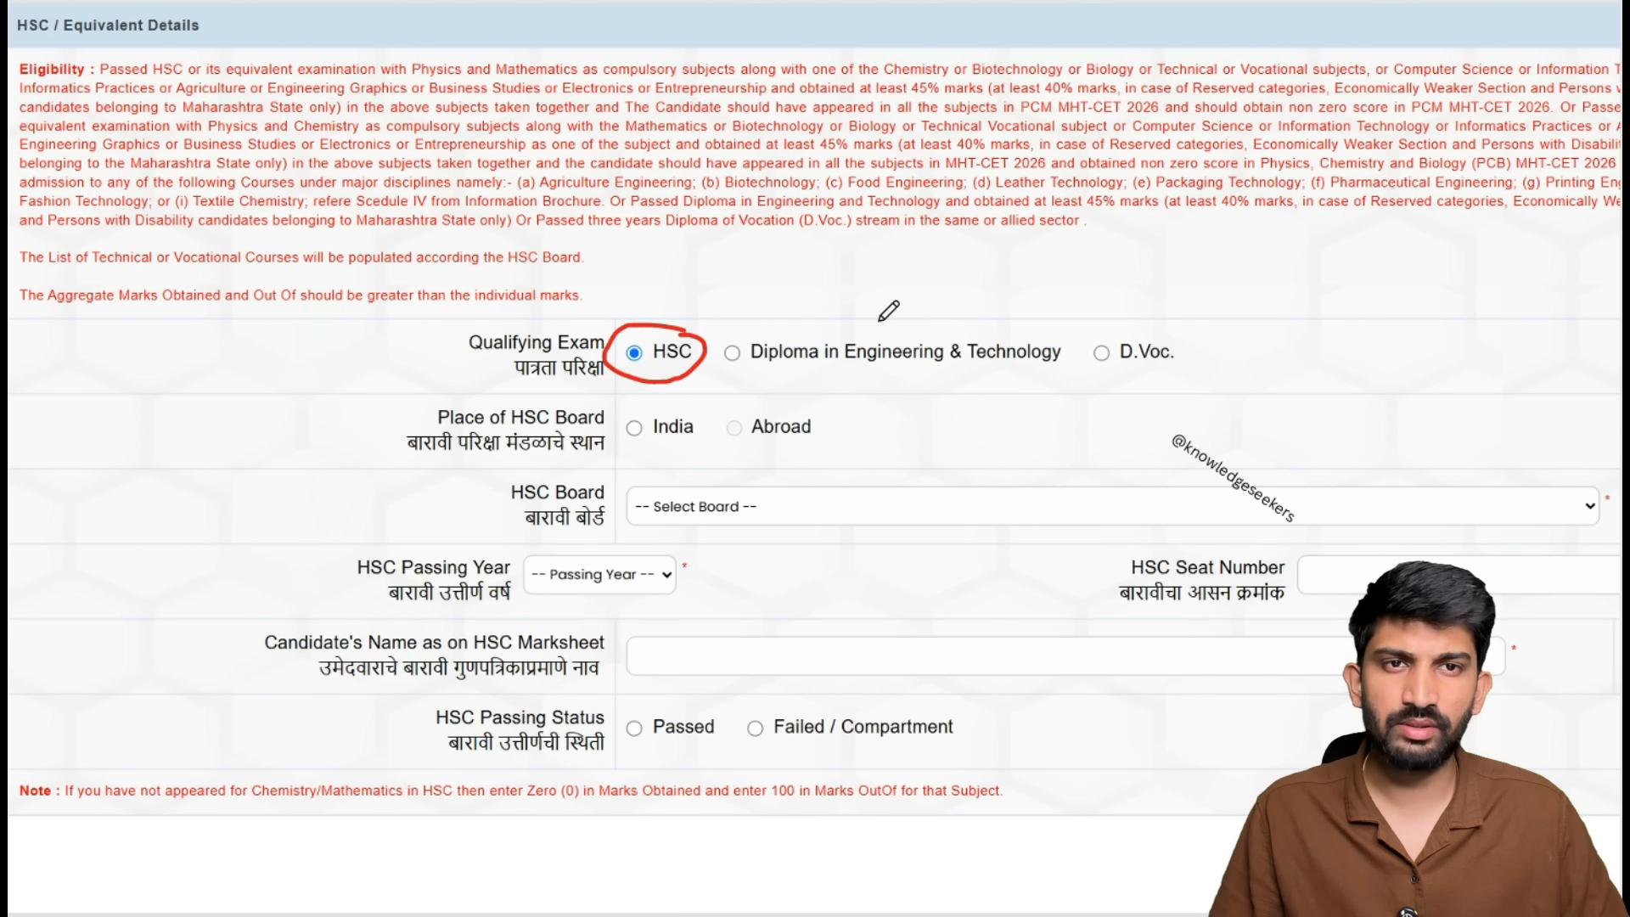
drag(864, 336, 897, 289)
click(726, 357)
drag(725, 357, 767, 313)
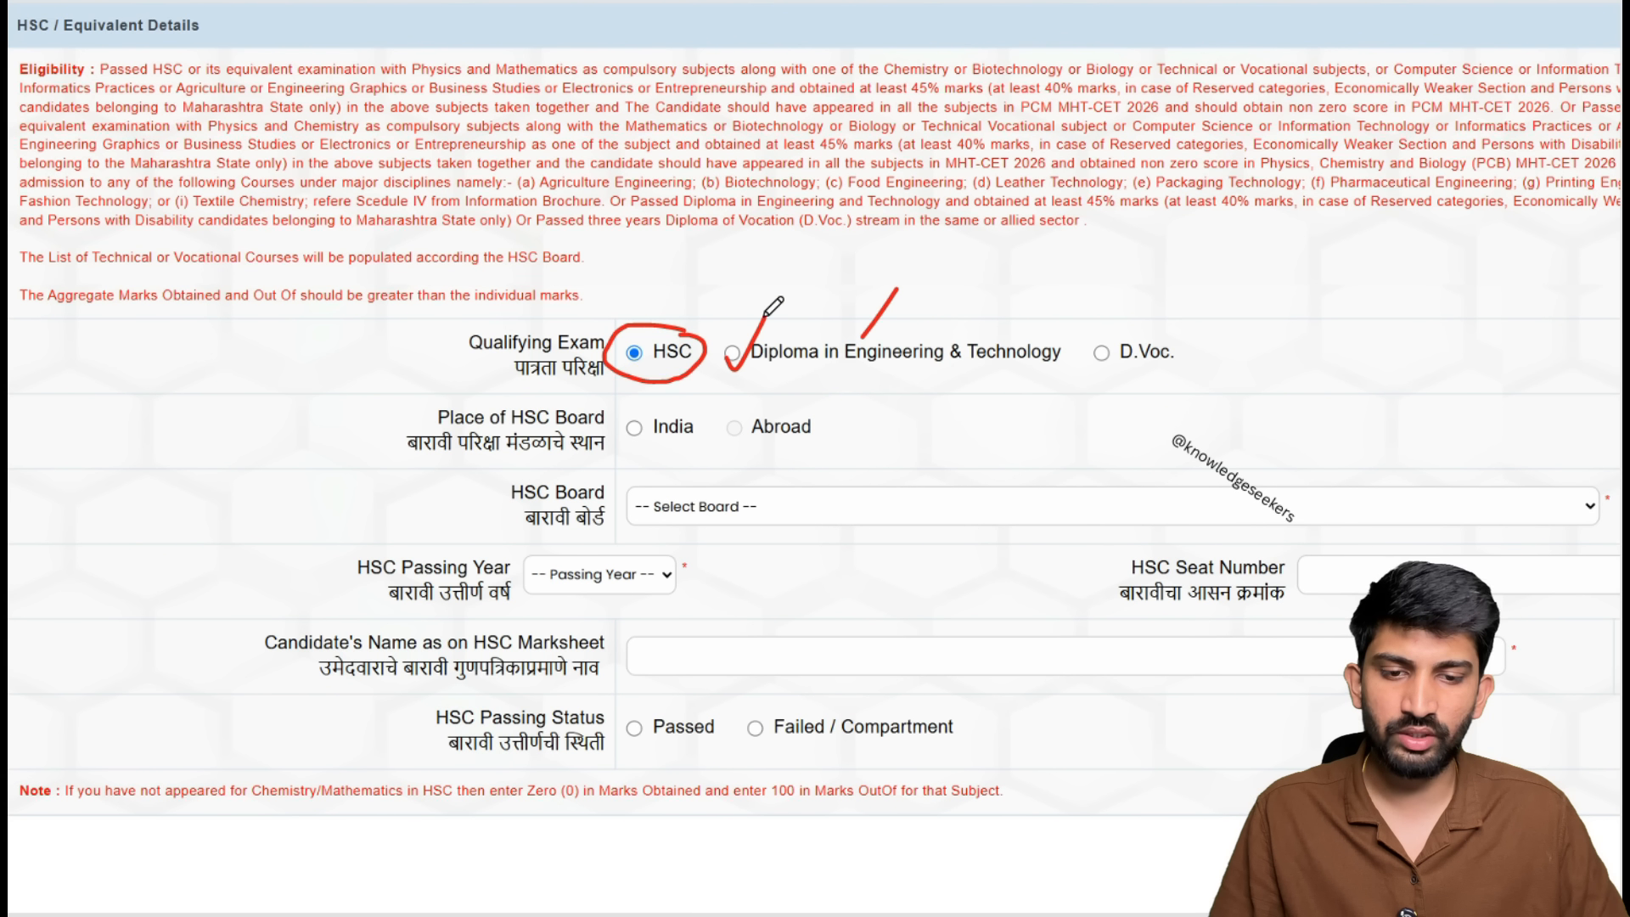
drag(600, 433, 668, 392)
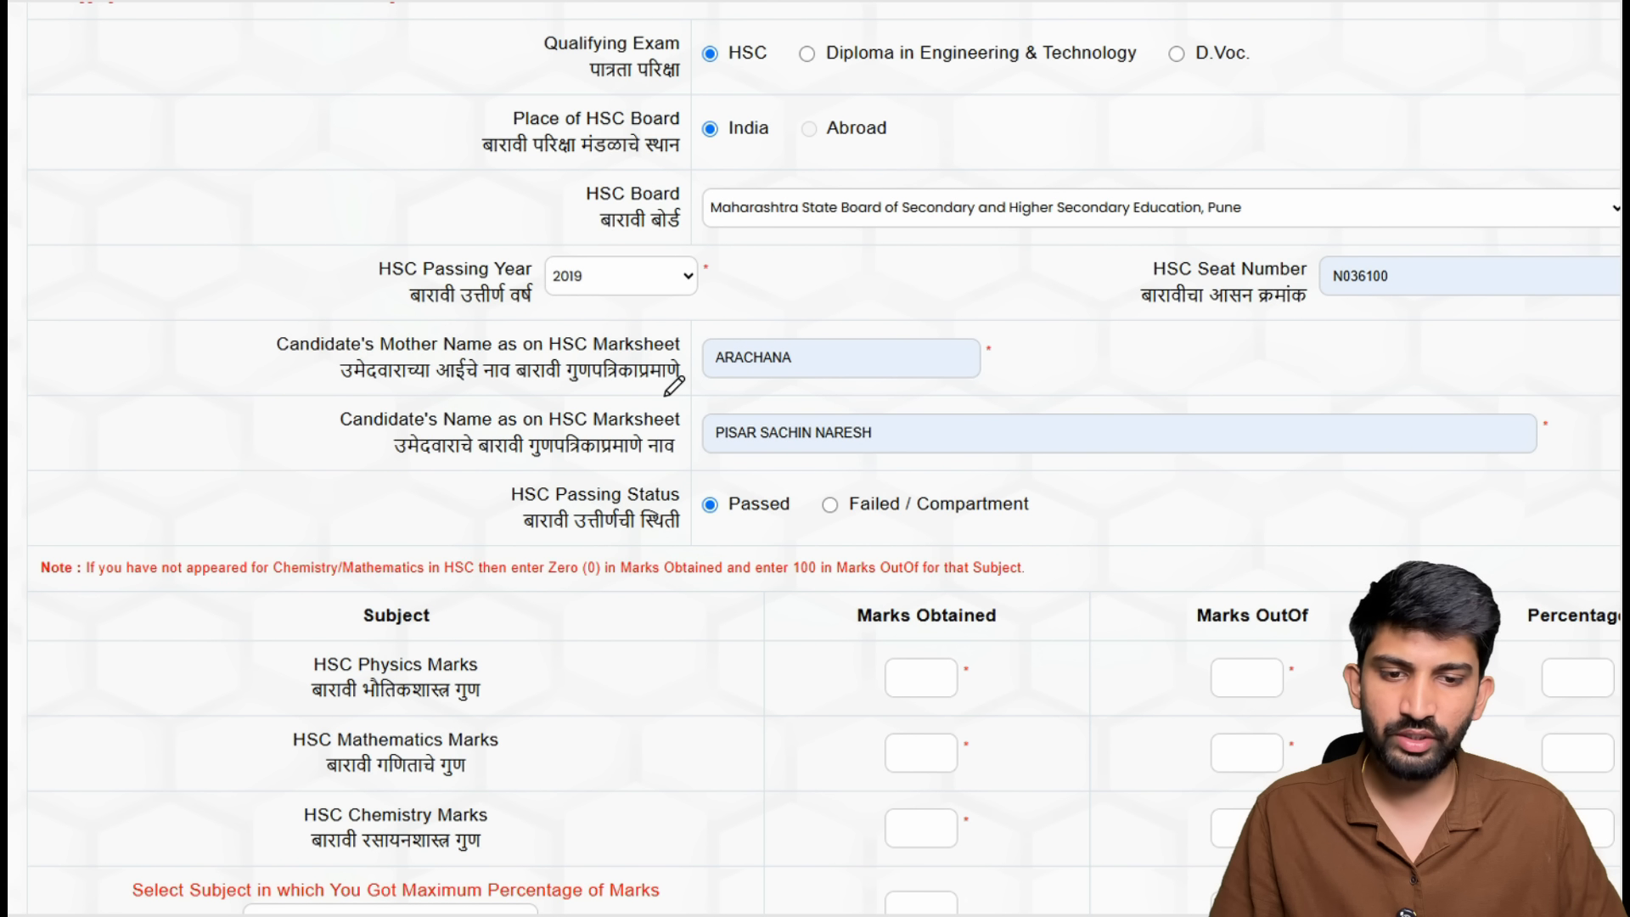
Review the HSC entries, marking the board, circling the passing year, and pointing arrows at the mother's name and candidate's name fields.
drag(600, 240, 652, 241)
drag(1119, 170, 1196, 92)
mouse_move(594, 248)
mouse_down()
mouse_move(527, 281)
mouse_move(598, 289)
mouse_move(583, 258)
mouse_up()
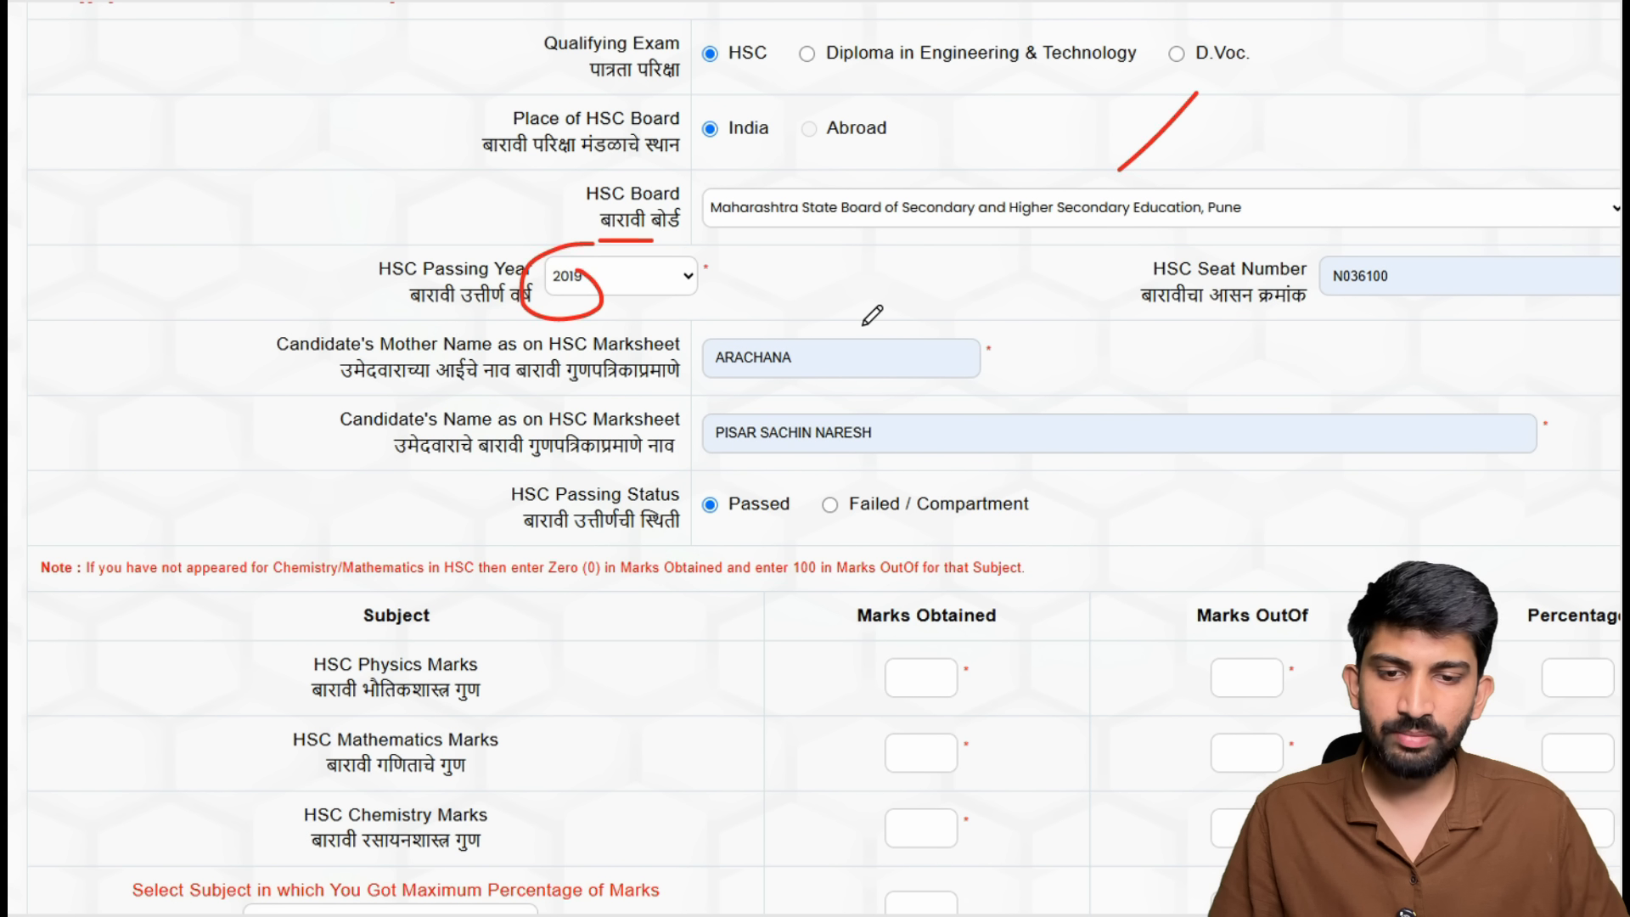
mouse_move(863, 326)
mouse_down()
mouse_move(805, 377)
mouse_move(853, 378)
mouse_up()
mouse_move(978, 378)
mouse_down()
mouse_move(899, 411)
mouse_move(935, 421)
mouse_up()
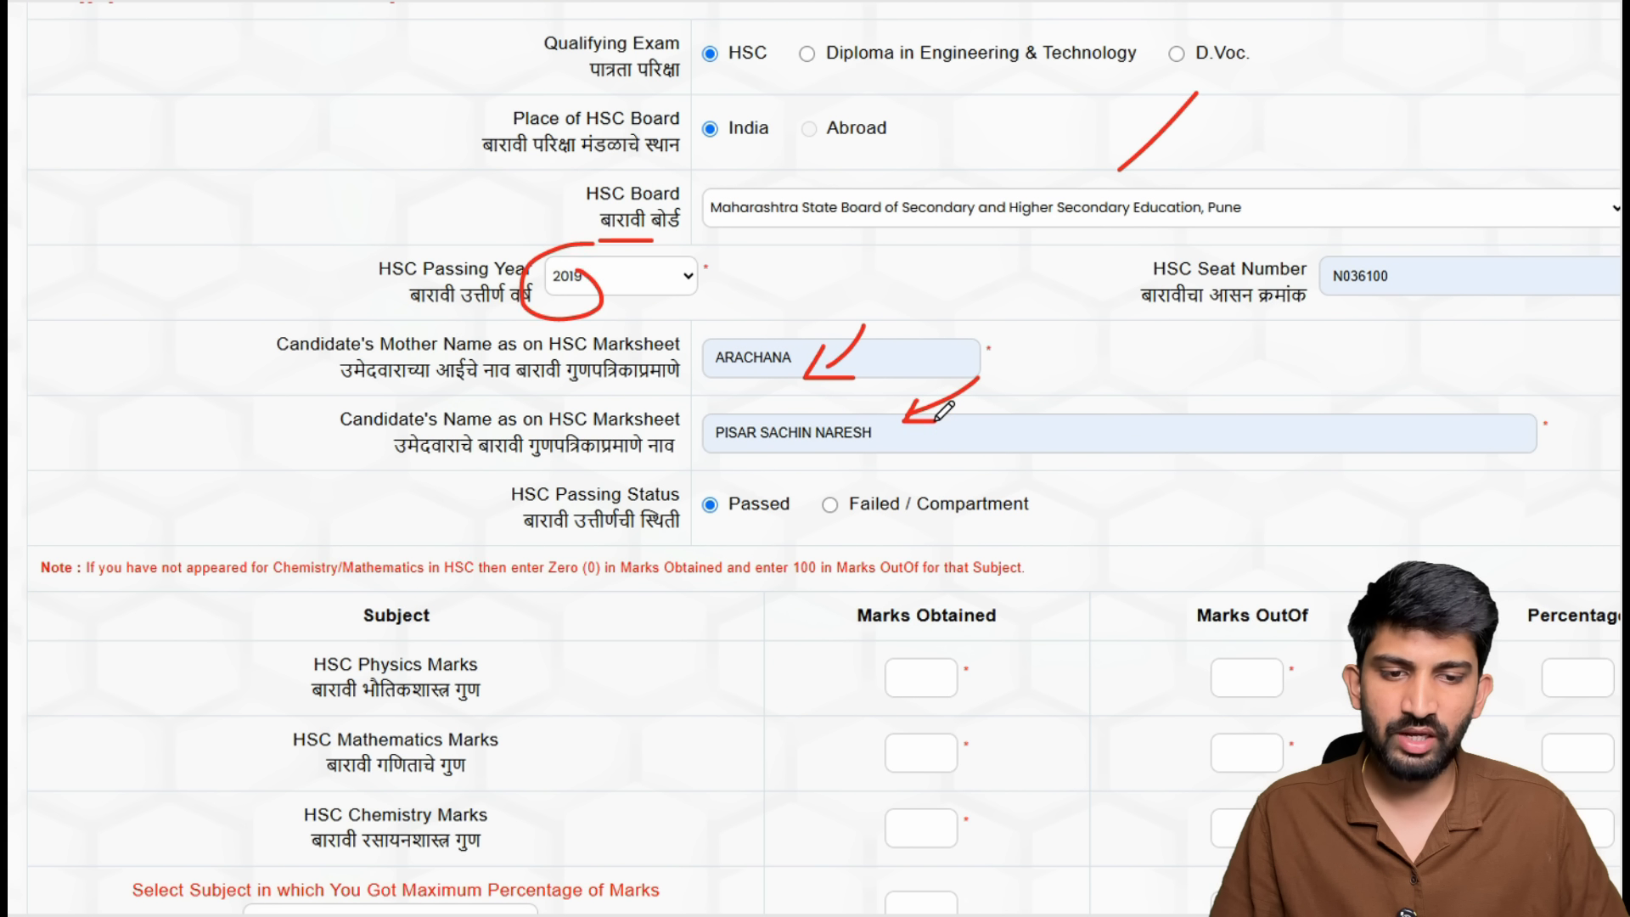
Review the HSC Passing Status row, underlining the Passed option and pointing an arrow at it.
drag(438, 529, 472, 524)
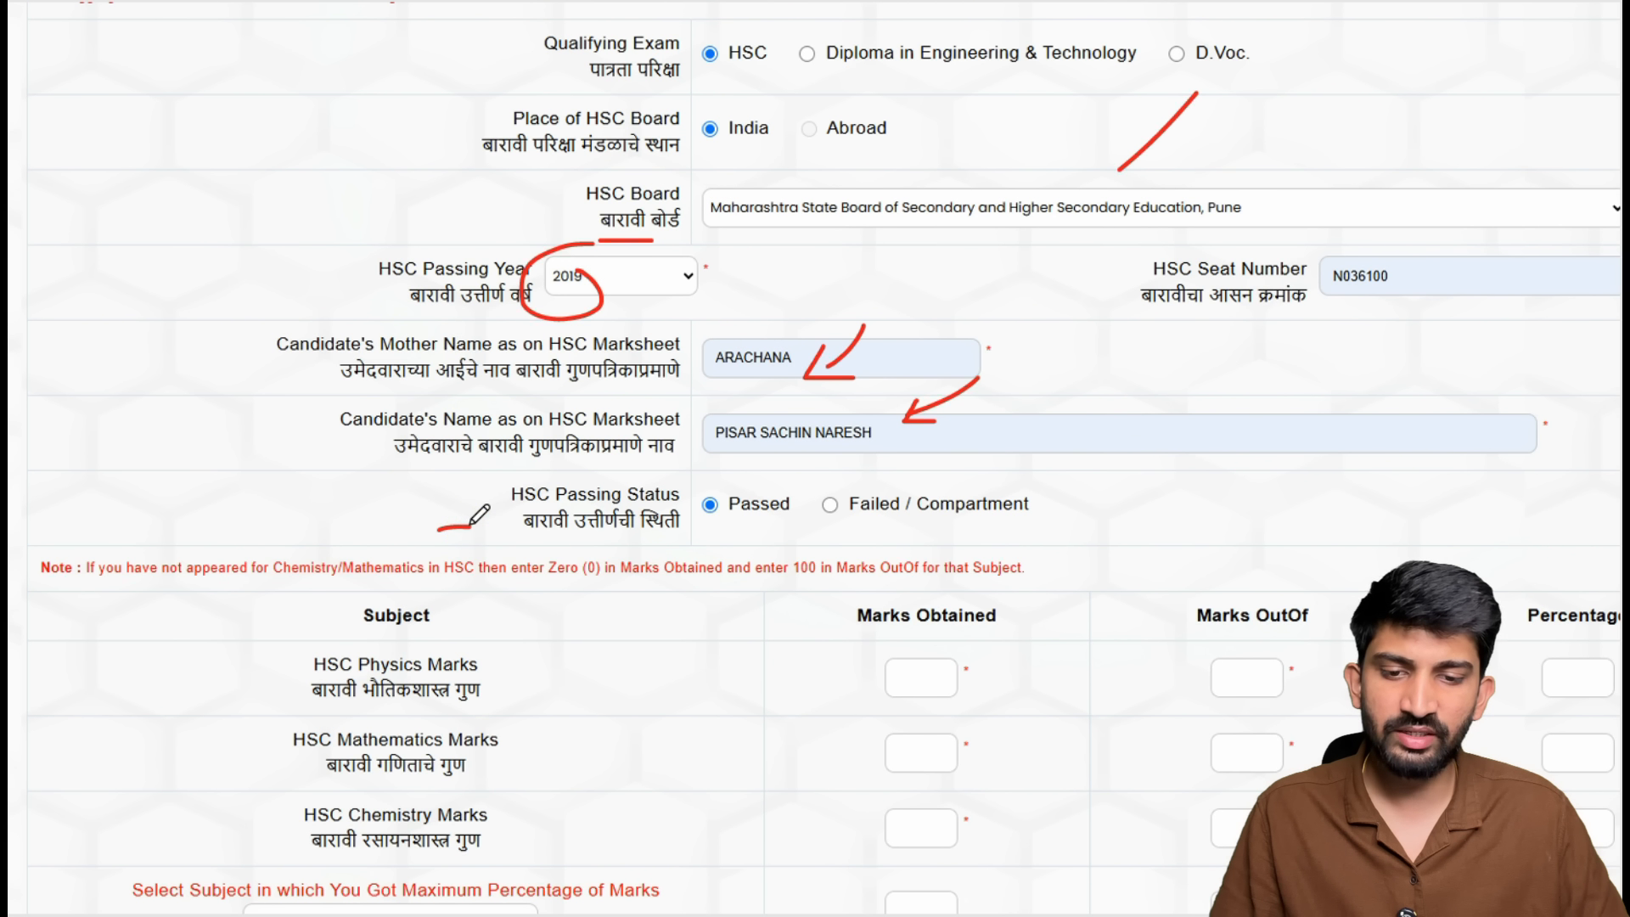
drag(684, 543, 787, 540)
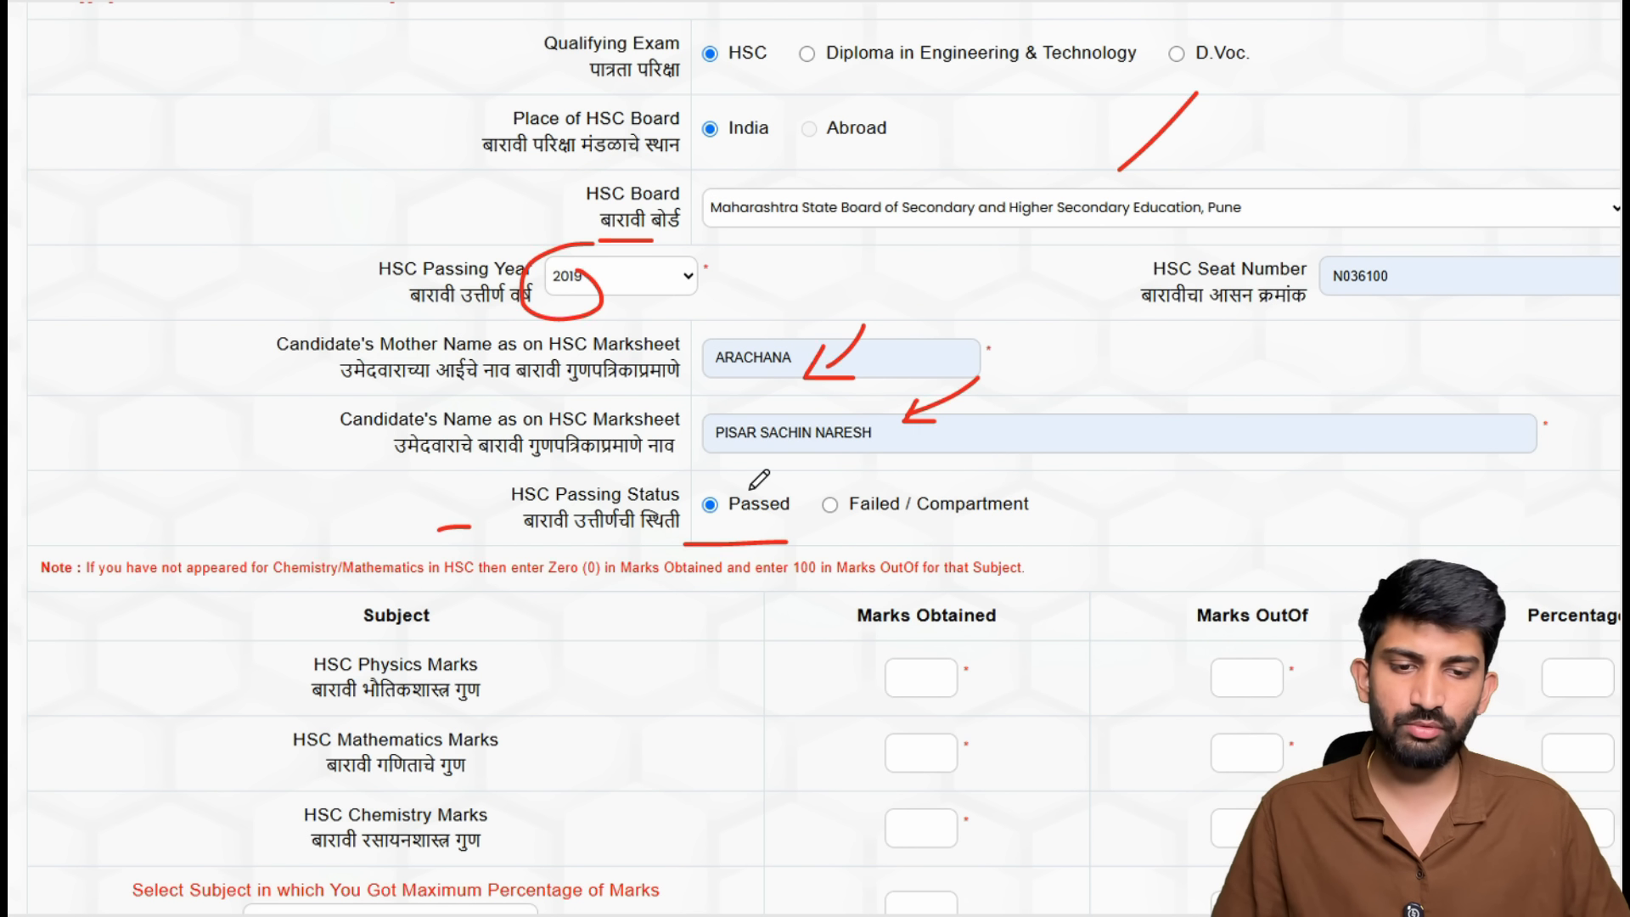
mouse_move(750, 489)
mouse_down()
mouse_move(776, 454)
mouse_move(745, 472)
mouse_move(746, 503)
mouse_up()
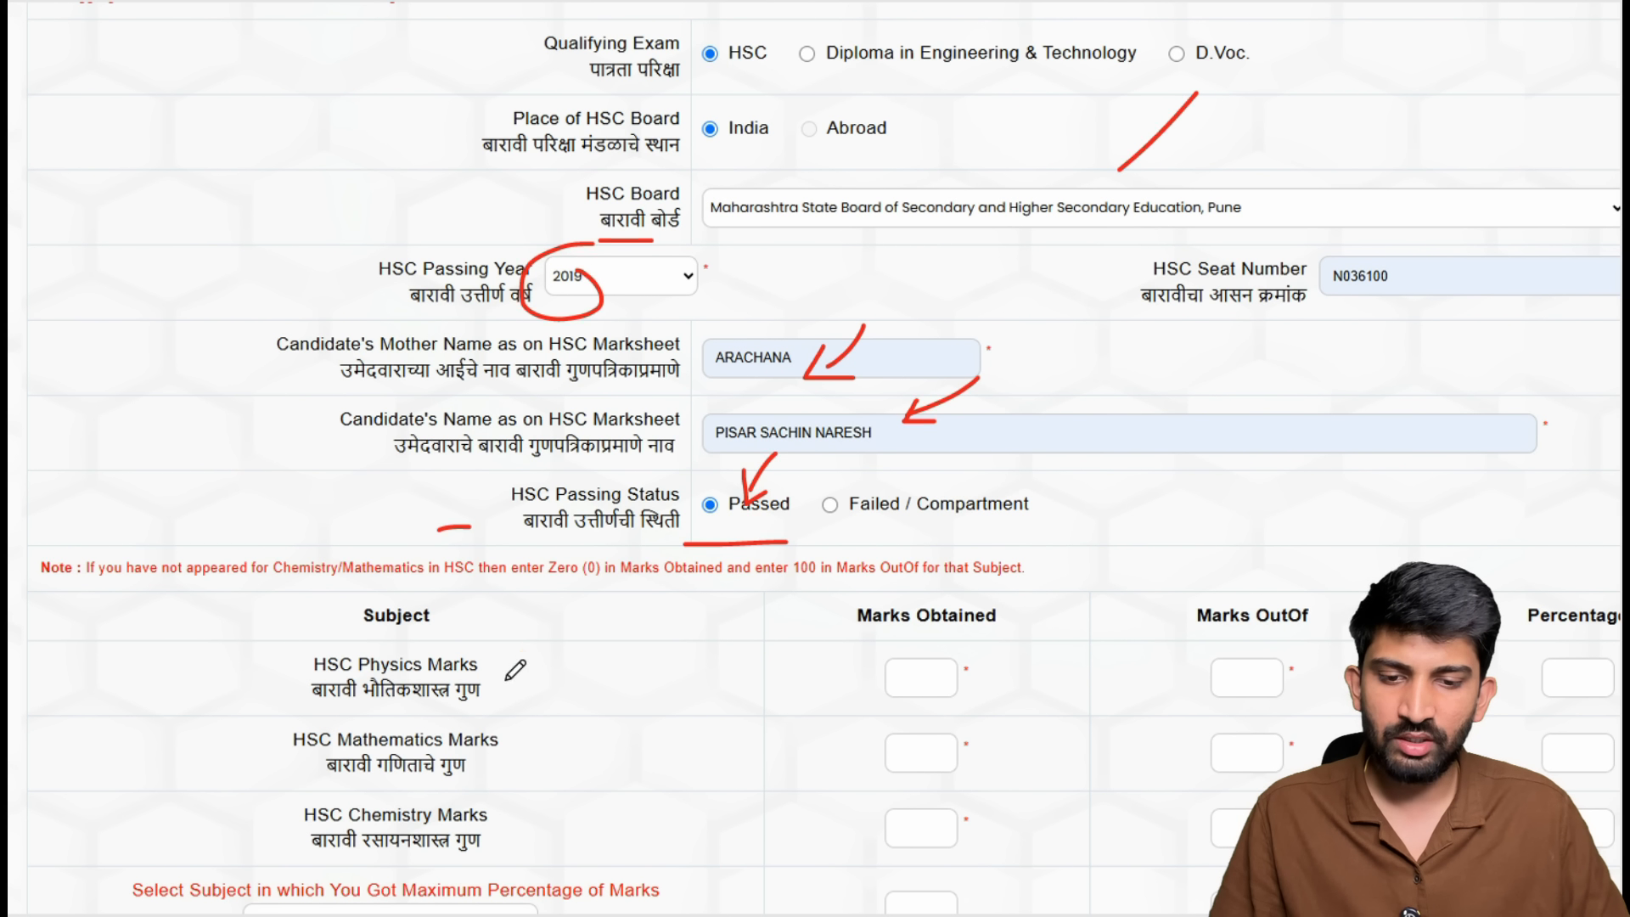
Review the HSC marks table, ticking the Physics, Mathematics and Chemistry rows and drawing a stroke down the Marks Obtained column.
drag(507, 679, 607, 622)
drag(537, 726, 611, 704)
drag(515, 856, 599, 800)
mouse_move(913, 655)
mouse_down()
mouse_move(838, 830)
mouse_move(851, 836)
mouse_up()
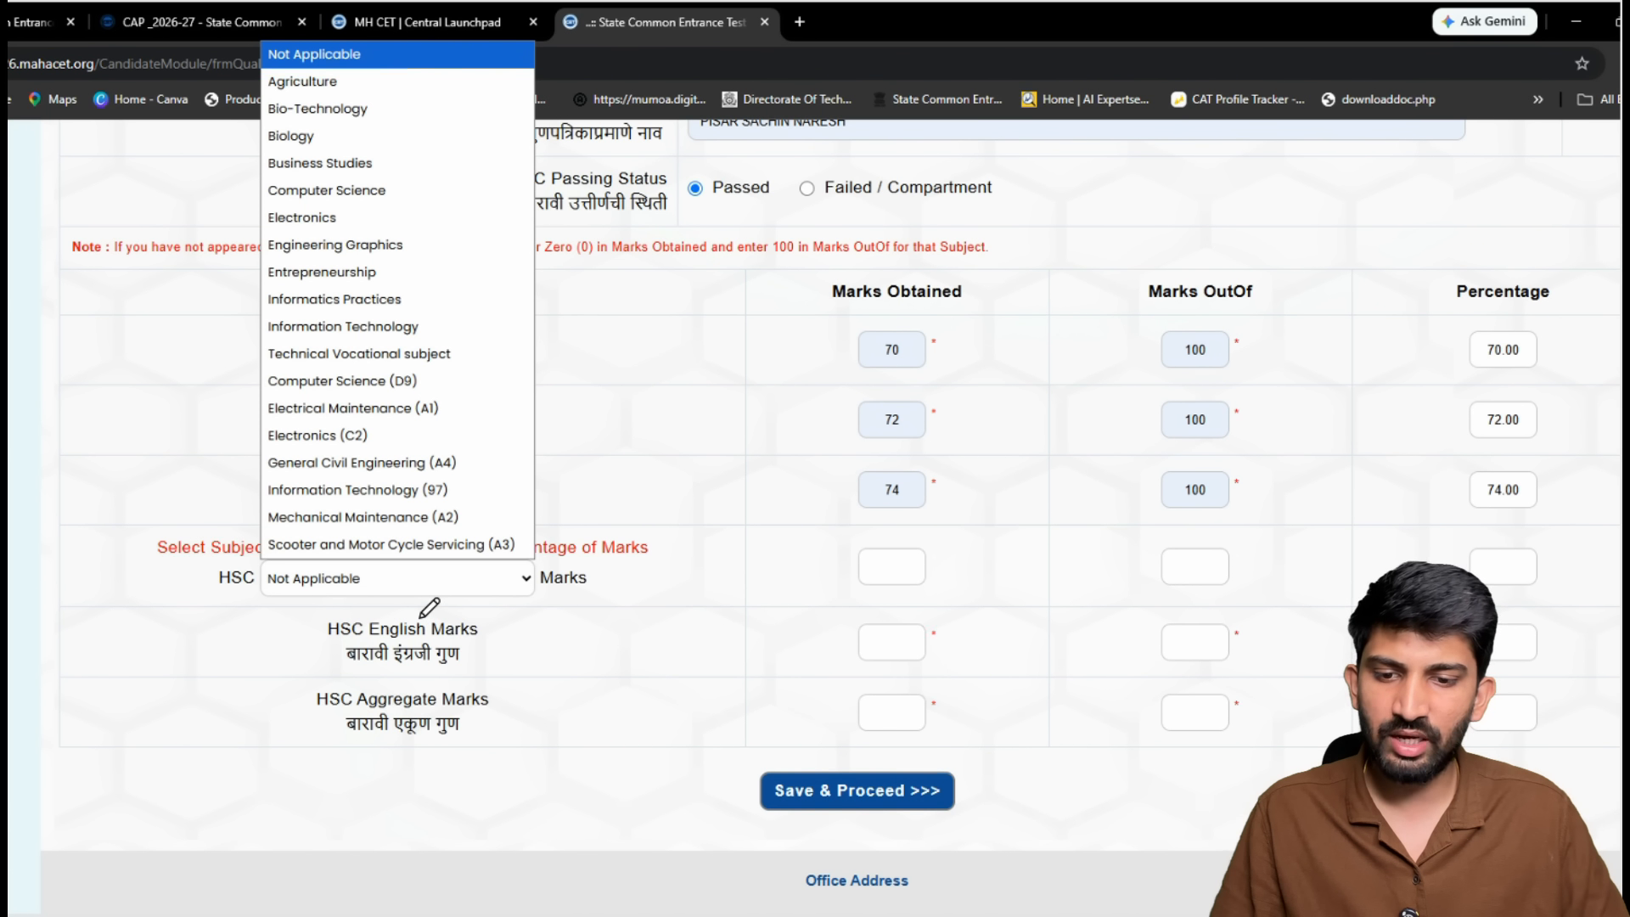
Review the HSC maximum-percentage subject list, underlining HSC, bracketing the subject options and marking Computer Science.
drag(204, 594, 236, 596)
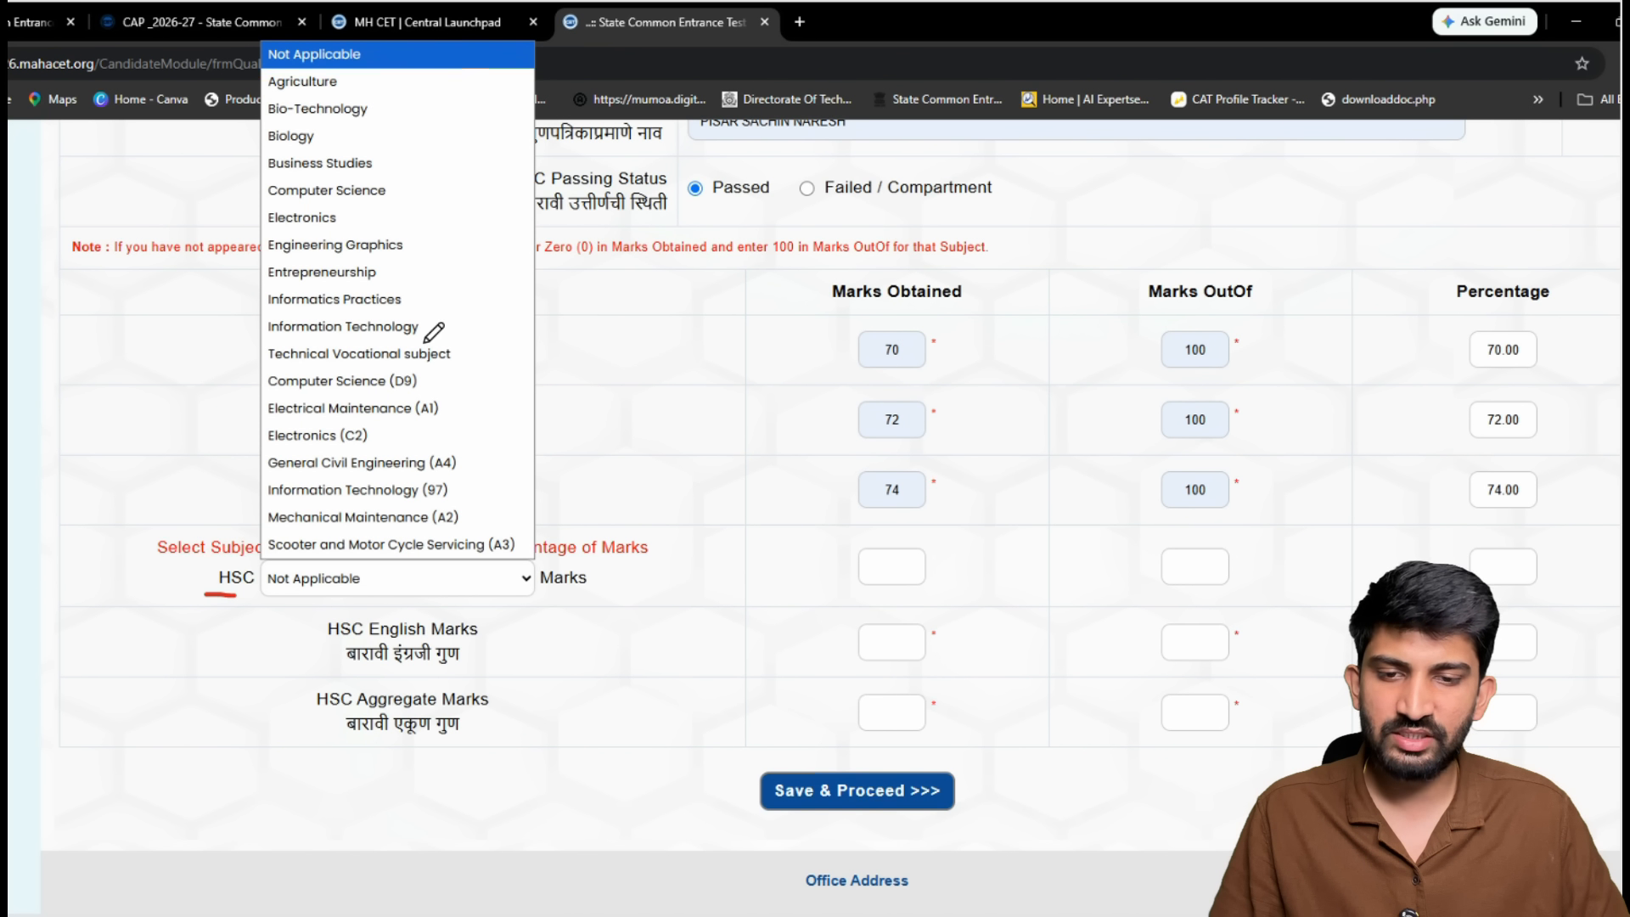
mouse_move(469, 92)
mouse_down()
mouse_move(459, 298)
mouse_move(487, 466)
mouse_move(501, 454)
mouse_up()
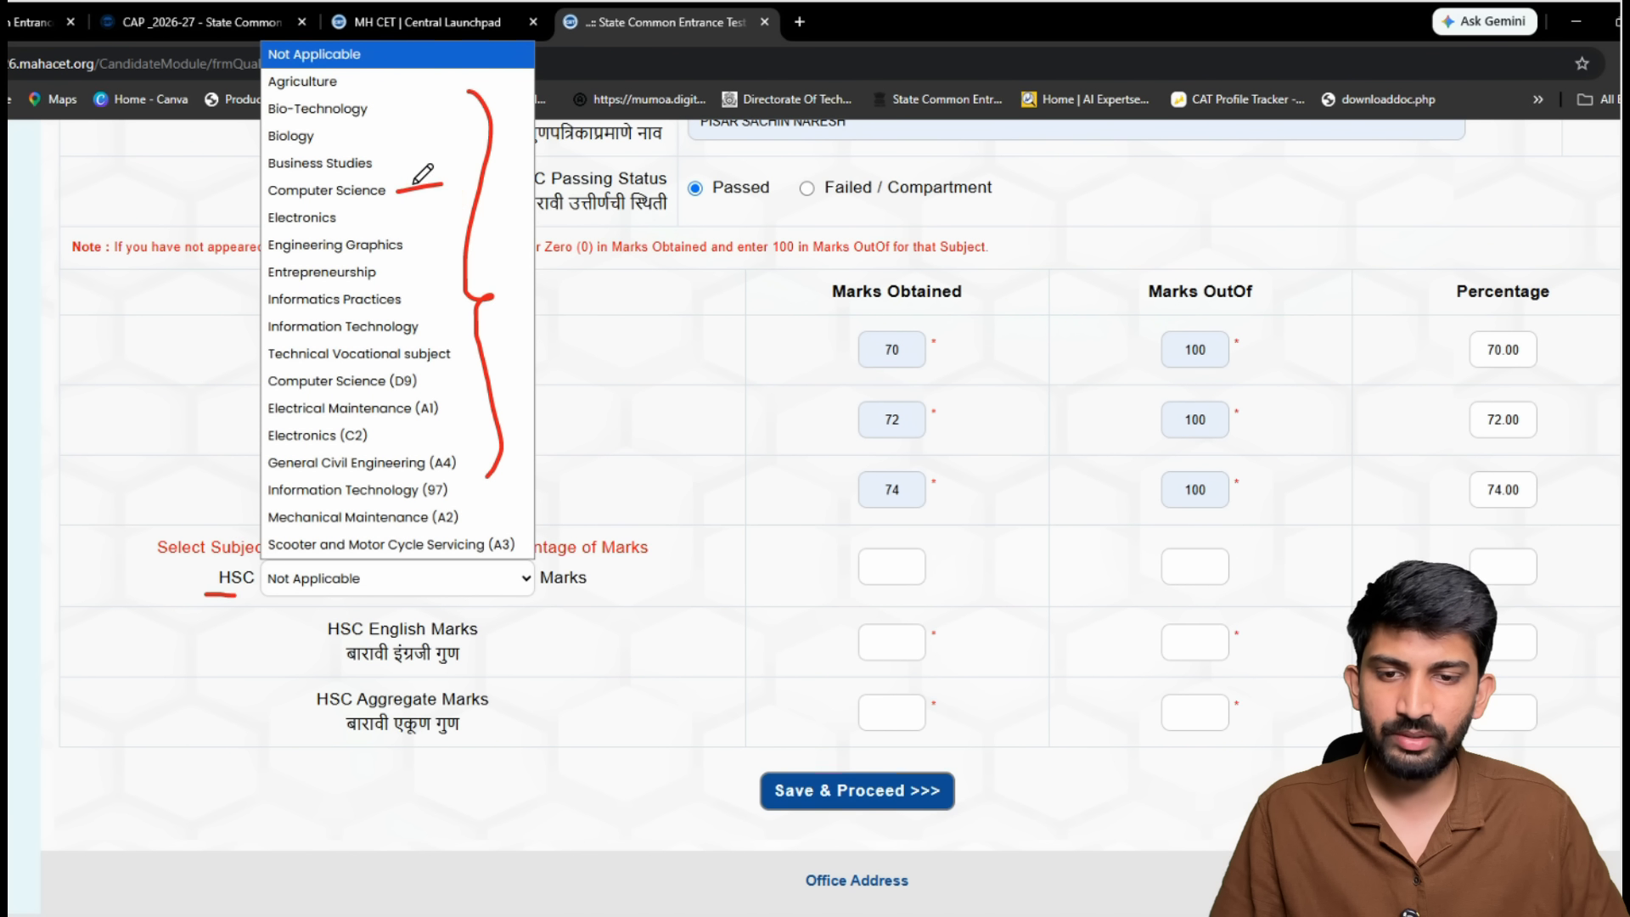
mouse_move(442, 182)
mouse_down()
mouse_move(393, 190)
mouse_move(406, 185)
mouse_up()
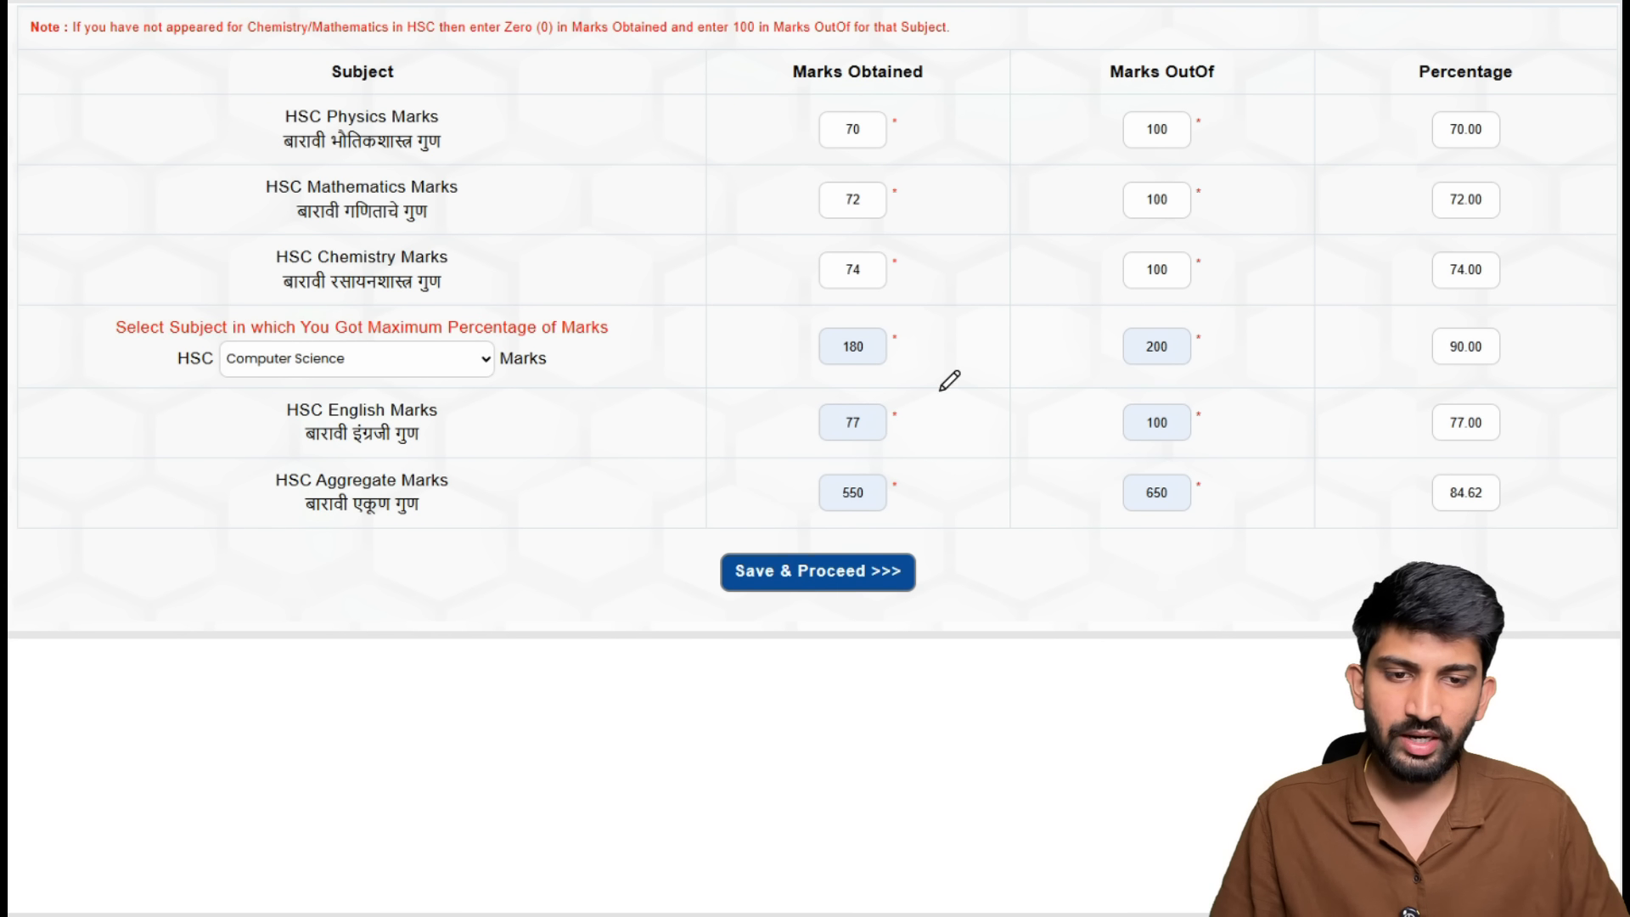
Review the remaining HSC marks, circling Computer Science's 180 and 200, ticking English, underlining Aggregate Marks and ticking Save & Proceed.
mouse_move(878, 384)
mouse_down()
mouse_move(902, 379)
mouse_move(807, 320)
mouse_move(832, 391)
mouse_up()
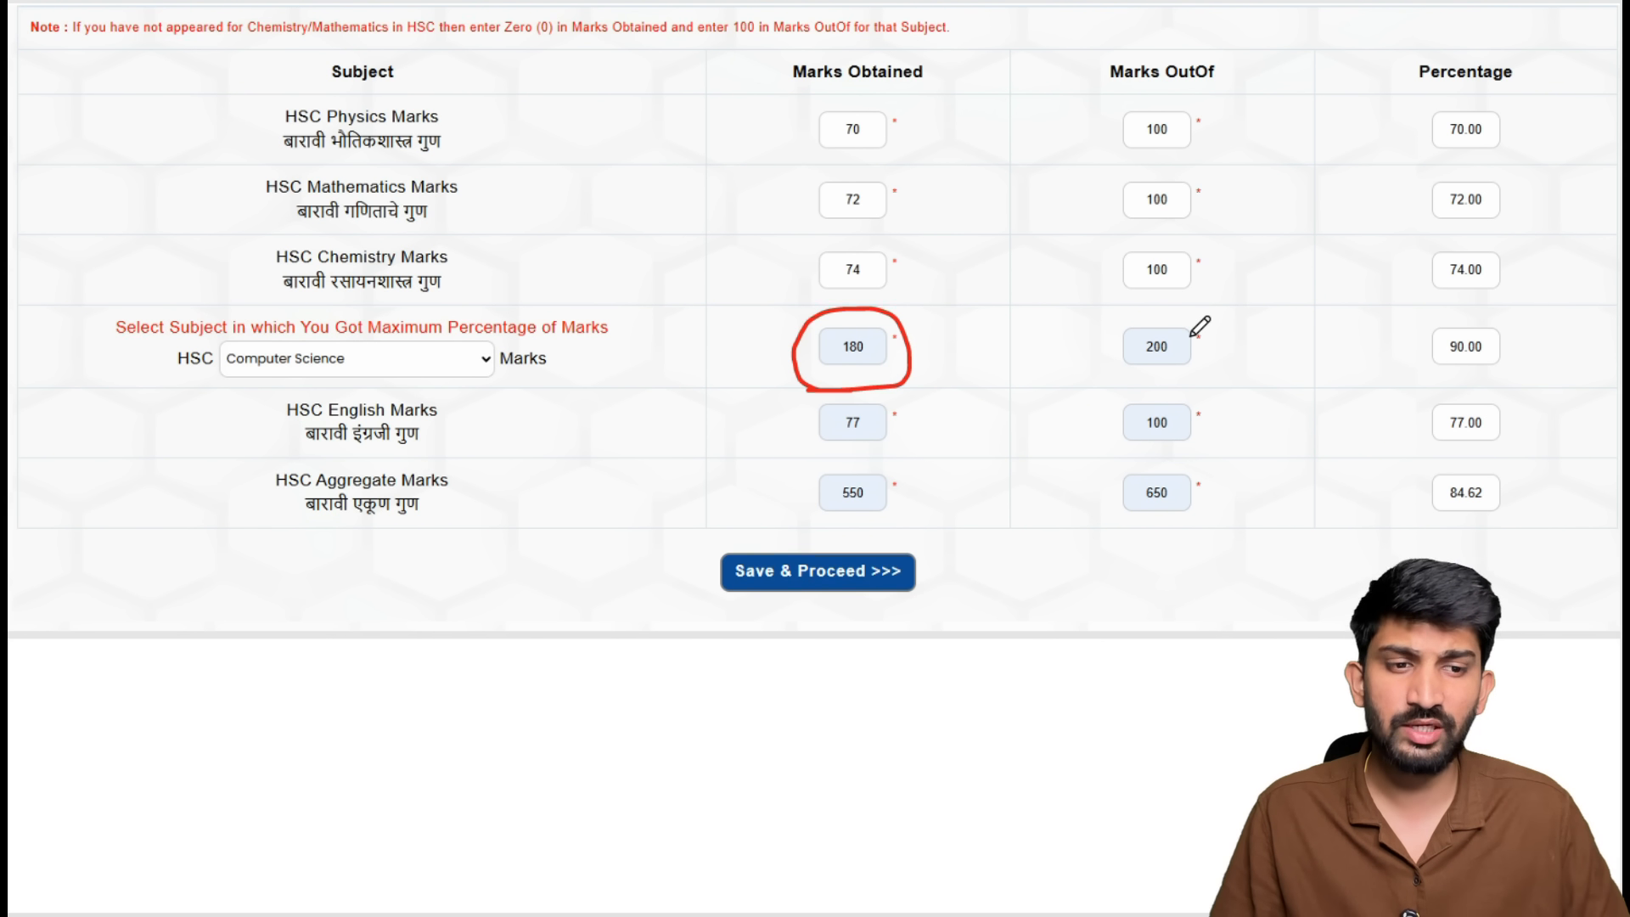
mouse_move(1171, 315)
mouse_down()
mouse_move(1111, 346)
mouse_move(1189, 352)
mouse_move(1156, 331)
mouse_up()
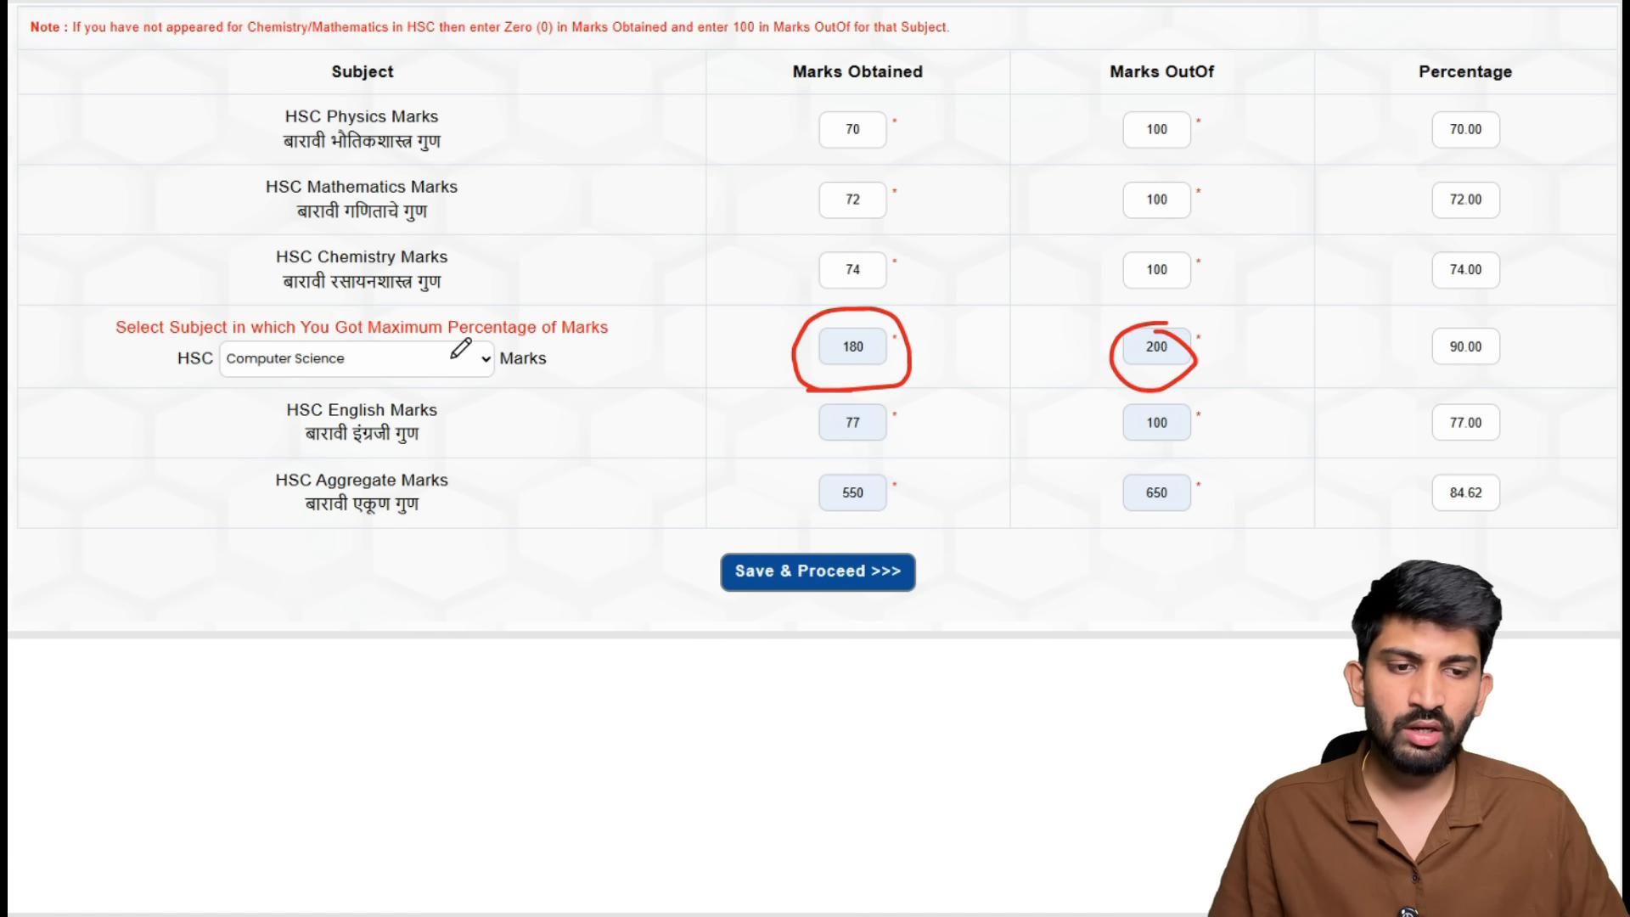
drag(448, 436, 543, 390)
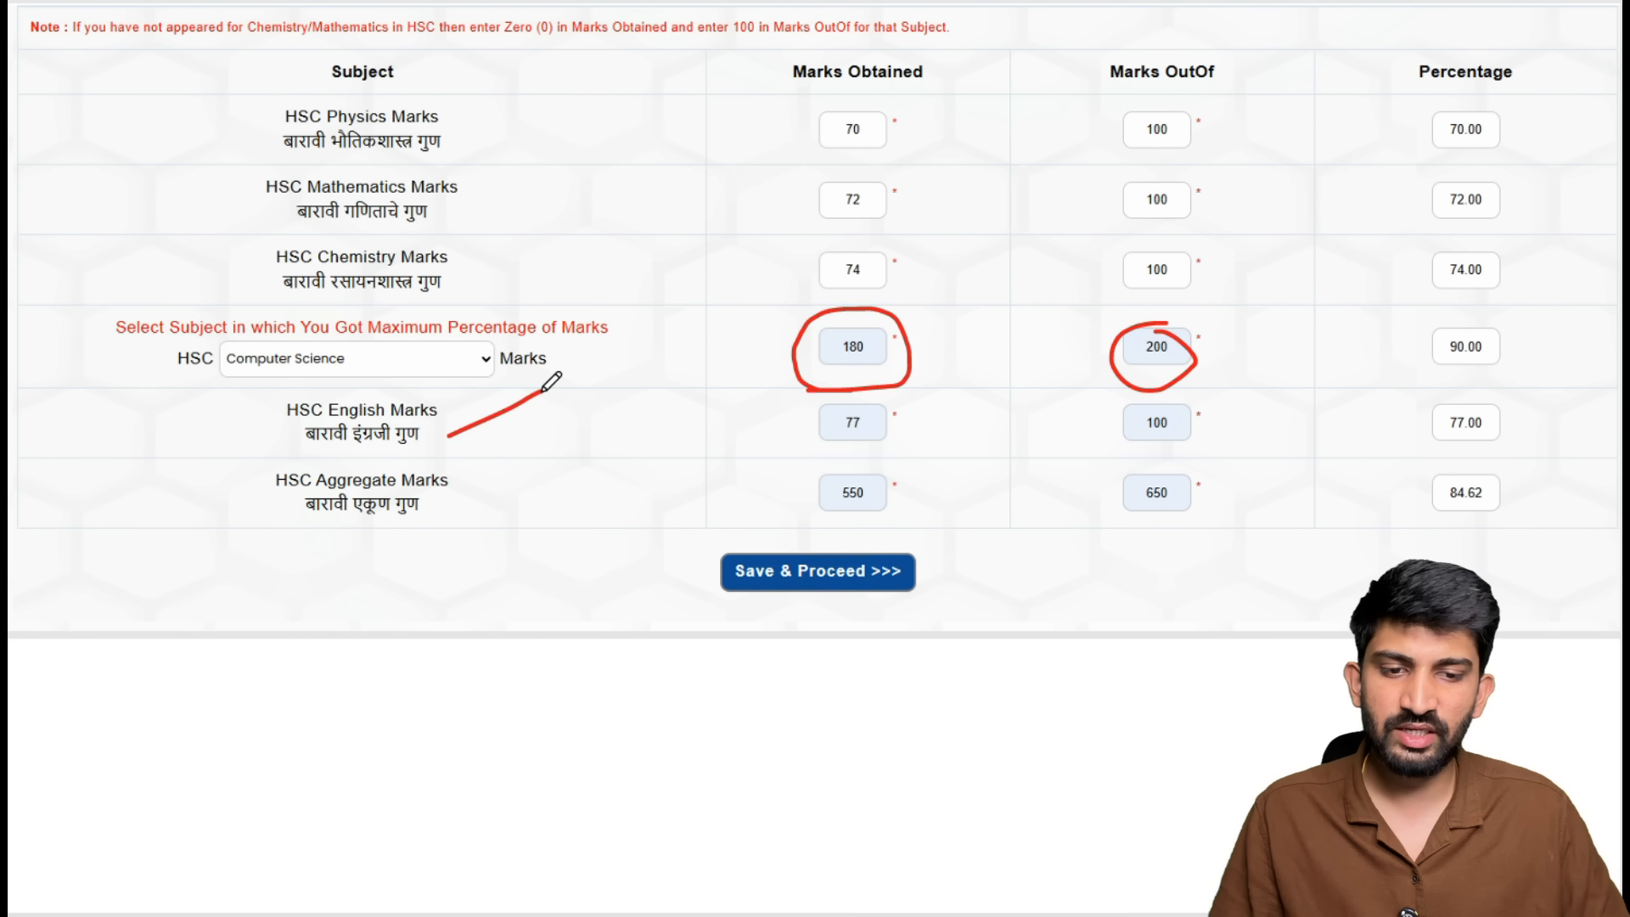
drag(247, 545, 474, 531)
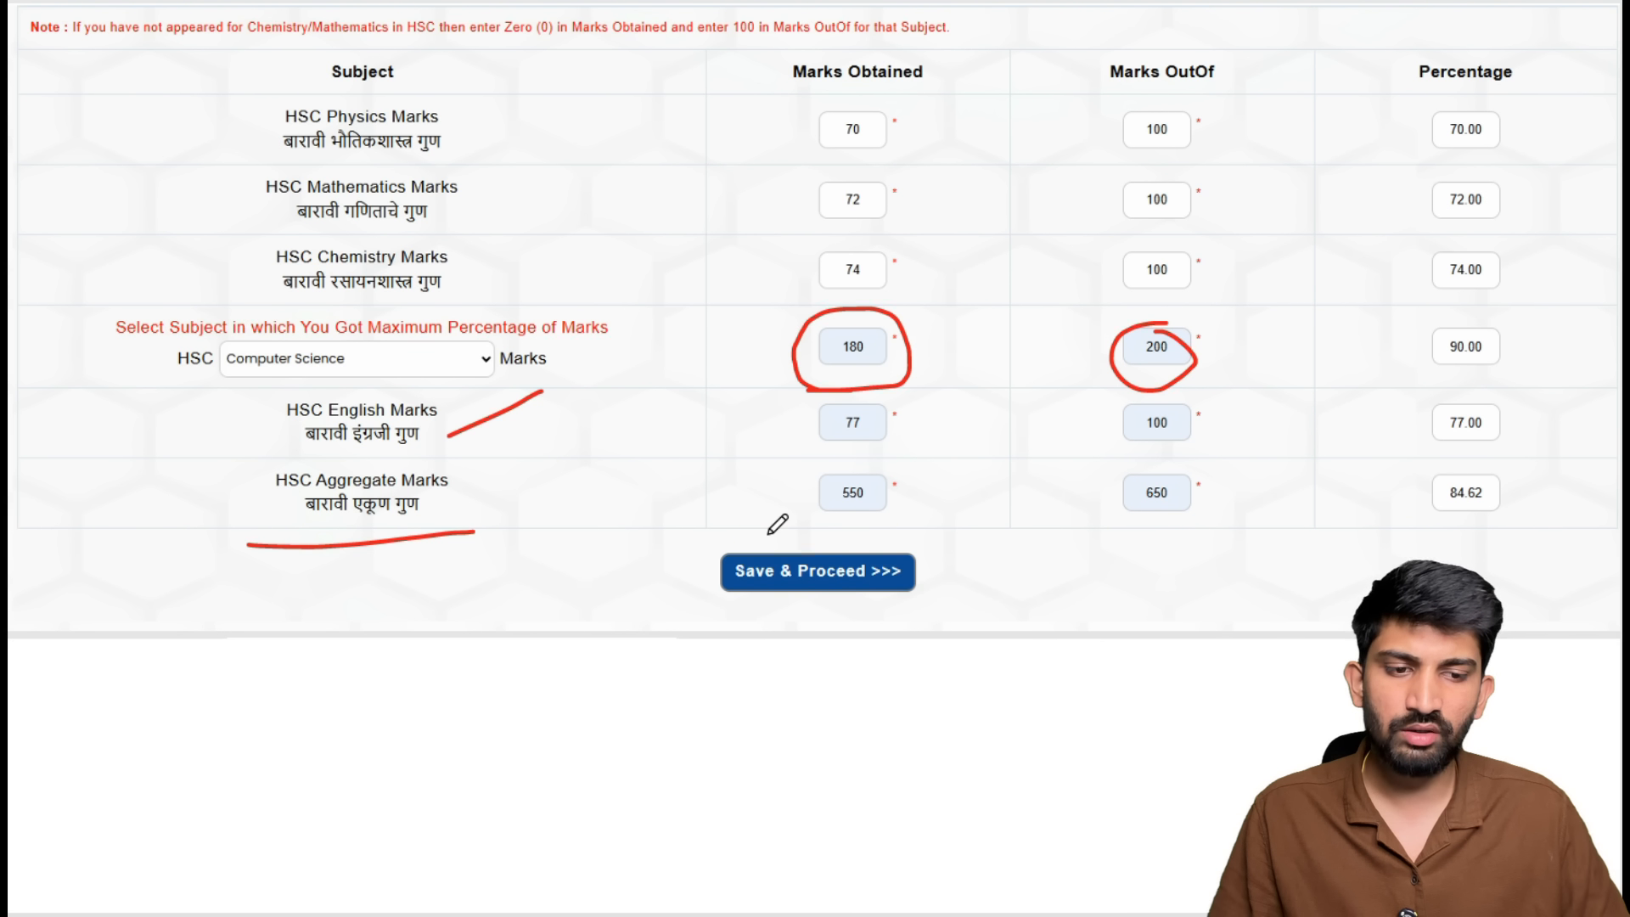
drag(683, 573, 813, 485)
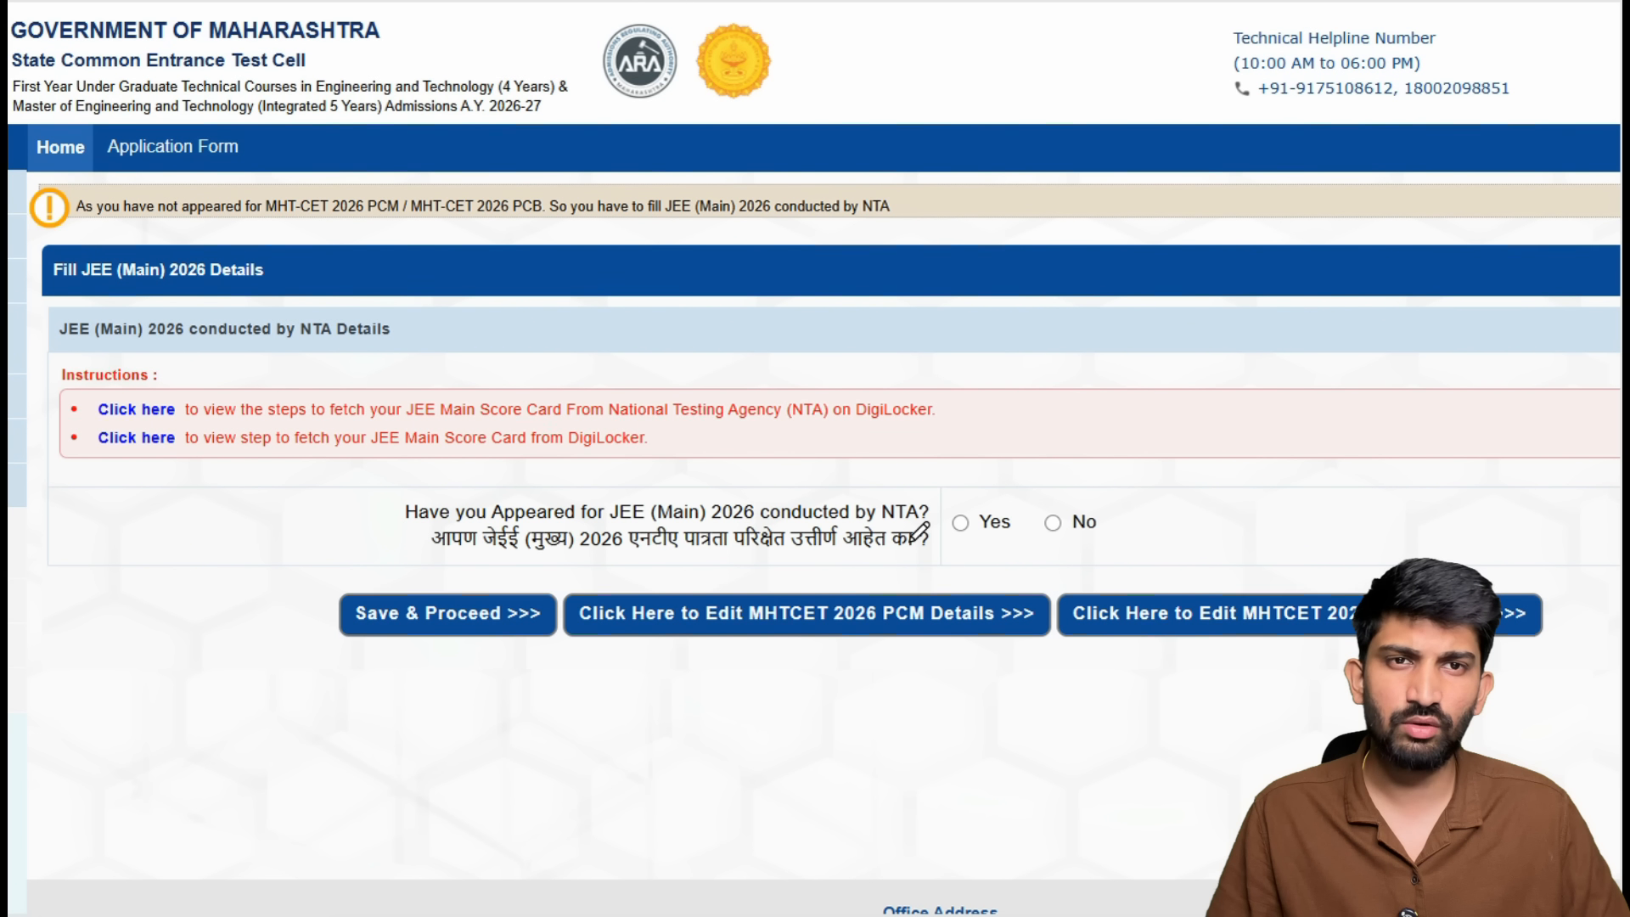
Go to the JEE (Main) 2026 details and handwrite 96 and 85 below the form, adding an arrow to each and underlining 96.
drag(628, 662, 626, 756)
drag(686, 689, 670, 737)
mouse_move(859, 692)
mouse_down()
mouse_move(866, 753)
mouse_move(862, 694)
mouse_up()
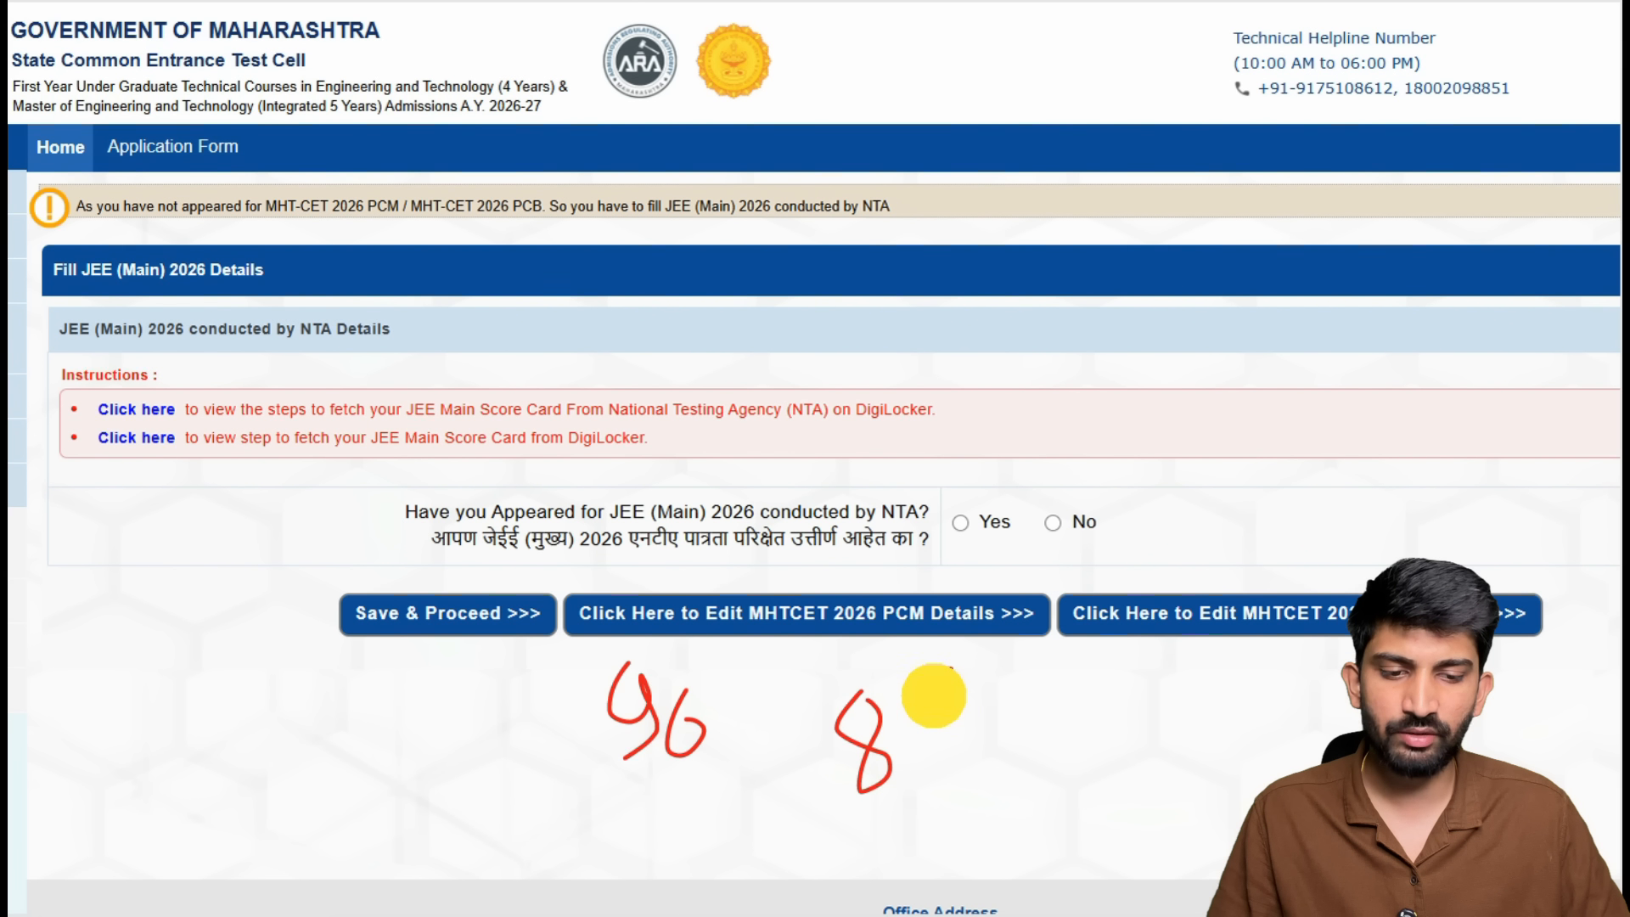
drag(950, 670, 915, 742)
drag(992, 702, 1122, 657)
mouse_move(1012, 665)
mouse_down()
mouse_move(975, 711)
mouse_move(1052, 717)
mouse_up()
drag(575, 792, 707, 782)
mouse_move(386, 767)
mouse_down()
mouse_move(506, 742)
mouse_move(502, 782)
mouse_up()
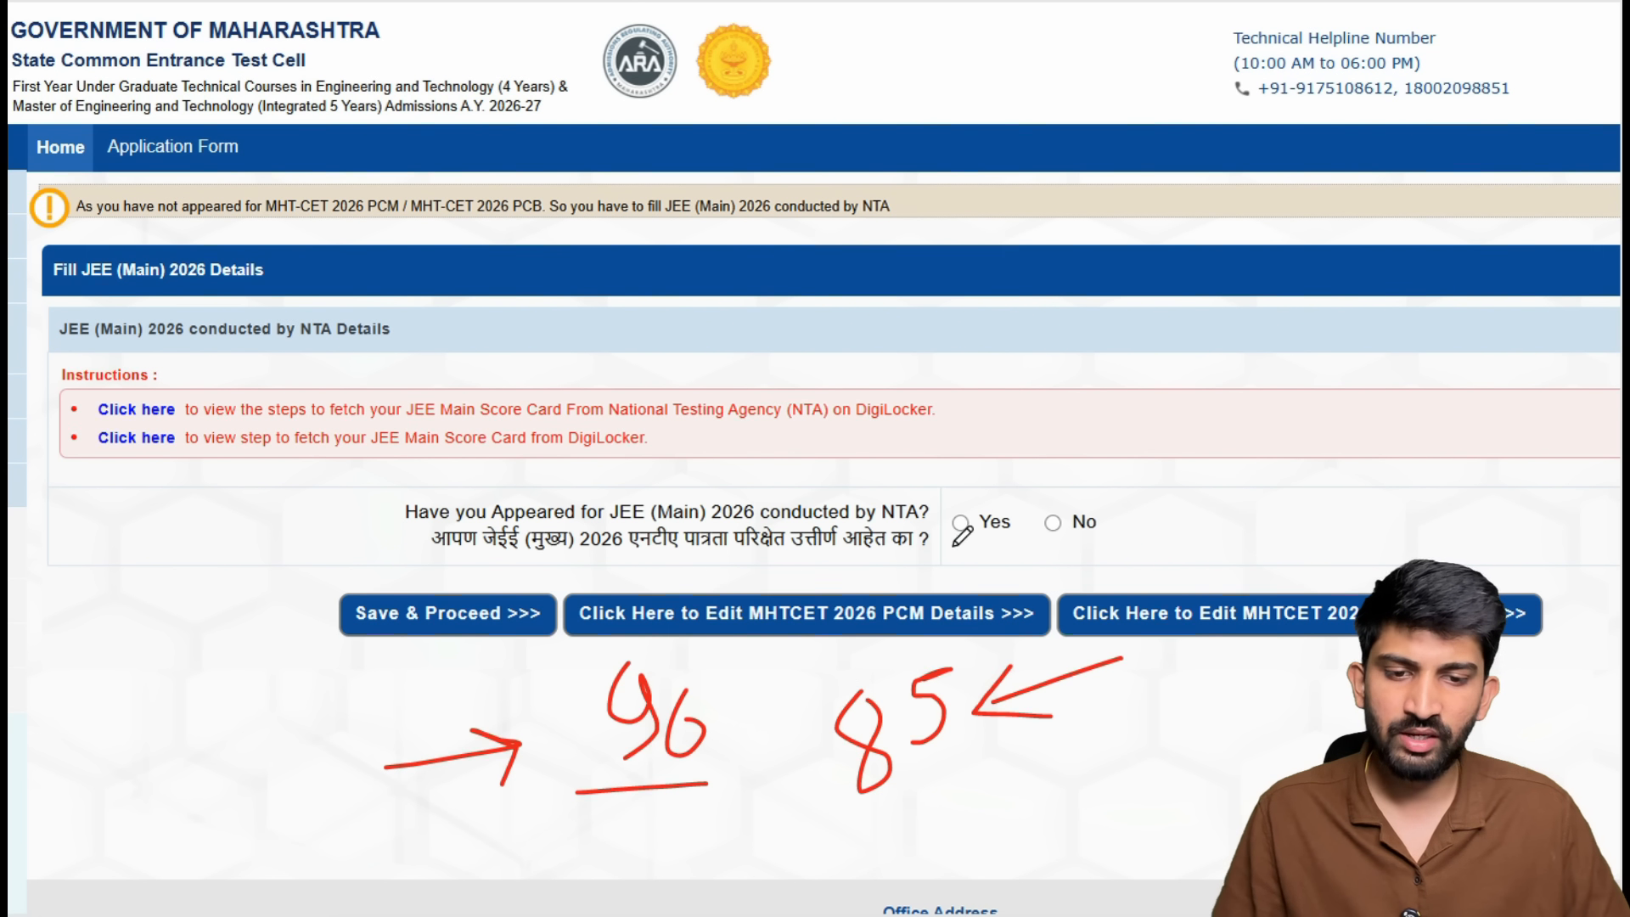
Review fetching the JEE score from DigiLocker, ticking Yes, the fetch option and Start Verification, and marking the score card instruction link.
mouse_move(950, 525)
mouse_down()
mouse_move(958, 541)
mouse_move(1013, 478)
mouse_up()
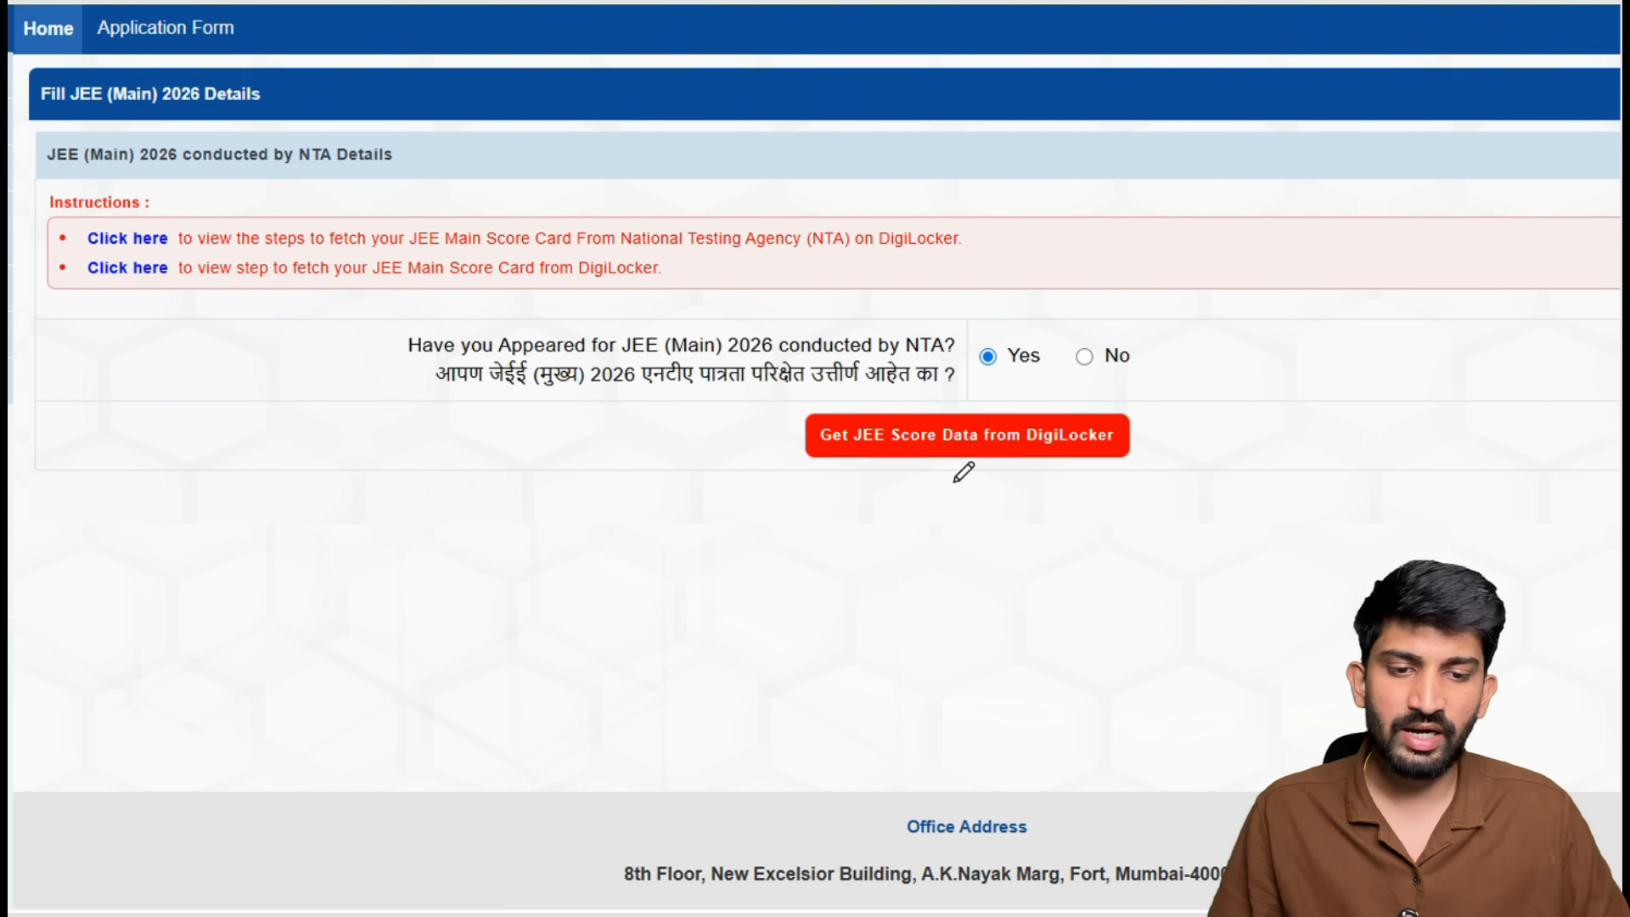
mouse_move(769, 443)
mouse_down()
mouse_move(817, 460)
mouse_move(887, 402)
mouse_up()
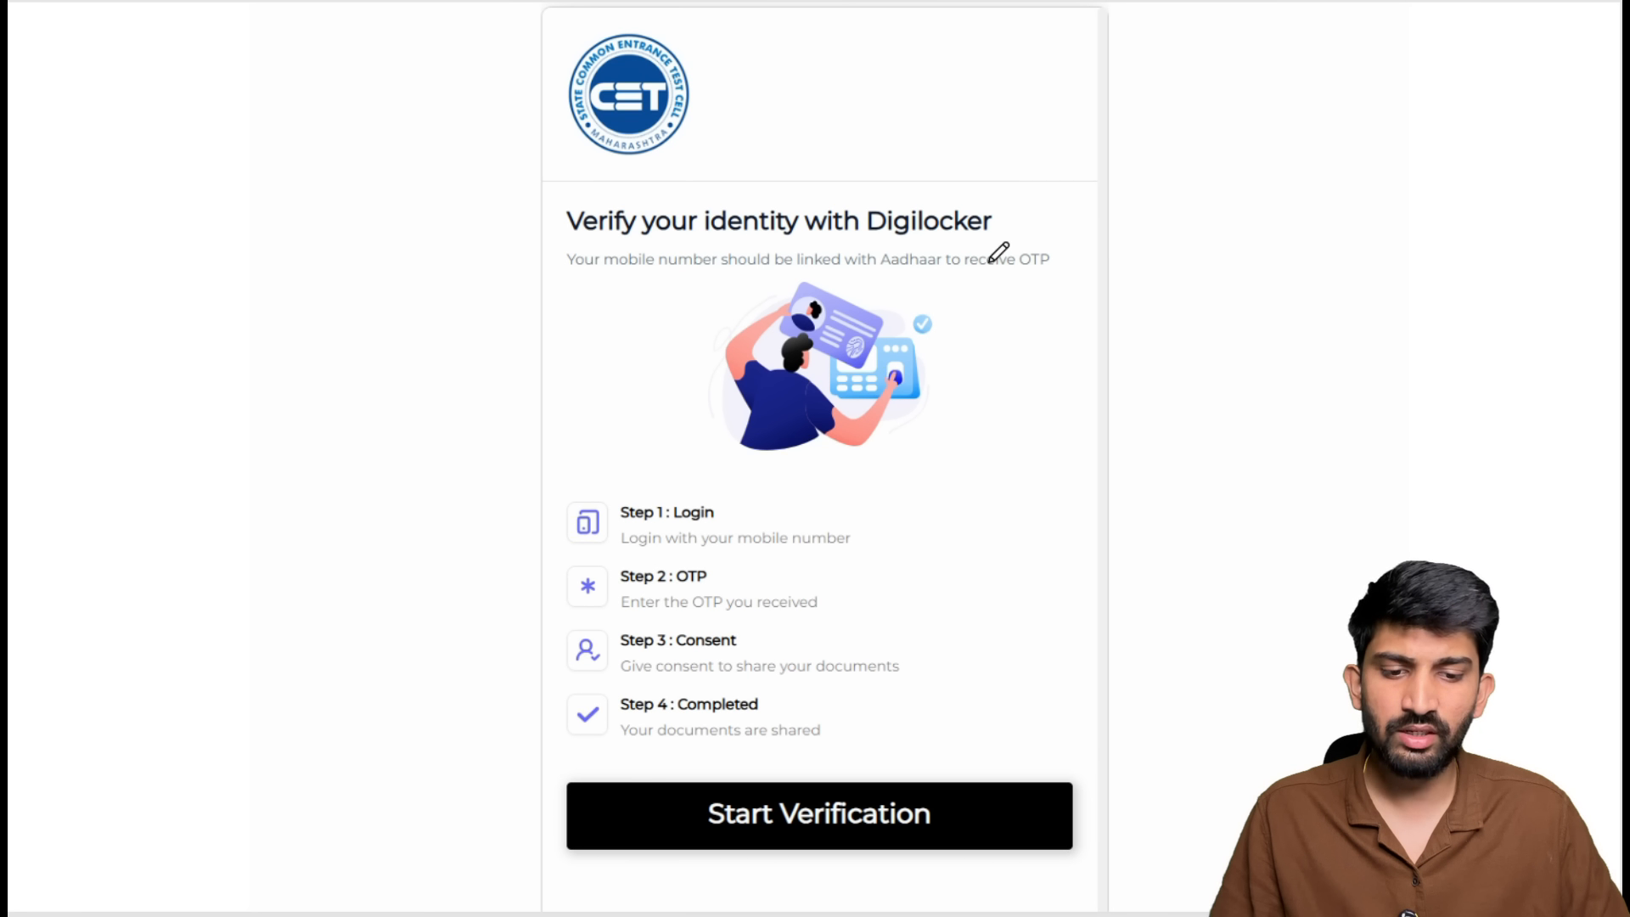
drag(1194, 222, 1348, 134)
mouse_move(1212, 167)
mouse_down()
mouse_move(1168, 233)
mouse_move(1287, 230)
mouse_up()
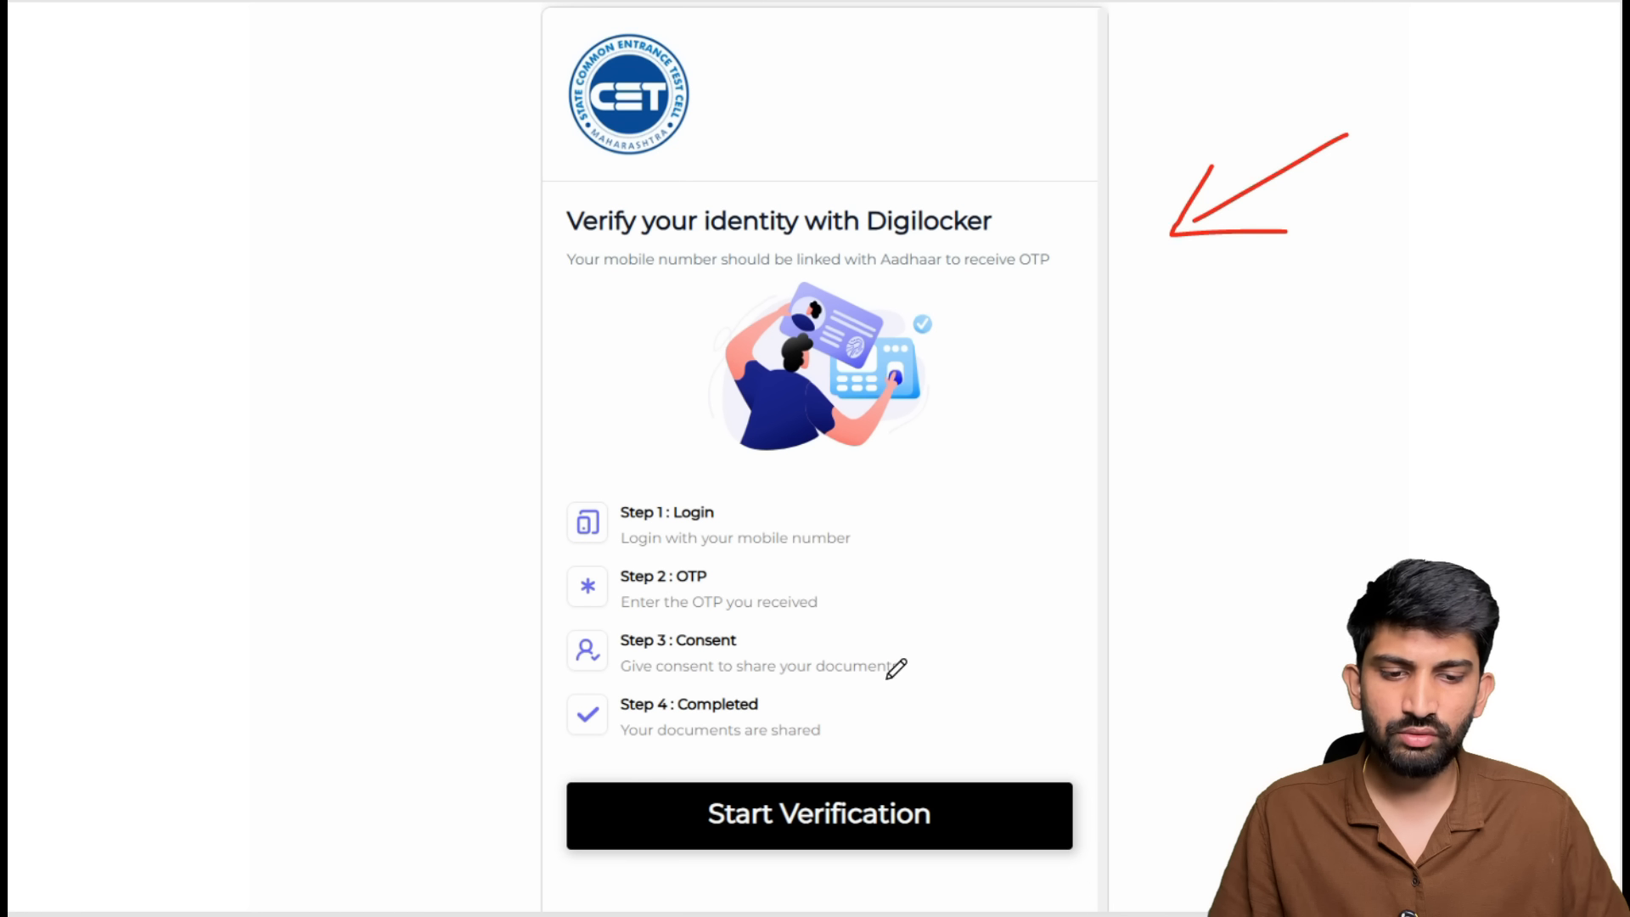
drag(737, 863, 869, 737)
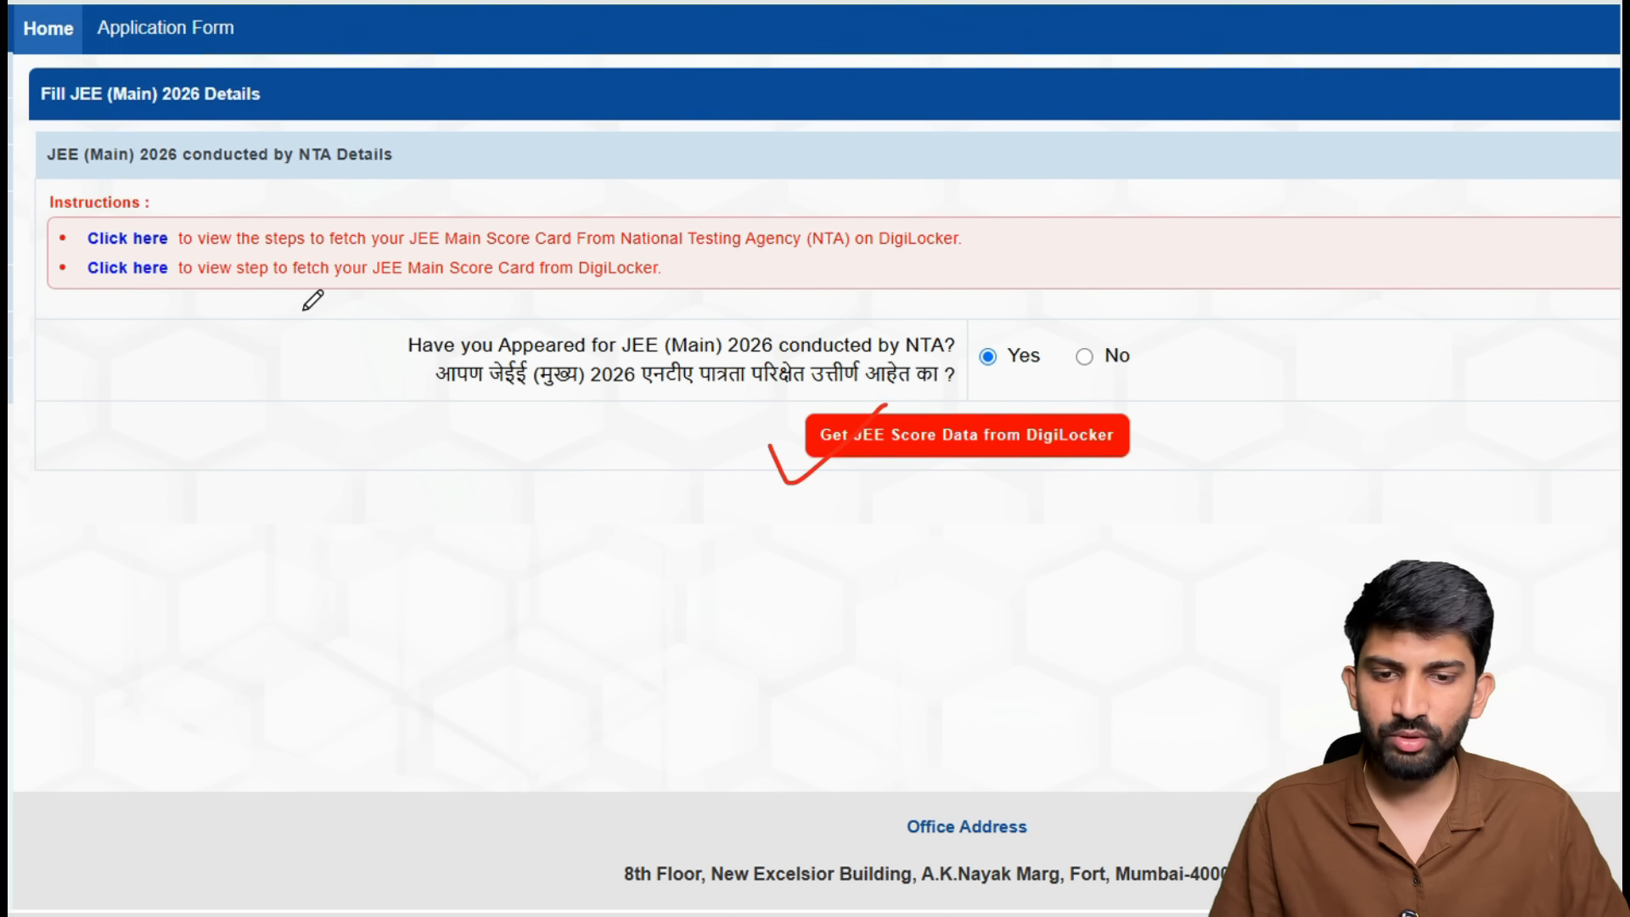
click(84, 292)
mouse_move(84, 292)
mouse_down()
mouse_move(175, 268)
mouse_move(110, 240)
mouse_move(73, 277)
mouse_move(92, 291)
mouse_up()
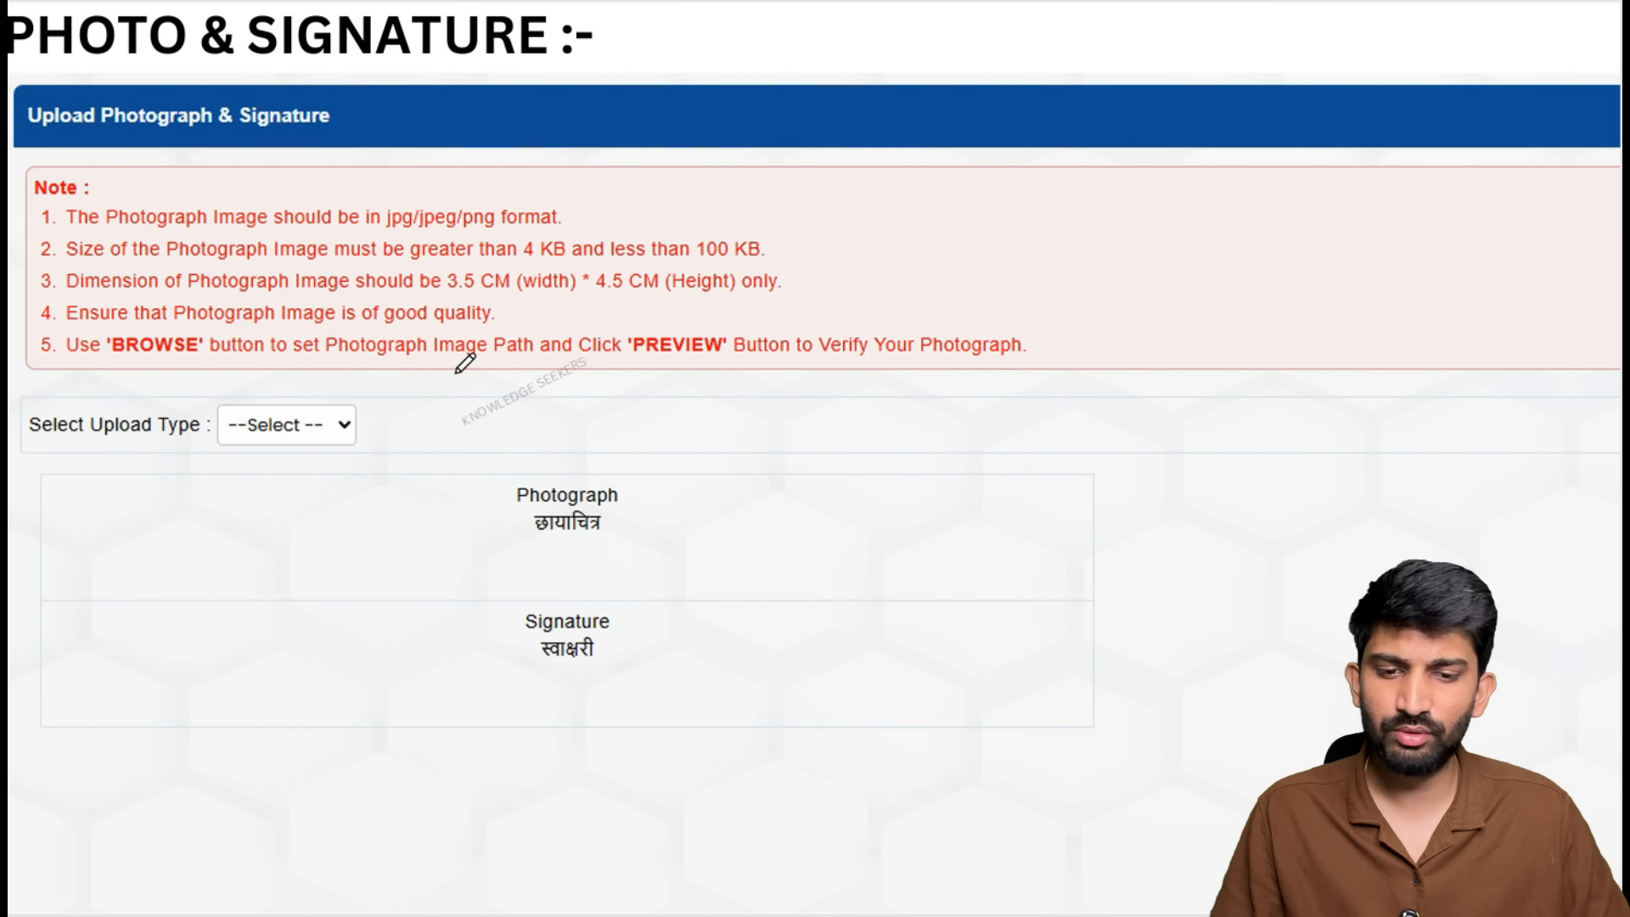
Review the photograph upload, circling Select Upload Type and marking the Photograph option, Open and Upload.
mouse_move(264, 396)
mouse_down()
mouse_move(353, 422)
mouse_move(262, 393)
mouse_up()
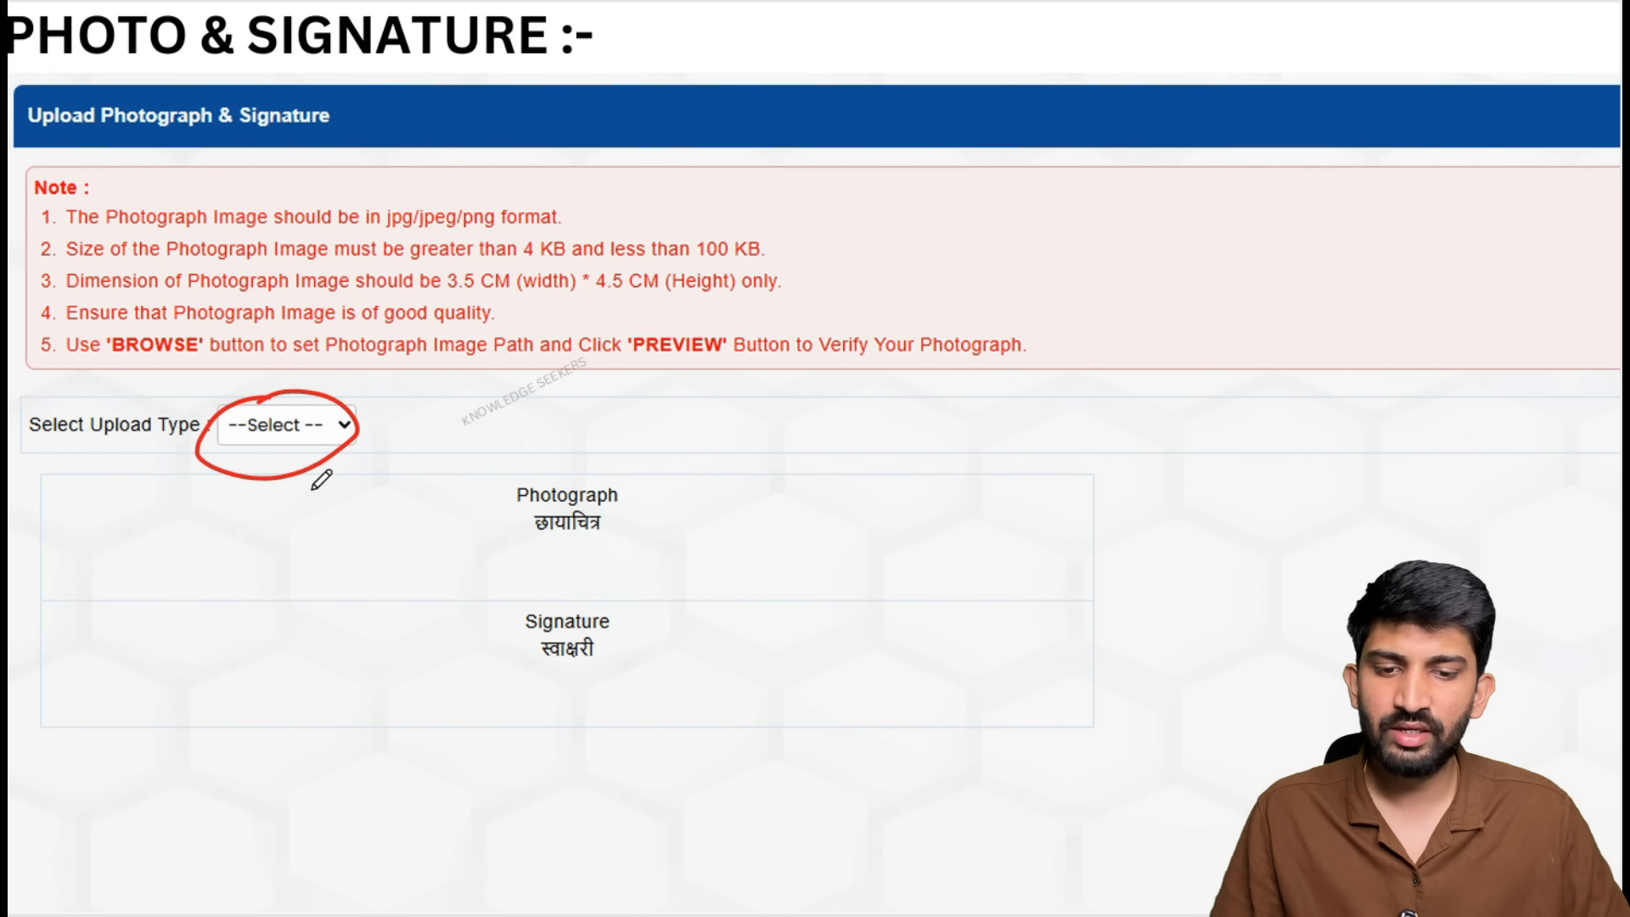
mouse_move(413, 413)
mouse_down()
mouse_move(411, 455)
mouse_move(415, 429)
mouse_up()
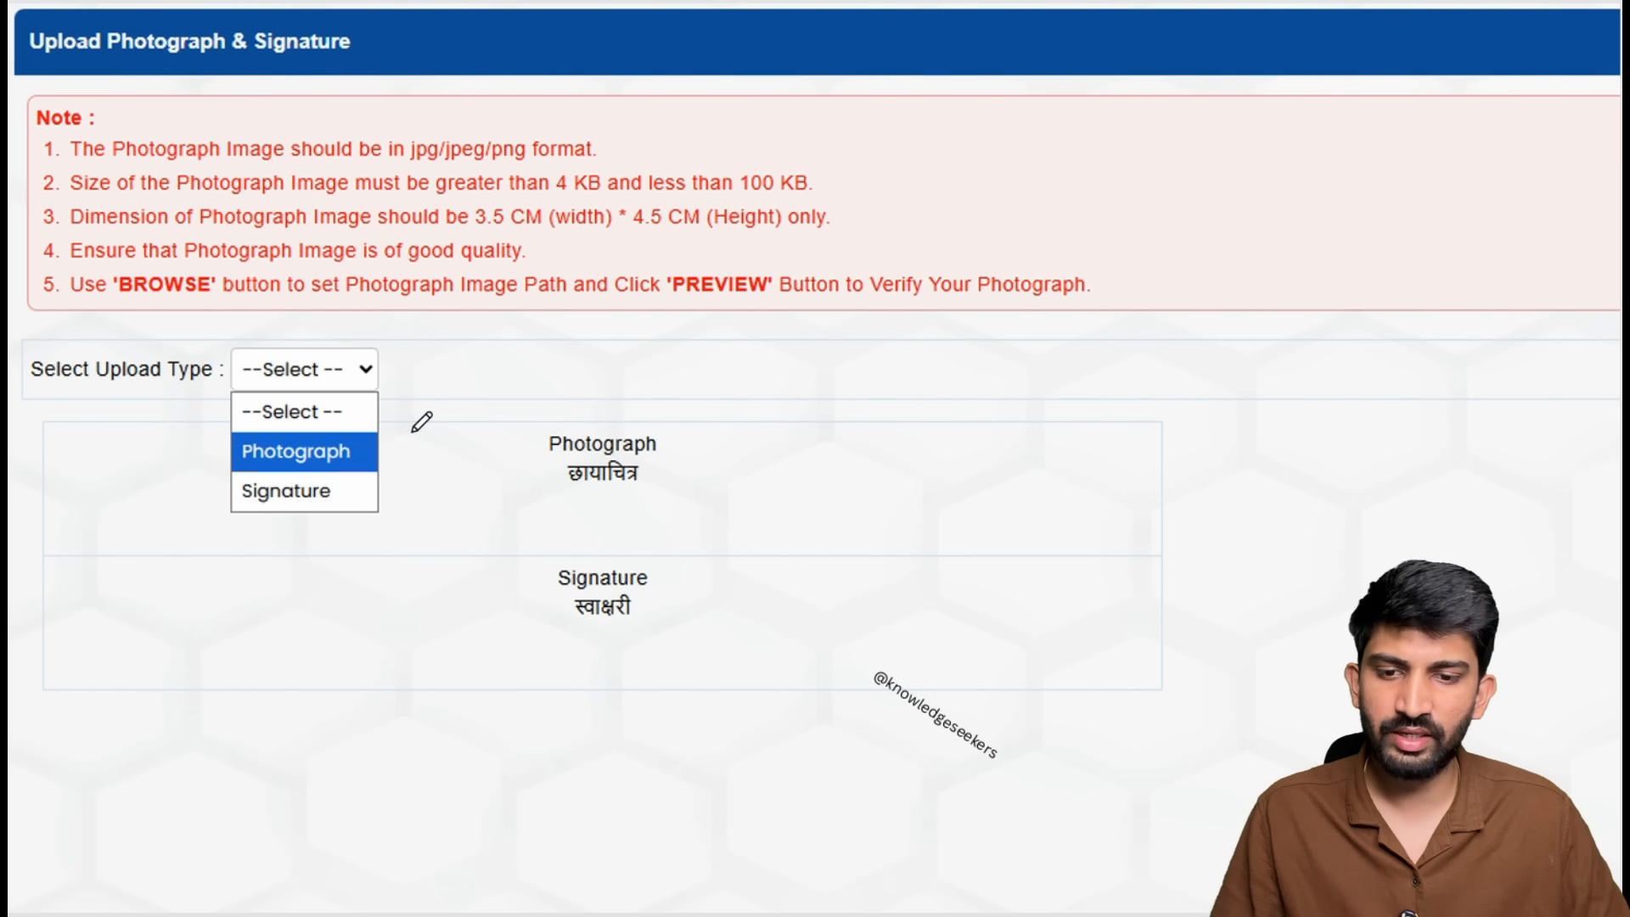
drag(362, 455, 461, 402)
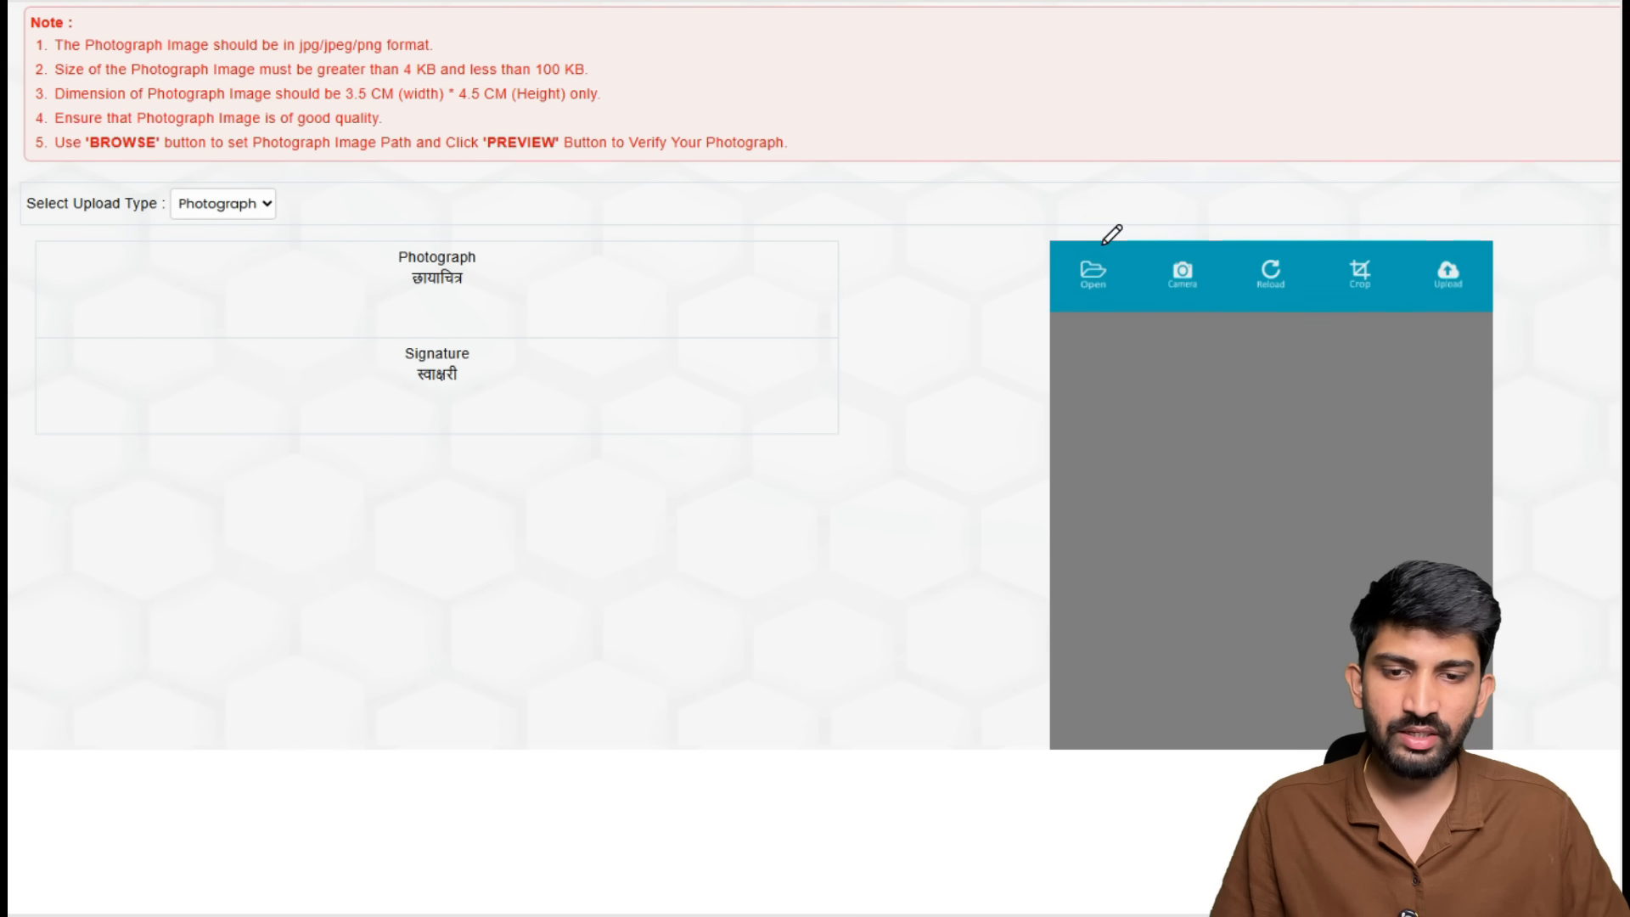
mouse_move(1102, 244)
mouse_down()
mouse_move(1081, 244)
mouse_move(1128, 306)
mouse_move(1088, 241)
mouse_up()
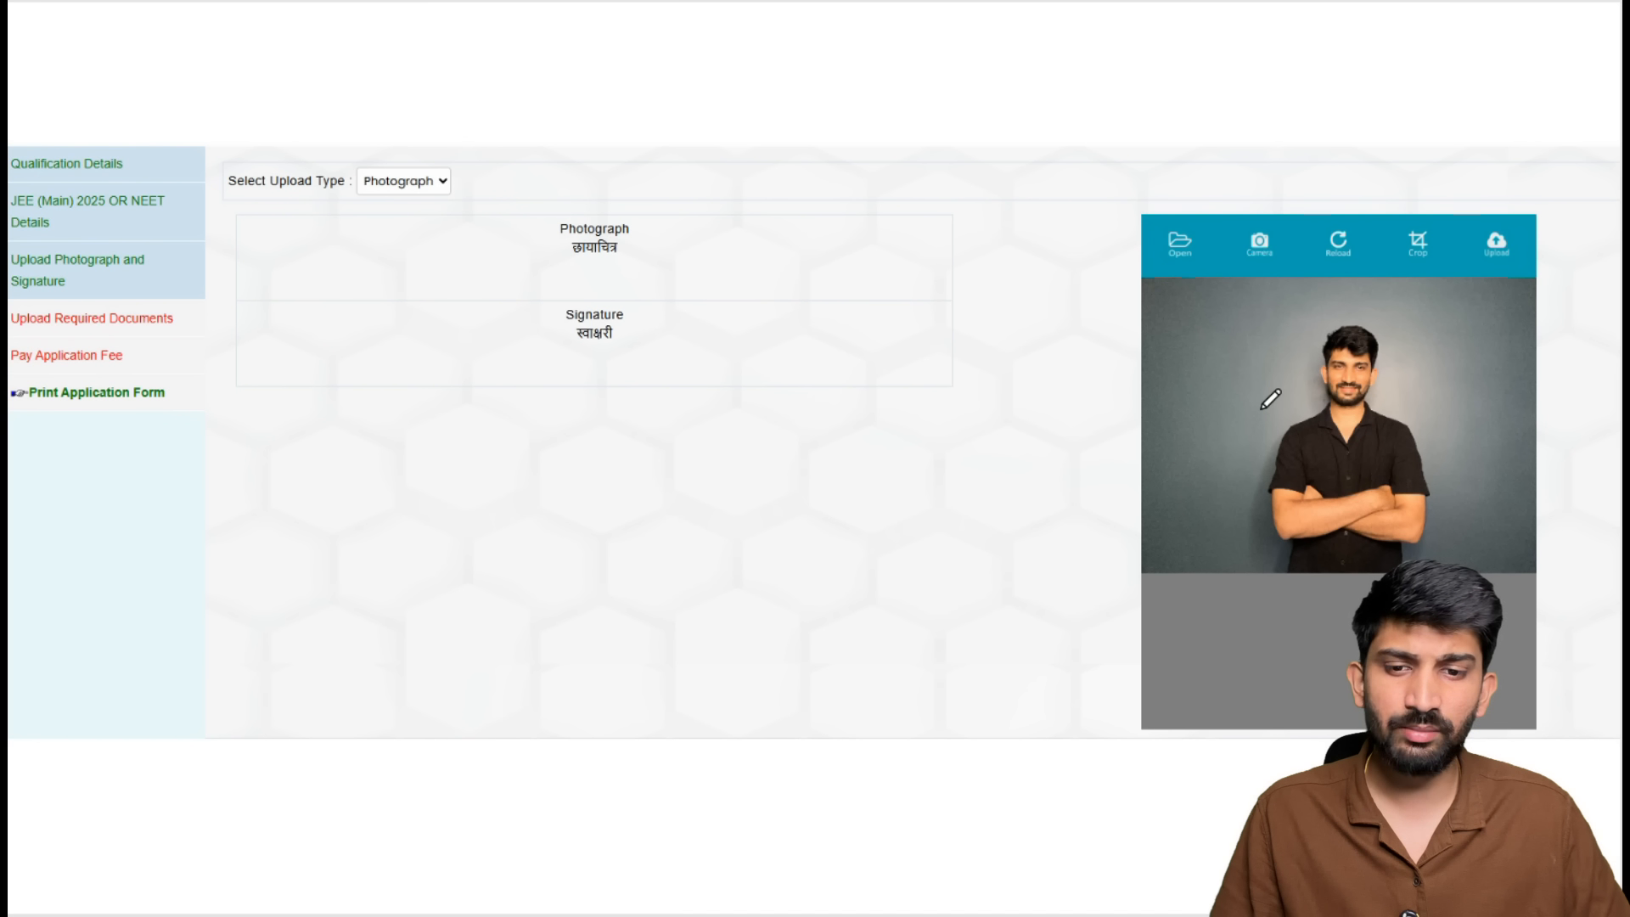
mouse_move(1504, 208)
mouse_down()
mouse_move(1491, 211)
mouse_move(1535, 254)
mouse_move(1524, 218)
mouse_move(1485, 247)
mouse_move(1561, 155)
mouse_up()
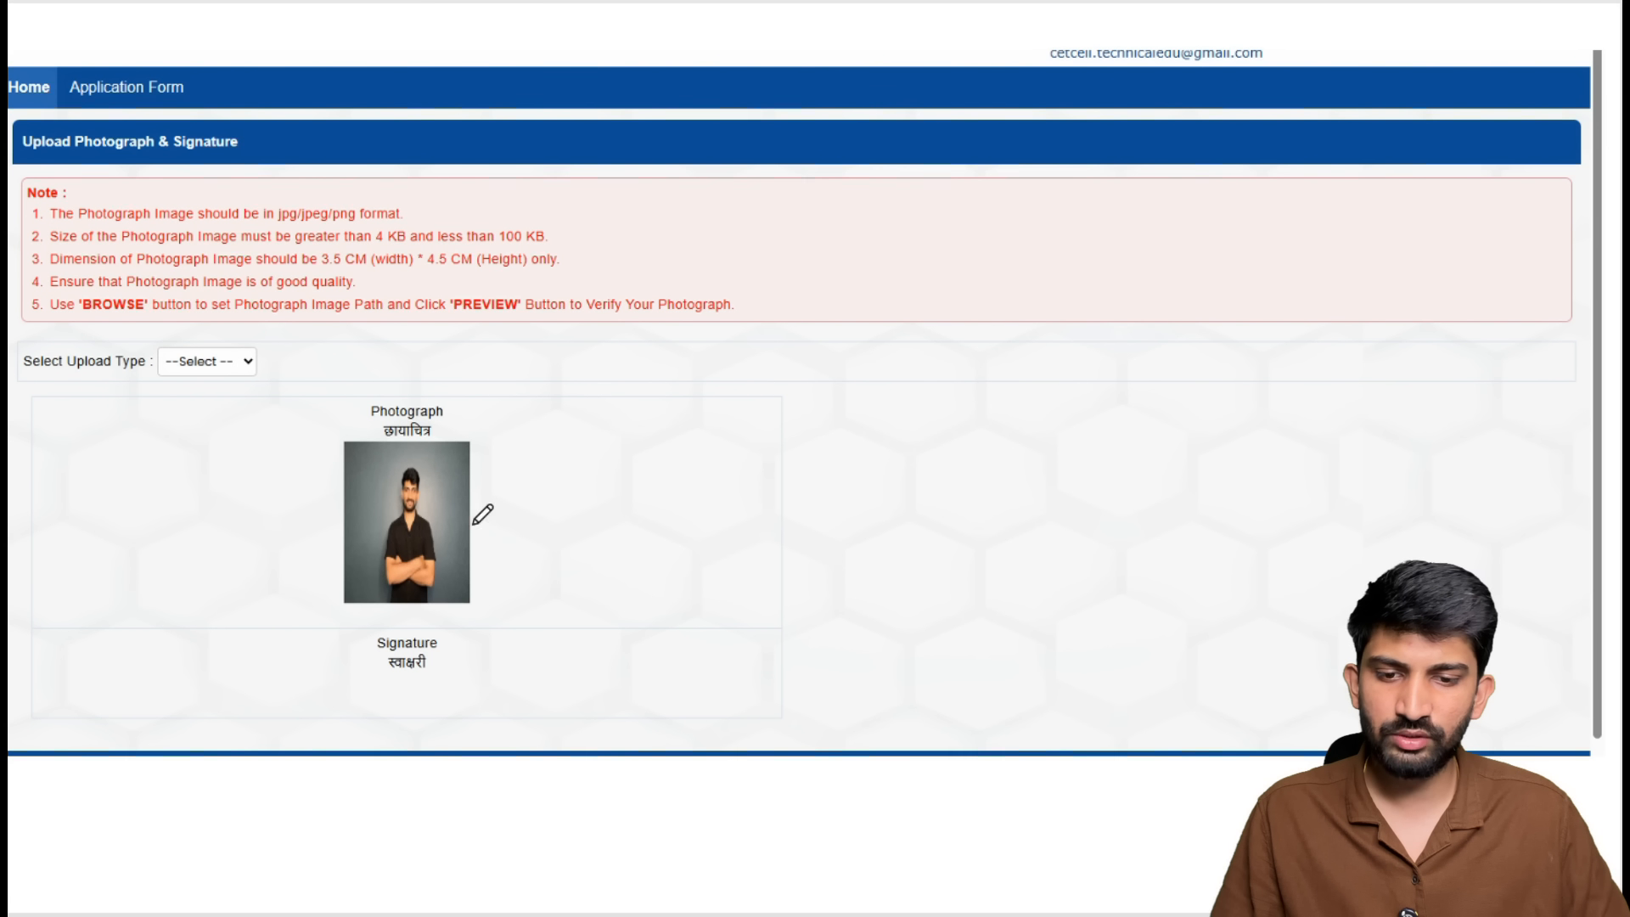
Point an arrow at the uploaded photograph and review the signature upload, marking the upload type selection and Upload.
drag(482, 514, 708, 450)
mouse_move(512, 487)
mouse_down()
mouse_move(458, 536)
mouse_move(555, 536)
mouse_up()
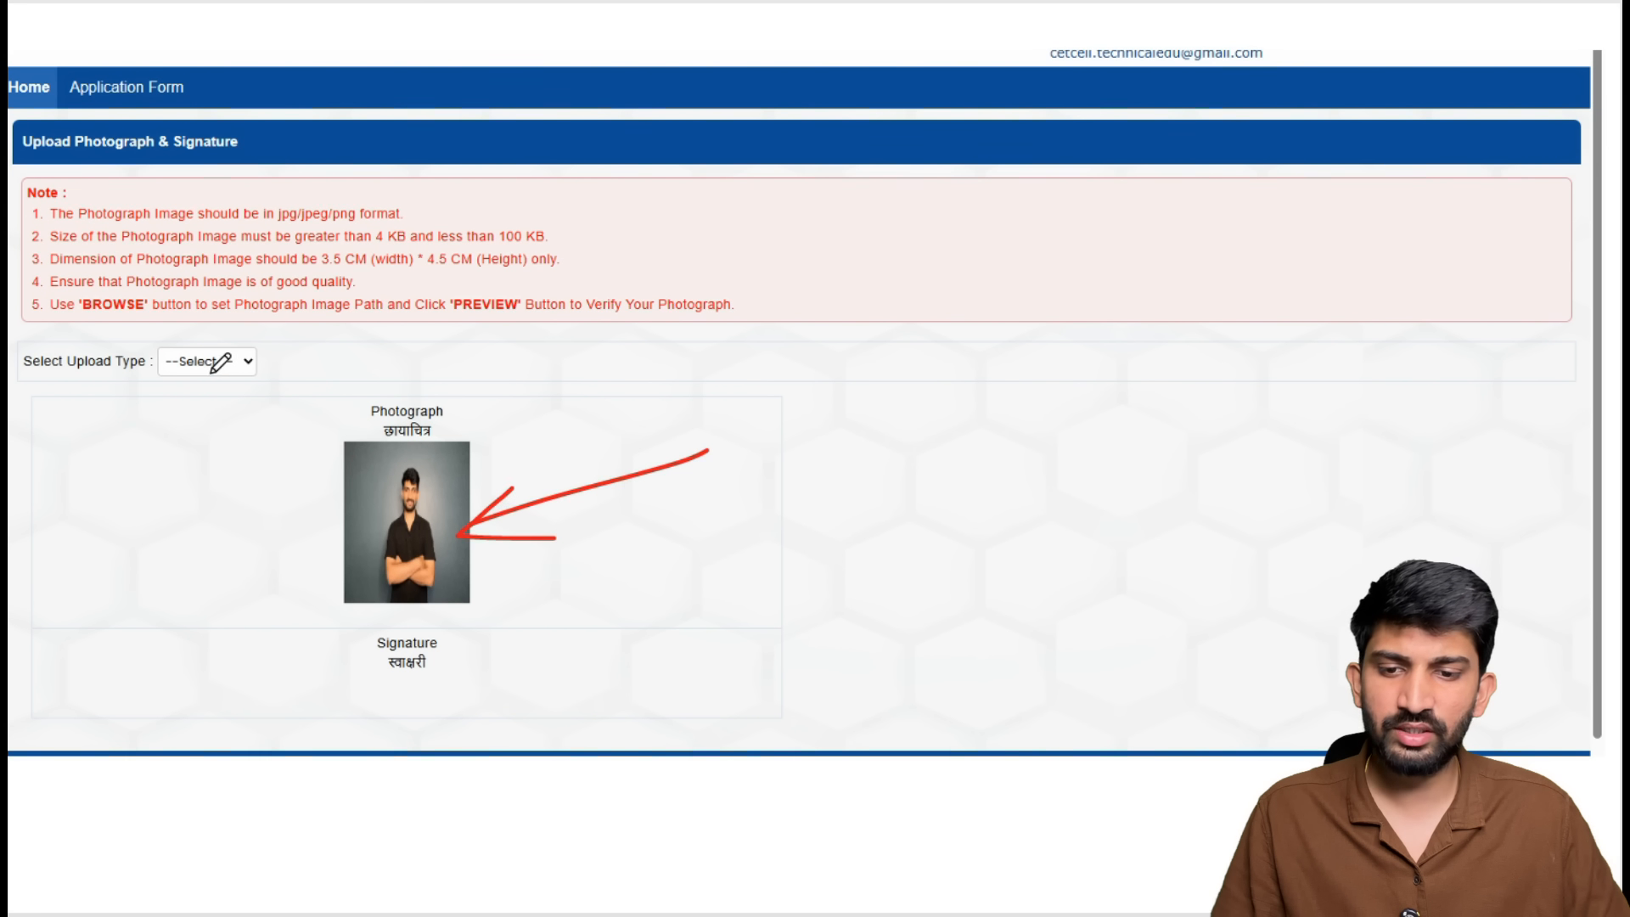
drag(202, 366, 243, 356)
mouse_move(150, 433)
mouse_down()
mouse_move(236, 428)
mouse_move(119, 462)
mouse_move(150, 415)
mouse_move(138, 461)
mouse_move(160, 478)
mouse_up()
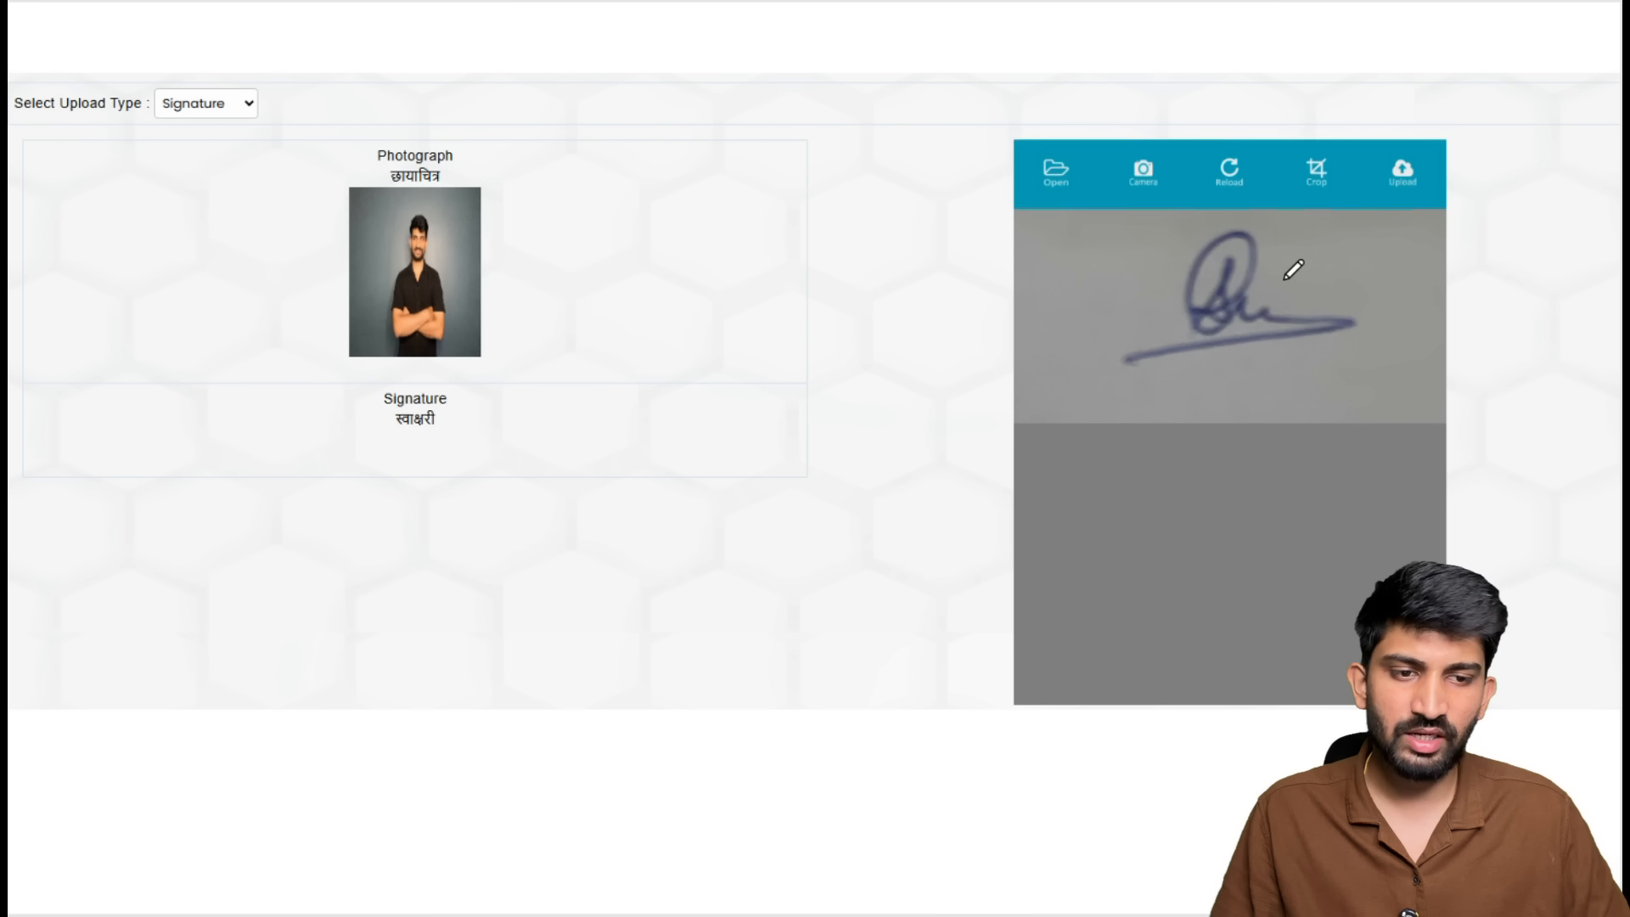
click(1402, 171)
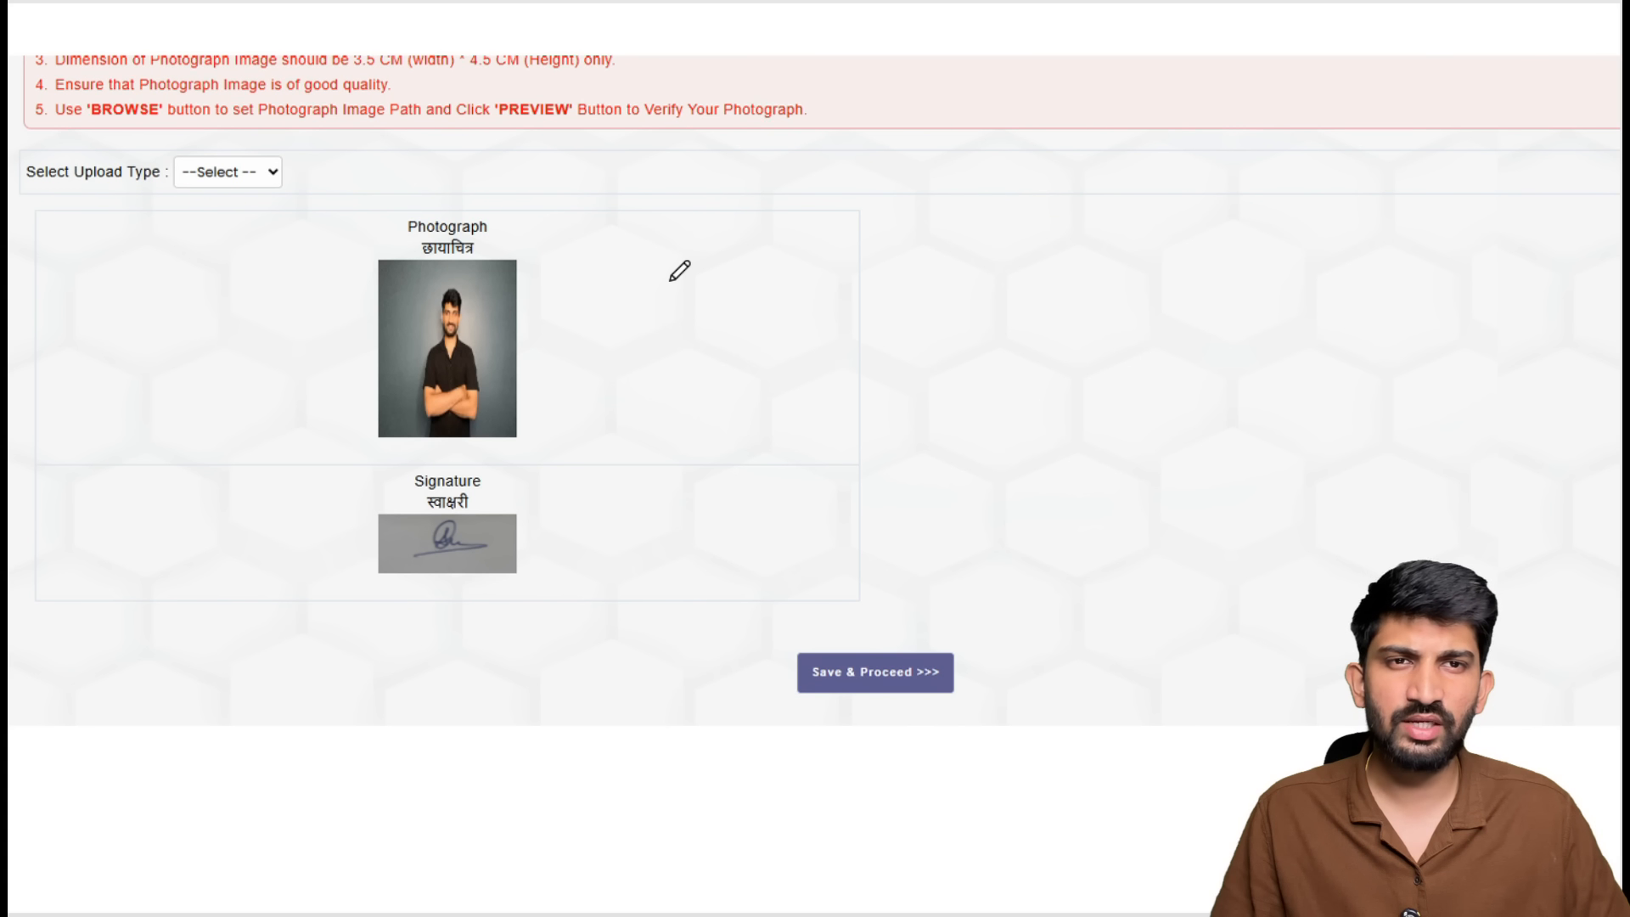
Point an arrow at the photograph requirements, bracket the uploaded photograph and signature together, and circle Save & Proceed.
drag(475, 88, 564, 77)
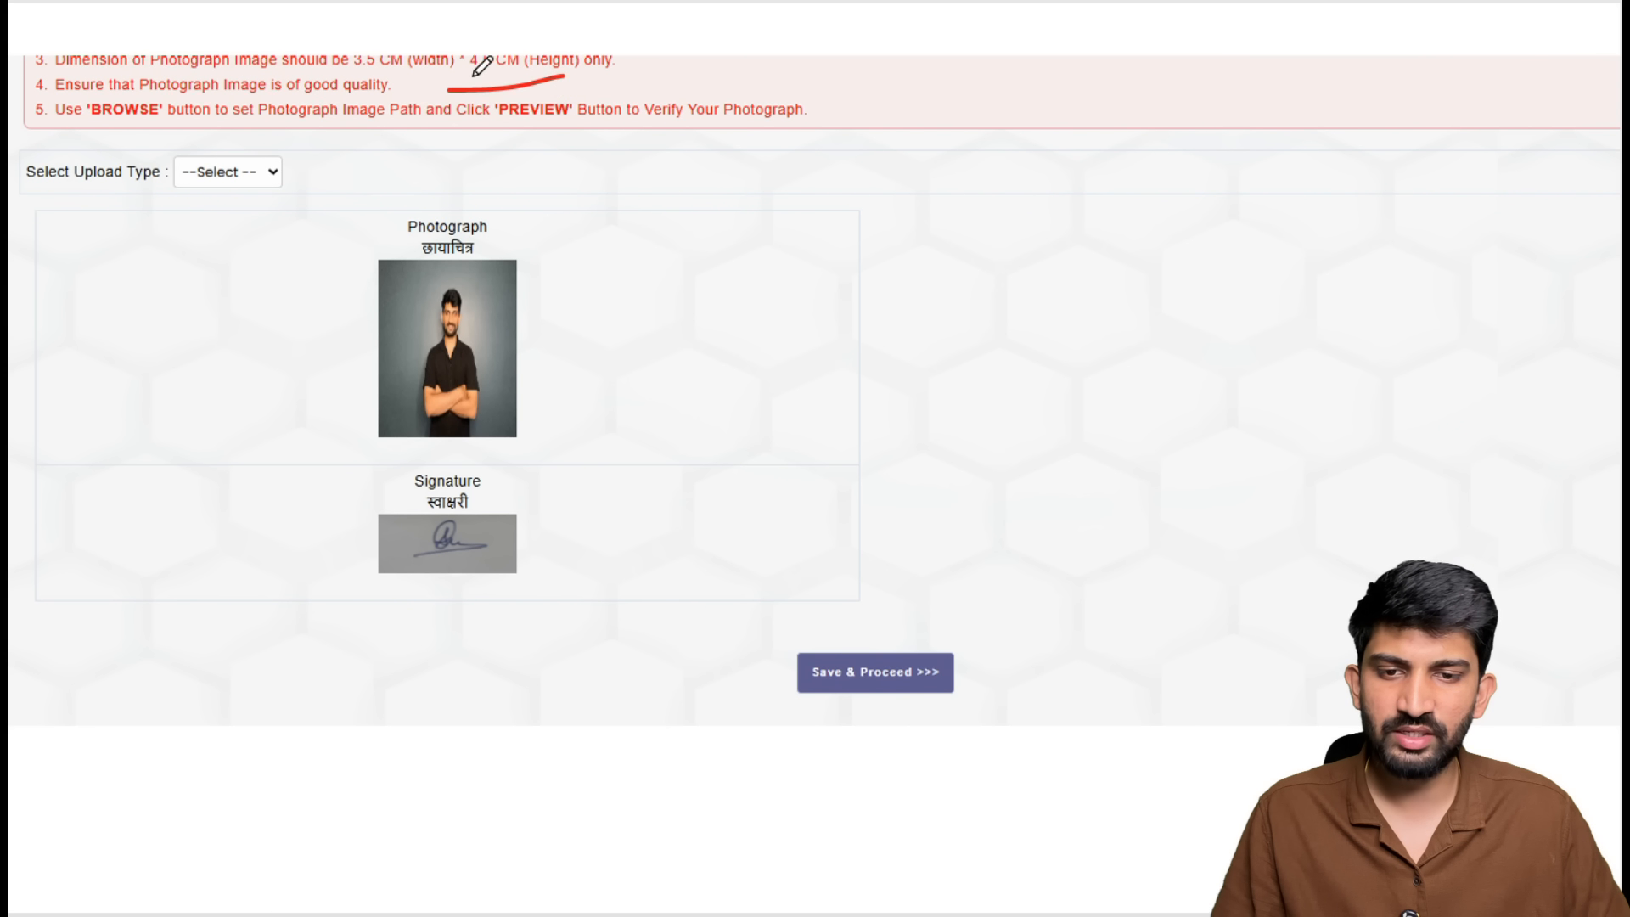
mouse_move(463, 75)
mouse_down()
mouse_move(436, 91)
mouse_move(465, 108)
mouse_up()
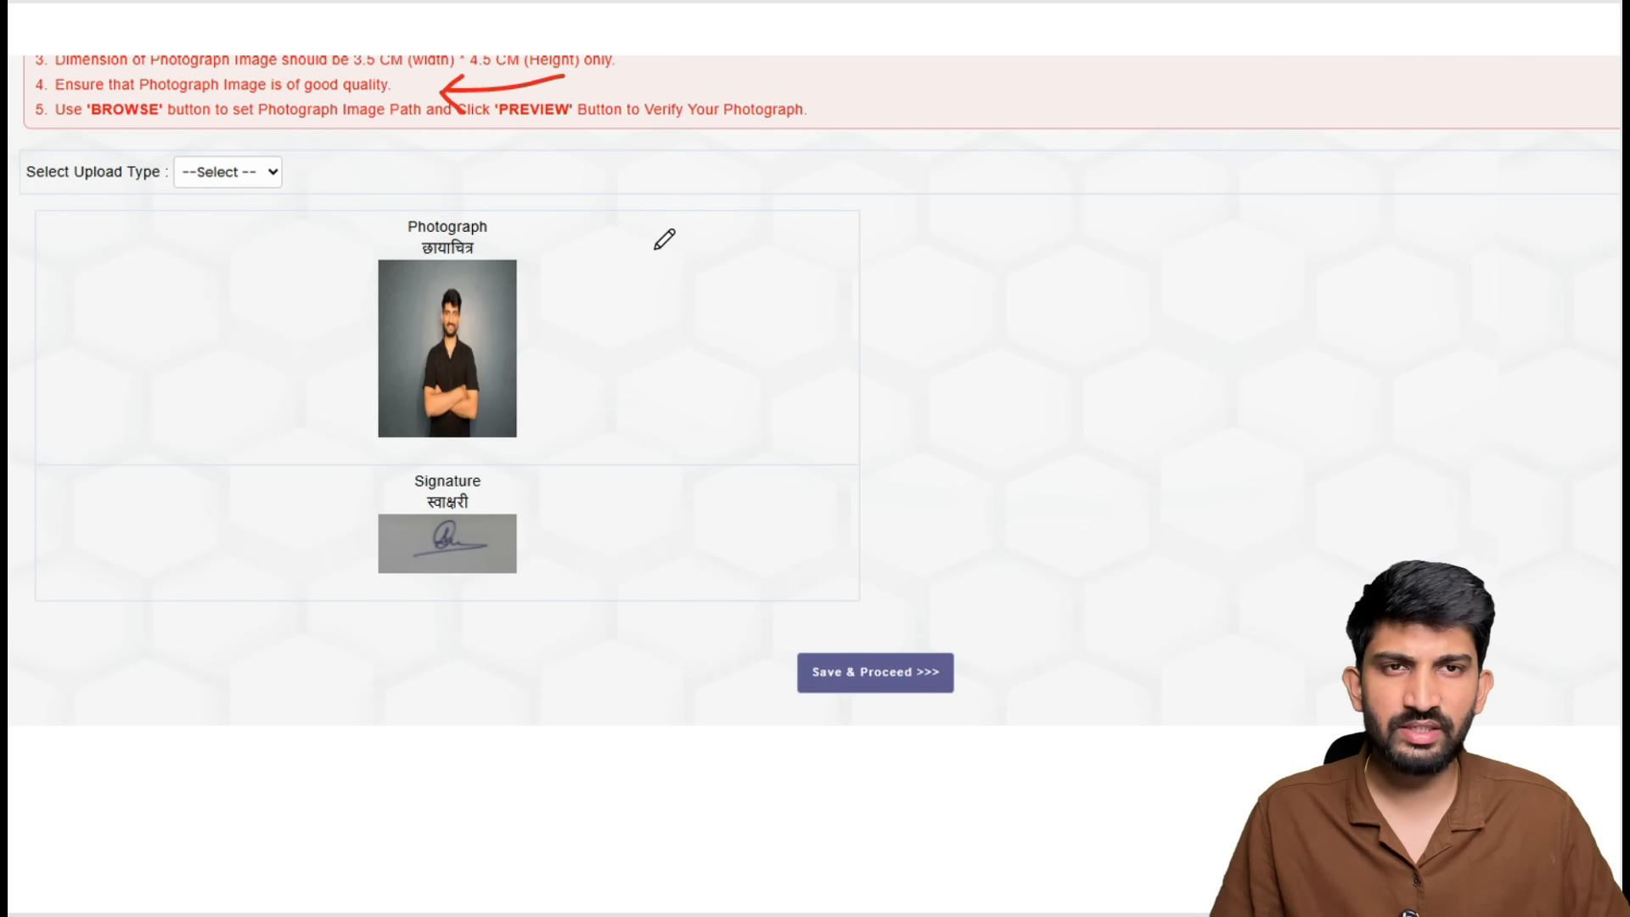
mouse_move(592, 314)
mouse_down()
mouse_move(594, 535)
mouse_move(555, 566)
mouse_up()
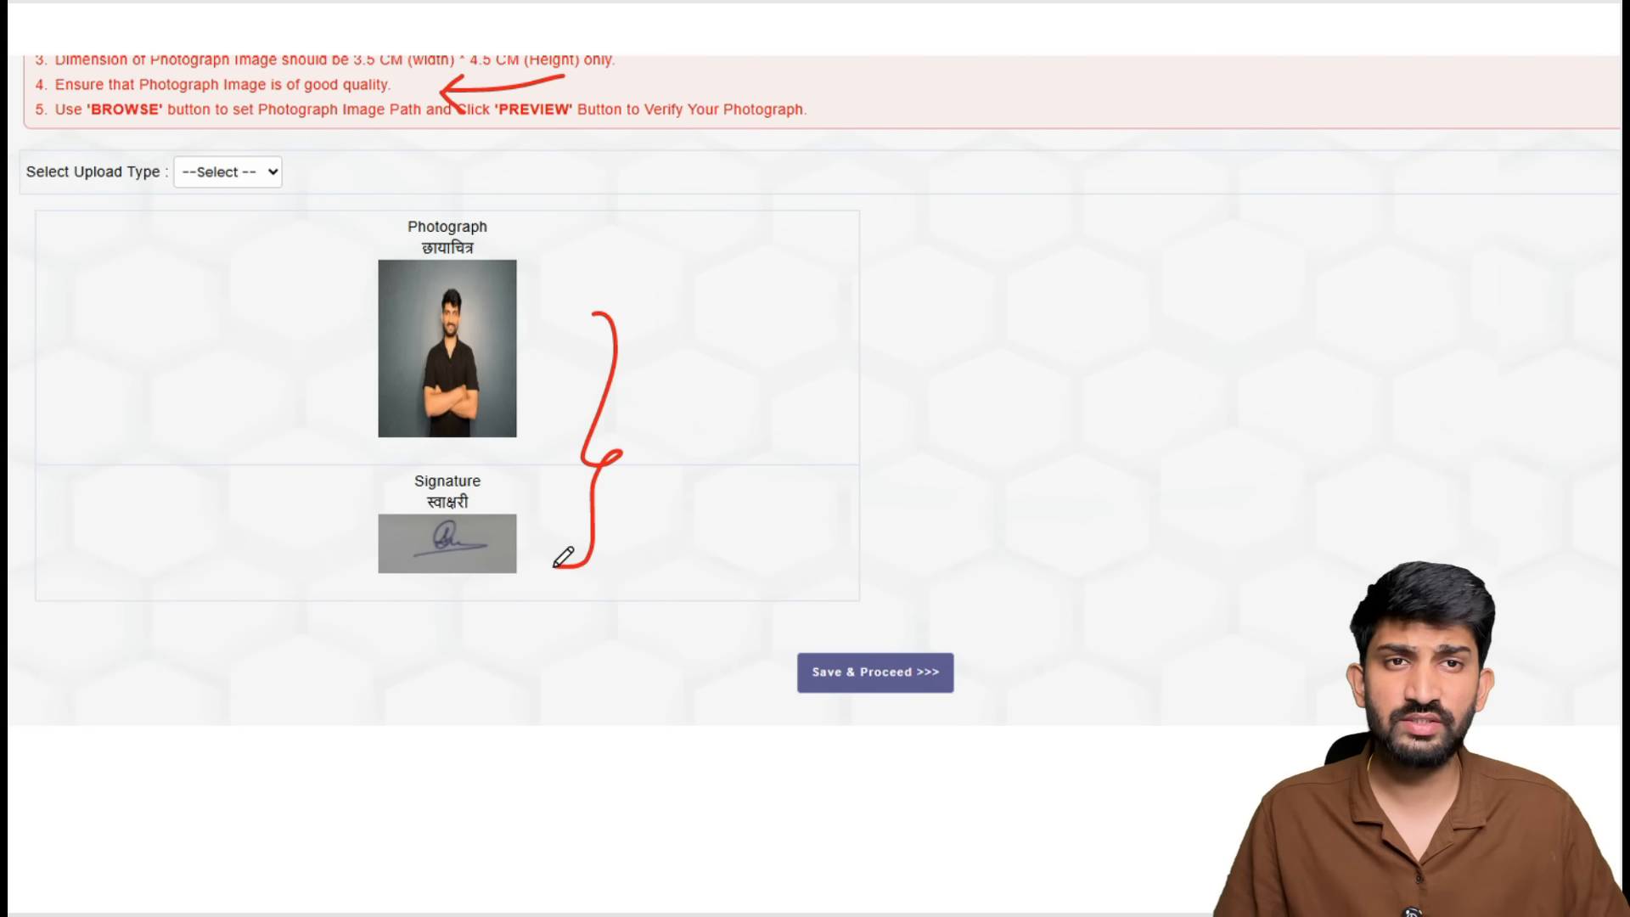
mouse_move(1004, 602)
mouse_down()
mouse_move(822, 728)
mouse_move(950, 599)
mouse_up()
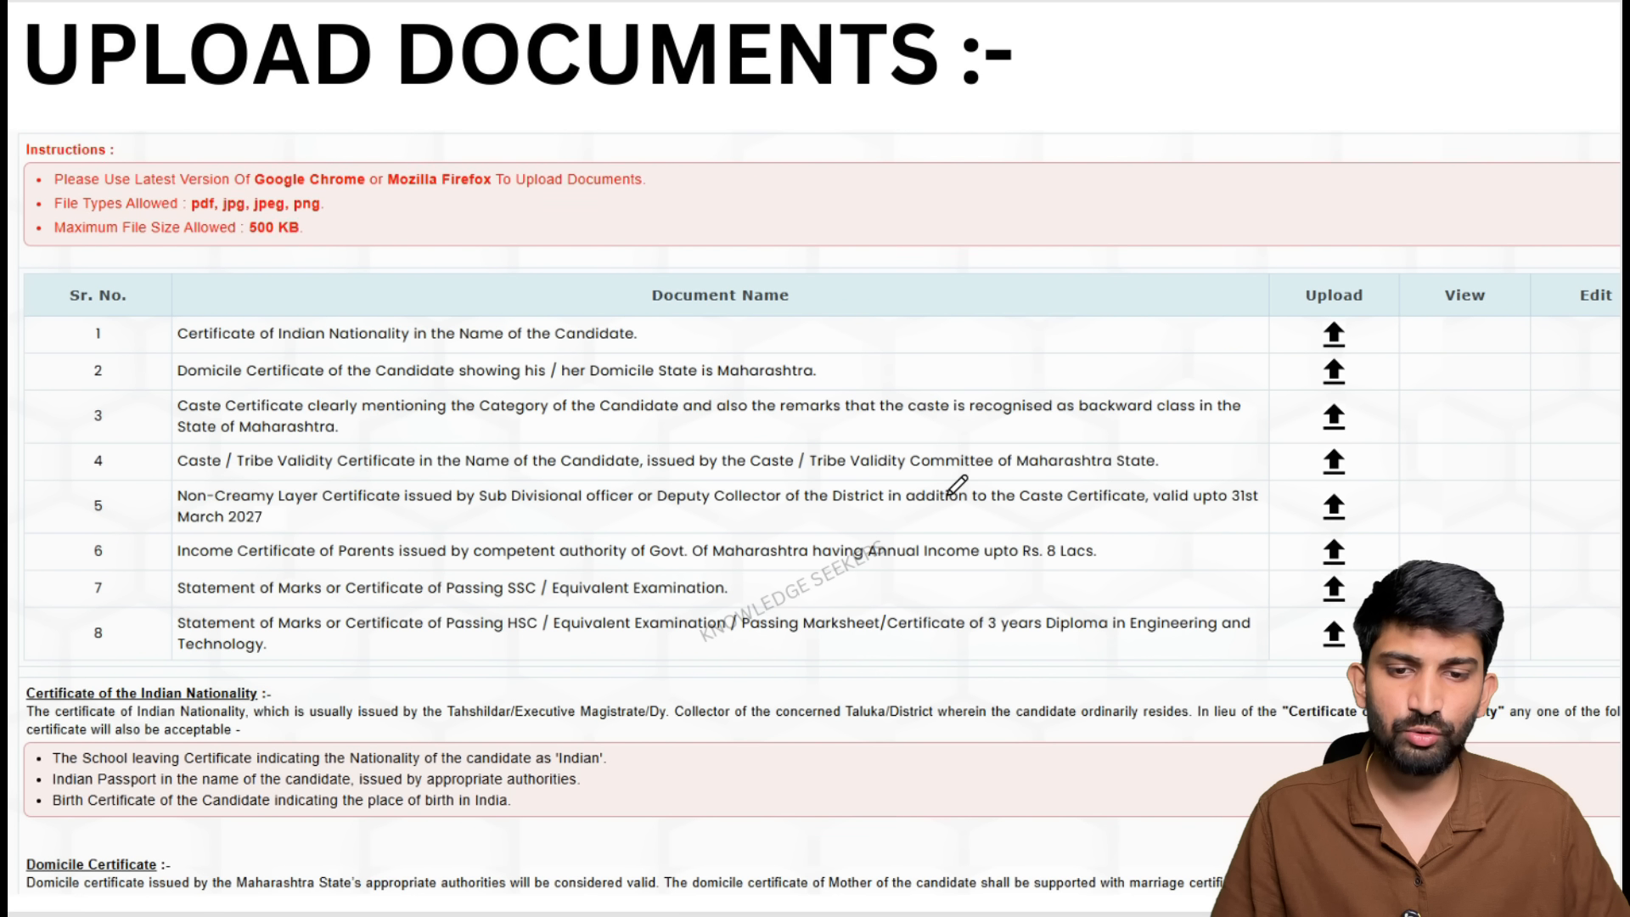
Review the required documents, ticking nationality and domicile, underlining caste and validity certificates, handwriting "OMS" and drawing a tall box over the list.
drag(644, 341, 689, 307)
drag(815, 386, 856, 355)
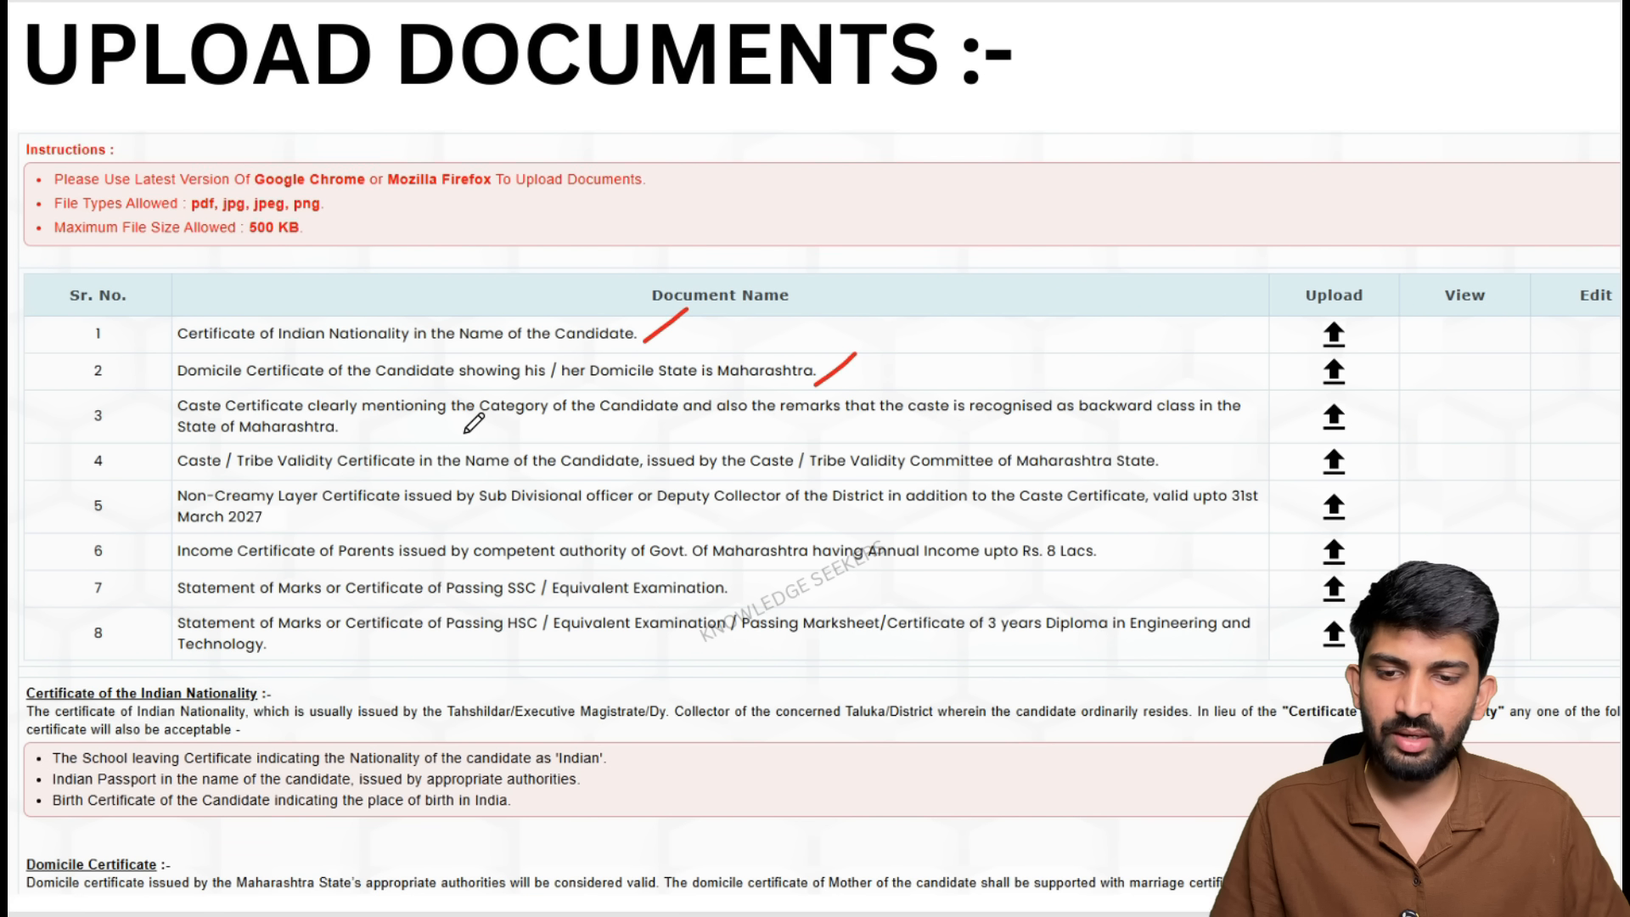
drag(465, 432, 483, 429)
drag(453, 482, 469, 472)
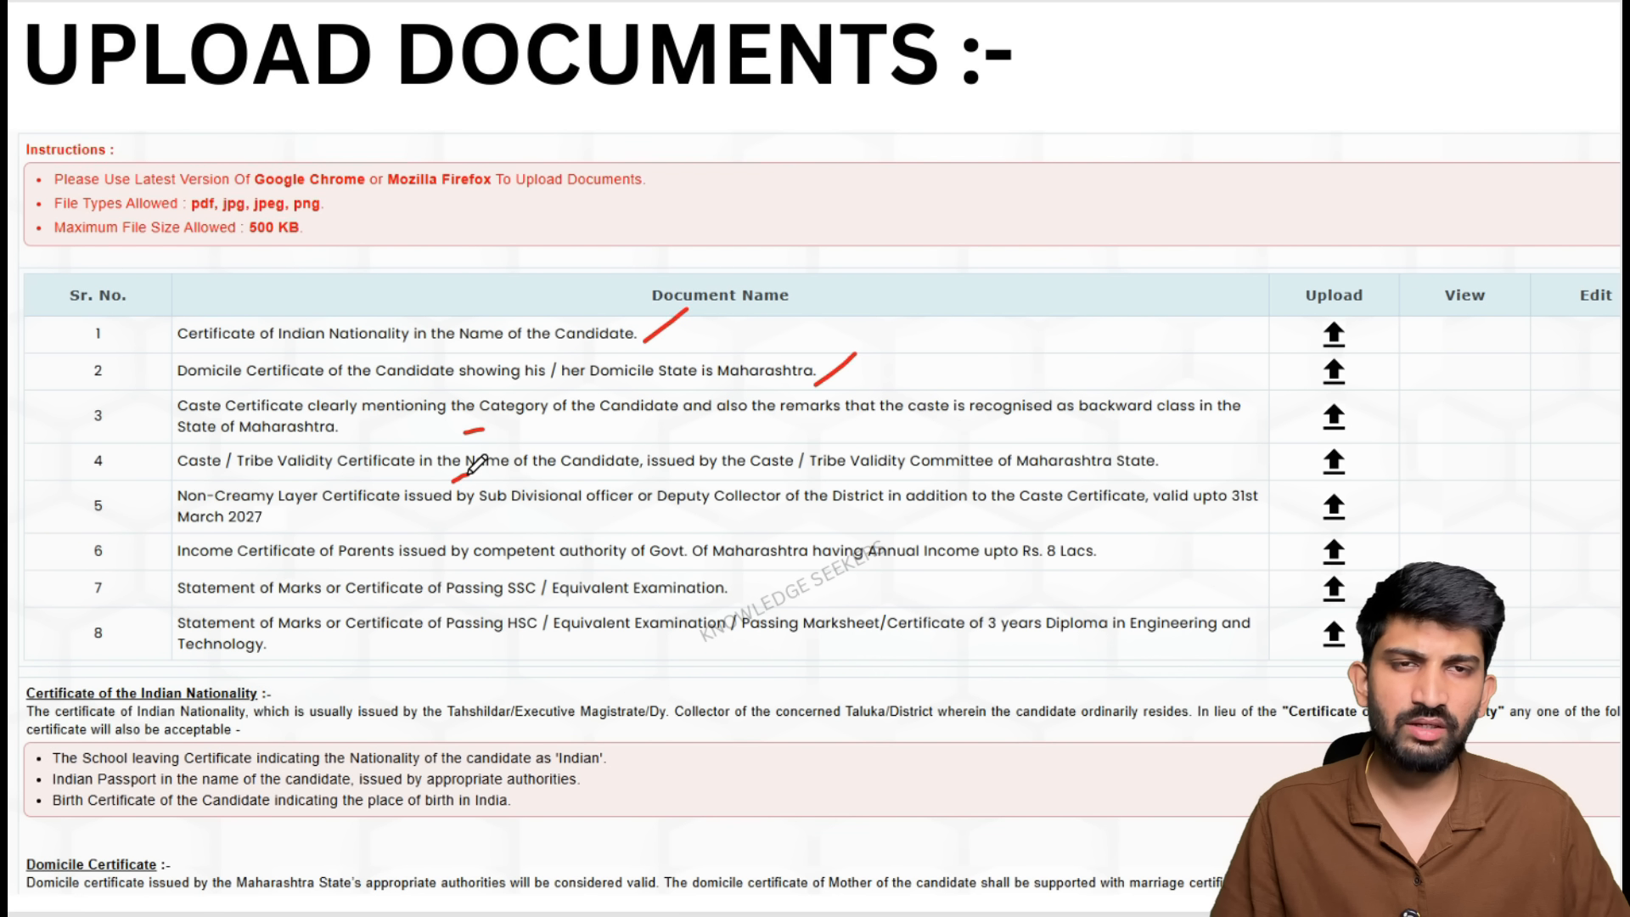
mouse_move(1093, 106)
mouse_down()
mouse_move(1096, 119)
mouse_move(1189, 73)
mouse_move(1242, 110)
mouse_move(1235, 167)
mouse_up()
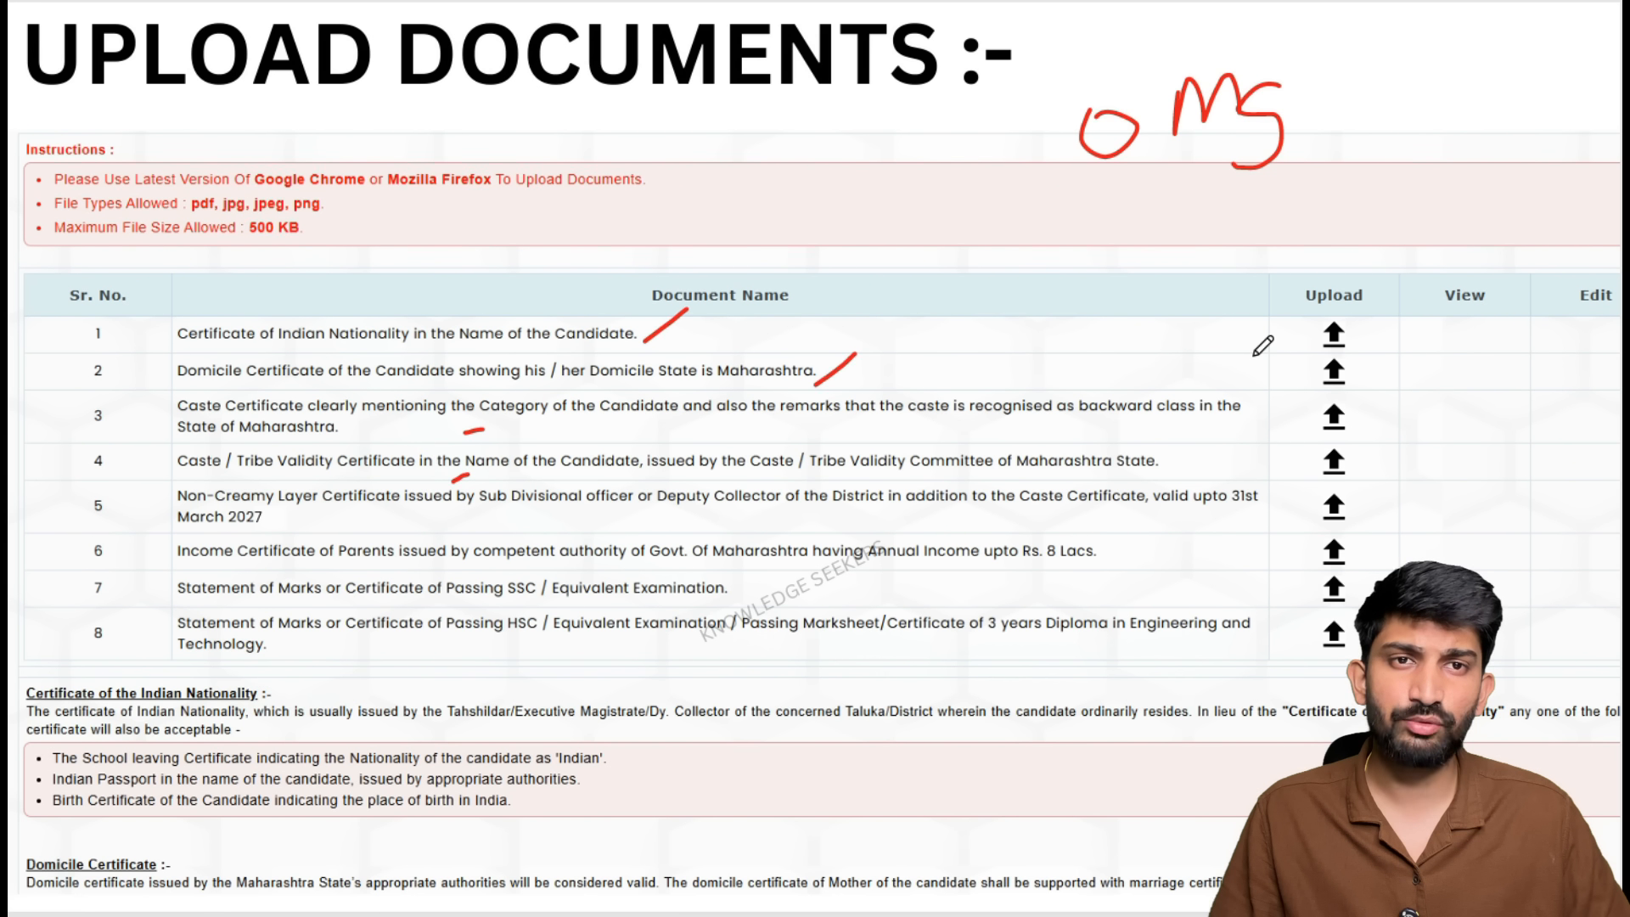
mouse_move(961, 239)
mouse_down()
mouse_move(1055, 234)
mouse_move(1053, 365)
mouse_move(947, 420)
mouse_move(959, 244)
mouse_up()
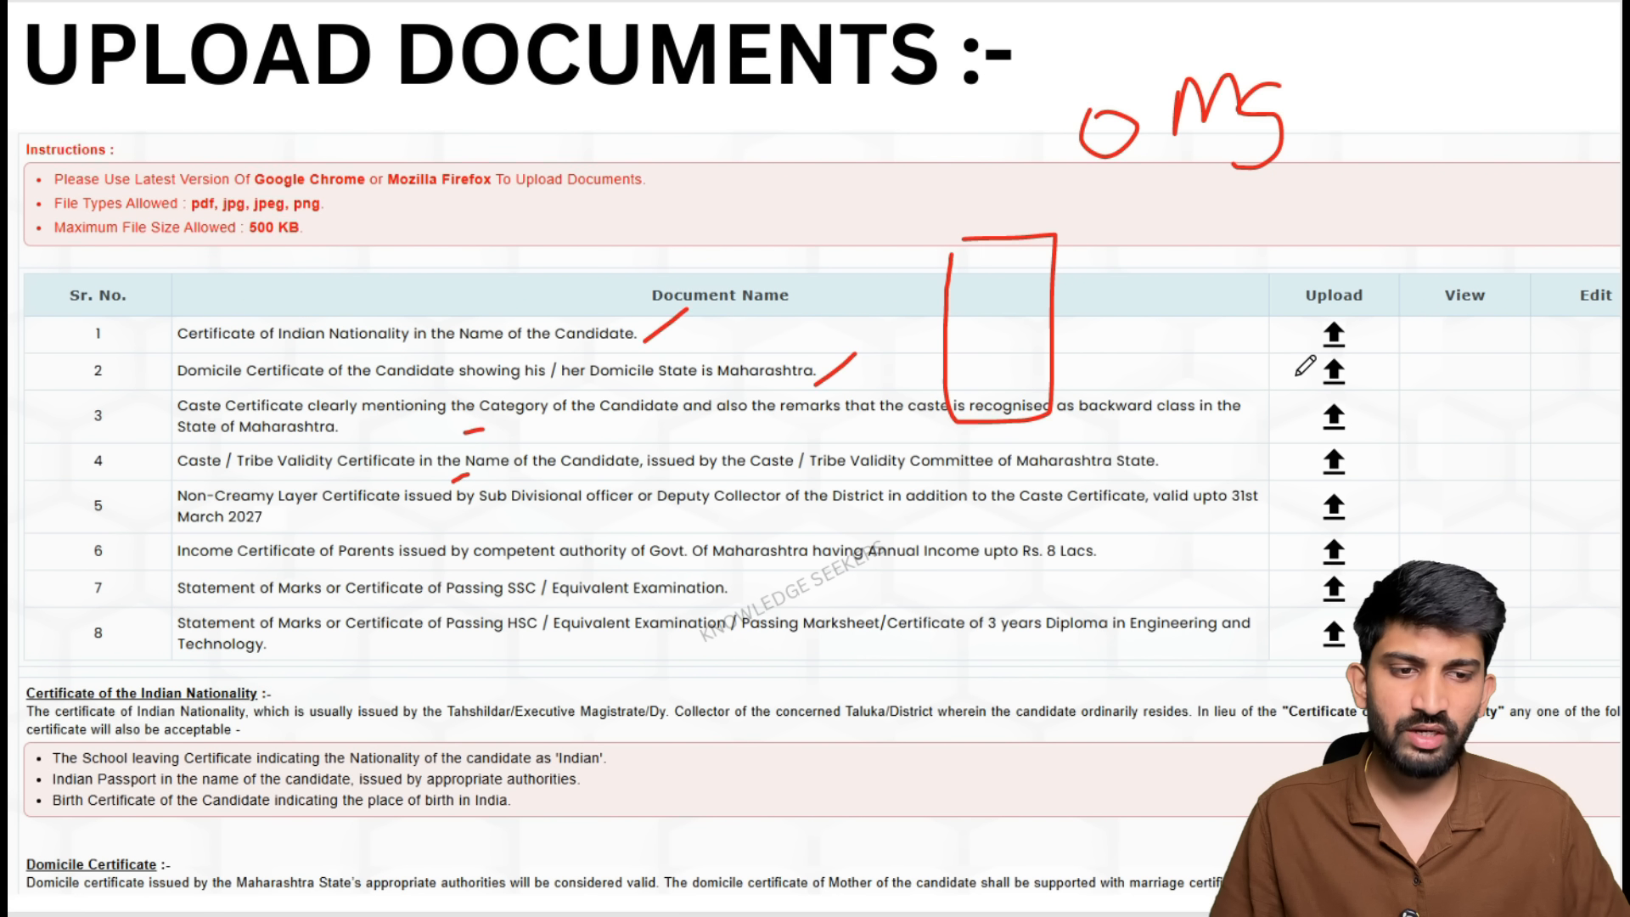
Mark the nationality certificate's upload option, go to its upload page and outline the certificate barcode ID field.
drag(1263, 336, 1303, 336)
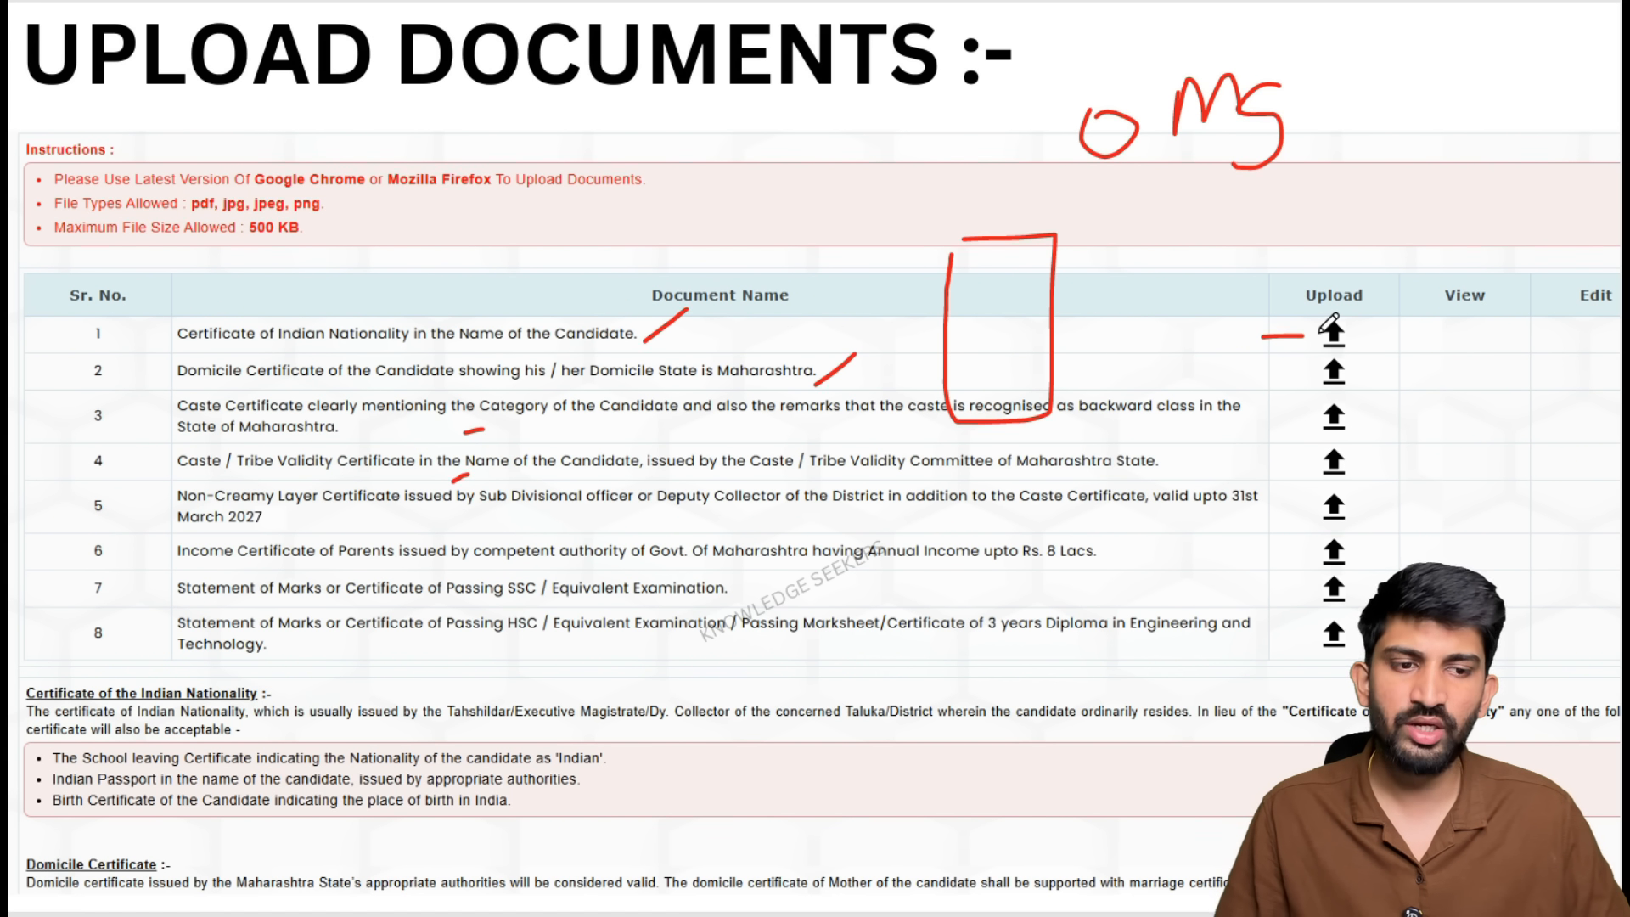
key(Right)
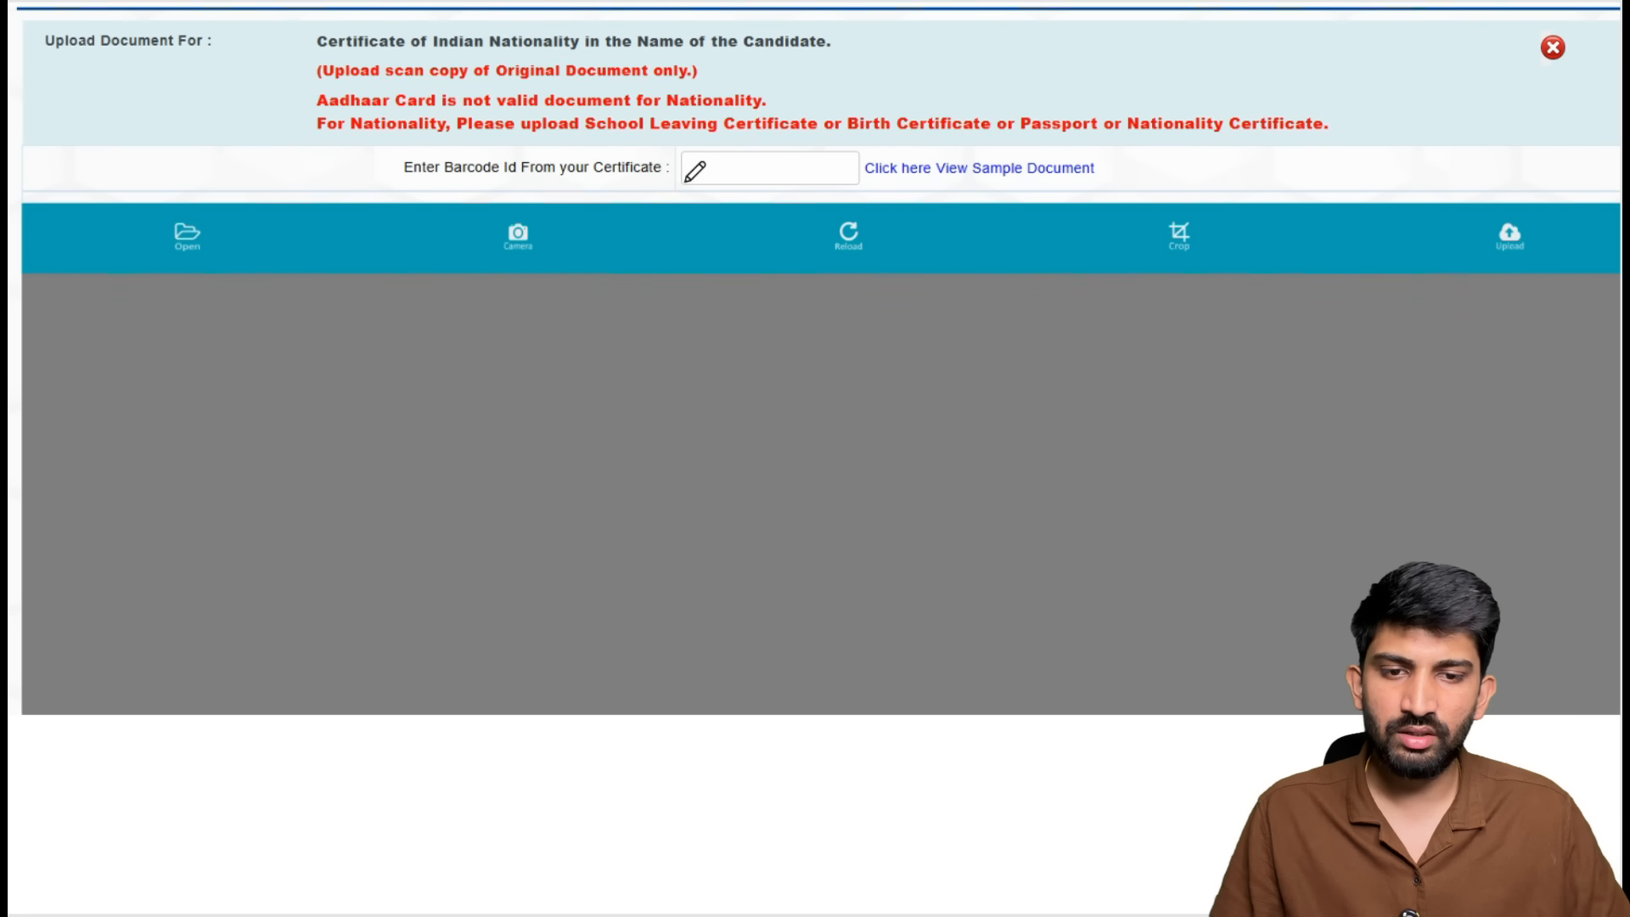
mouse_move(686, 179)
mouse_down()
mouse_move(848, 170)
mouse_move(829, 145)
mouse_move(700, 151)
mouse_move(687, 178)
mouse_up()
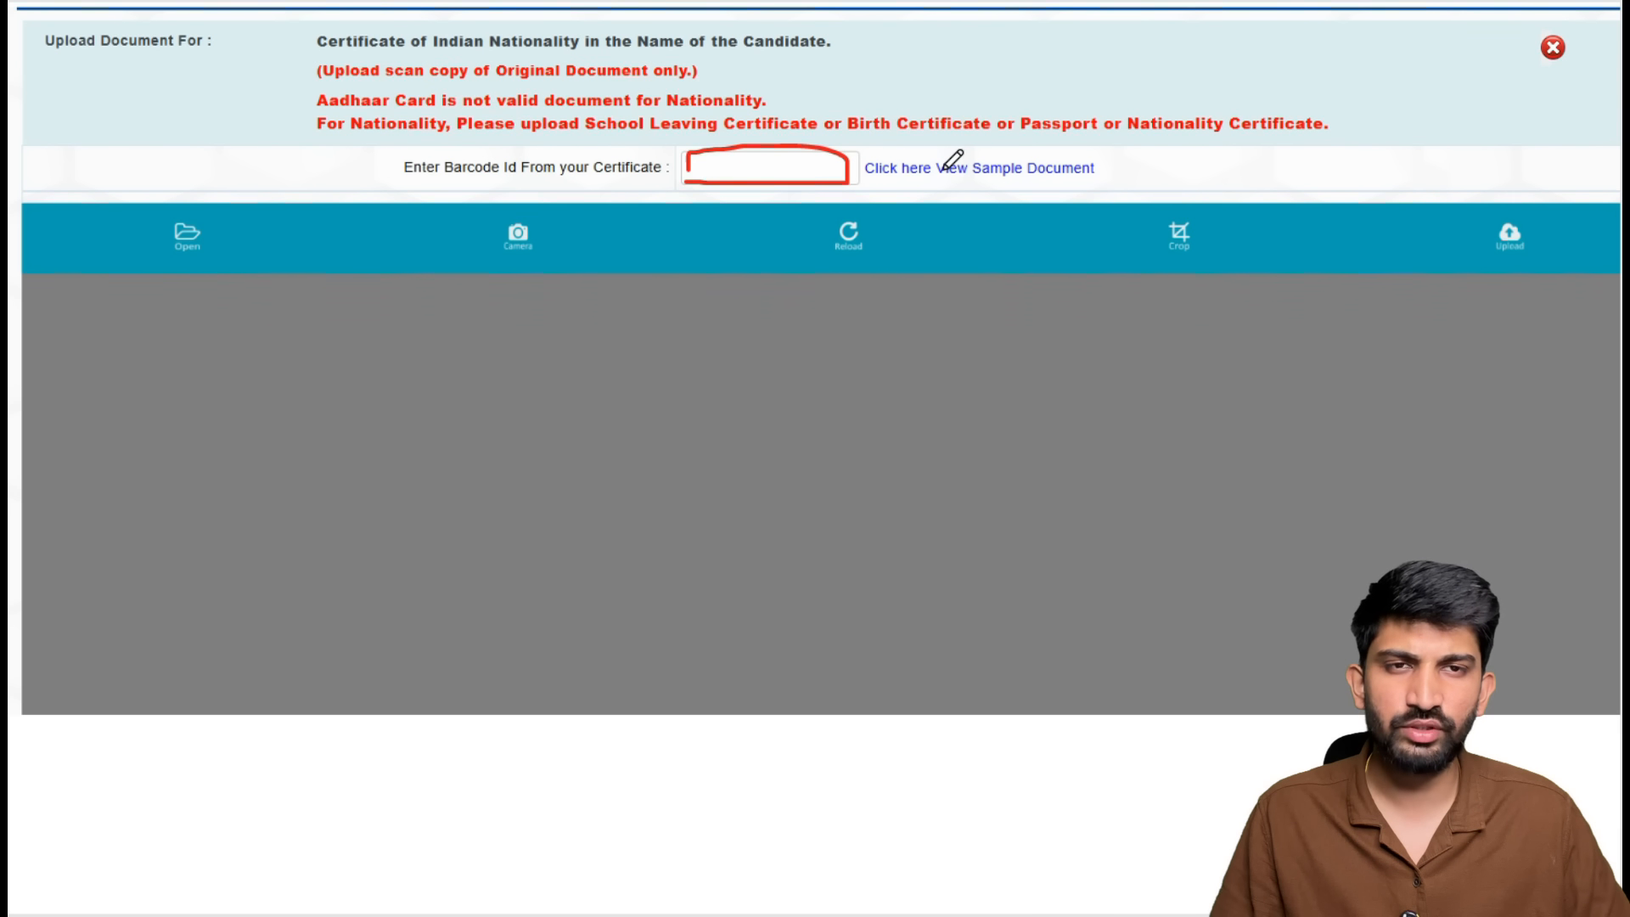
Tick the sample document link on the nationality certificate upload page and circle the Open and Upload options.
drag(993, 119, 939, 164)
click(207, 187)
mouse_move(207, 190)
mouse_down()
mouse_move(218, 237)
mouse_move(204, 205)
mouse_up()
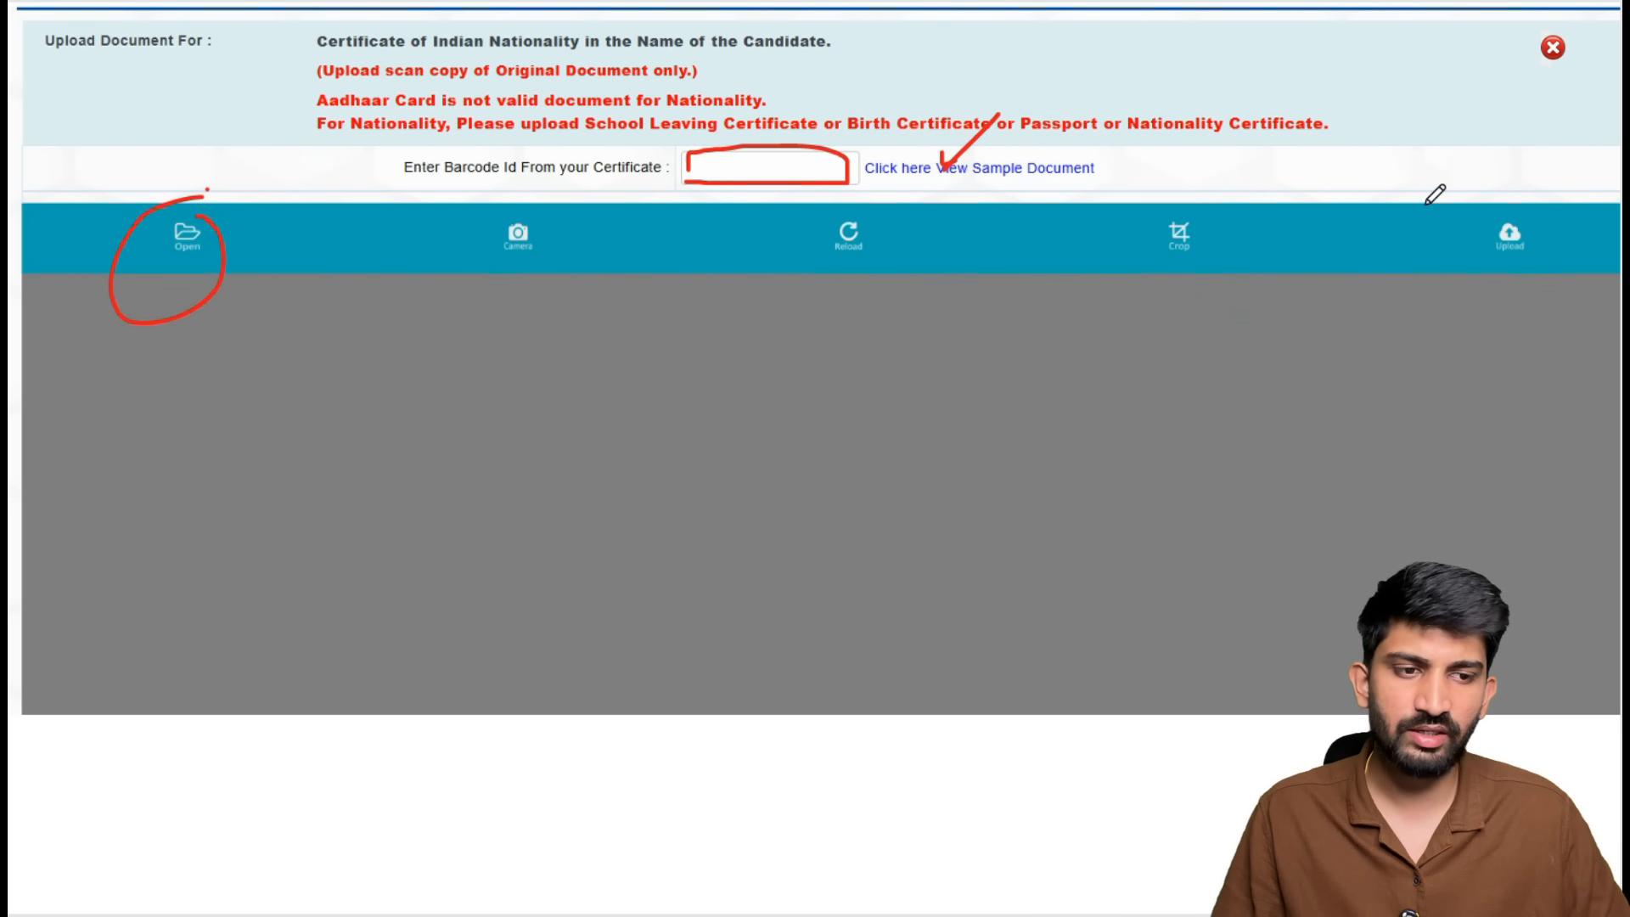
mouse_move(1505, 197)
mouse_down()
mouse_move(1443, 272)
mouse_move(1466, 207)
mouse_up()
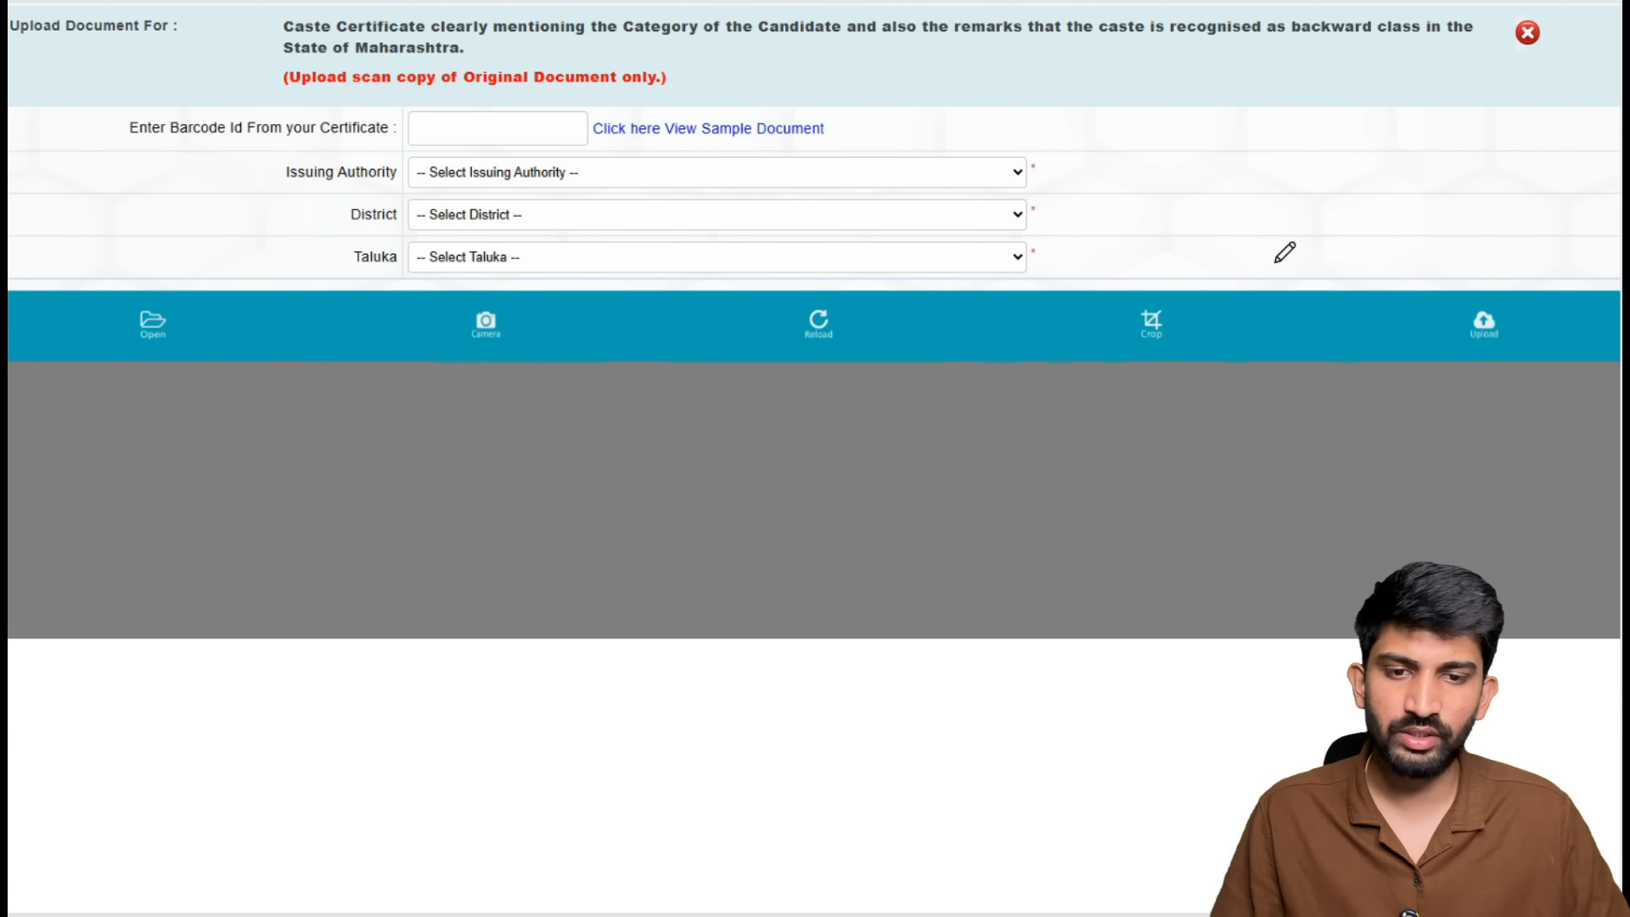
Underline the caste certificate's barcode ID, issuing authority, district and taluka fields, and mark Save & Proceed below the required documents list.
mouse_move(419, 141)
mouse_down()
mouse_move(528, 139)
mouse_move(498, 181)
mouse_move(584, 182)
mouse_up()
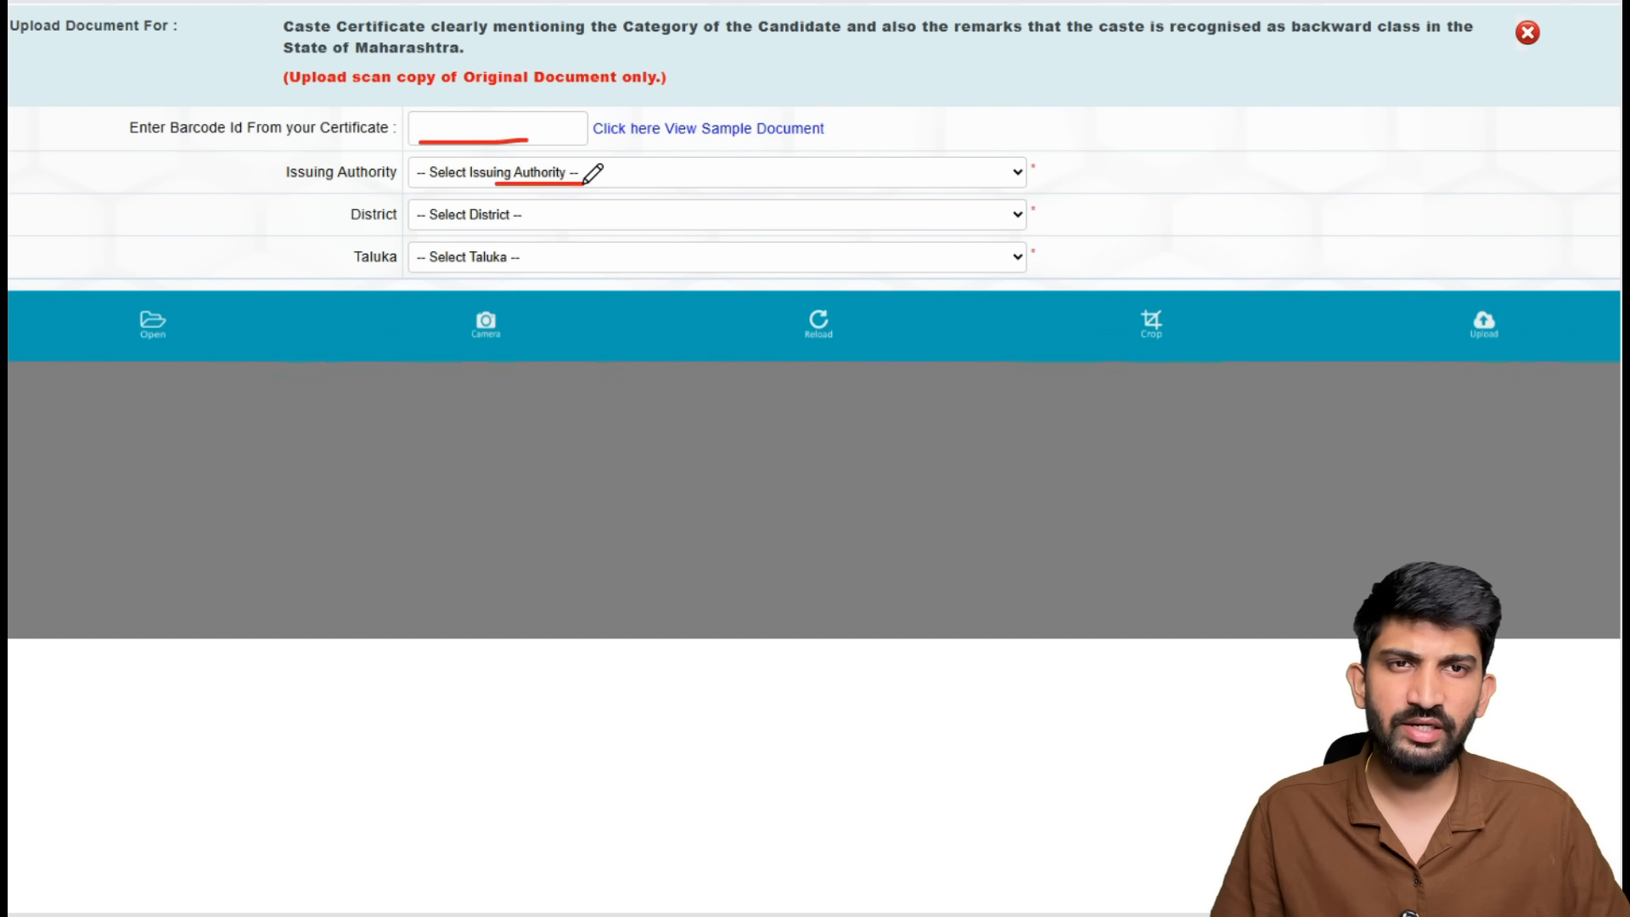
drag(435, 227, 494, 227)
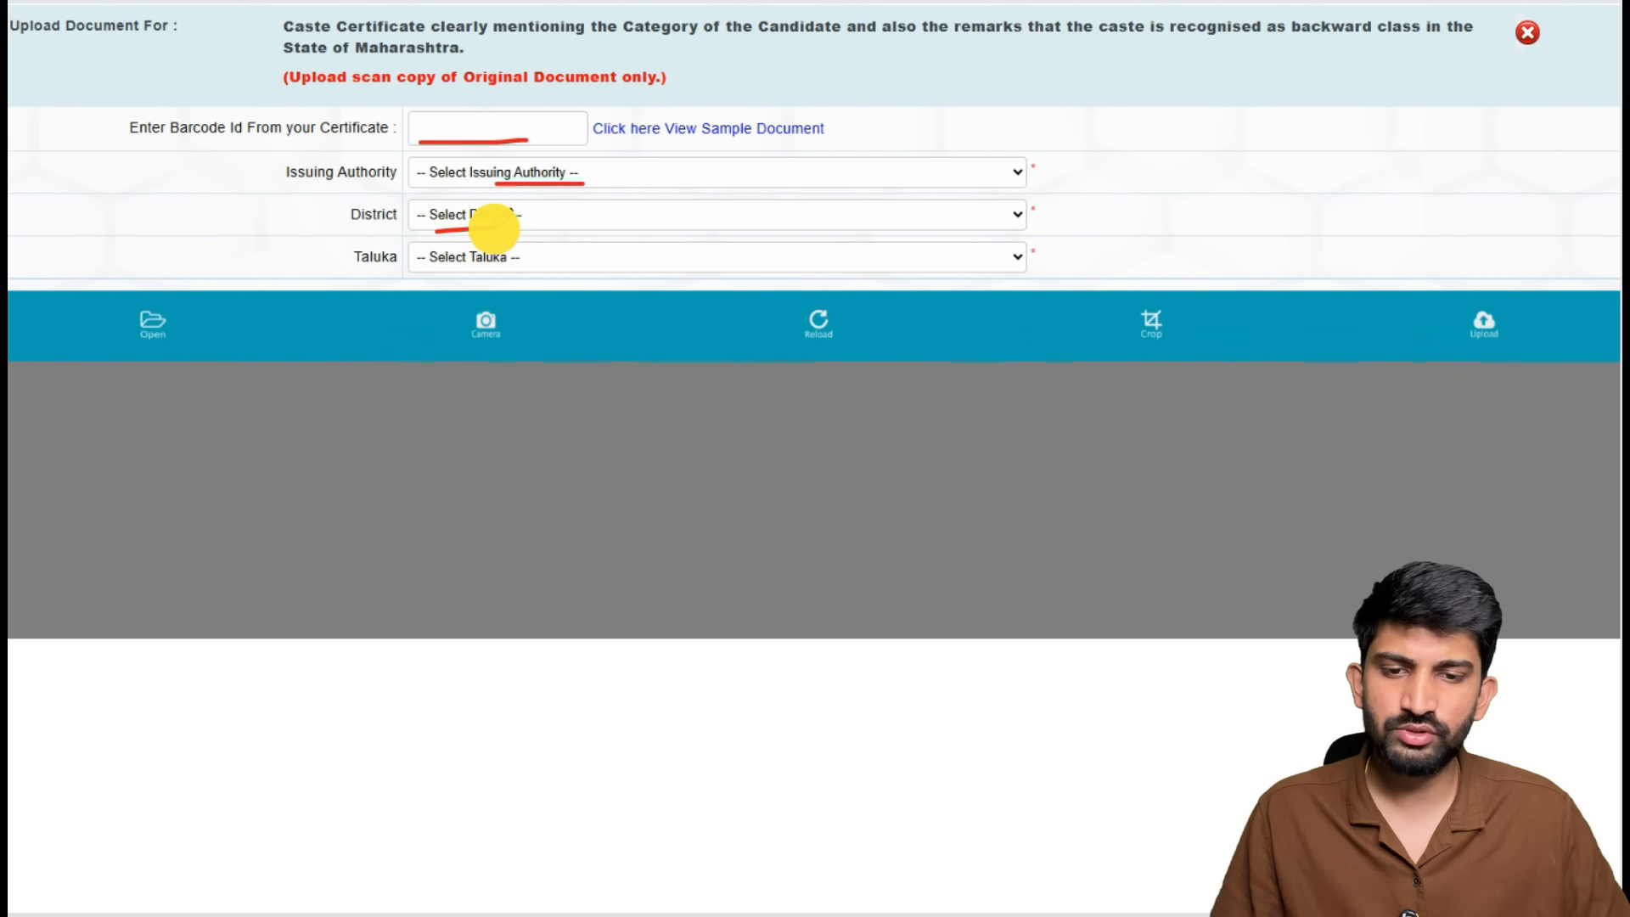
drag(431, 273, 511, 272)
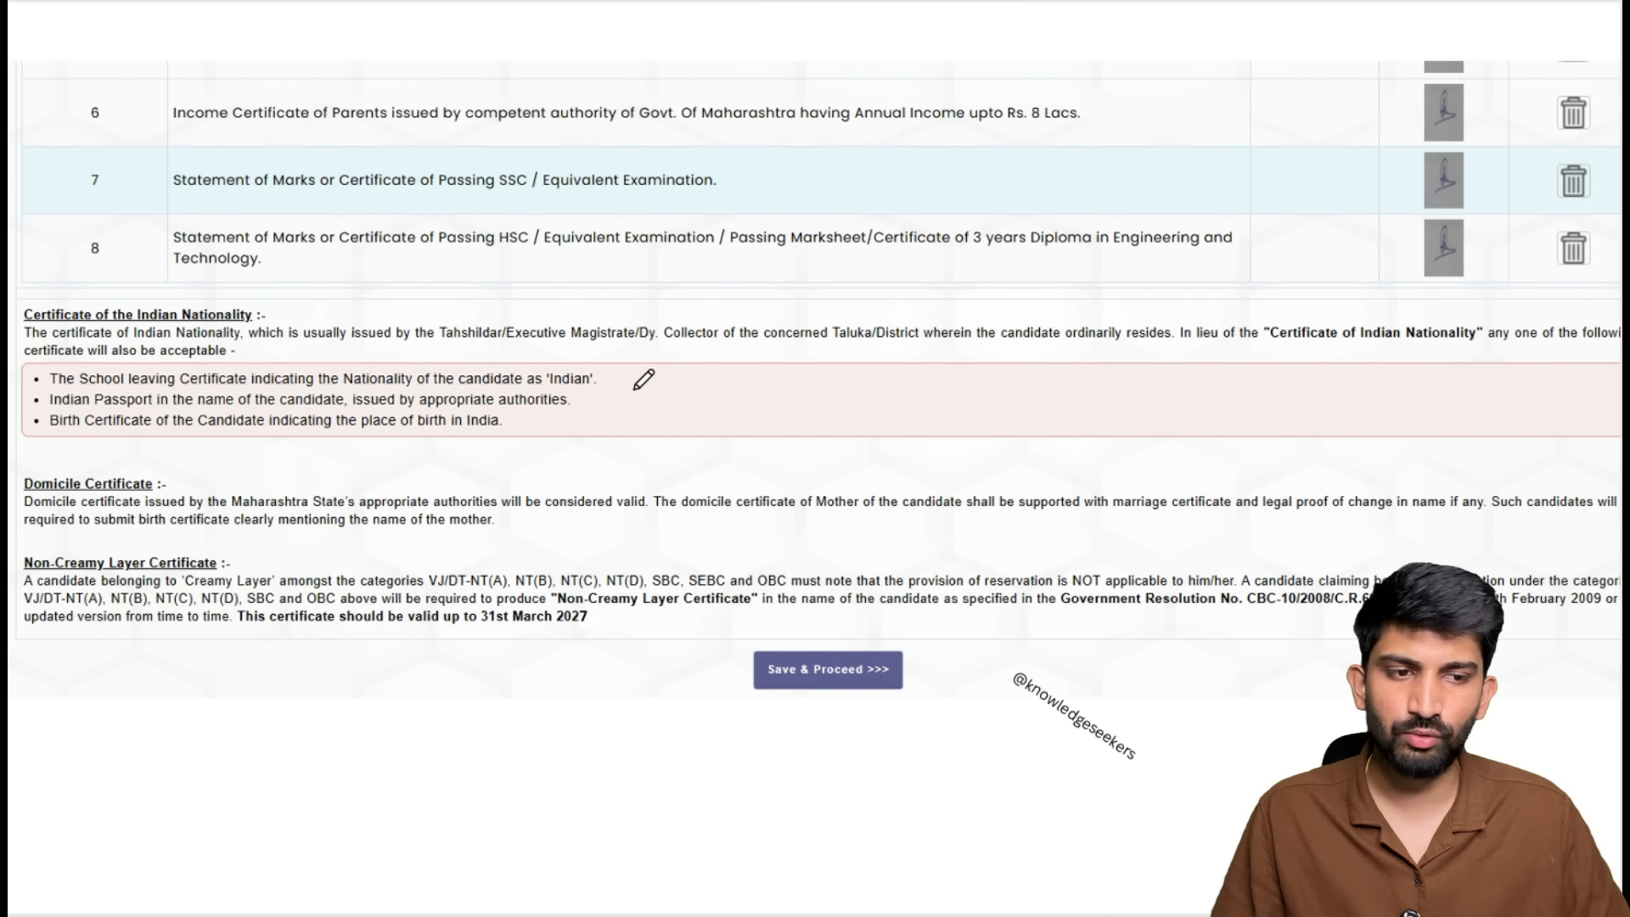
mouse_move(702, 684)
mouse_down()
mouse_move(728, 739)
mouse_move(830, 638)
mouse_up()
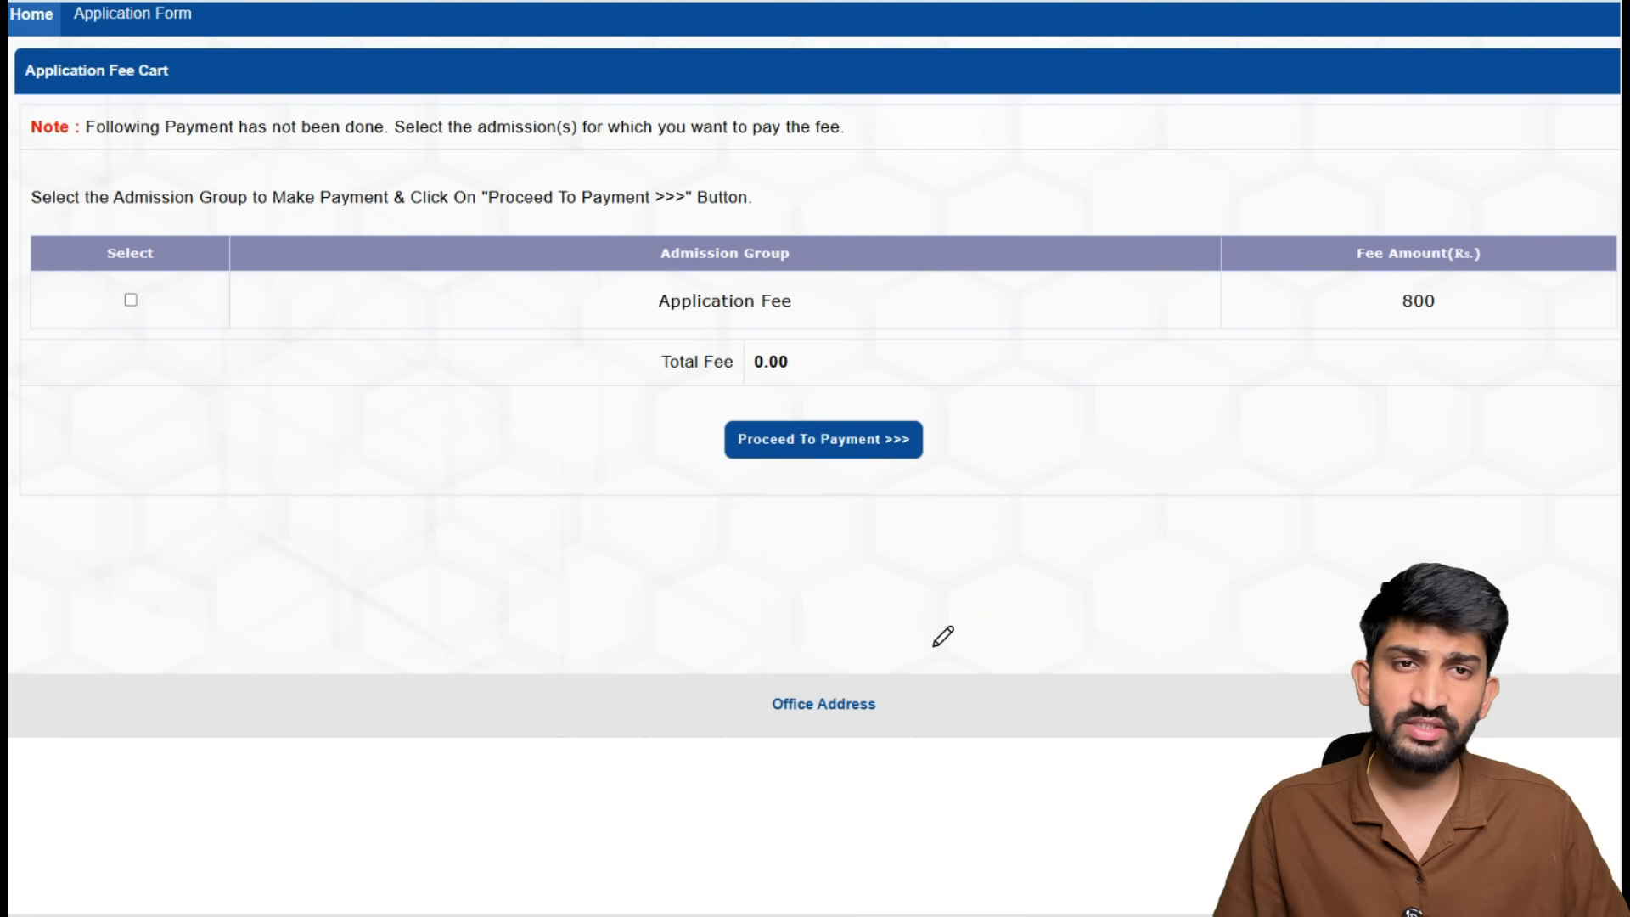
Circle the application fee and total fee in the fee cart and handwrite "OBC" with an arrow leading to "OP".
mouse_move(818, 253)
mouse_down()
mouse_move(804, 399)
mouse_move(752, 270)
mouse_up()
mouse_move(199, 598)
mouse_down()
mouse_move(204, 672)
mouse_move(218, 624)
mouse_move(240, 662)
mouse_move(262, 636)
mouse_move(259, 692)
mouse_up()
drag(357, 569, 365, 670)
mouse_move(531, 630)
mouse_down()
mouse_move(818, 501)
mouse_move(938, 586)
mouse_move(907, 614)
mouse_up()
mouse_move(1085, 424)
mouse_down()
mouse_move(1067, 521)
mouse_move(1095, 475)
mouse_move(1162, 482)
mouse_up()
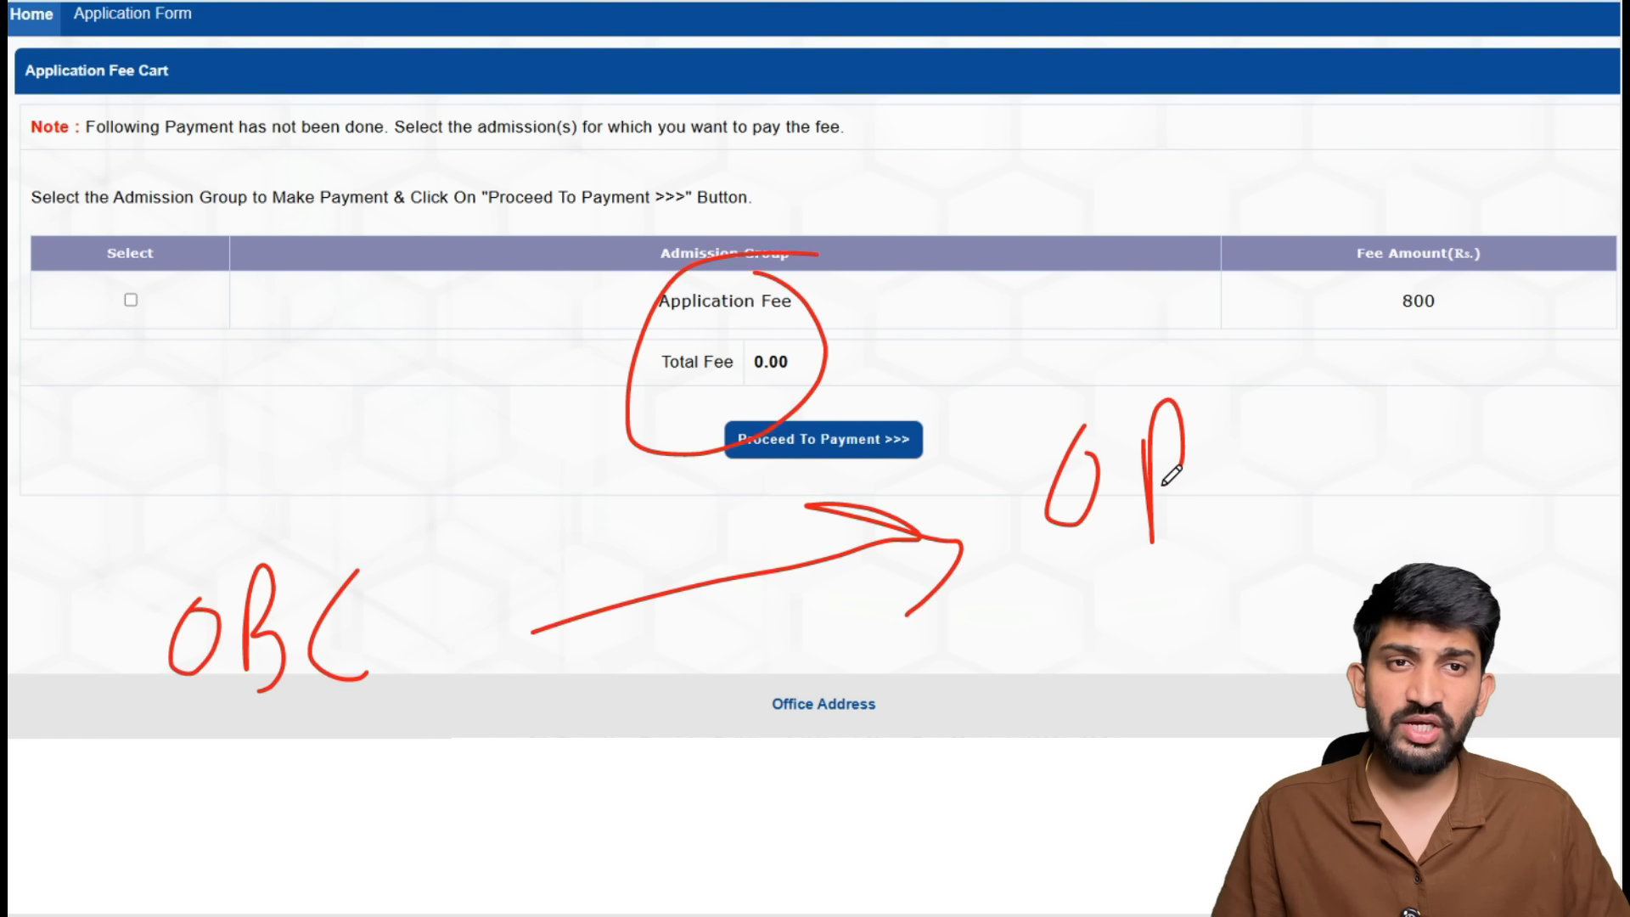
Point an arrow at the circled total fee and mark Proceed To Payment.
drag(854, 341, 995, 259)
click(852, 313)
drag(851, 313, 908, 354)
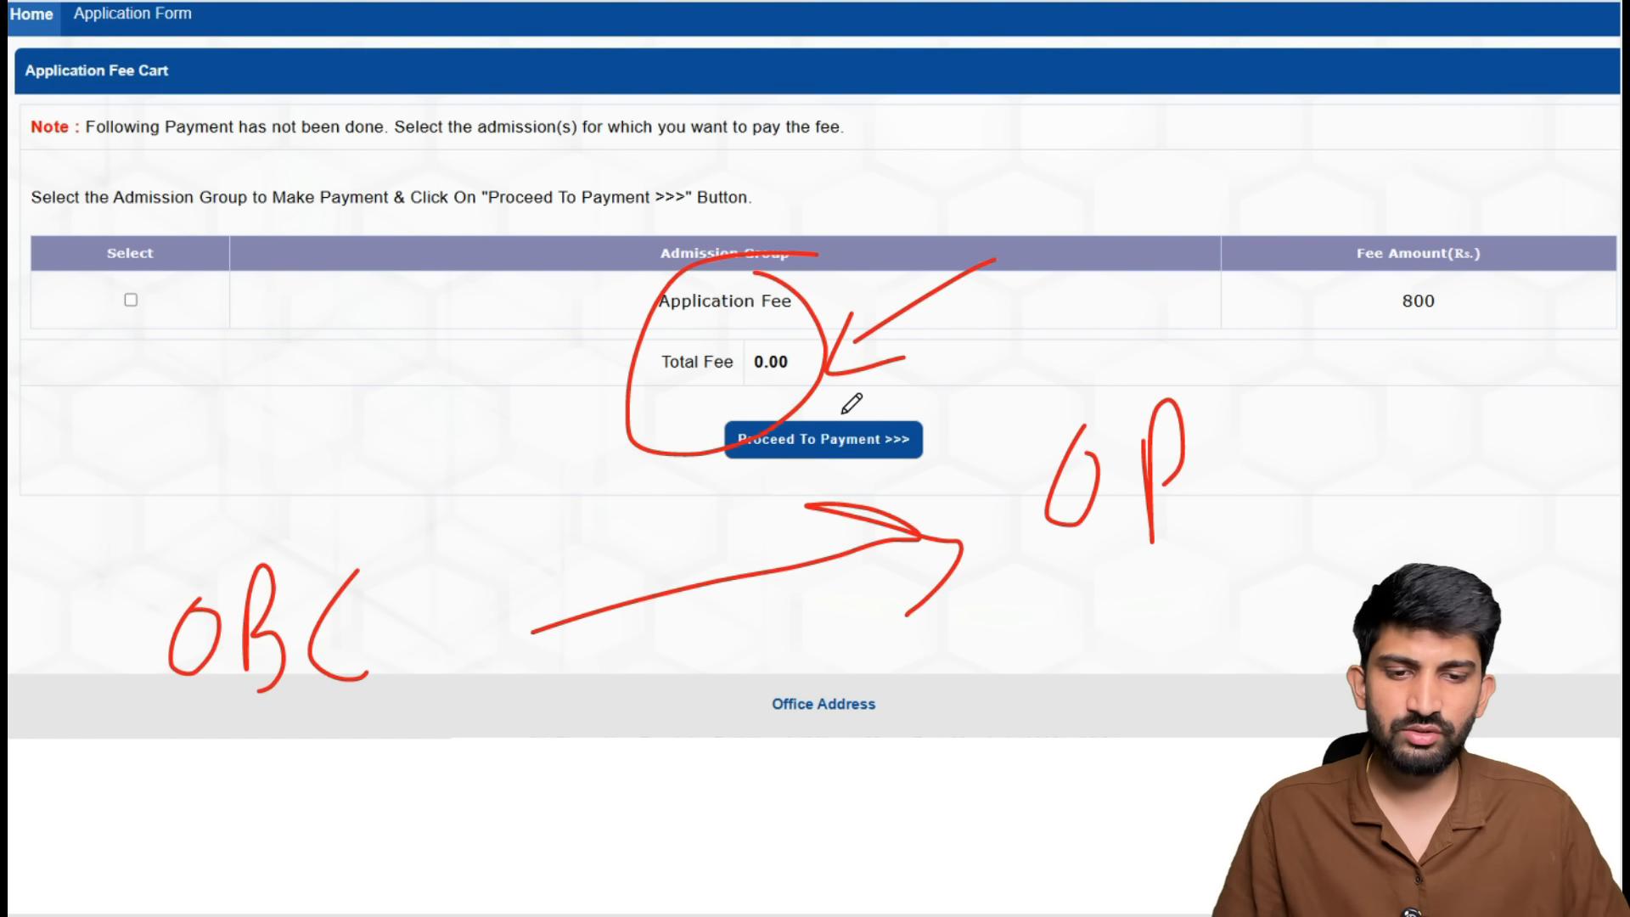
drag(848, 420, 944, 387)
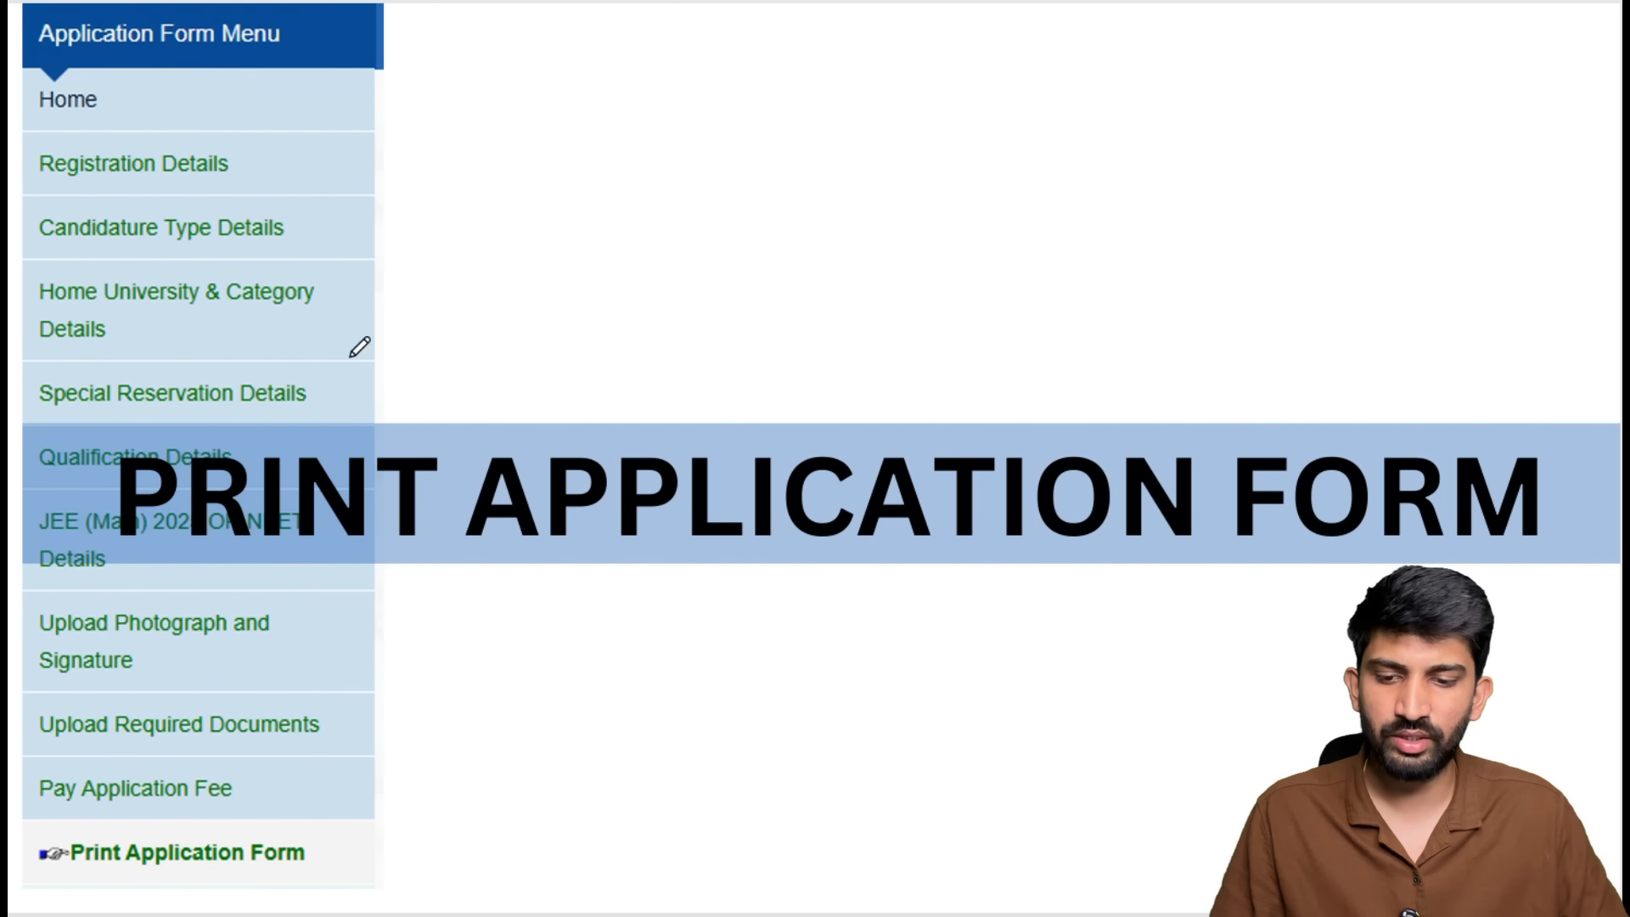
Bracket the application form sections from Registration Details to Upload Photograph and Signature, then box Print Application Form and point an arrow at it.
mouse_move(349, 157)
mouse_down()
mouse_move(400, 411)
mouse_move(367, 659)
mouse_move(290, 678)
mouse_up()
mouse_move(295, 828)
mouse_down()
mouse_move(37, 829)
mouse_move(29, 874)
mouse_move(303, 872)
mouse_move(320, 858)
mouse_move(297, 824)
mouse_move(338, 857)
mouse_up()
mouse_move(548, 747)
mouse_down()
mouse_move(386, 799)
mouse_move(357, 826)
mouse_move(360, 863)
mouse_move(384, 866)
mouse_up()
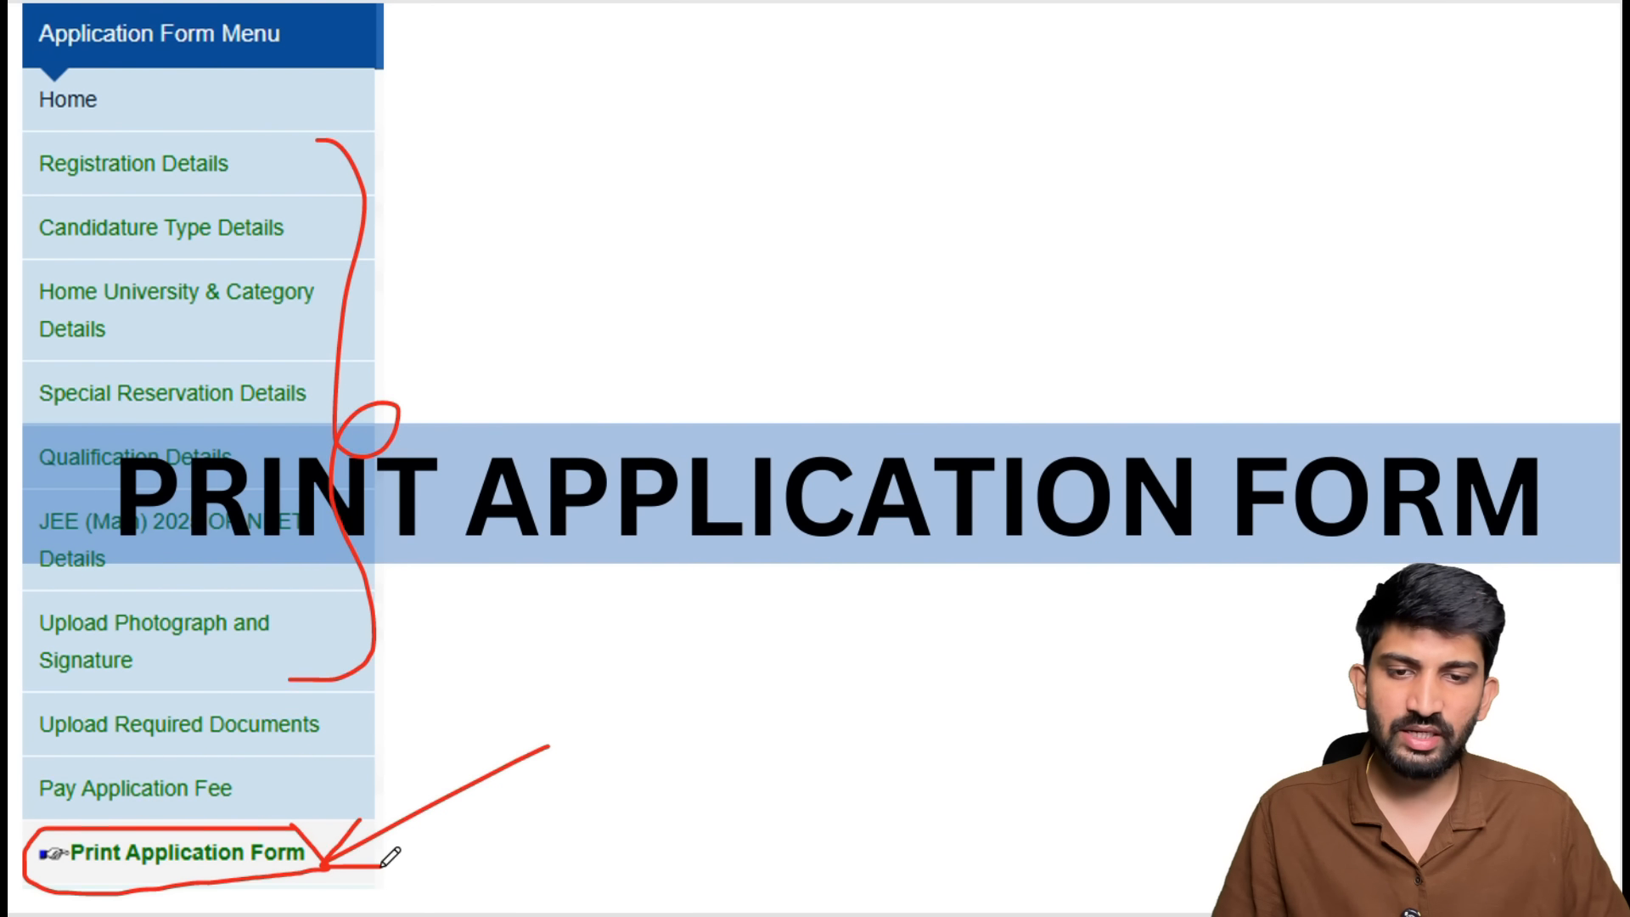
Switch to a blank whiteboard and sketch a tall page outline filled with seven horizontal text lines.
key(w)
mouse_move(214, 114)
mouse_down()
mouse_move(513, 109)
mouse_move(467, 654)
mouse_move(158, 611)
mouse_move(190, 138)
mouse_move(220, 128)
mouse_up()
drag(247, 187, 406, 192)
drag(276, 263, 408, 264)
drag(282, 327, 406, 328)
drag(262, 396, 416, 390)
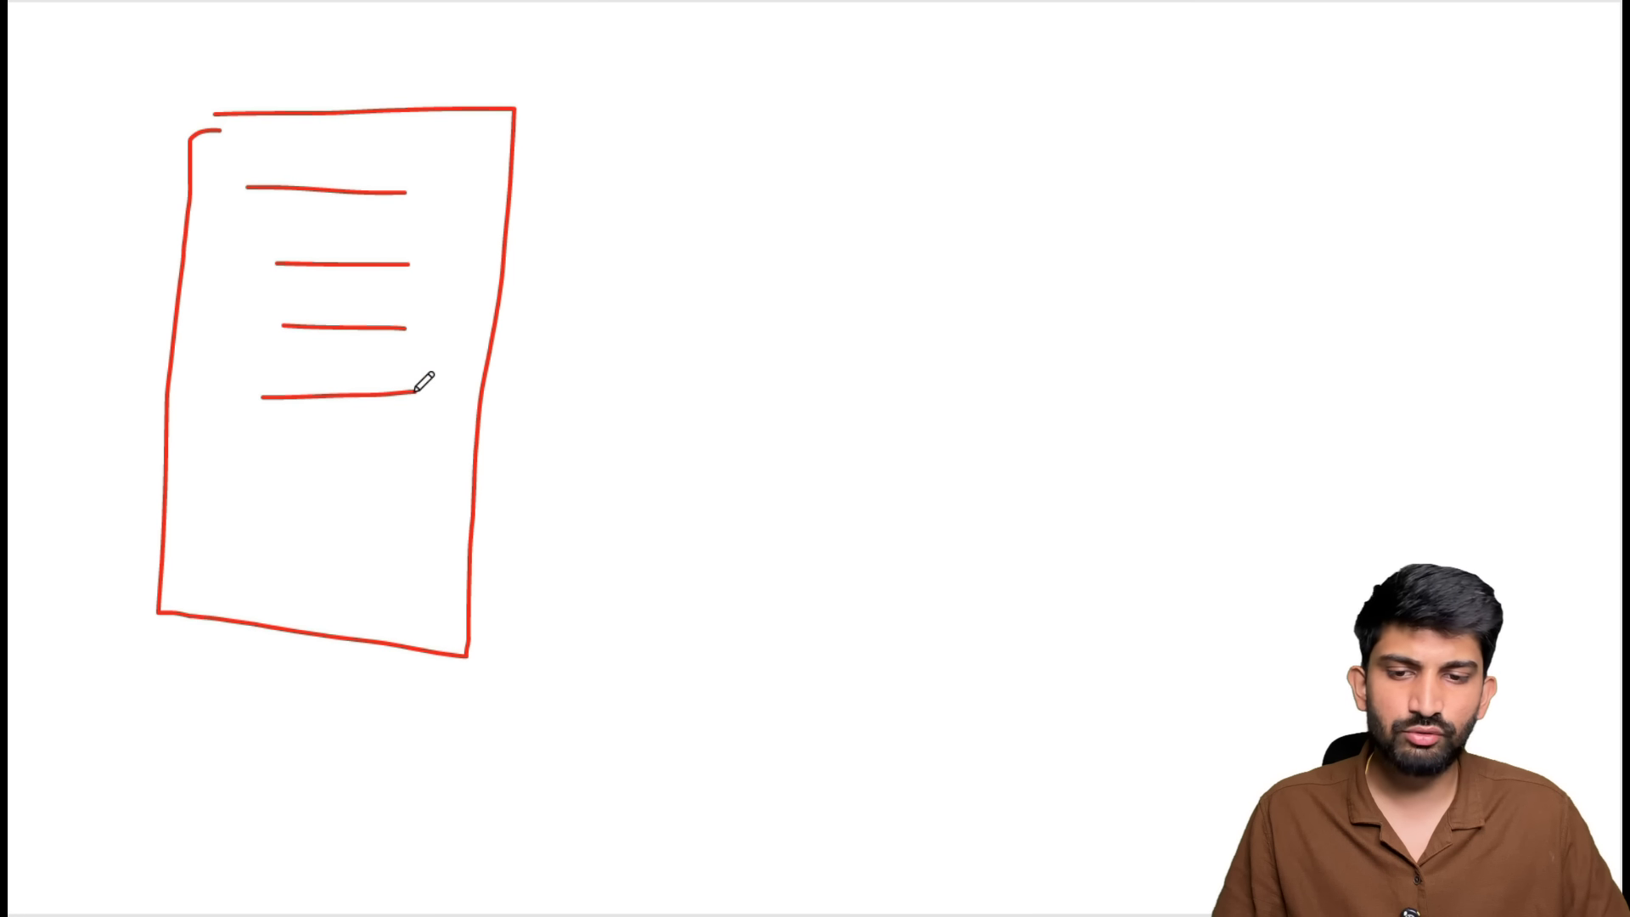
drag(253, 483, 396, 489)
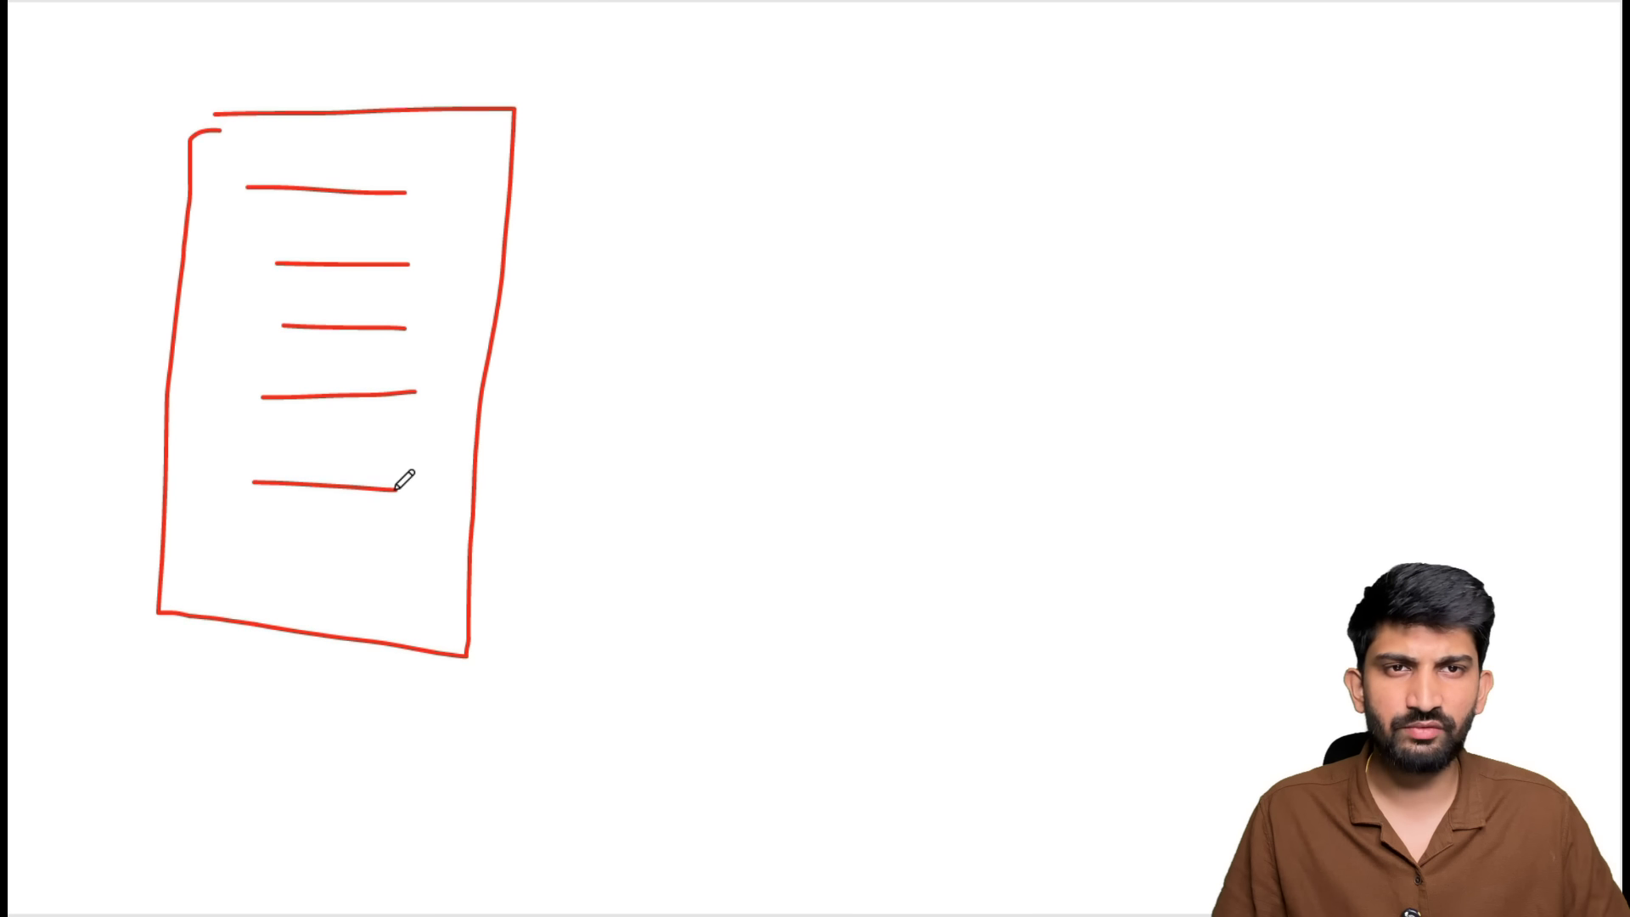
drag(210, 529, 357, 544)
drag(245, 586, 361, 581)
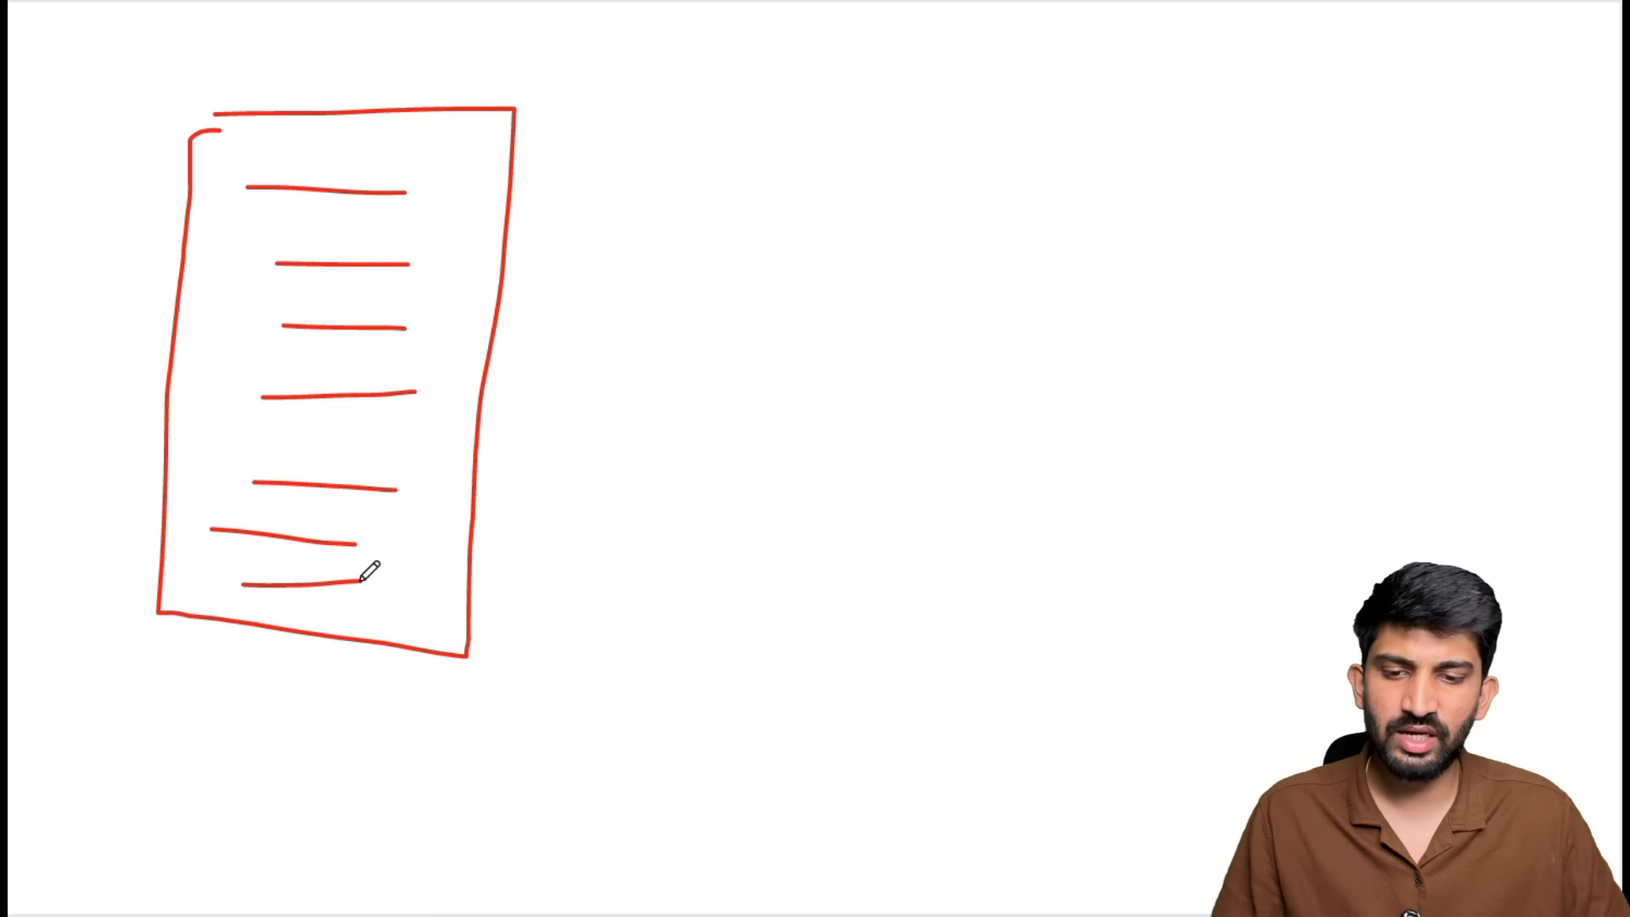